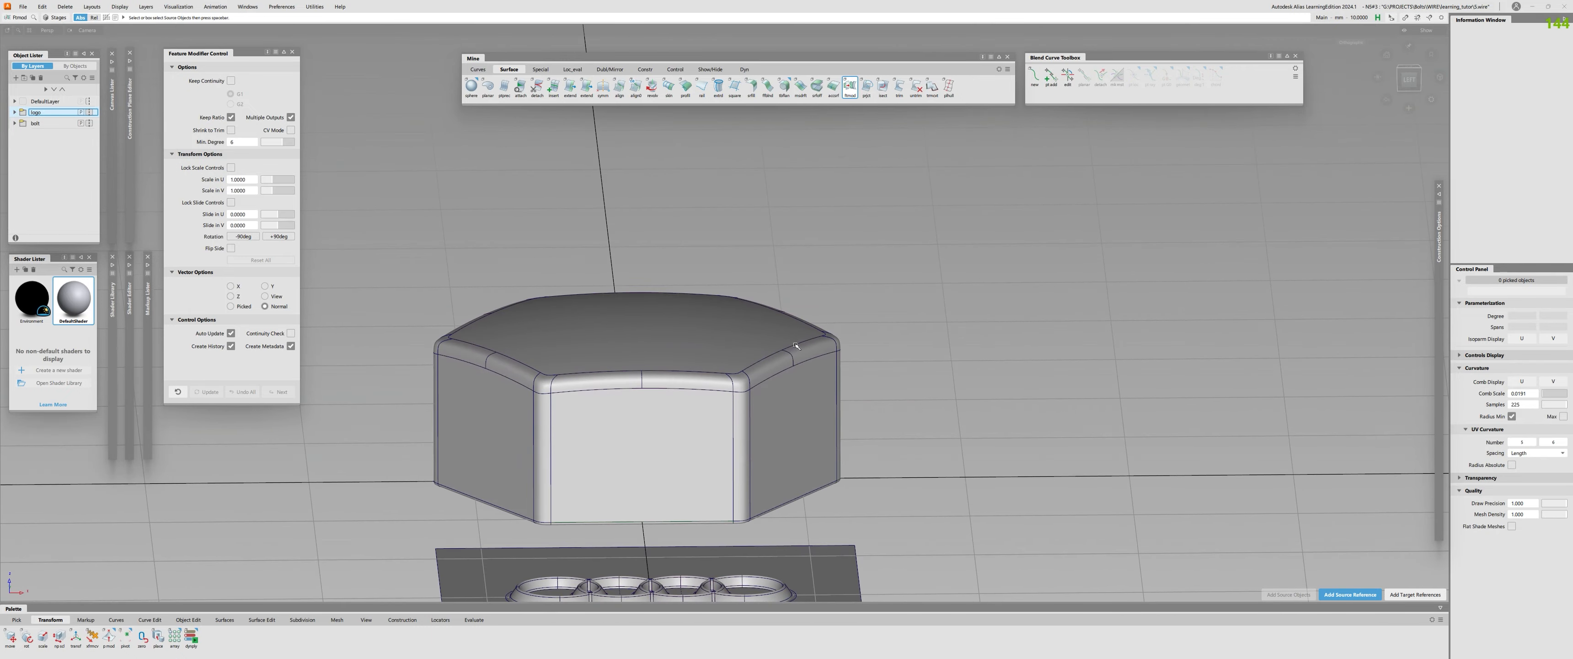
Examine the hexagonal bolt head and the four-ring logo on its square base plane from several angles
alt+shift+drag(610, 367, 882, 460)
alt+shift+right_drag(882, 460, 776, 455)
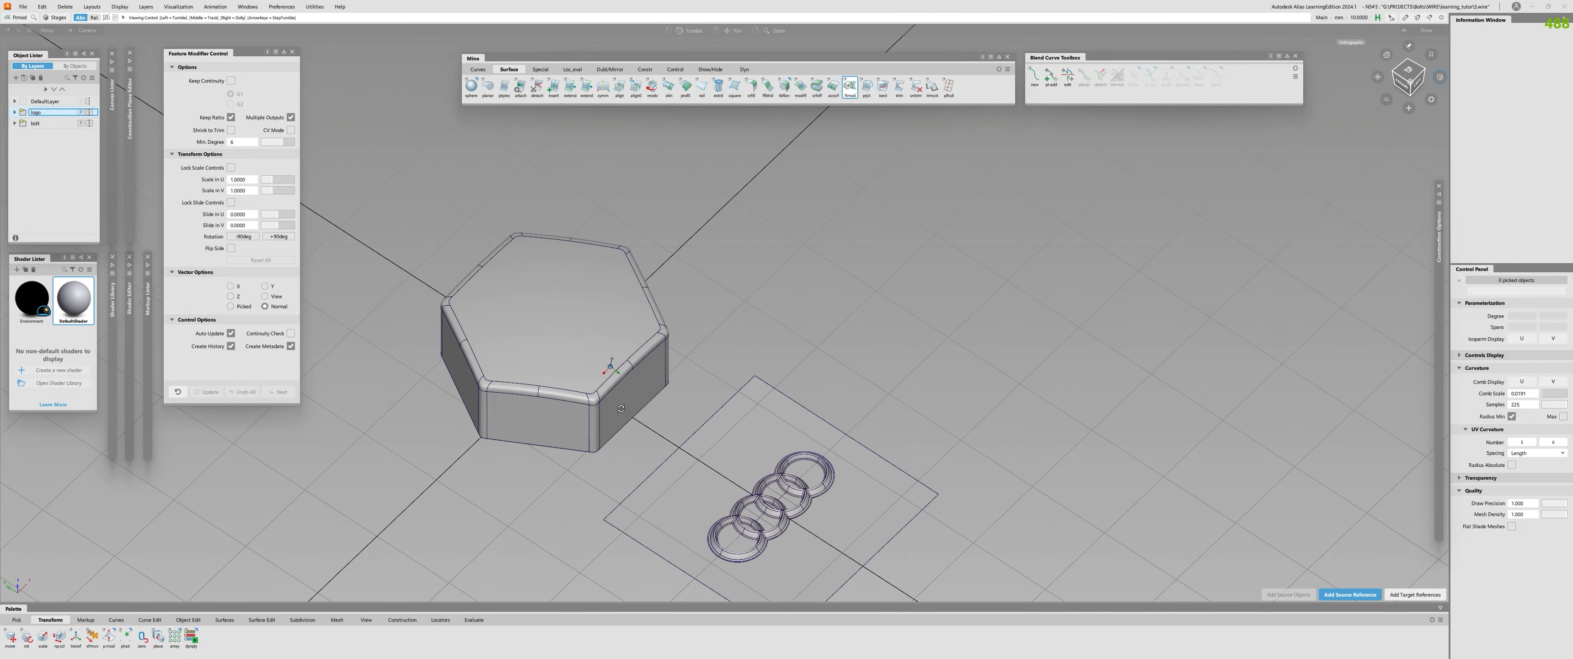
alt+shift+drag(776, 455, 829, 377)
alt+shift+right_drag(828, 377, 779, 329)
alt+shift+right_drag(615, 361, 678, 342)
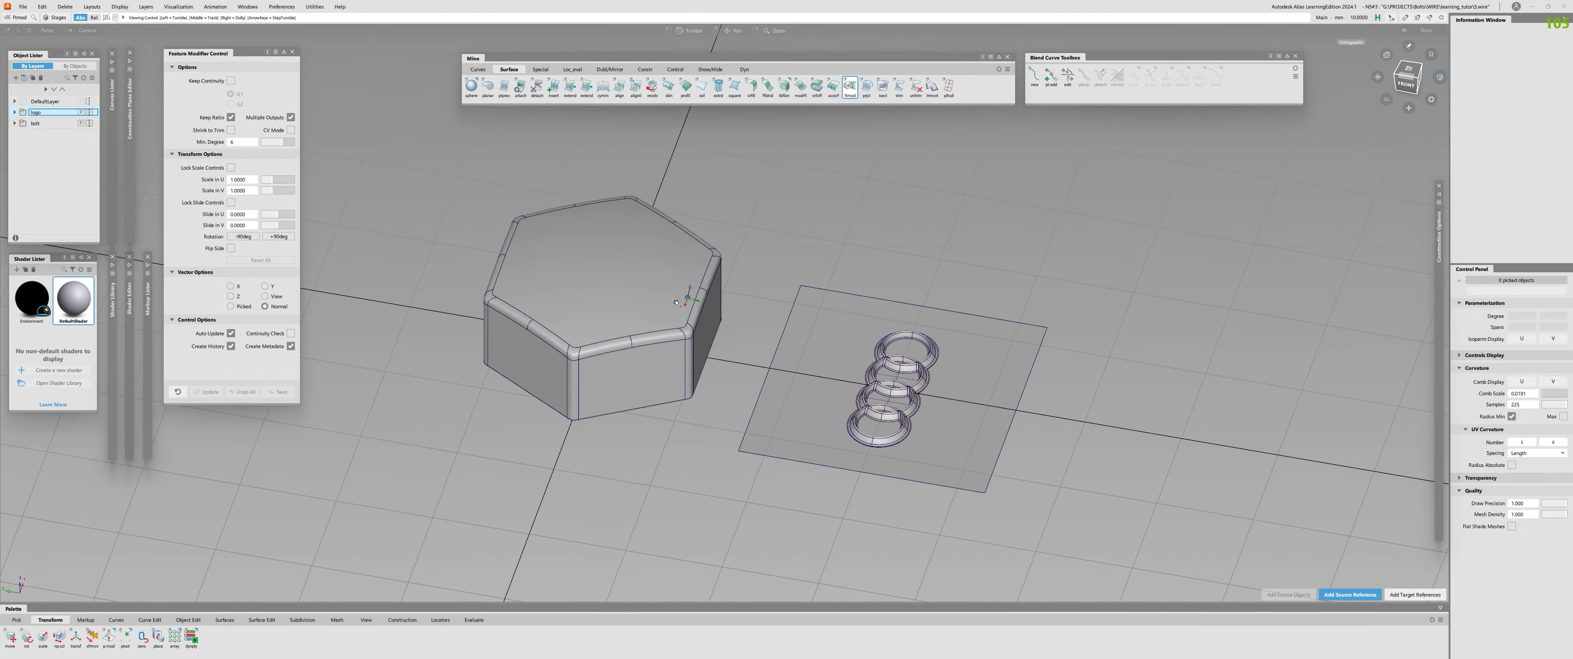
alt+shift+drag(611, 333, 512, 370)
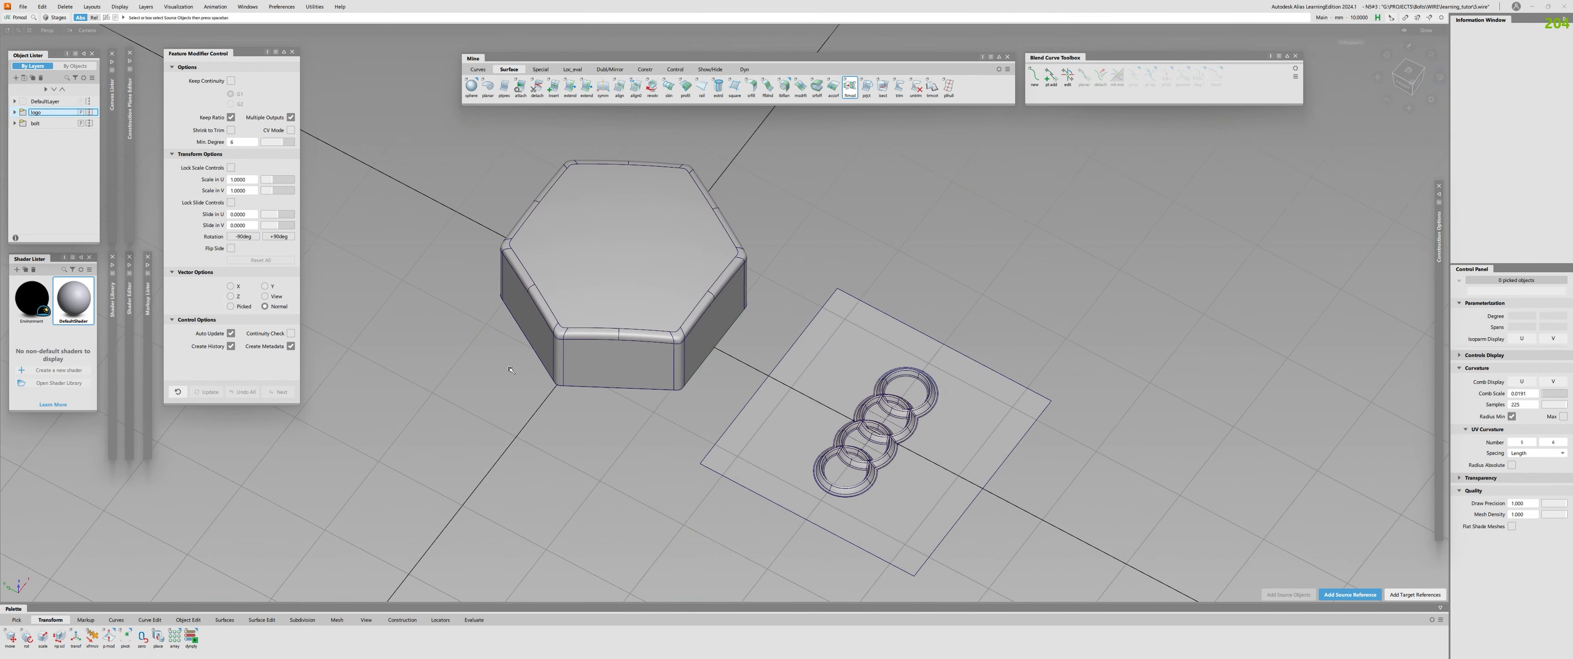
alt+shift+right_drag(511, 370, 501, 336)
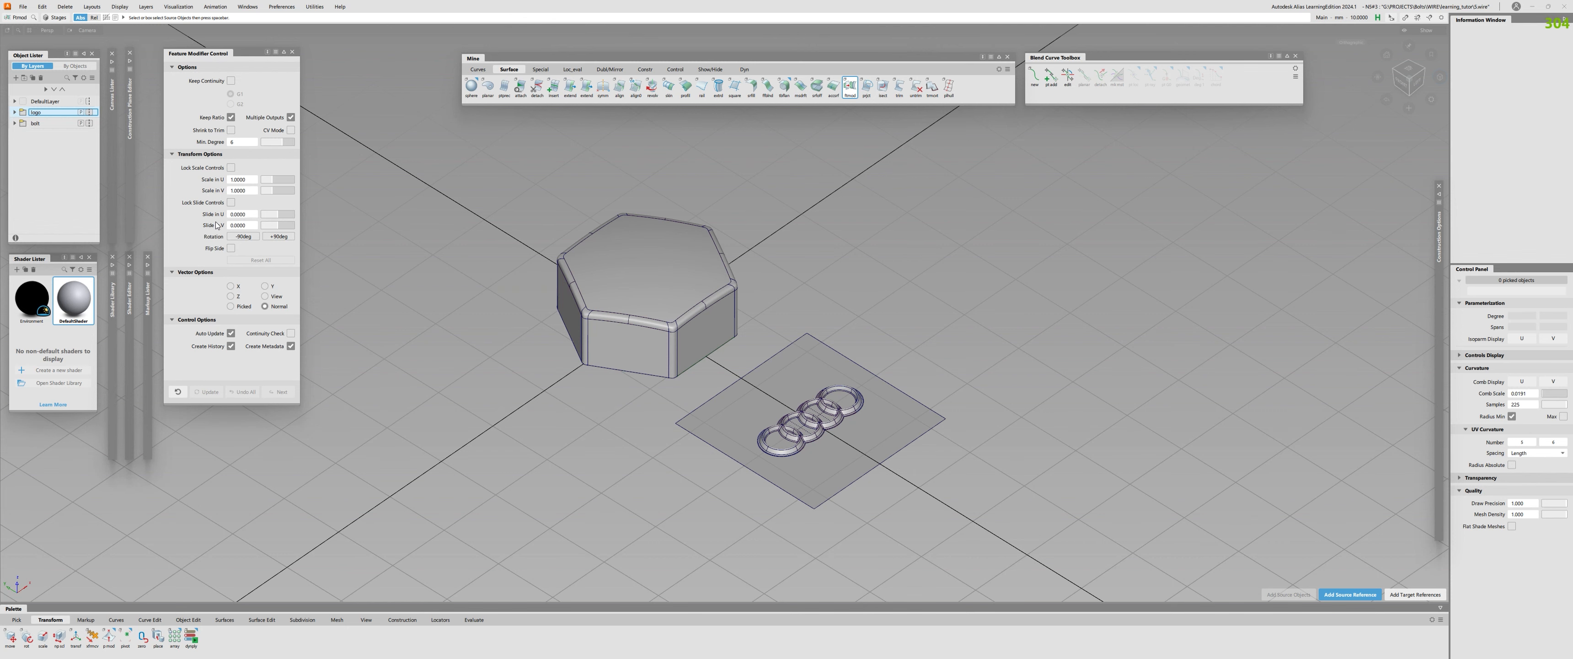
scroll(674, 303, up, 5)
mouse_move(674, 302)
alt+shift+mouse_down()
mouse_move(890, 304)
mouse_move(670, 307)
alt+shift+mouse_up()
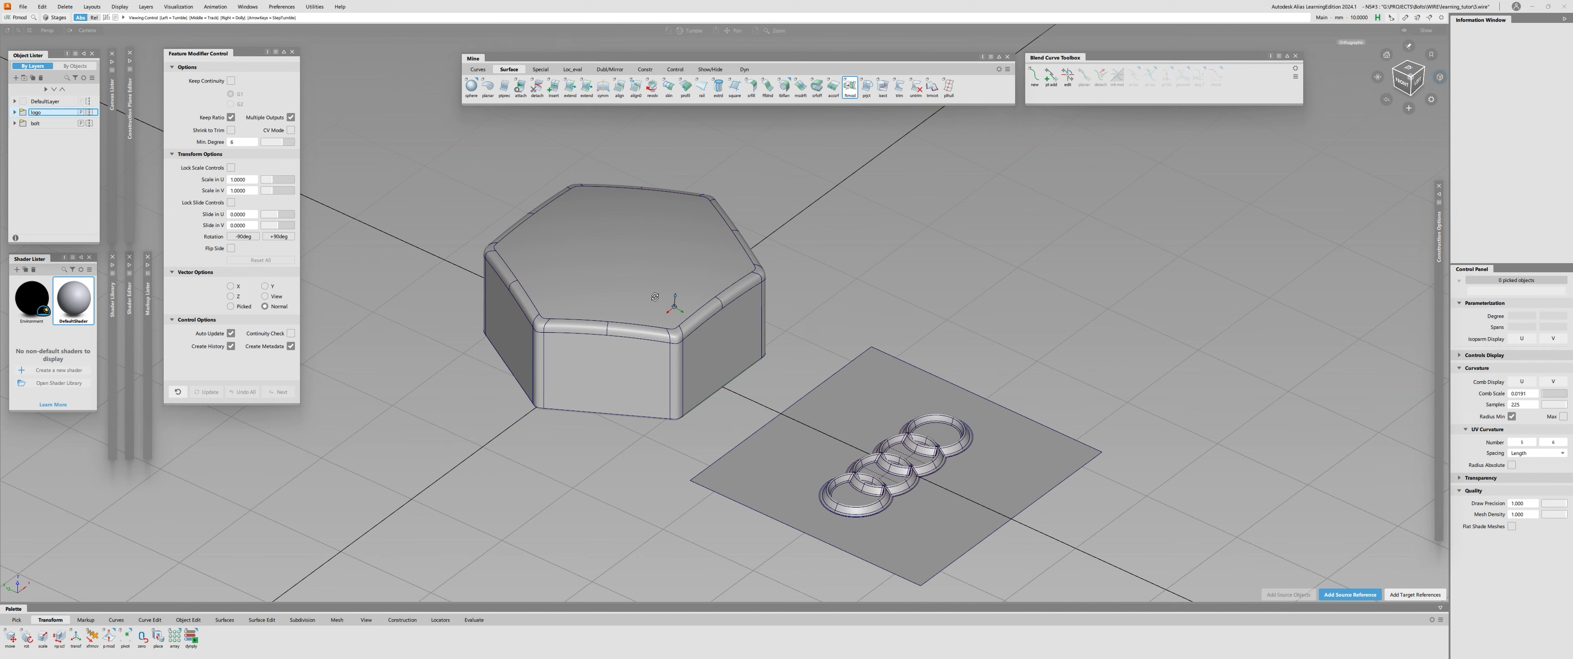
alt+shift+right_drag(652, 262, 610, 293)
alt+shift+drag(758, 379, 690, 382)
alt+shift+right_drag(690, 382, 756, 396)
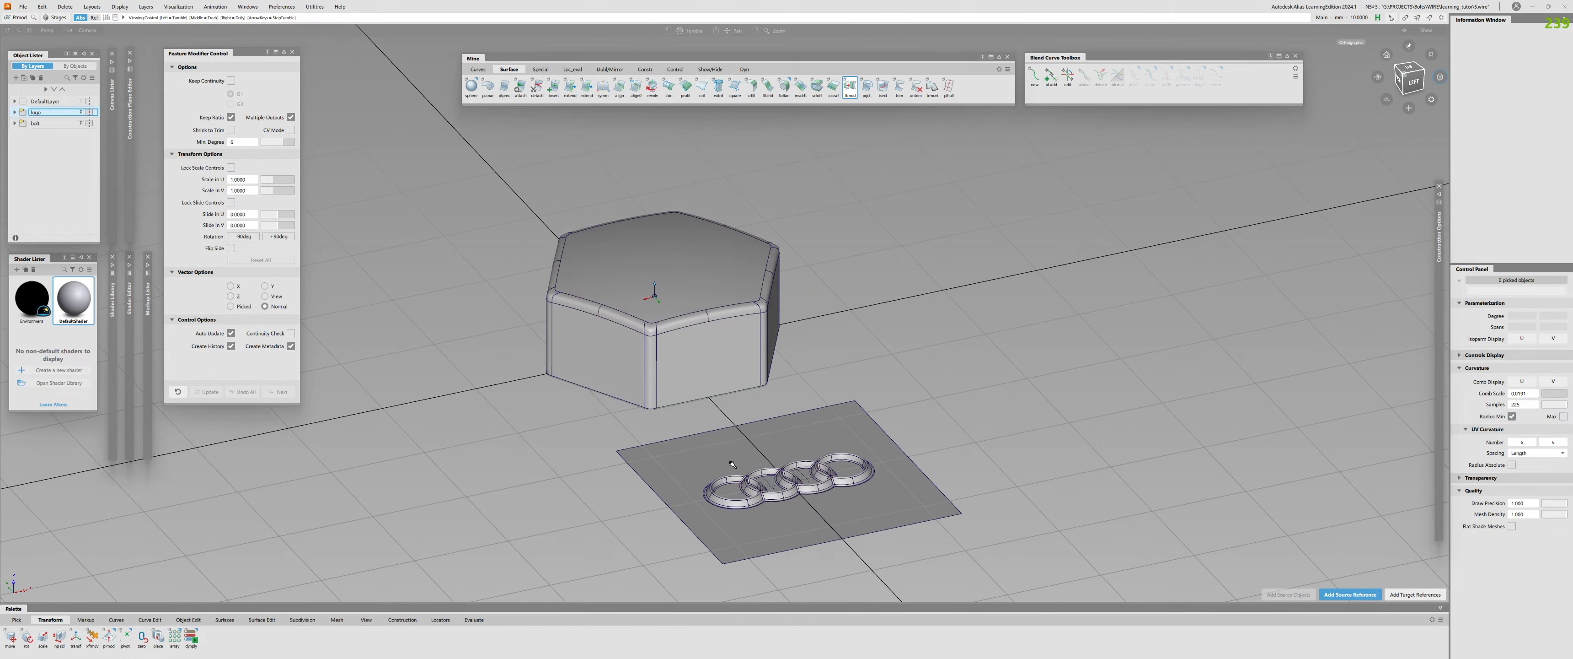
Inspect the four-ring logo up close and how its rings sit on the square base plane
alt+shift+middle_drag(730, 462, 714, 360)
alt+shift+drag(708, 359, 692, 408)
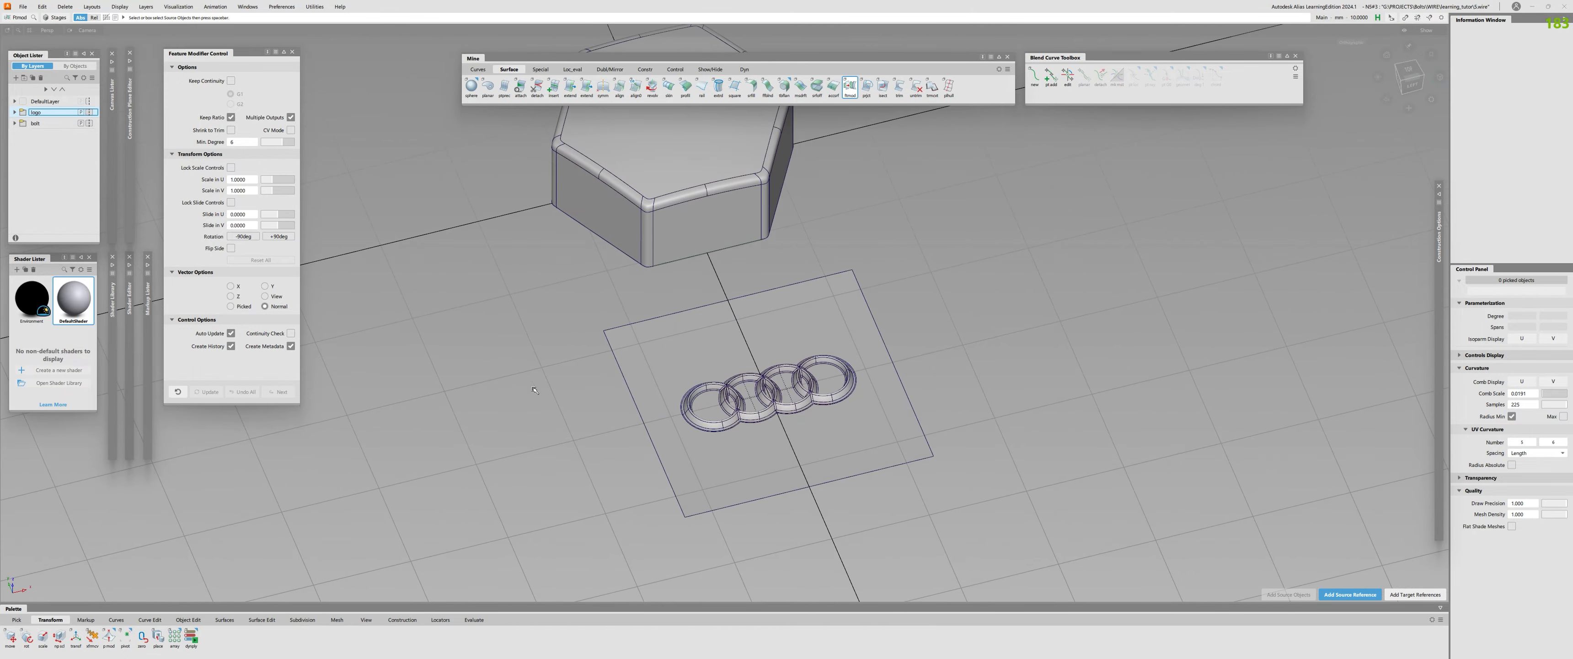
alt+shift+right_drag(635, 391, 739, 422)
alt+shift+drag(757, 437, 789, 422)
alt+shift+right_drag(788, 422, 678, 418)
alt+shift+middle_drag(678, 418, 616, 477)
alt+shift+right_drag(615, 476, 650, 428)
alt+shift+drag(650, 427, 636, 384)
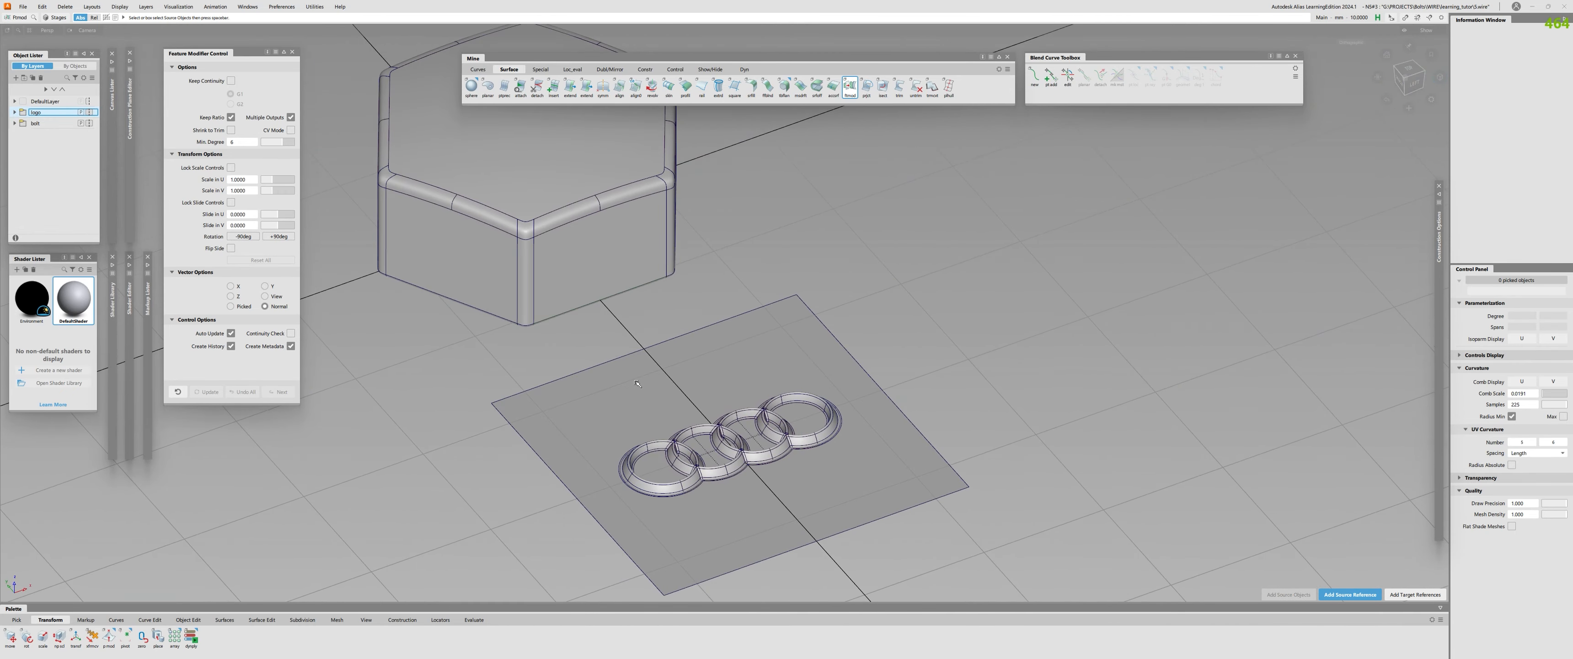
alt+shift+right_drag(725, 345, 611, 451)
alt+shift+middle_drag(610, 451, 586, 482)
alt+shift+drag(587, 482, 586, 456)
alt+shift+right_drag(586, 457, 616, 449)
alt+shift+middle_drag(615, 449, 650, 386)
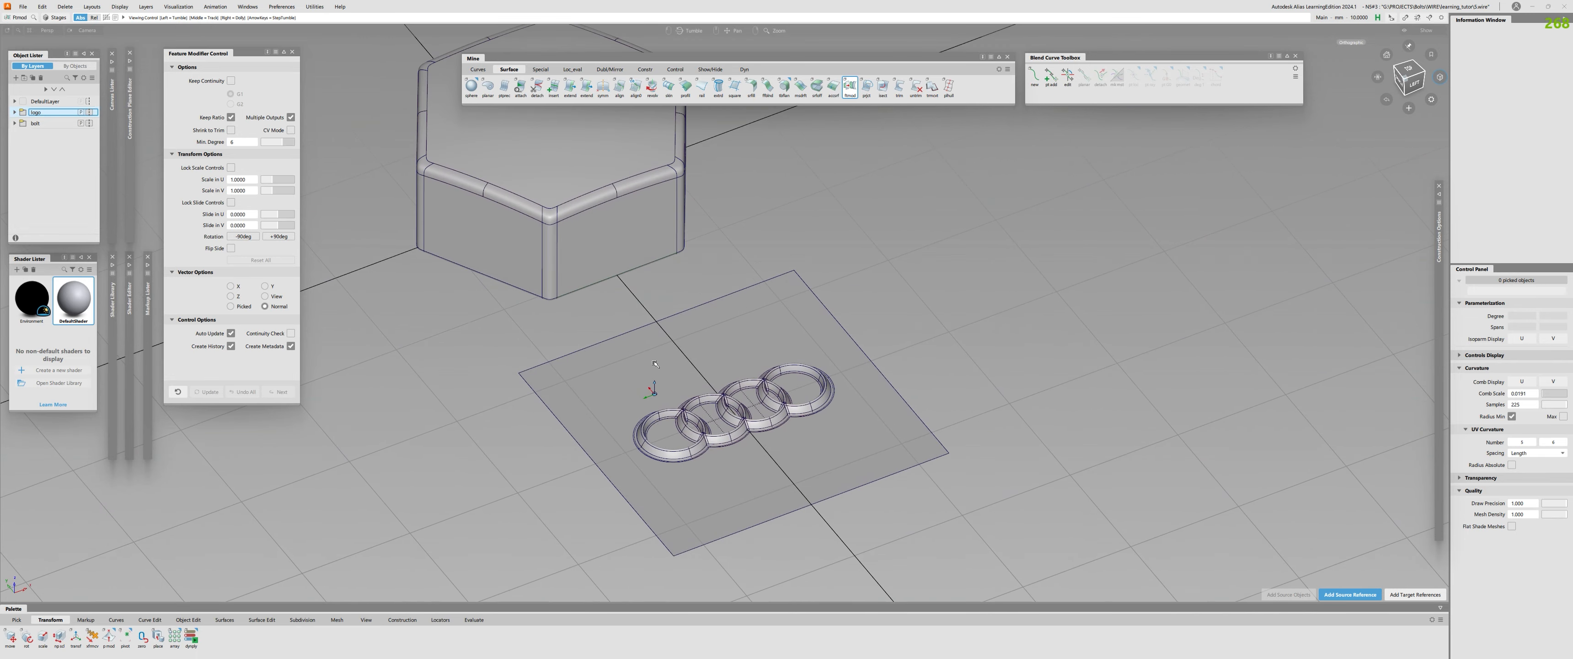
alt+shift+middle_drag(546, 374, 612, 369)
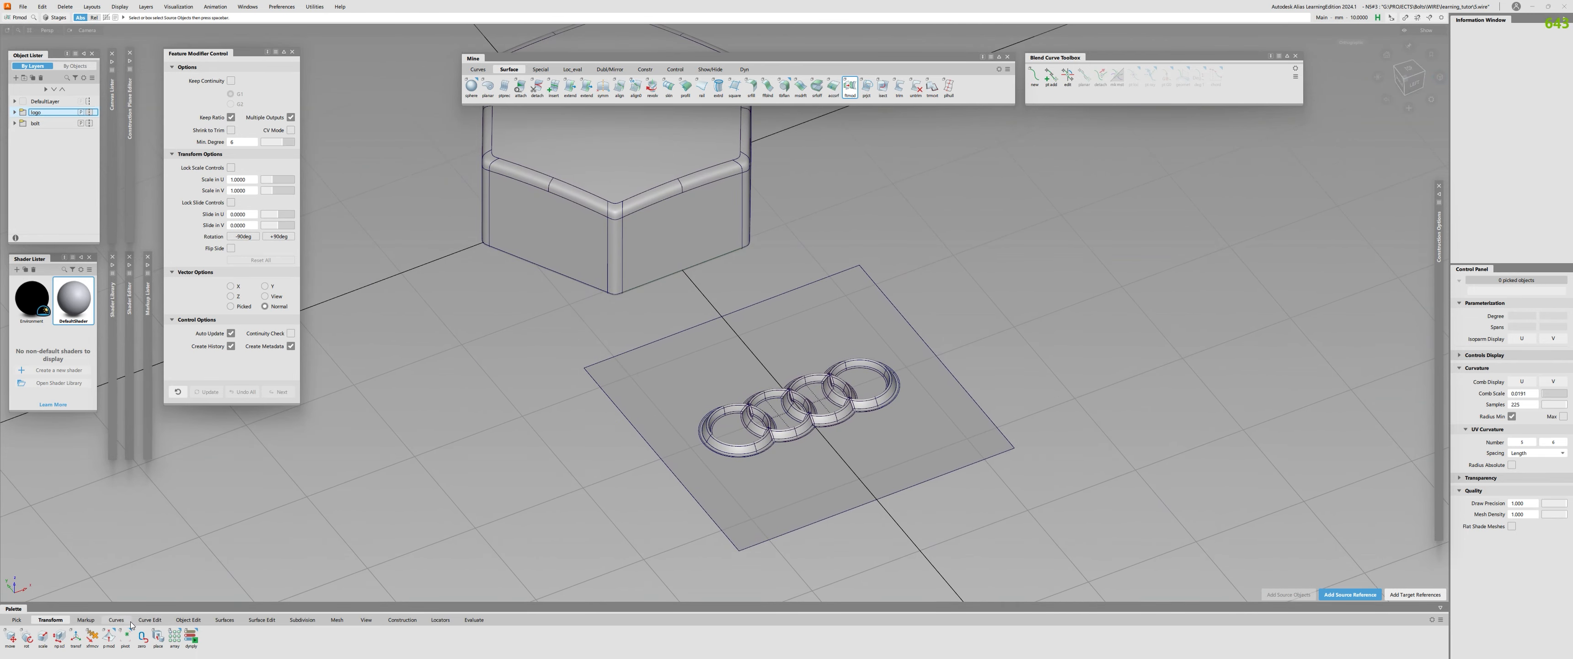
Pick the square base plane, view it on its own, and show the logo and bolt head again
click(187, 621)
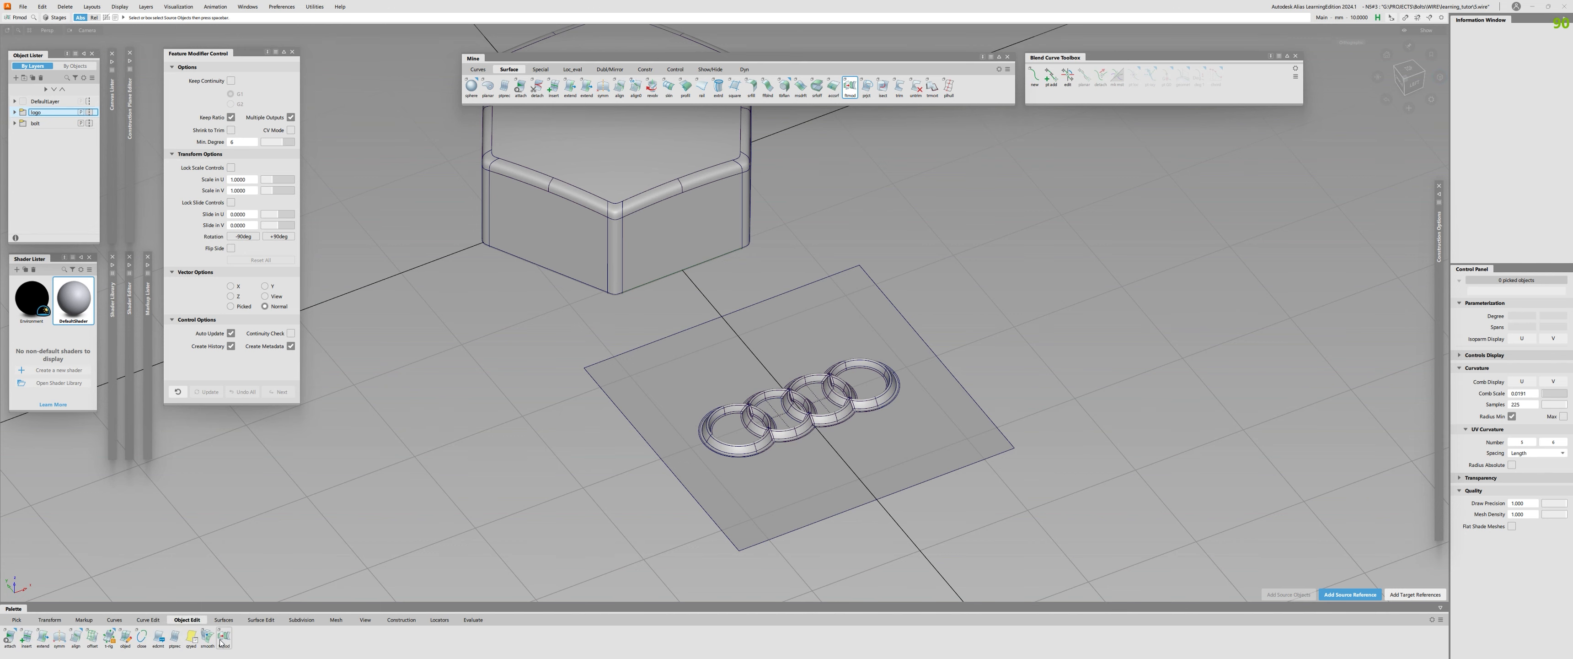
alt+shift+right_drag(711, 384, 743, 387)
ctrl+shift+drag(666, 440, 657, 421)
click(647, 453)
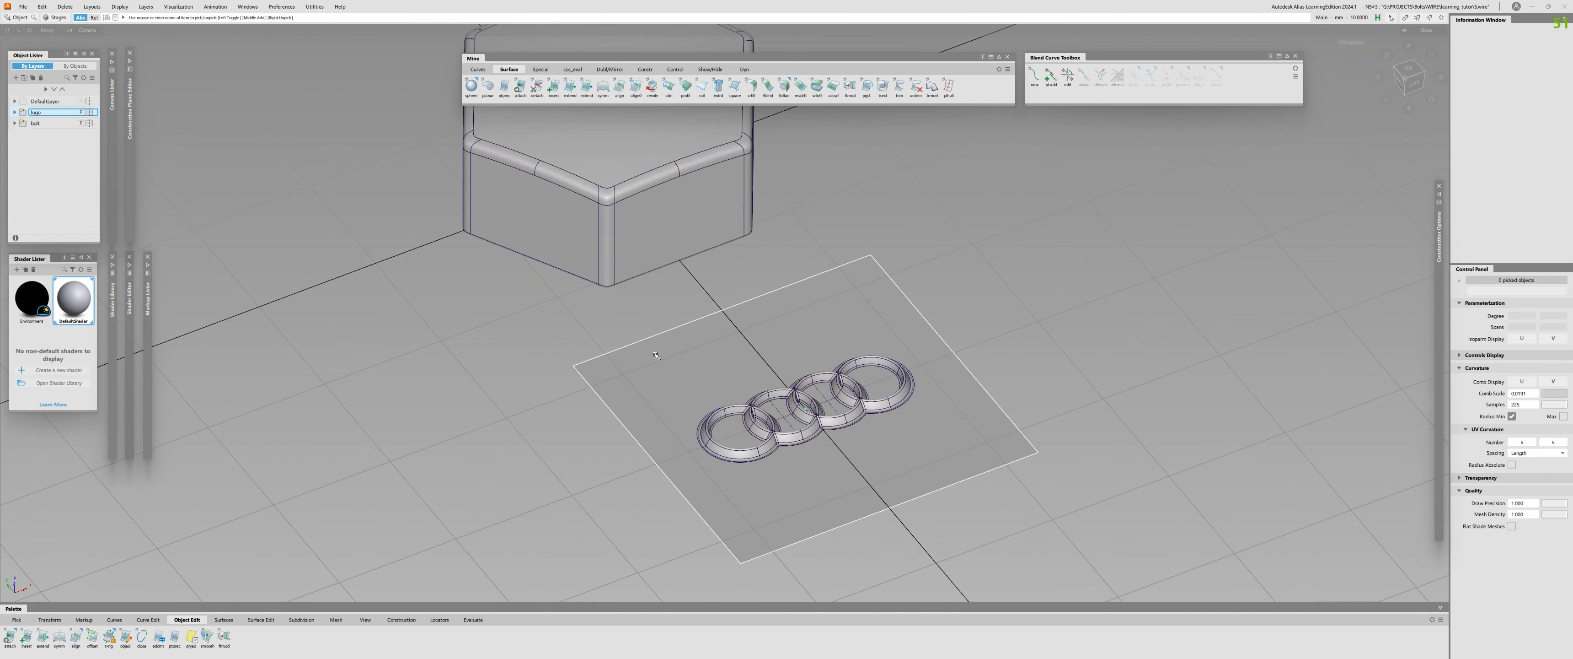
alt+shift+middle_drag(641, 462, 627, 377)
alt+shift+right_drag(627, 377, 693, 281)
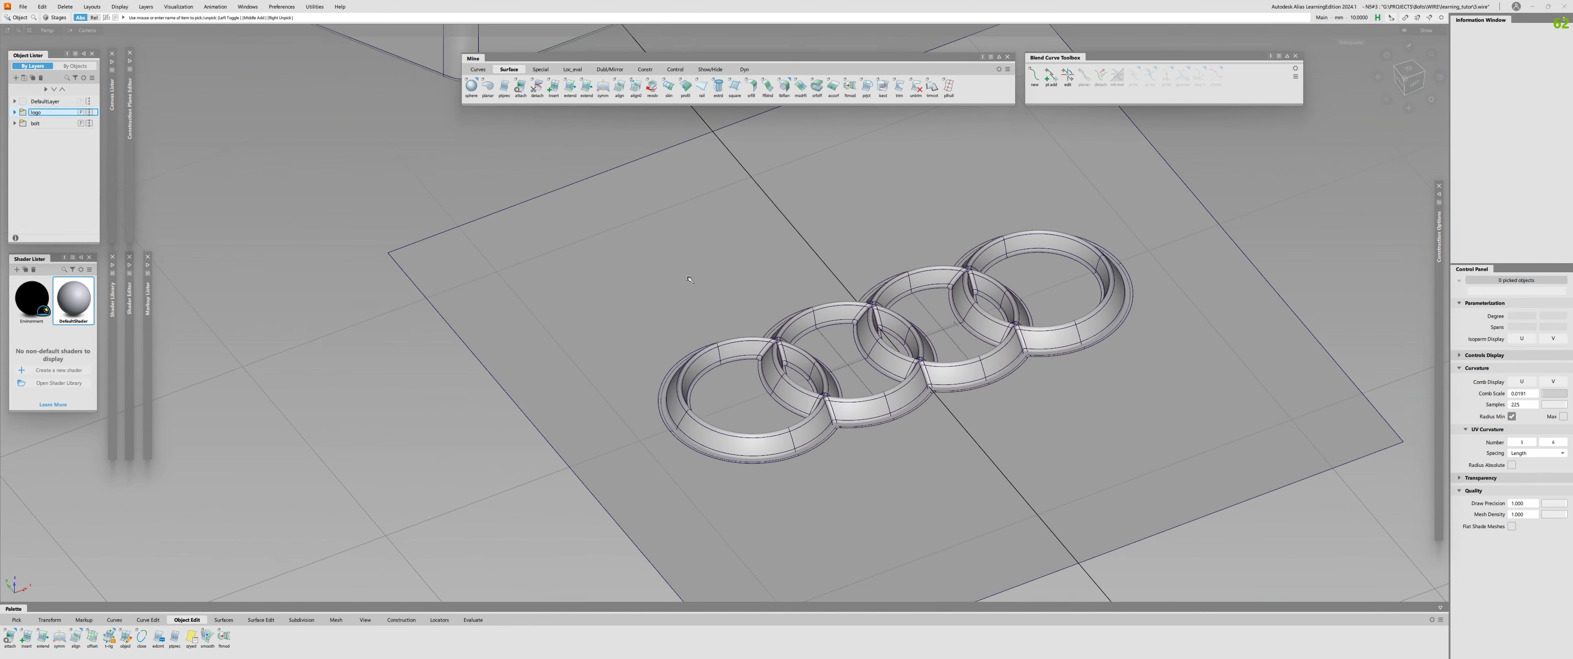
key(alt+h)
click(689, 278)
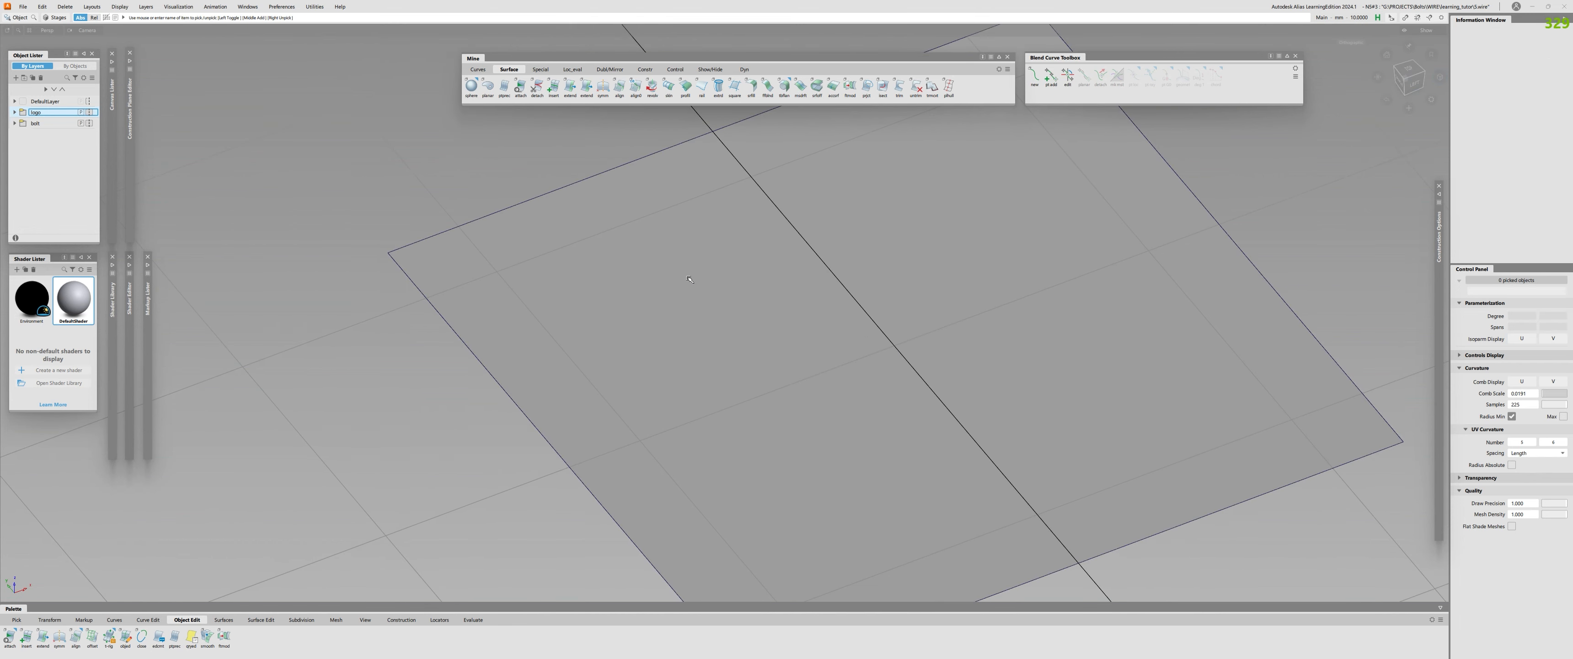
key(alt+v)
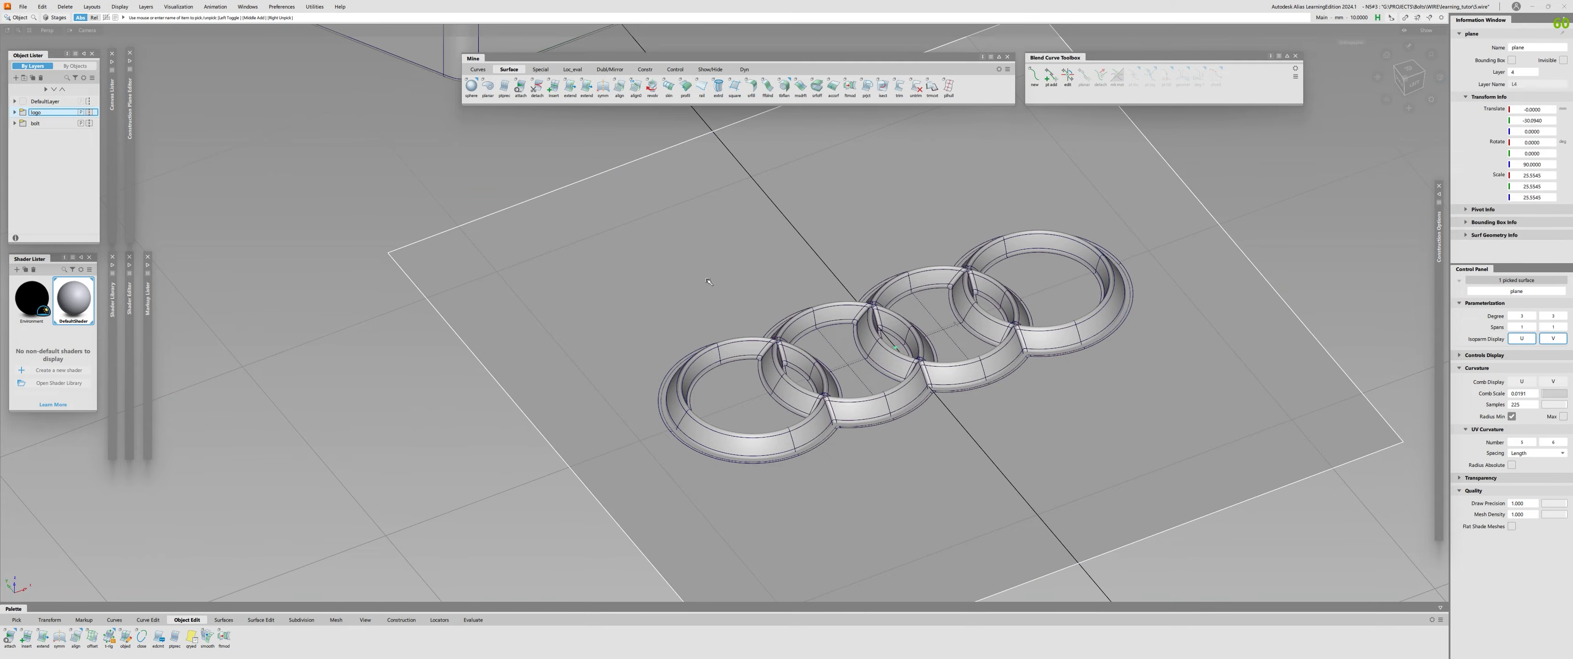
Delete the seven flat surfaces that fill the four rings and their three overlaps in the logo
alt+shift+right_drag(708, 281, 764, 313)
alt+shift+middle_drag(764, 313, 594, 120)
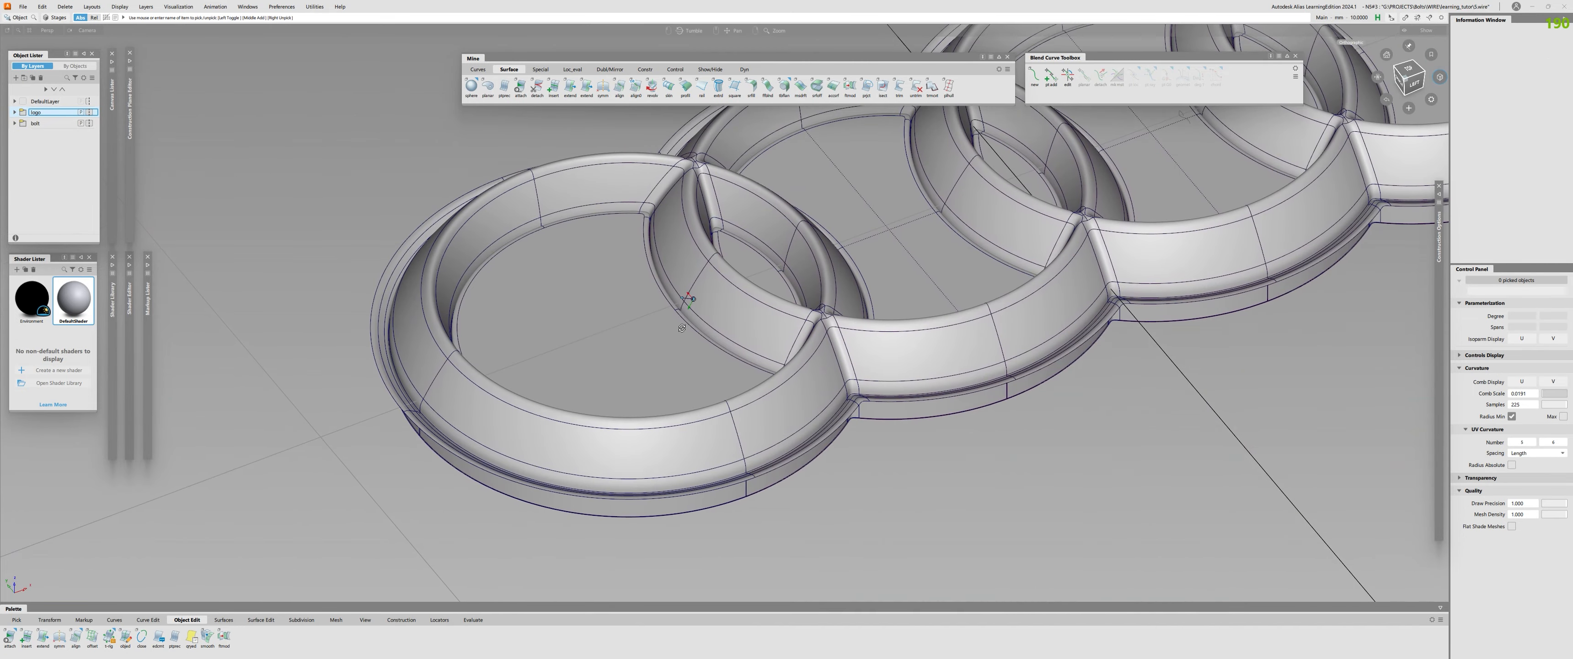
alt+shift+drag(594, 121, 611, 328)
click(611, 327)
click(767, 269)
click(927, 194)
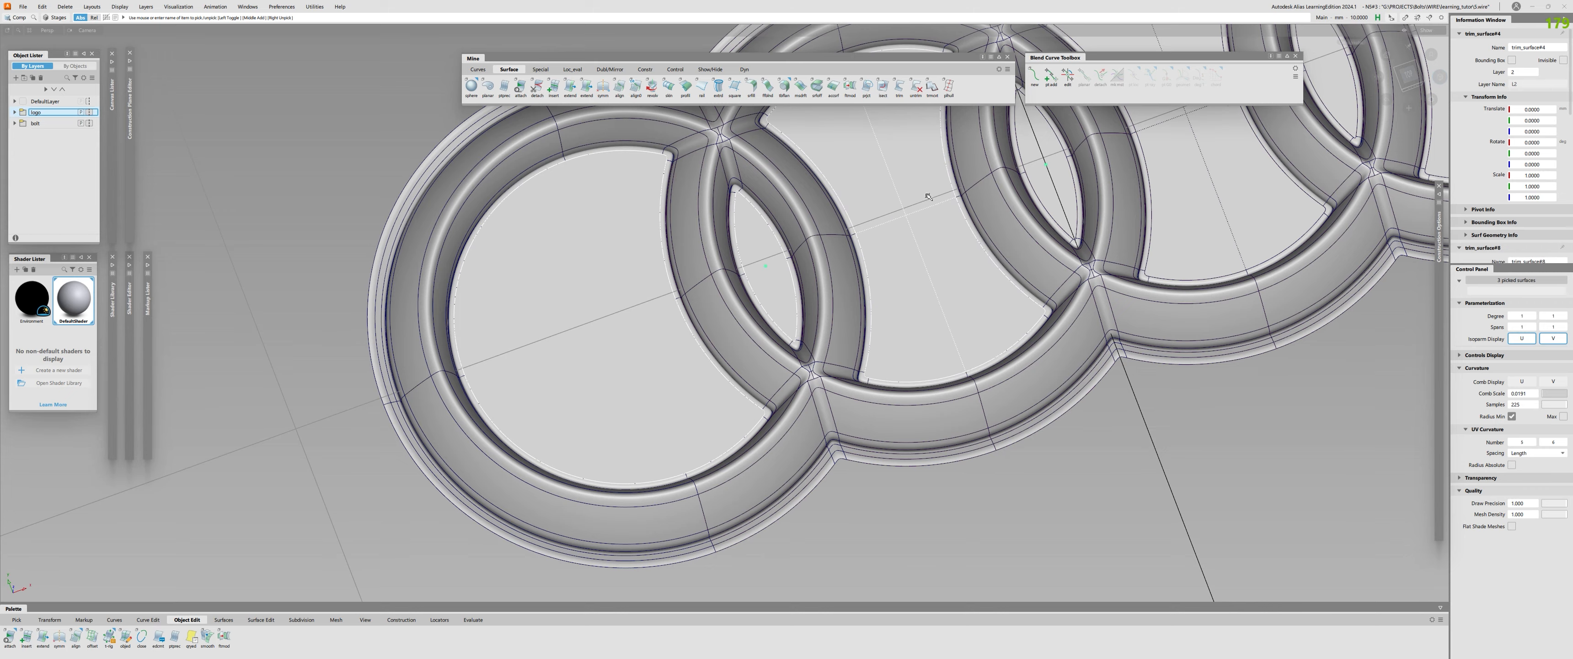
alt+shift+middle_drag(927, 194, 690, 380)
click(797, 314)
click(924, 254)
alt+shift+middle_drag(903, 298, 714, 366)
click(1044, 235)
click(896, 289)
alt+shift+right_drag(843, 318, 499, 140)
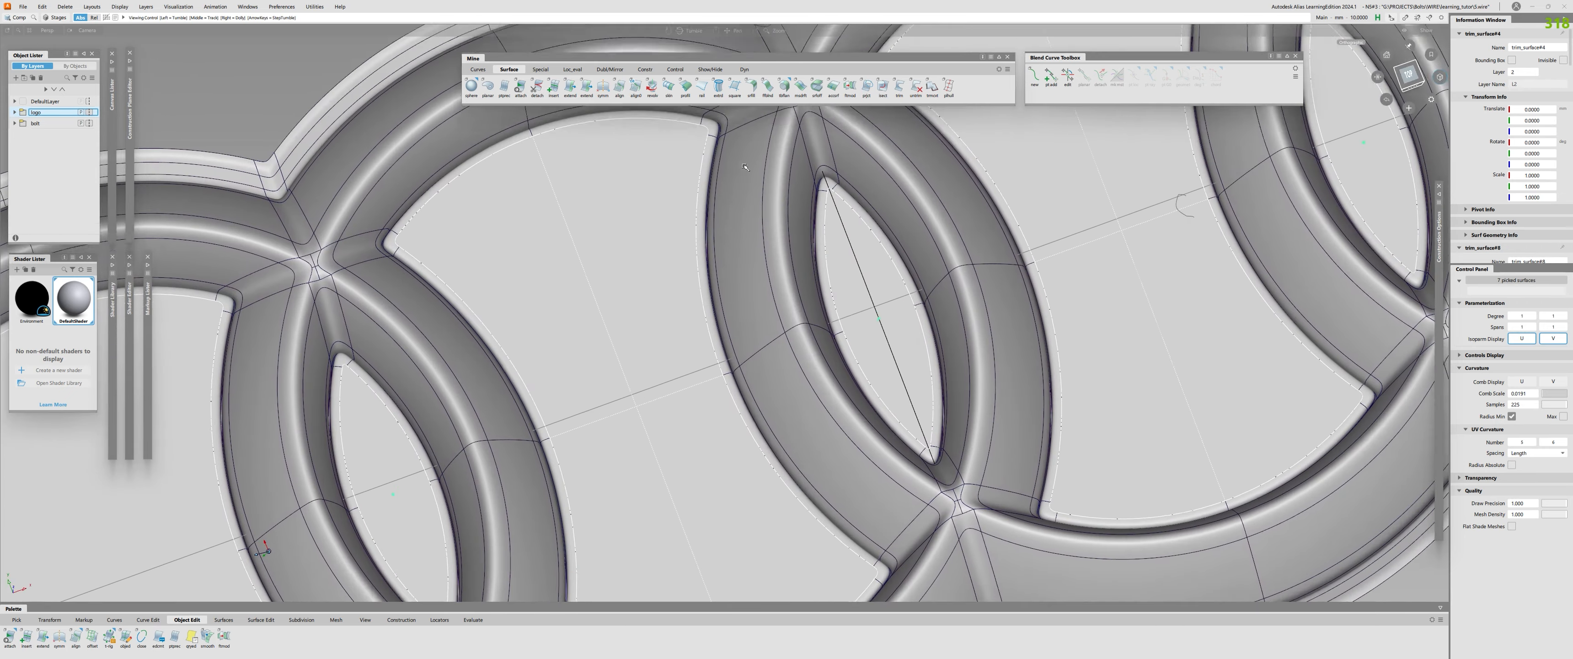
alt+shift+middle_drag(498, 139, 475, 226)
alt+shift+right_drag(523, 275, 553, 279)
key(Delete)
key(Return)
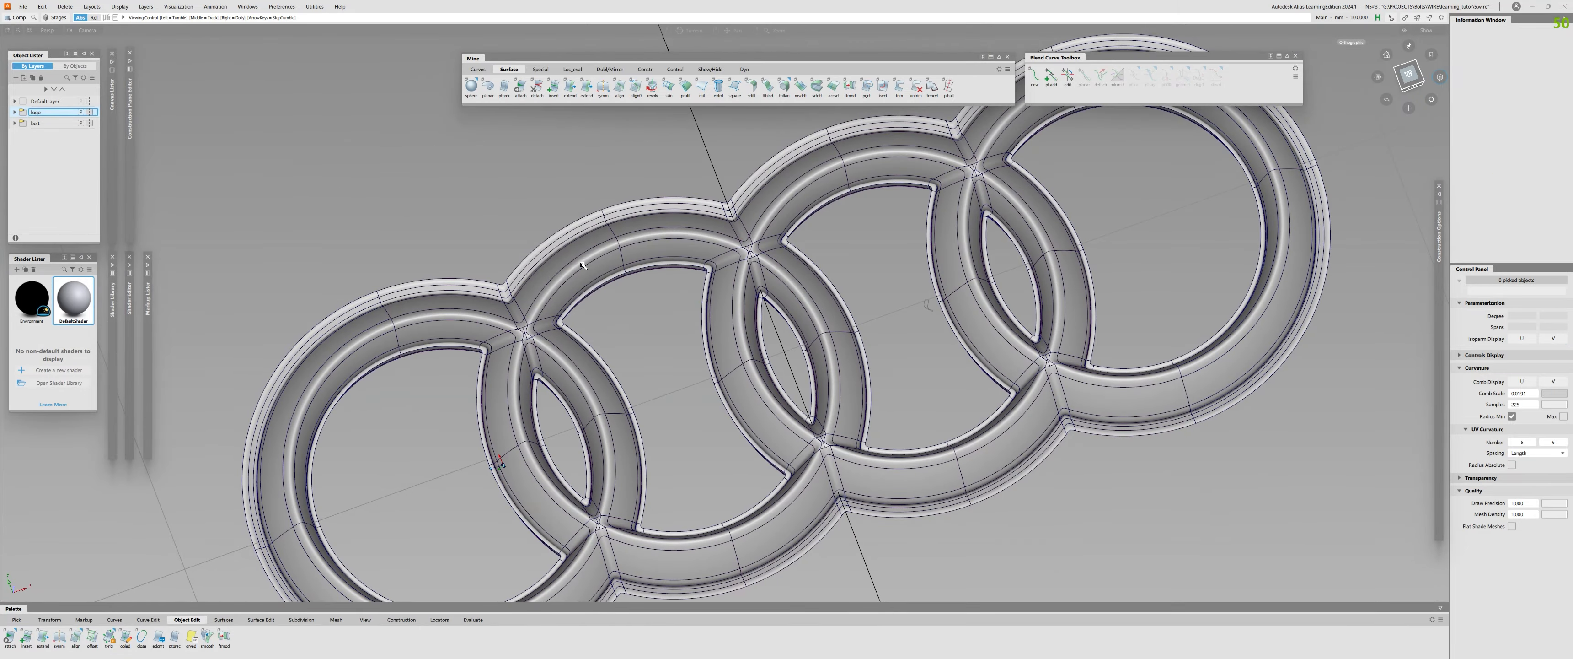
Examine the inner edges and openings of the logo's rings up close from different sides
alt+shift+right_drag(672, 391, 699, 367)
alt+shift+drag(700, 367, 368, 365)
alt+shift+middle_drag(691, 236, 512, 282)
alt+shift+drag(511, 282, 635, 366)
click(699, 334)
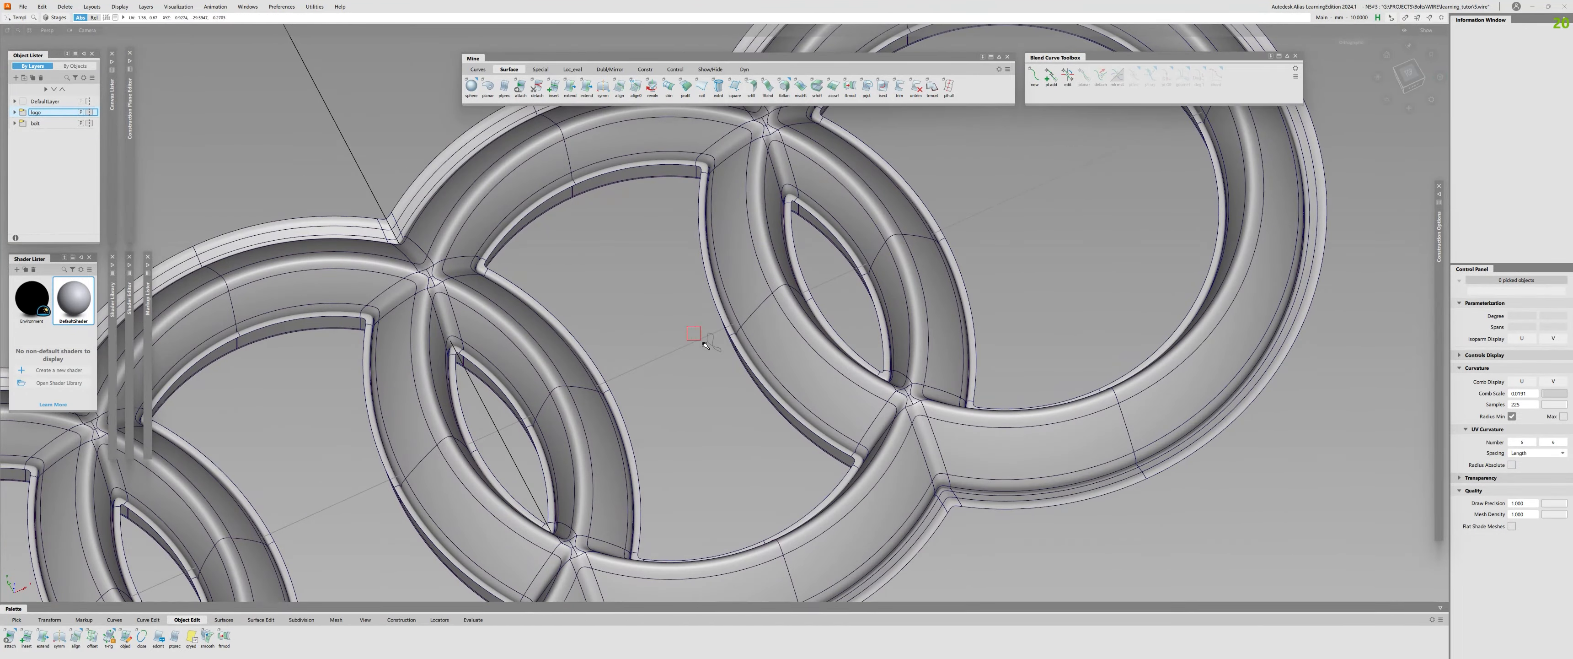
alt+shift+right_drag(698, 334, 625, 365)
alt+shift+drag(625, 365, 426, 333)
click(501, 351)
alt+shift+right_drag(501, 350, 391, 360)
alt+shift+drag(721, 318, 779, 314)
Undo the last change and return to a view of the bolt head and the logo together
key(ctrl+z)
alt+shift+right_drag(780, 315, 623, 373)
alt+shift+drag(623, 373, 661, 362)
alt+shift+middle_drag(661, 362, 625, 329)
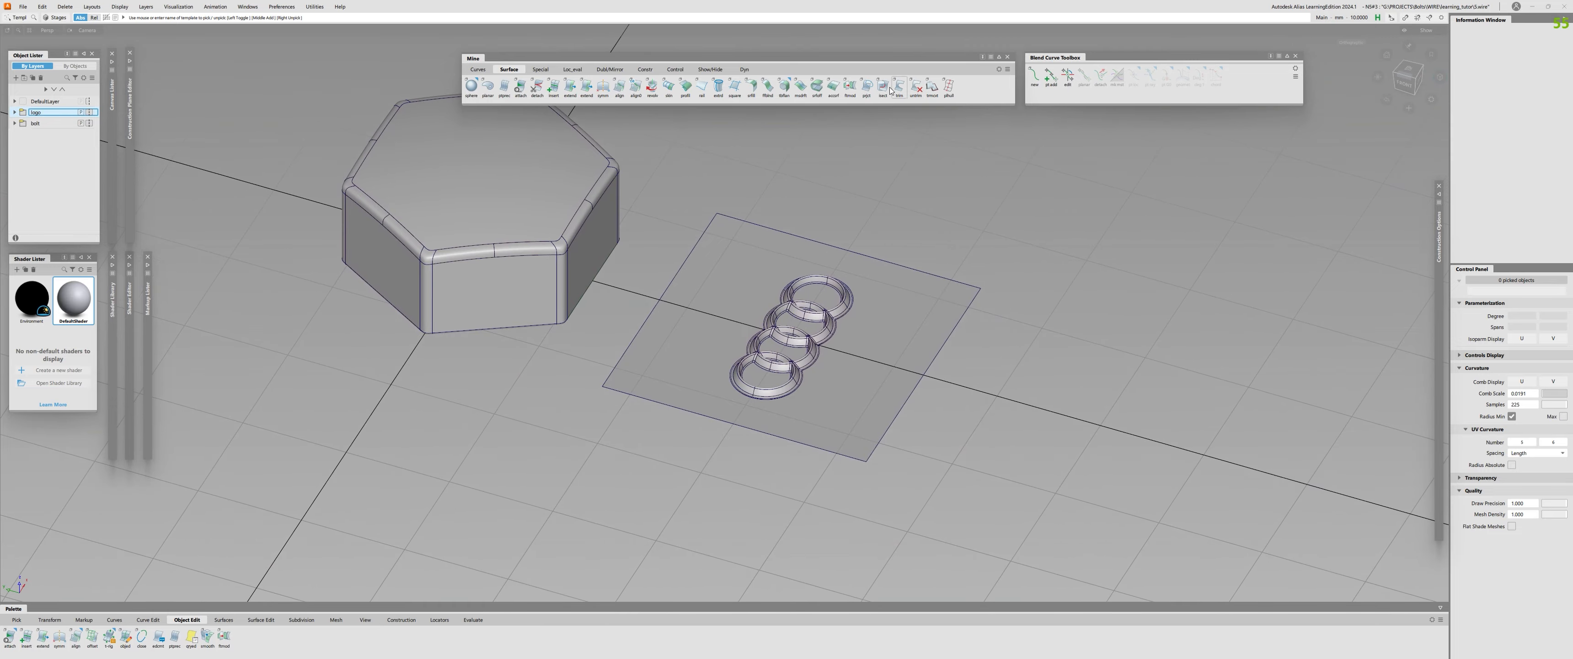
Start the Feature Modifier and set the four-ring logo as source objects, leaving out the square base plane
click(850, 86)
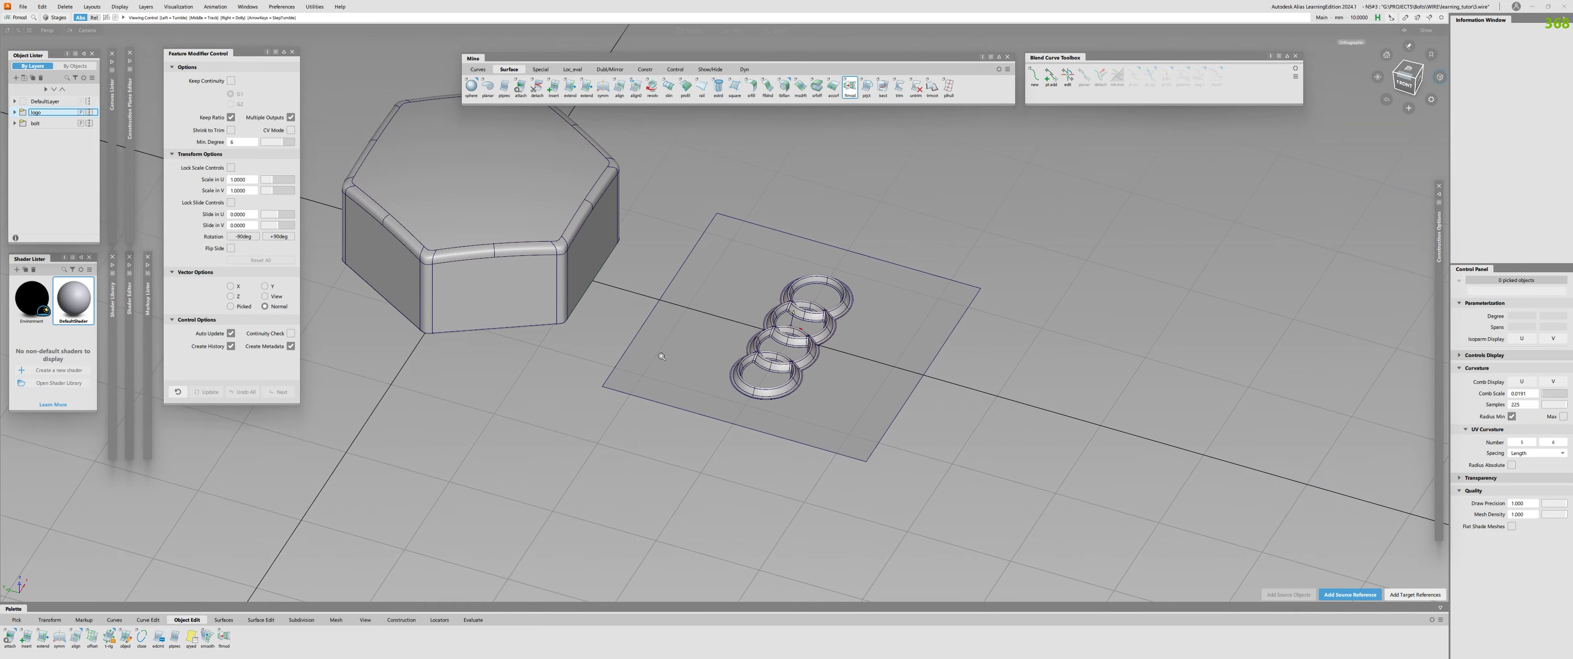
alt+shift+right_drag(662, 357, 711, 343)
alt+shift+middle_drag(712, 342, 847, 366)
alt+shift+right_drag(847, 367, 819, 348)
alt+shift+middle_drag(818, 348, 932, 366)
alt+shift+drag(932, 367, 975, 382)
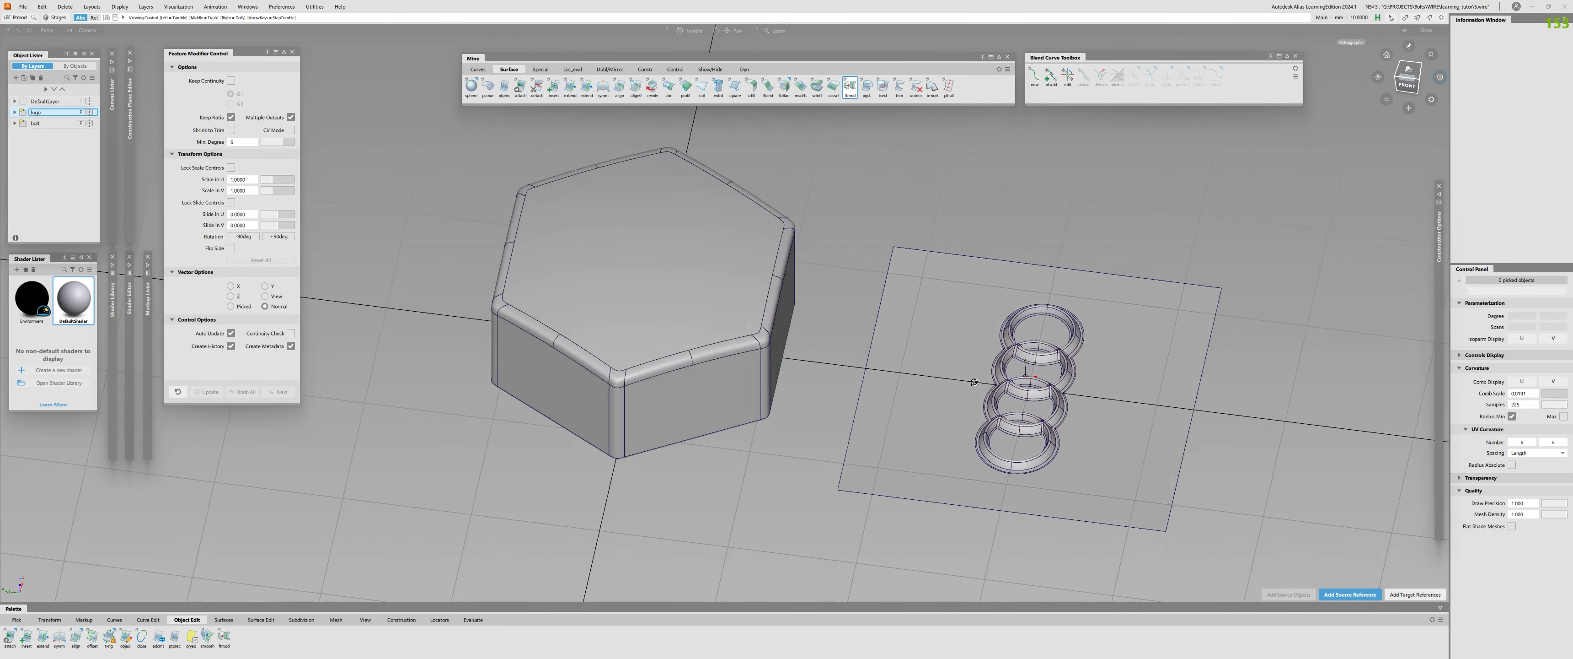
alt+shift+middle_drag(975, 382, 811, 390)
alt+shift+drag(810, 389, 636, 355)
alt+shift+right_drag(636, 355, 601, 373)
alt+shift+drag(601, 373, 708, 397)
drag(750, 262, 1029, 555)
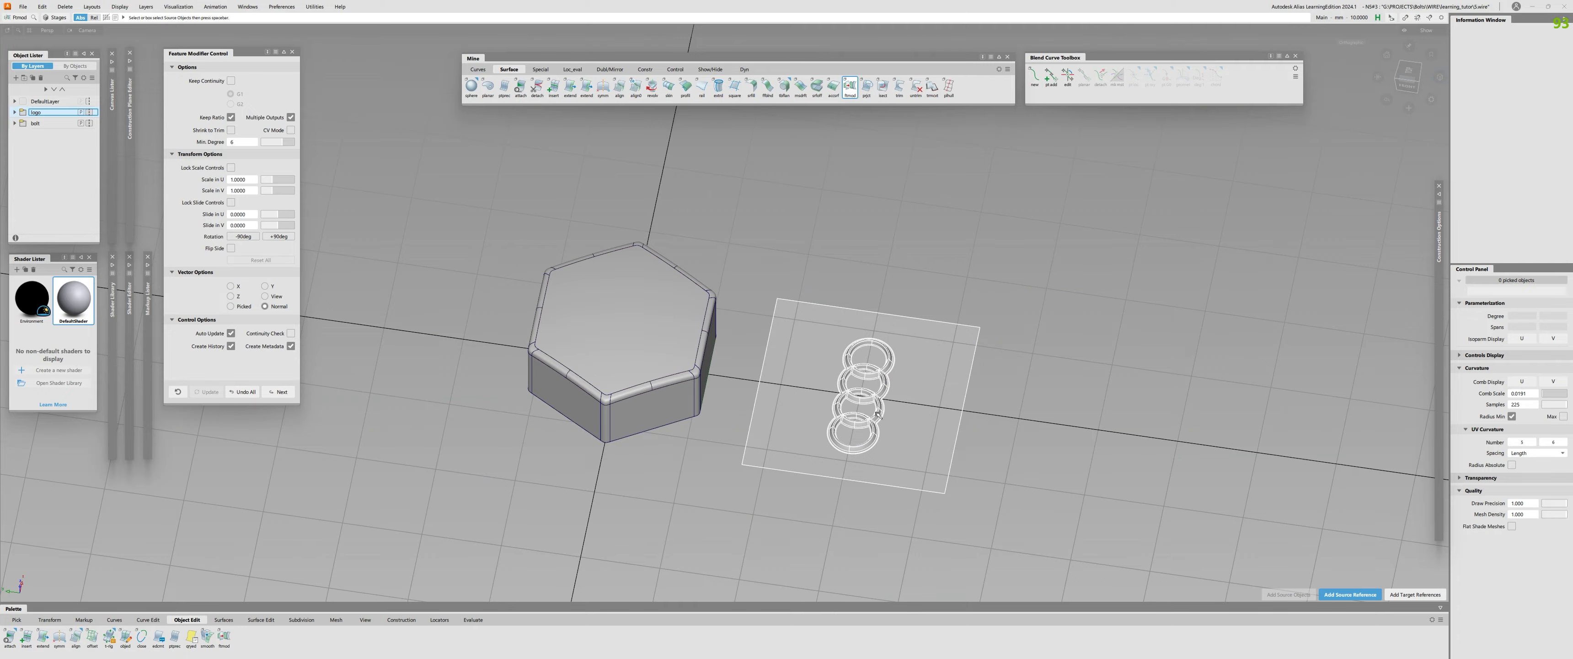
alt+shift+drag(878, 415, 986, 381)
alt+shift+drag(684, 418, 818, 387)
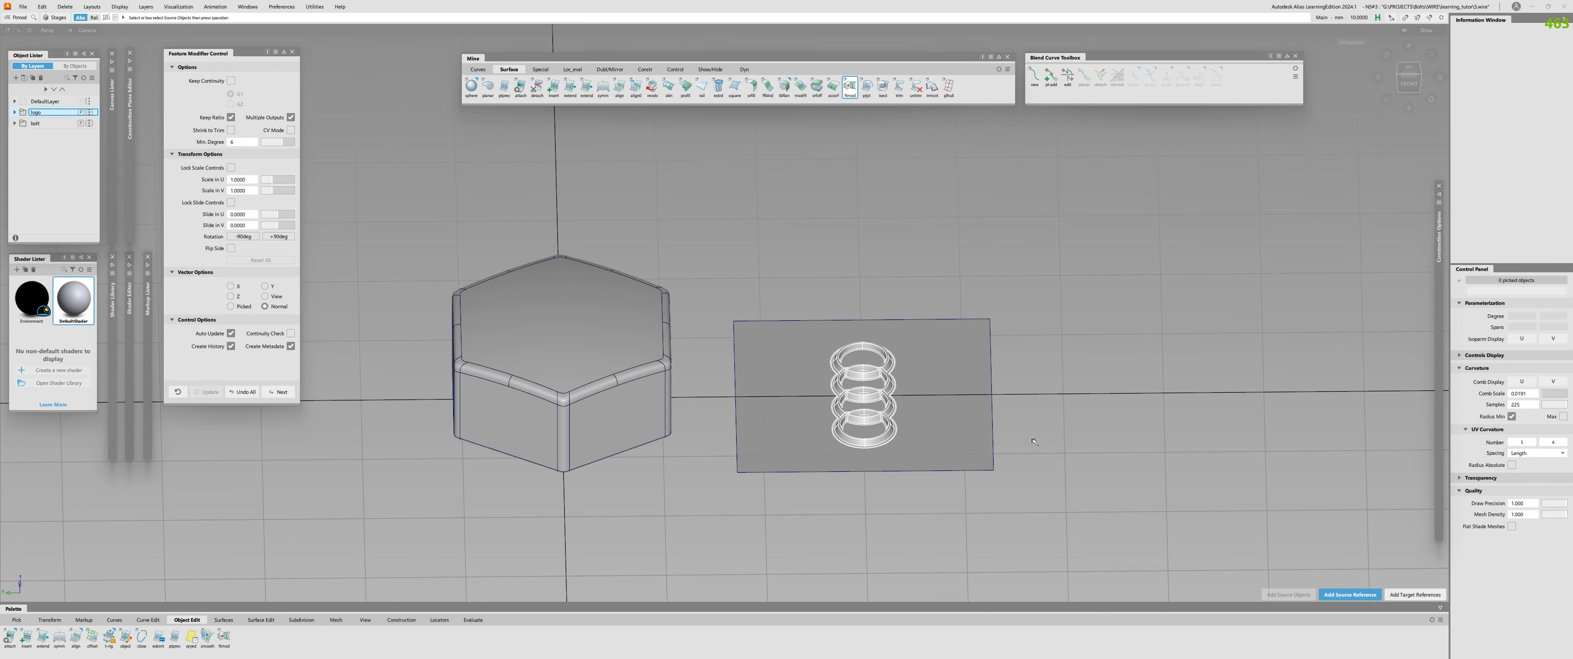
key(space)
Set the square base plane under the logo as the source reference
alt+shift+drag(1031, 440, 789, 466)
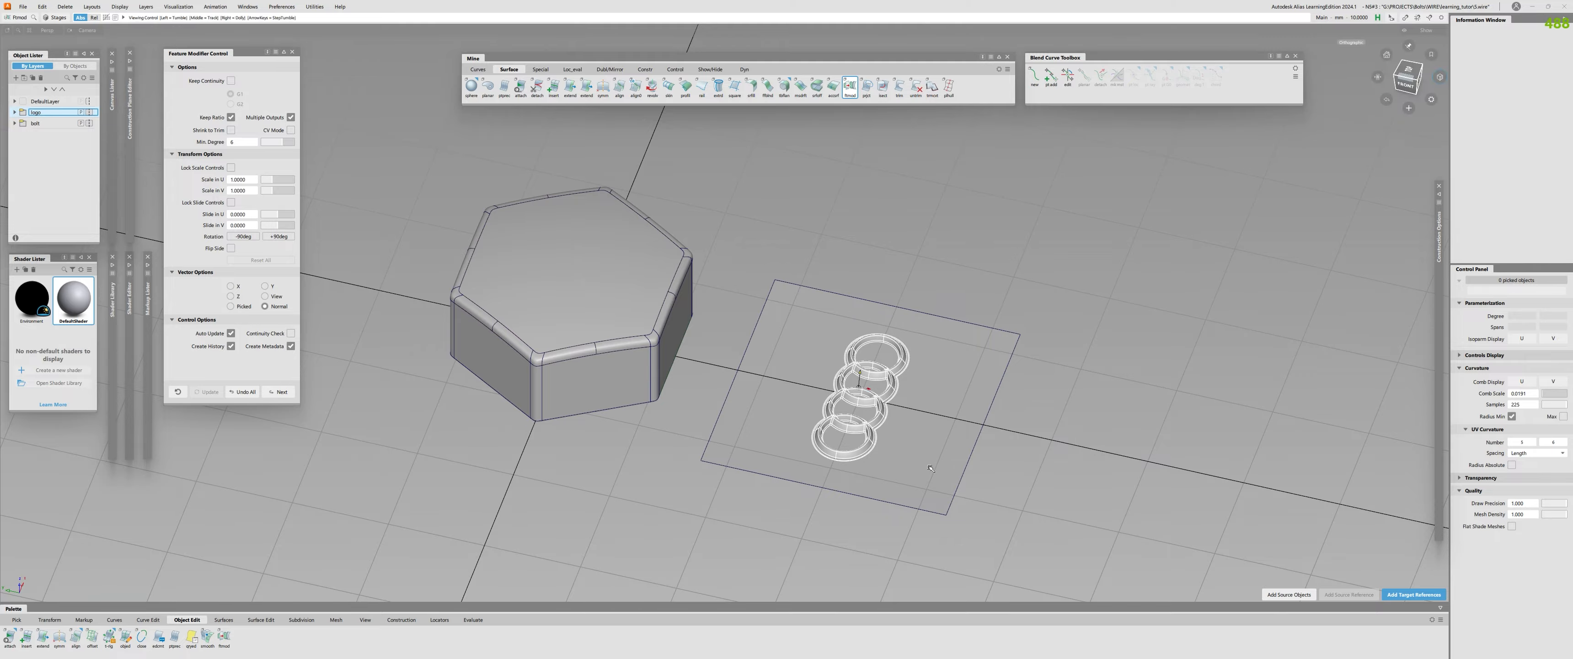
alt+shift+drag(1036, 439, 915, 451)
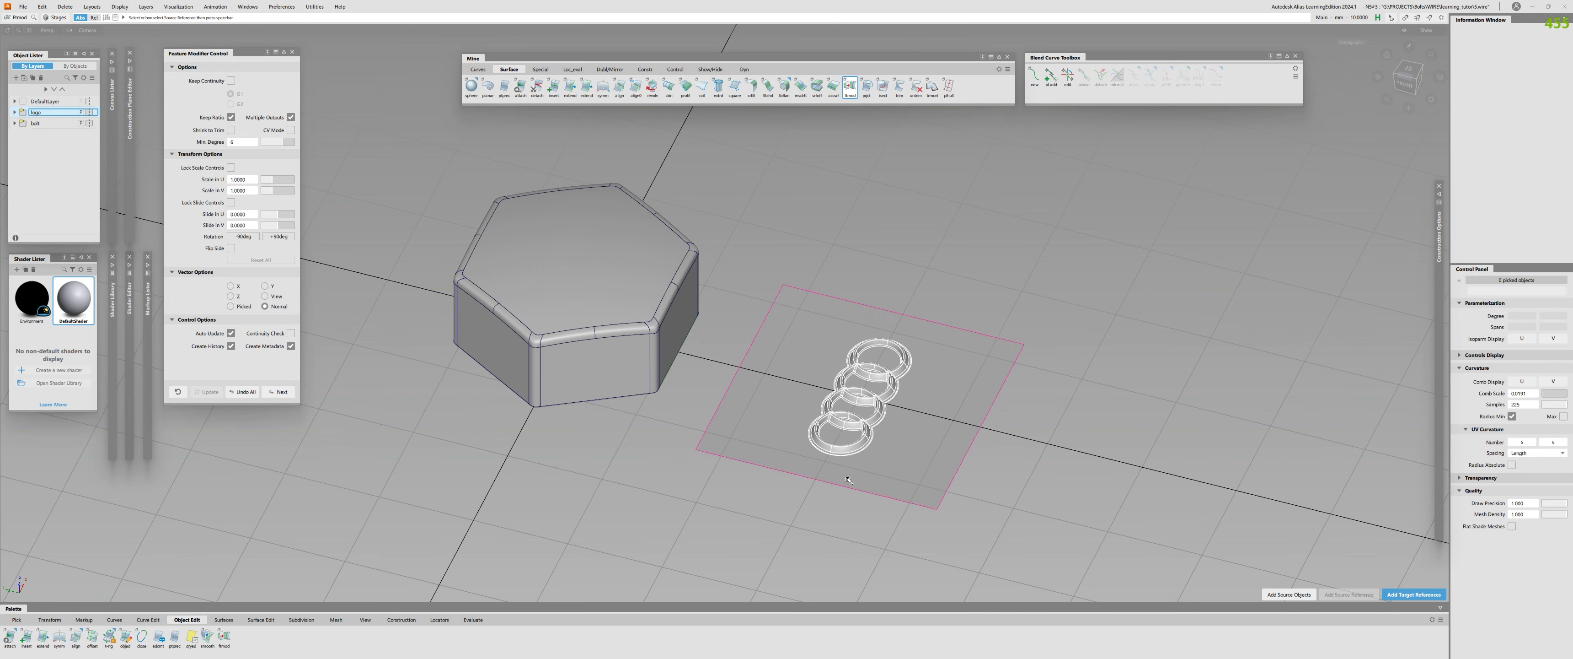
alt+shift+drag(851, 479, 750, 399)
alt+shift+drag(814, 471, 847, 424)
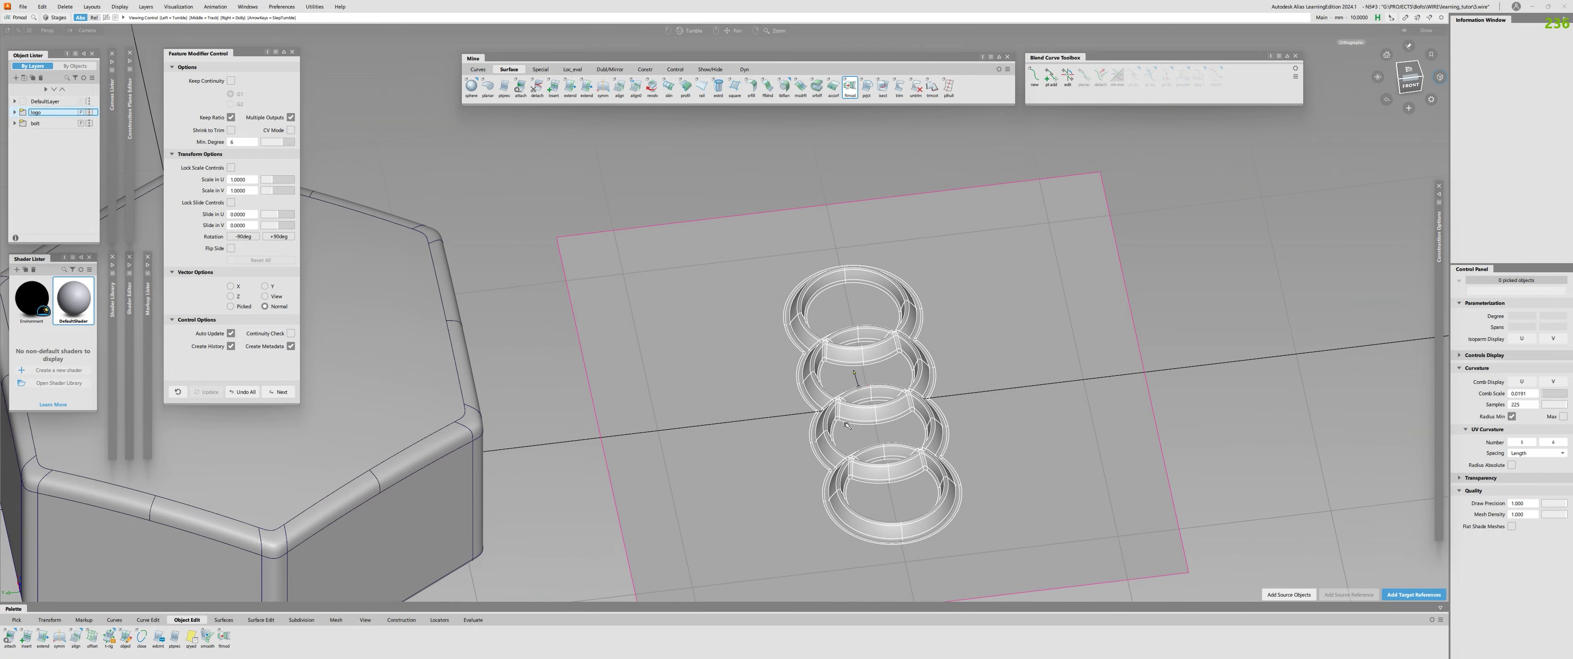
alt+shift+right_drag(953, 390, 703, 526)
alt+shift+drag(703, 526, 534, 538)
alt+shift+right_drag(533, 538, 672, 465)
alt+shift+drag(672, 464, 719, 402)
key(space)
Try to use the top face of the hexagonal bolt head as the target reference
alt+shift+right_drag(719, 402, 617, 446)
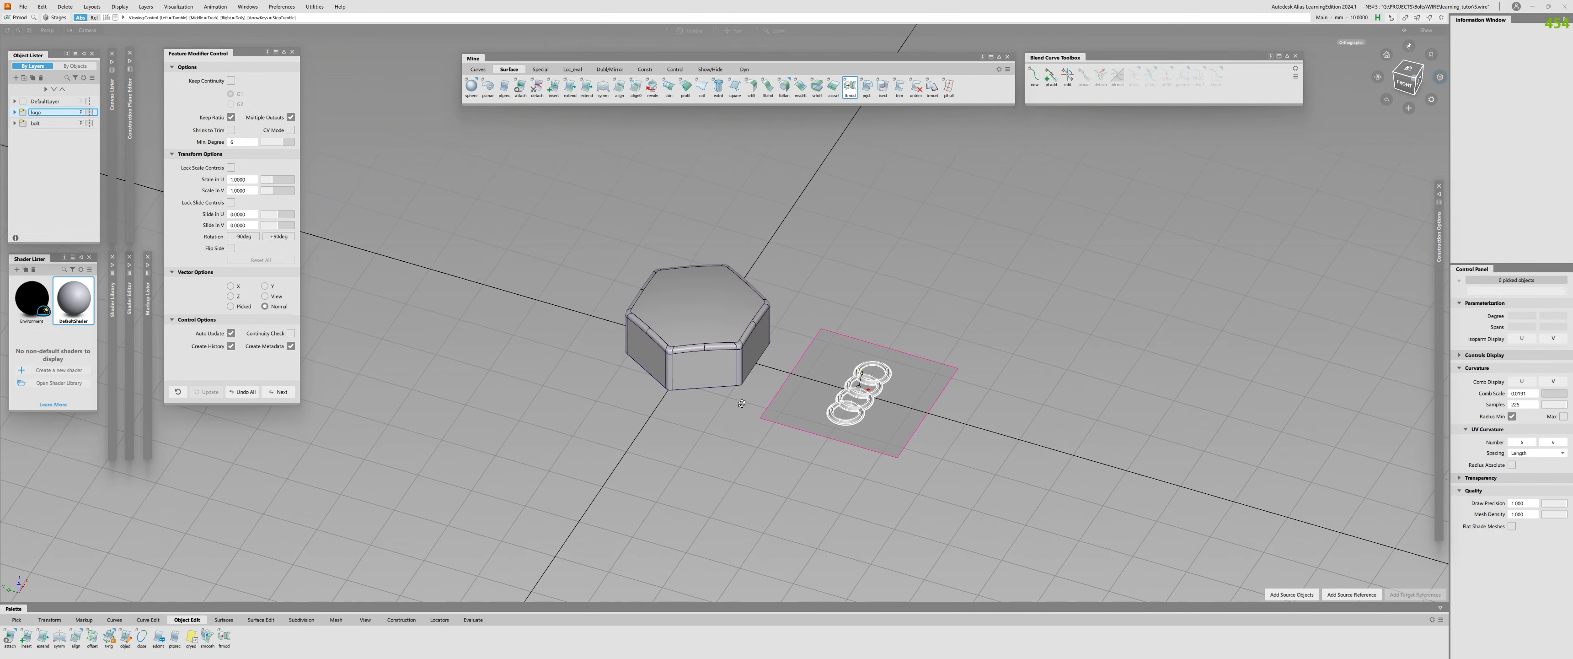
alt+shift+drag(617, 446, 641, 452)
alt+shift+right_drag(641, 452, 675, 416)
alt+shift+middle_drag(675, 415, 781, 455)
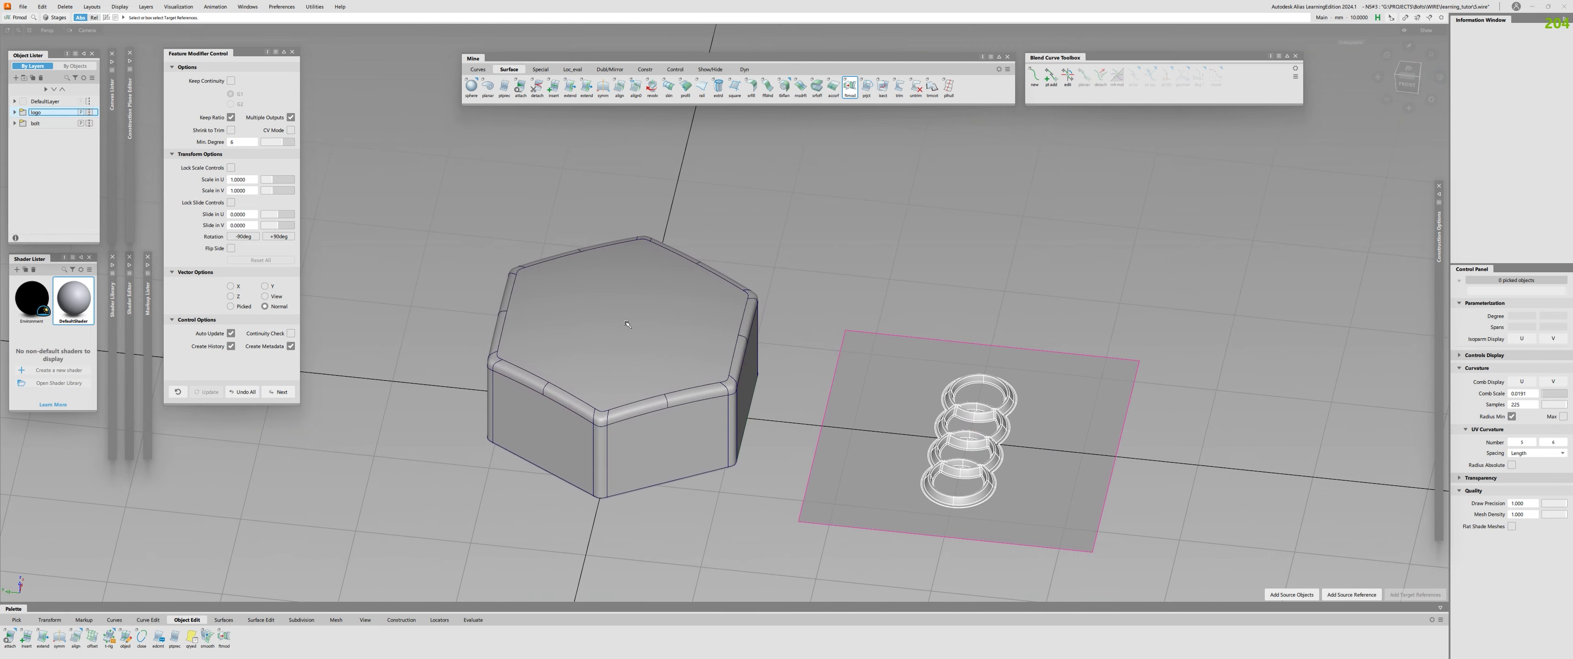
alt+shift+drag(678, 368, 554, 335)
alt+shift+middle_drag(554, 335, 565, 468)
alt+shift+drag(565, 468, 470, 305)
alt+shift+drag(805, 453, 549, 408)
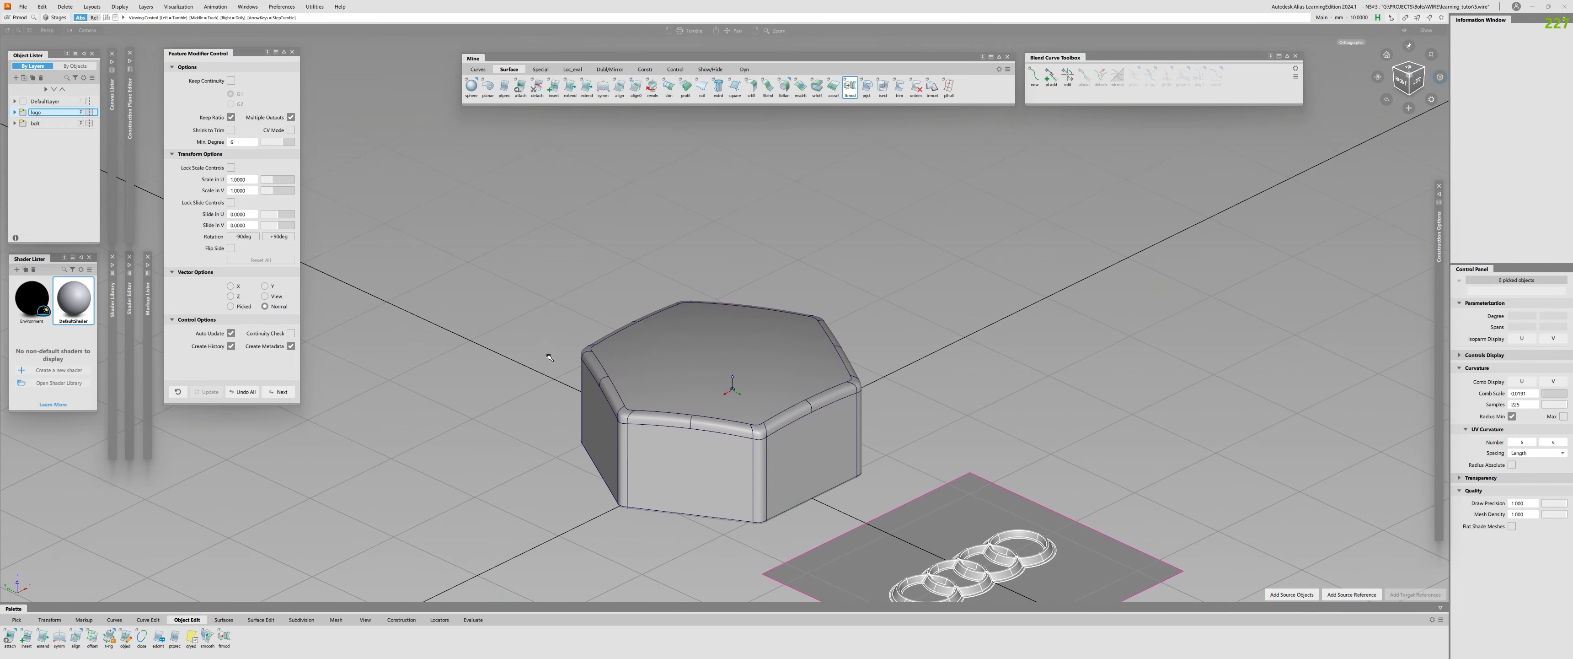
mouse_move(549, 357)
alt+shift+right_down()
mouse_move(488, 361)
mouse_move(564, 359)
alt+shift+right_up()
alt+shift+drag(565, 359, 604, 354)
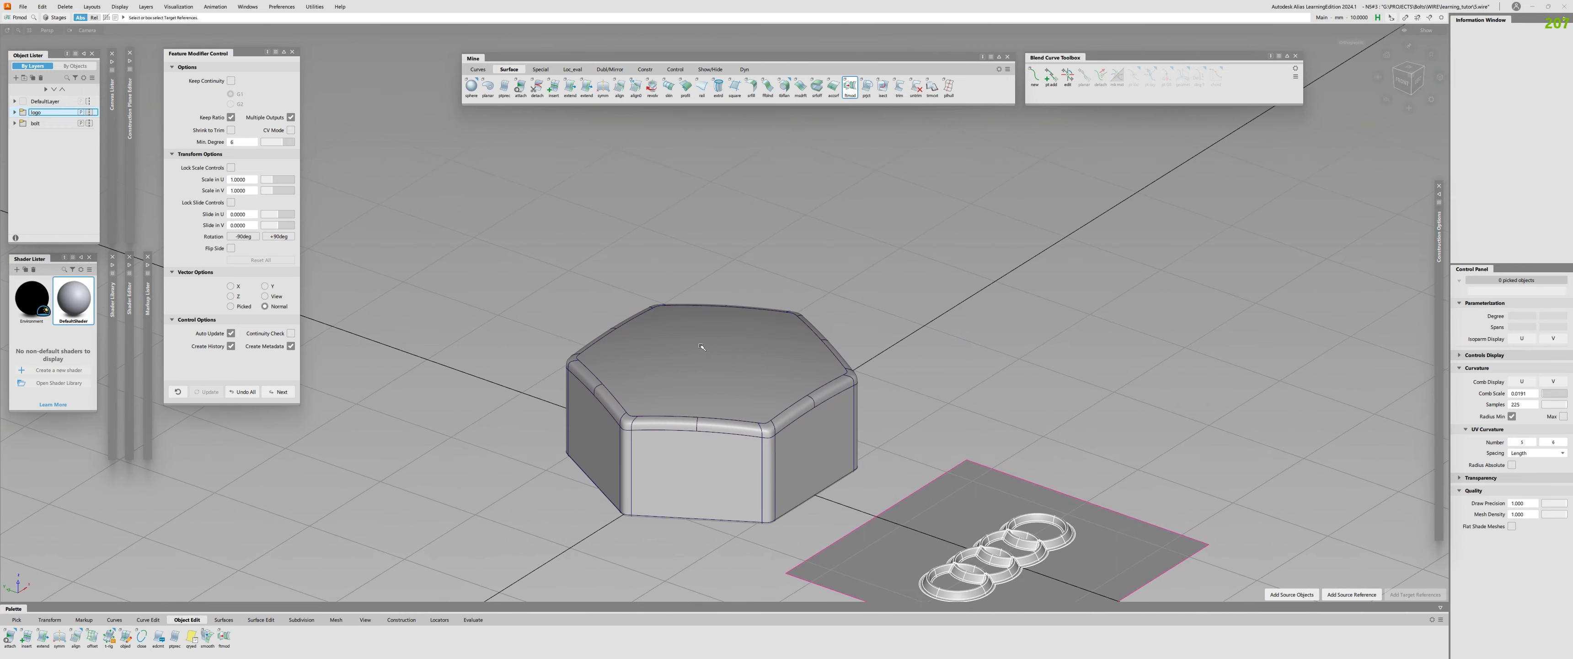
alt+shift+right_drag(654, 251, 788, 257)
alt+shift+drag(788, 256, 851, 298)
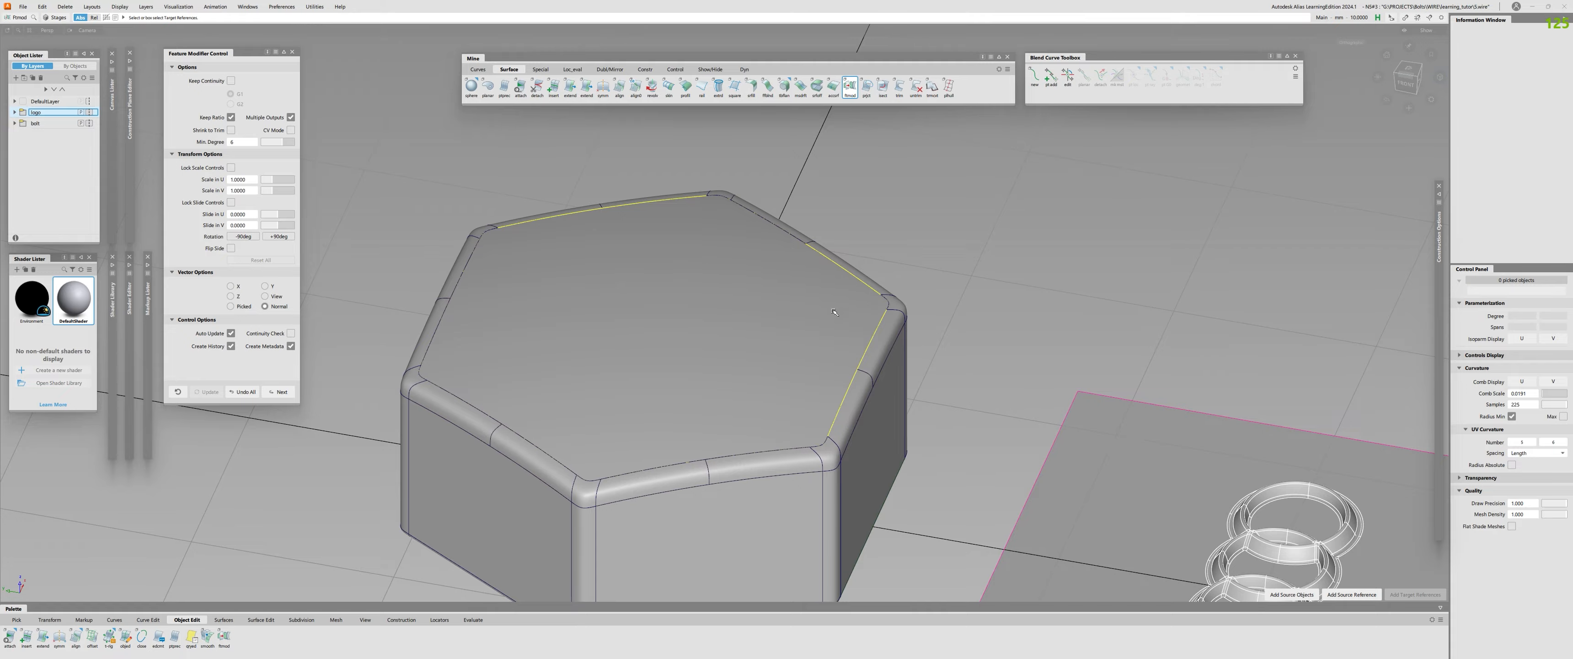
alt+shift+right_drag(834, 313, 690, 324)
alt+shift+drag(691, 323, 648, 394)
Leave the Feature Modifier and pick the trimmed top face of the hexagonal bolt head
ctrl+shift+drag(647, 394, 648, 422)
alt+shift+right_drag(659, 415, 715, 410)
mouse_move(715, 409)
alt+shift+mouse_down()
mouse_move(708, 391)
mouse_move(711, 415)
alt+shift+mouse_up()
click(710, 415)
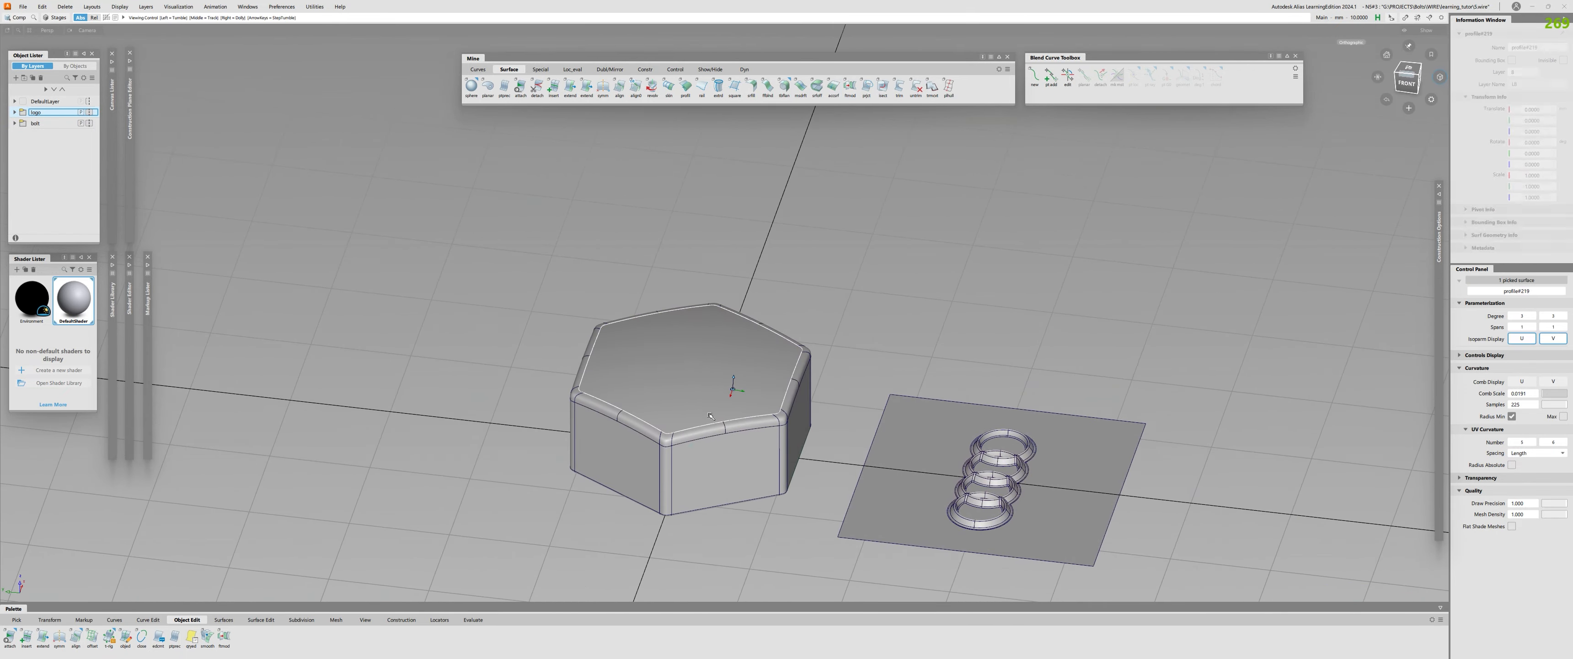
alt+shift+right_drag(710, 416, 763, 410)
ctrl+shift+right_drag(763, 411, 763, 440)
alt+shift+drag(702, 452, 574, 455)
ctrl+shift+right_drag(580, 434, 583, 460)
click(639, 422)
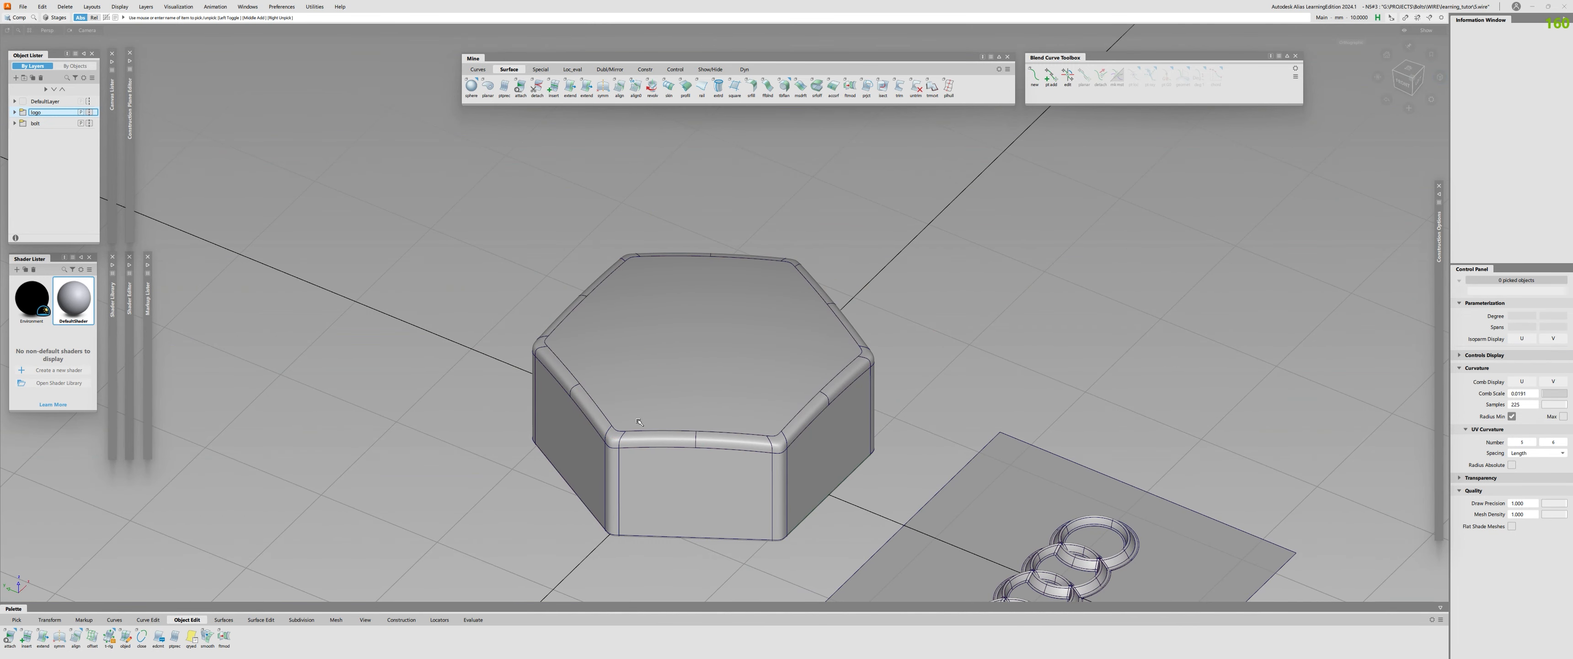
Isolate the bolt head's trimmed top face by hiding all other objects
click(639, 422)
mouse_move(639, 422)
ctrl+shift+right_down()
mouse_move(641, 449)
mouse_move(652, 436)
ctrl+shift+right_up()
click(662, 397)
click(673, 375)
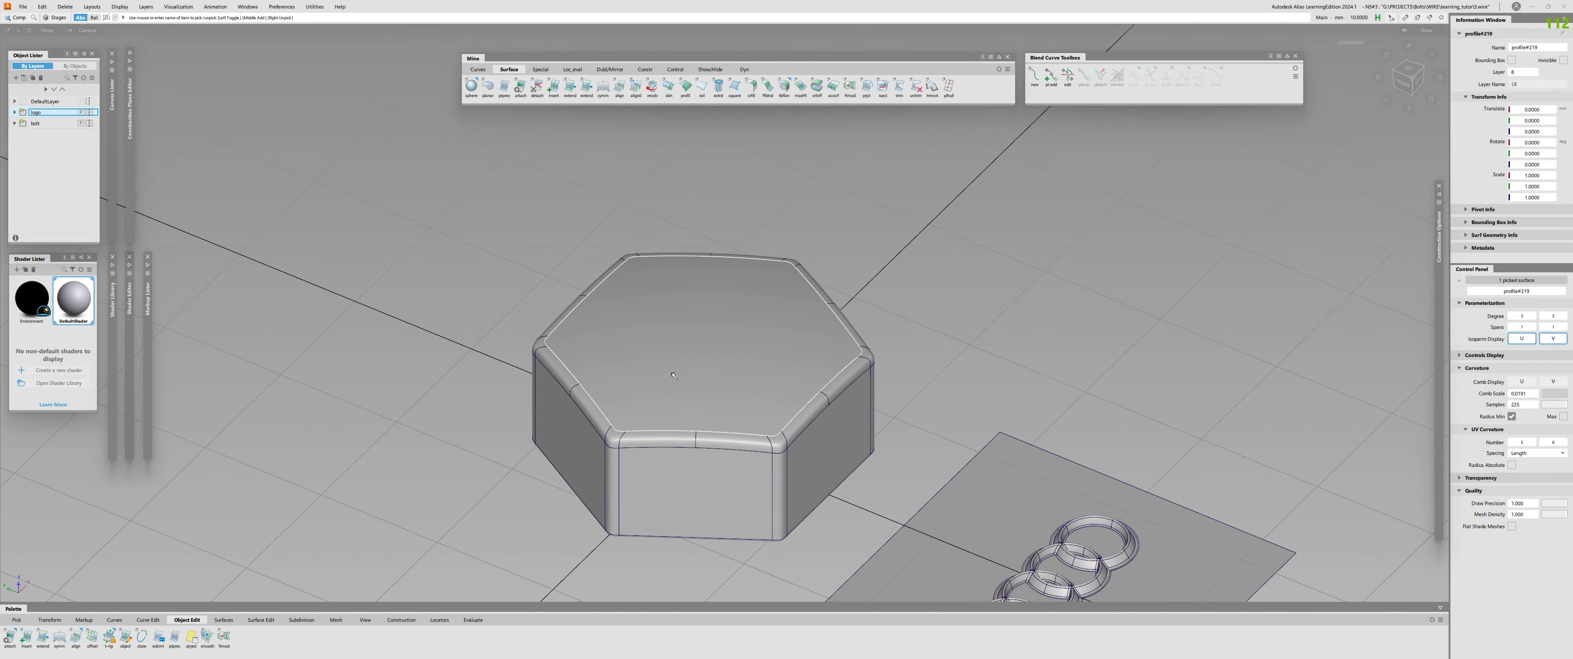
key(alt+h)
click(673, 375)
Untrim the isolated top face so it extends past its hexagonal outline
alt+shift+right_drag(732, 389, 675, 355)
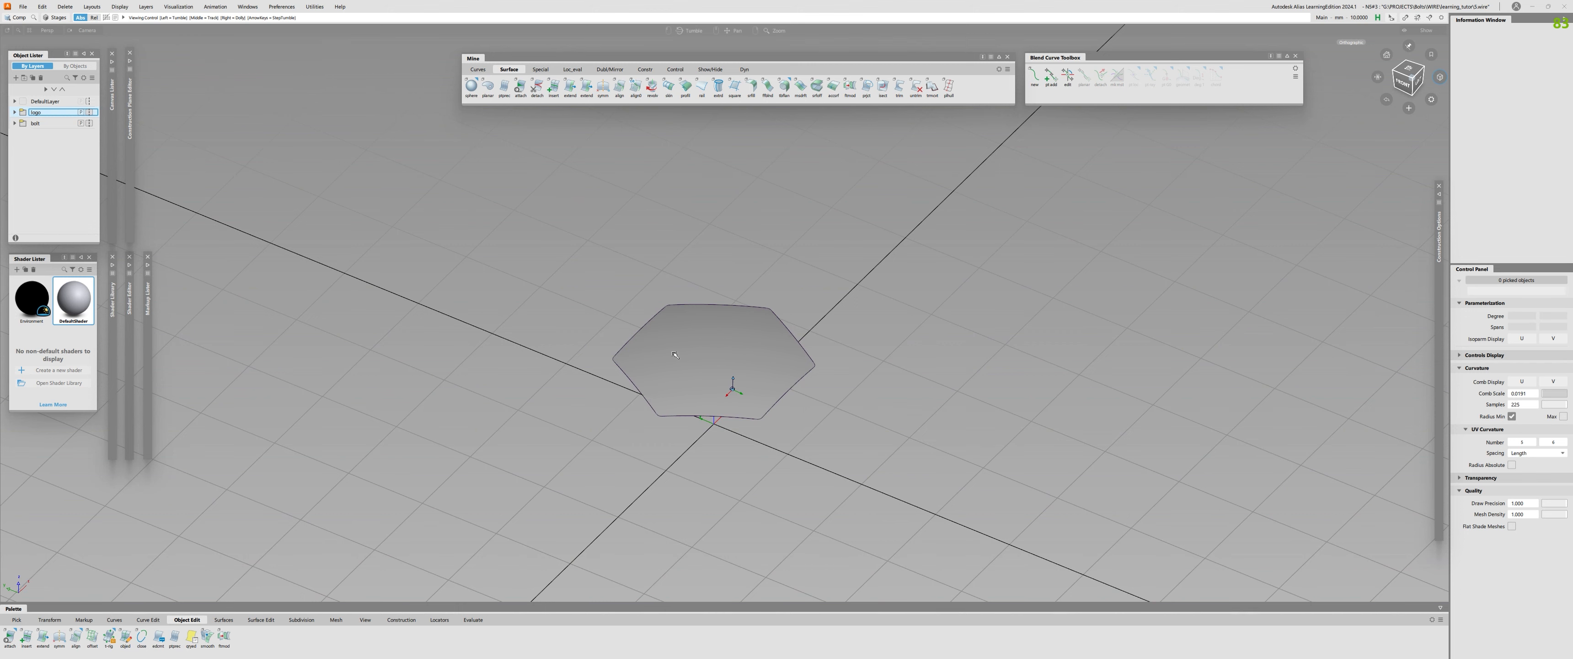
alt+shift+drag(684, 350, 703, 389)
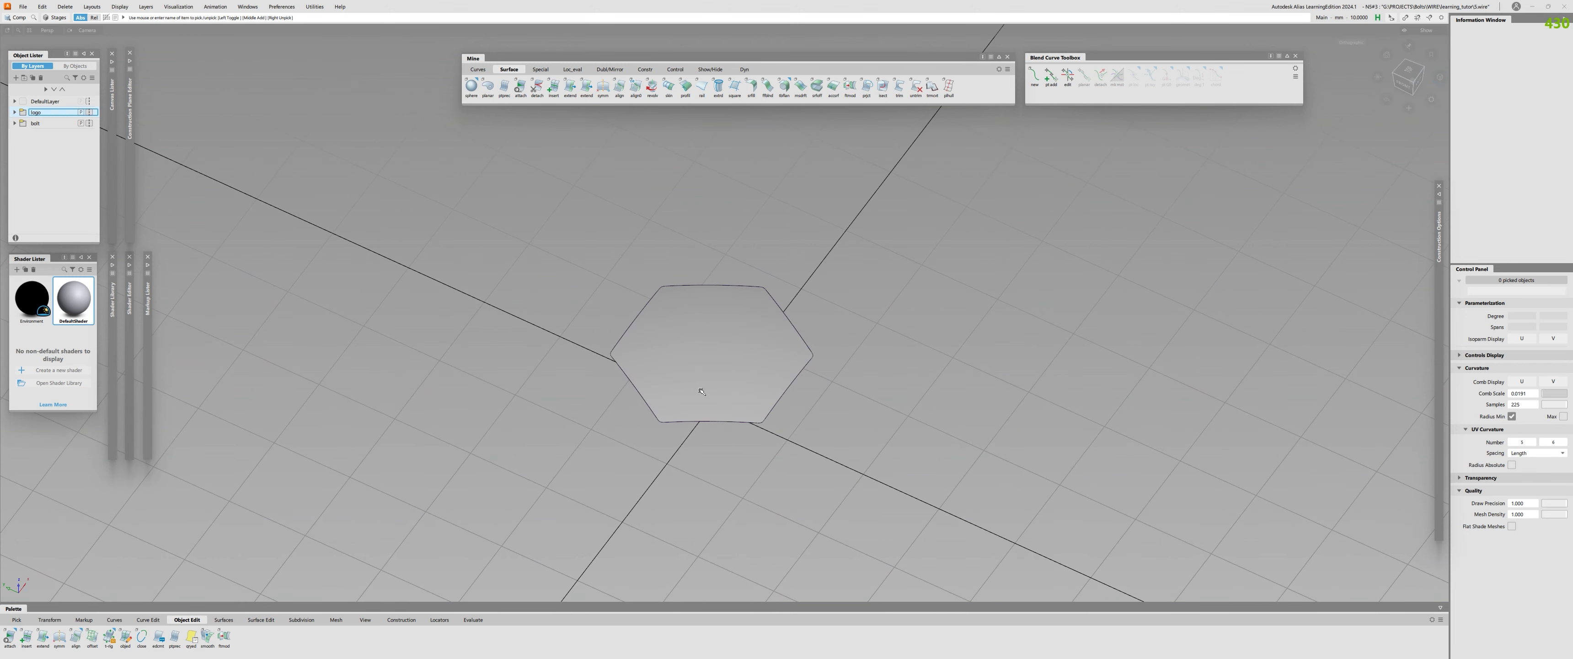
ctrl+shift+middle_drag(701, 389, 713, 369)
click(713, 368)
click(707, 361)
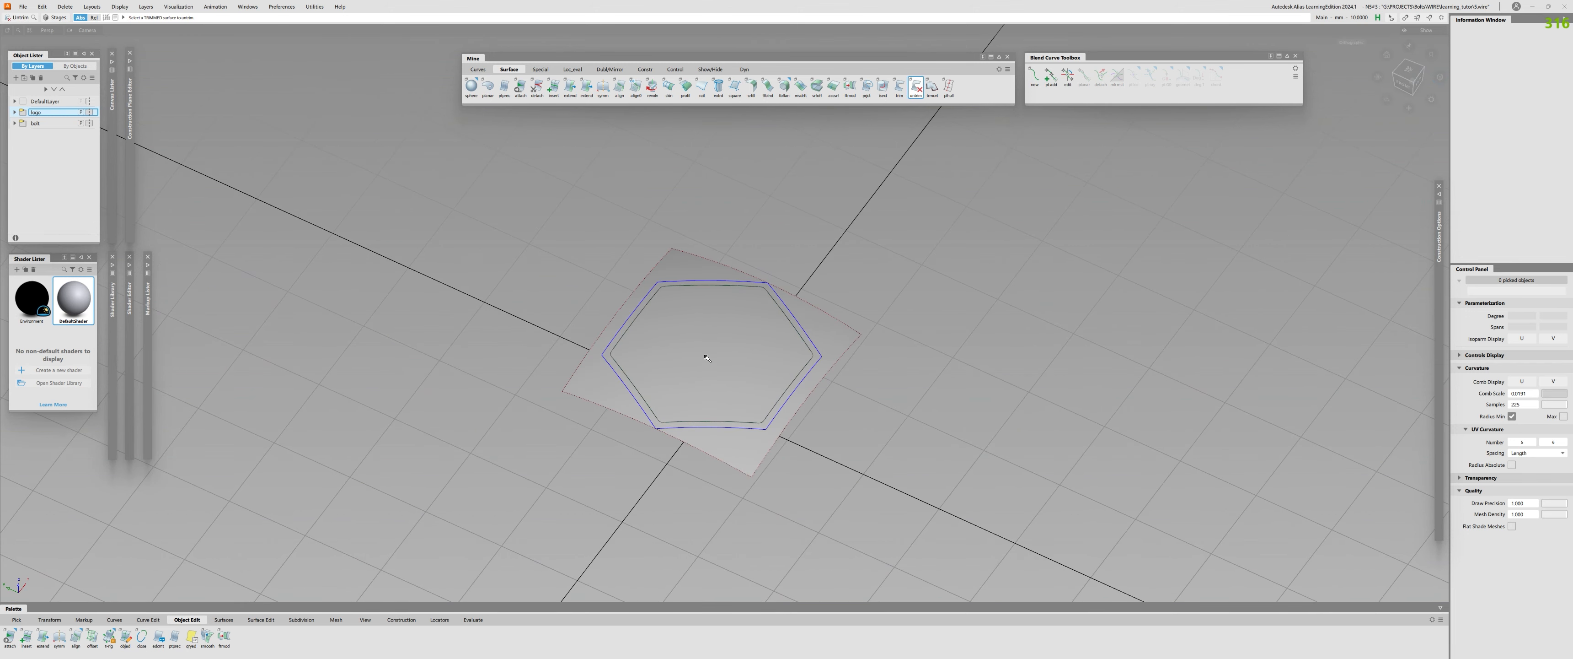
mouse_move(717, 364)
alt+shift+mouse_down()
mouse_move(666, 329)
mouse_move(709, 361)
alt+shift+mouse_up()
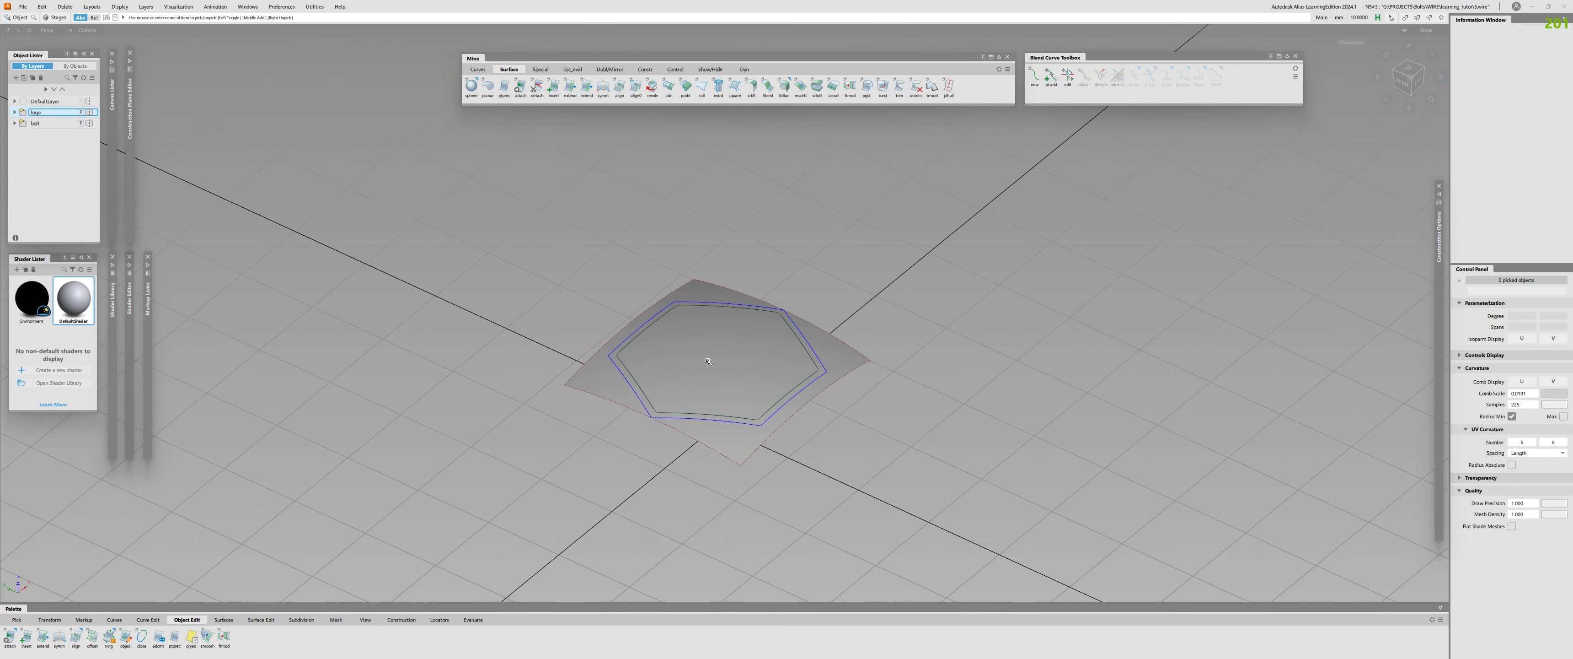
Show the hidden bolt body and logo again around the untrimmed surface
click(709, 361)
click(709, 361)
key(alt+v)
alt+shift+drag(708, 361, 723, 361)
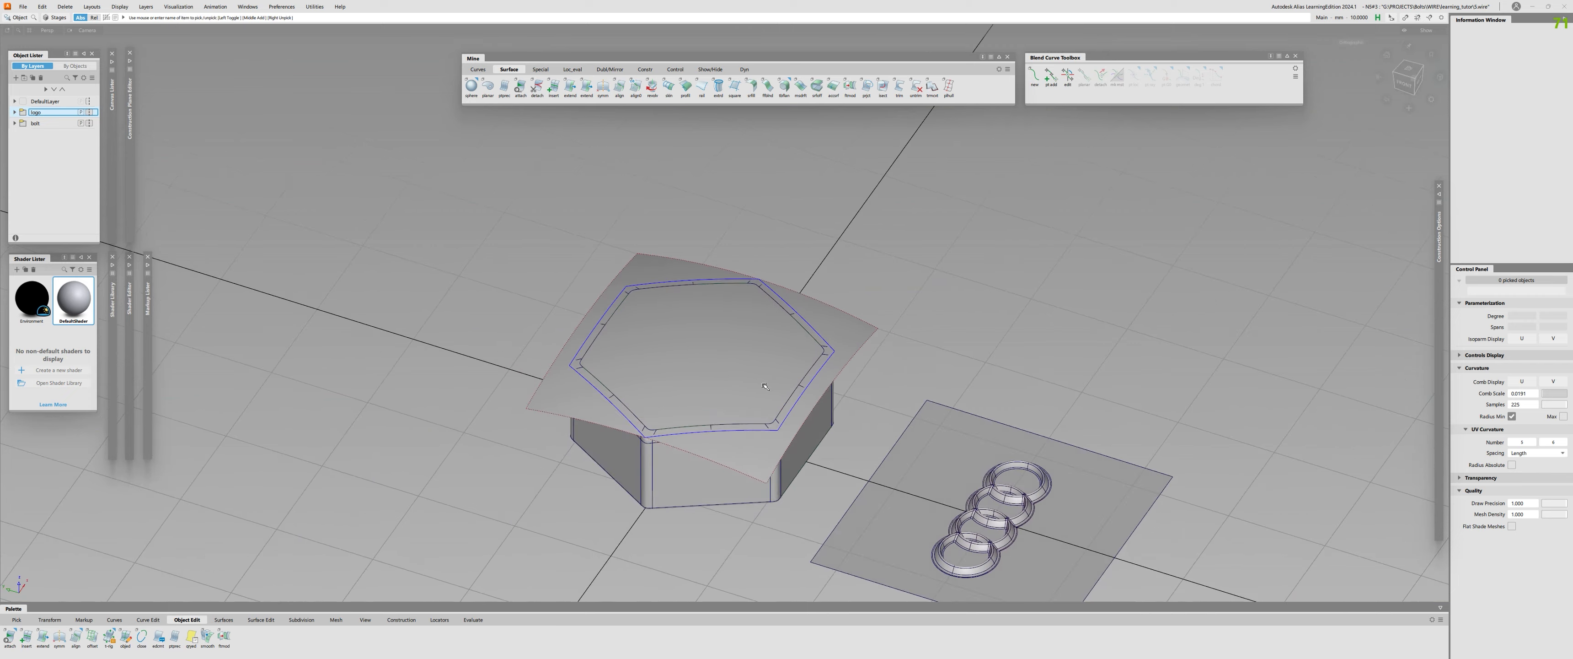
Examine the untrimmed top surface over the bolt head together with the logo beside it
click(722, 361)
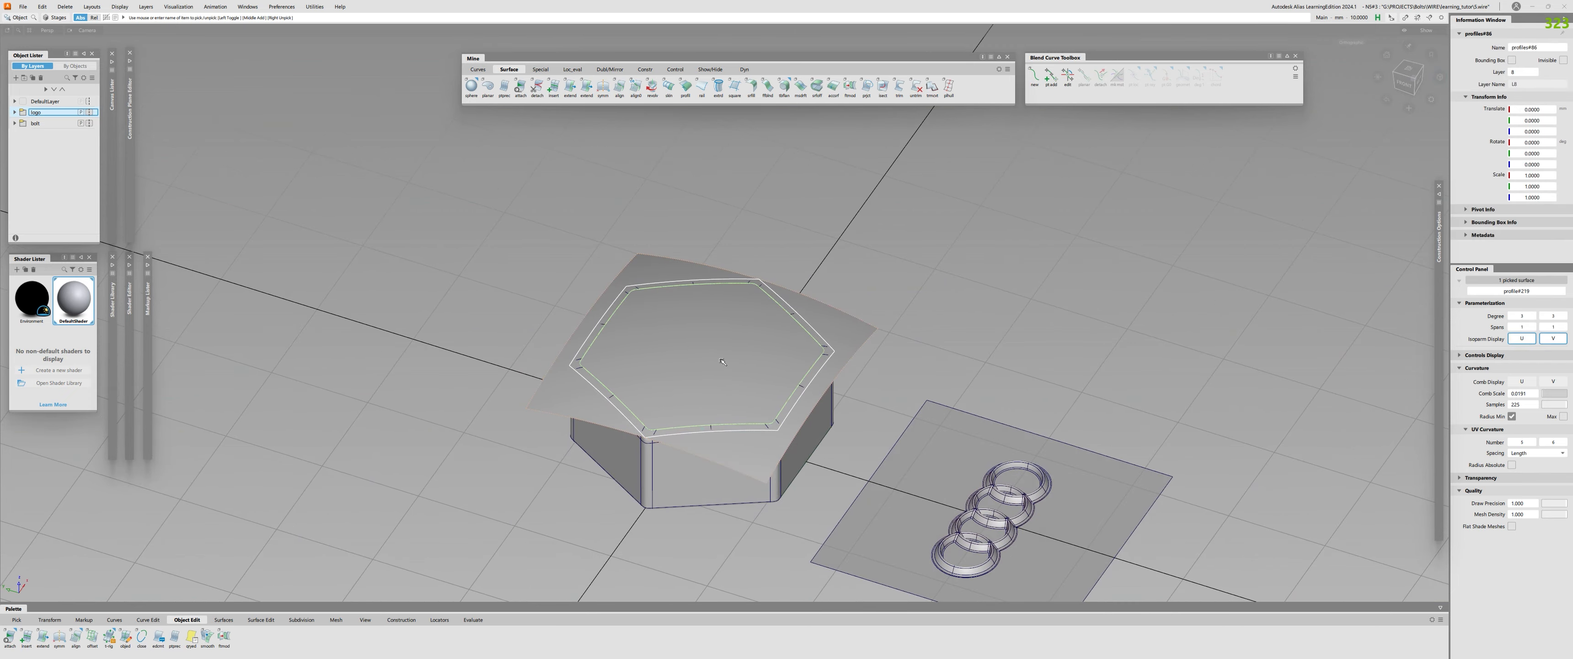
alt+shift+right_drag(734, 385, 672, 382)
alt+shift+drag(671, 382, 734, 386)
alt+shift+middle_drag(734, 386, 627, 346)
click(626, 345)
alt+shift+right_drag(626, 345, 757, 419)
alt+shift+drag(757, 419, 611, 370)
alt+shift+middle_drag(766, 430, 726, 366)
alt+shift+drag(727, 366, 780, 413)
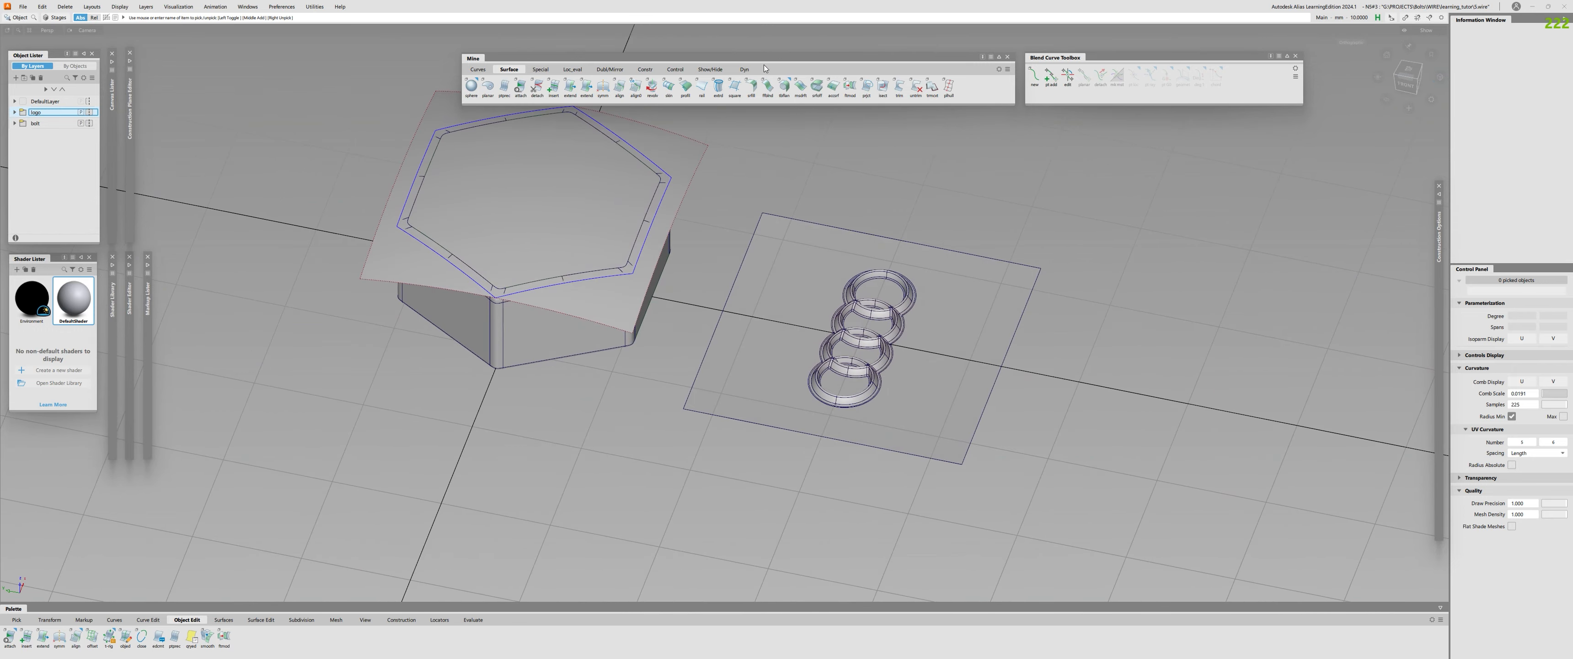
Start the Feature Modifier and set the four-ring logo without its base plane as source objects
click(851, 93)
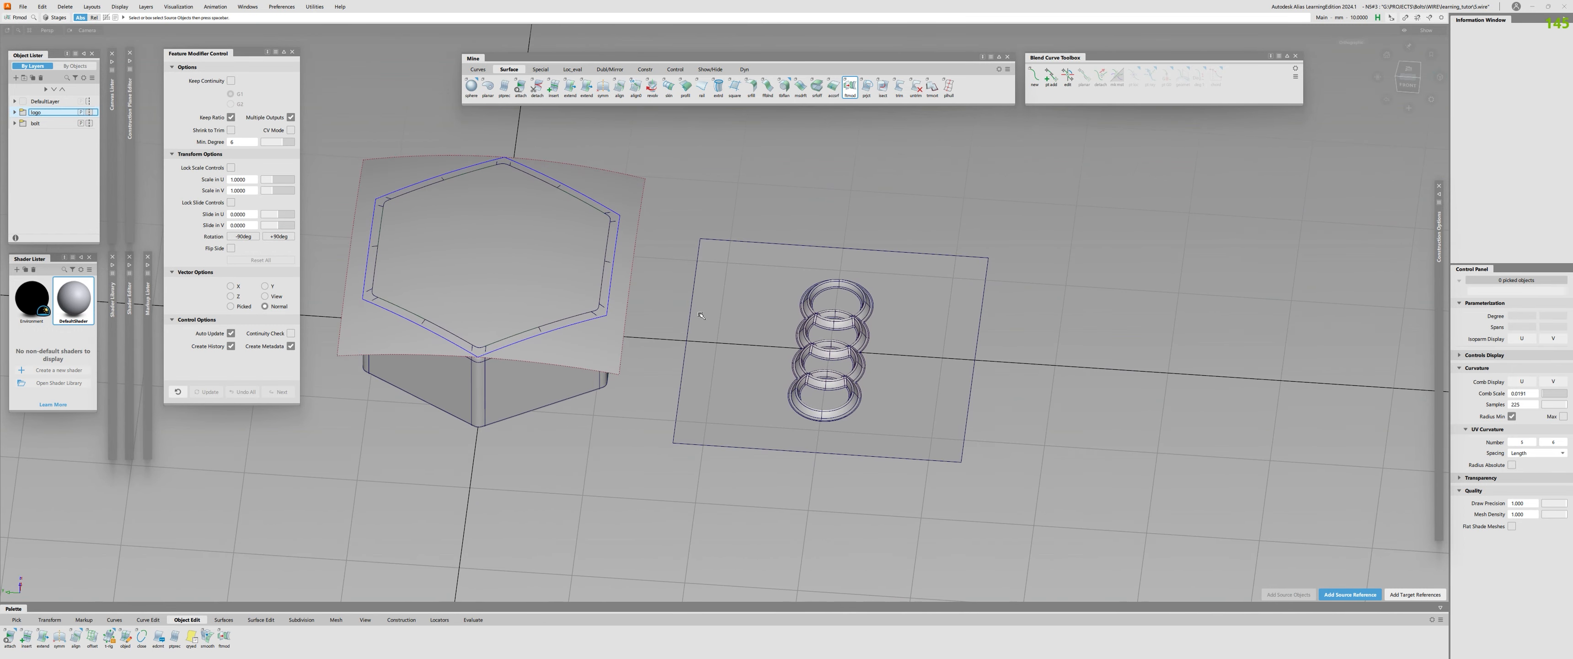
drag(1040, 513, 1042, 515)
drag(1035, 197, 932, 331)
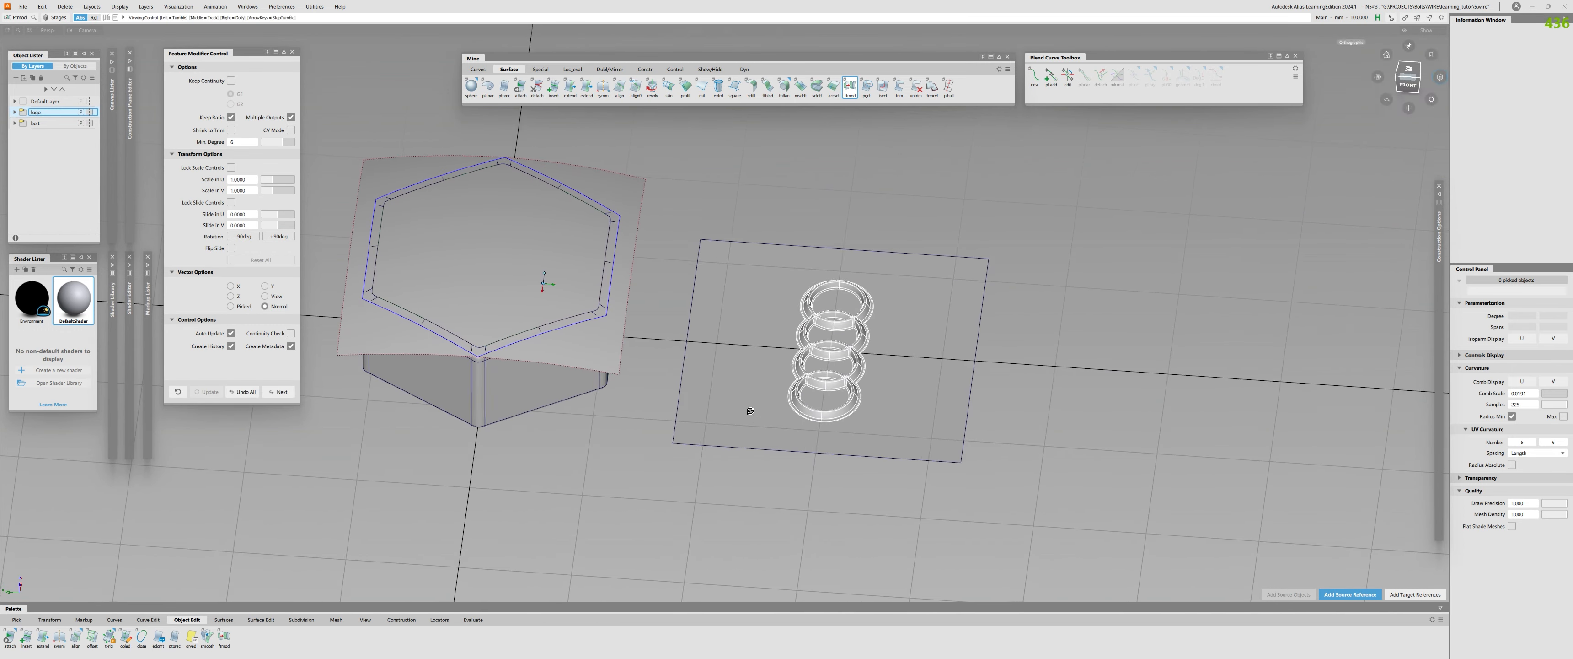
key(space)
Set the square plane under the logo as the source reference
alt+shift+drag(748, 407, 931, 435)
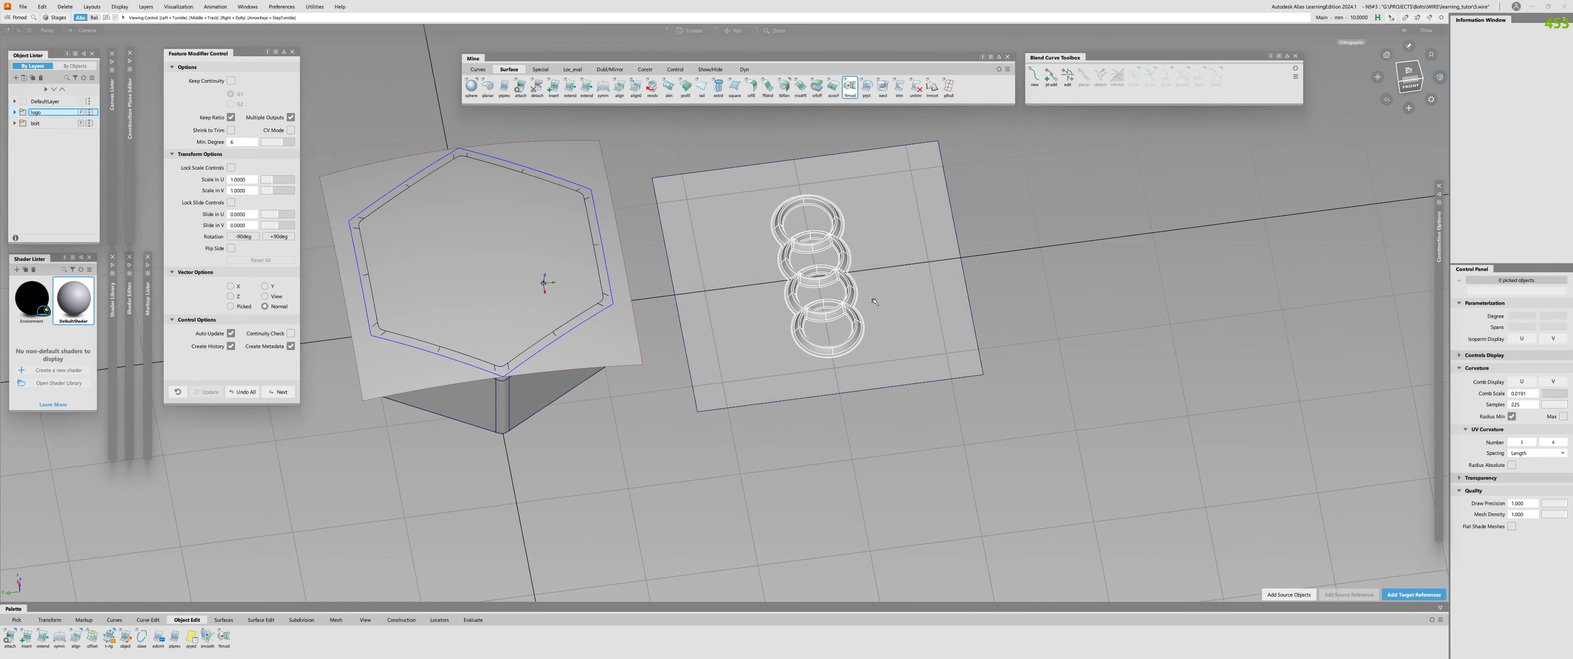
click(885, 184)
alt+shift+drag(798, 313, 703, 238)
alt+shift+middle_drag(652, 238, 688, 355)
alt+shift+drag(688, 355, 662, 328)
key(space)
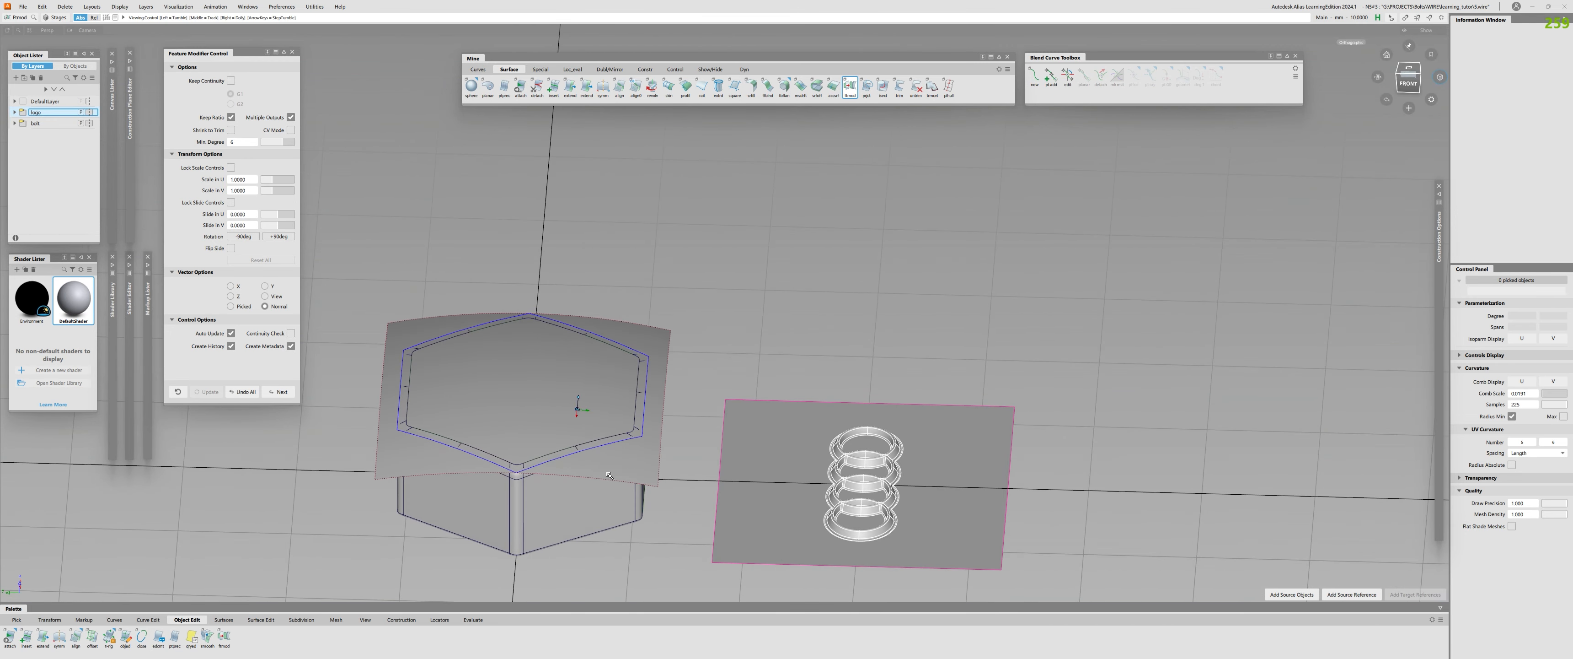
Set the untrimmed curved surface on the bolt head as the target reference to transfer the logo onto it
alt+shift+middle_drag(530, 382, 616, 373)
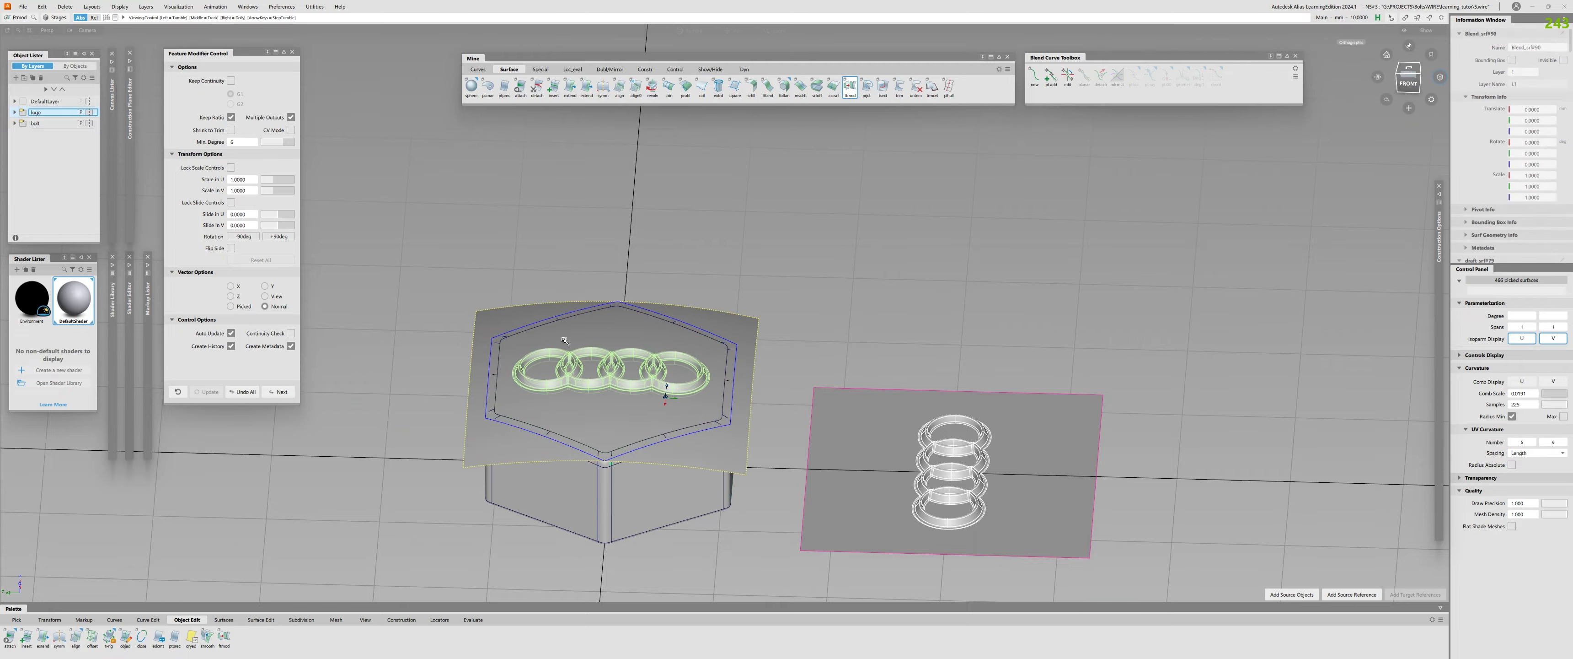
alt+shift+drag(577, 361, 843, 309)
alt+shift+drag(801, 391, 539, 355)
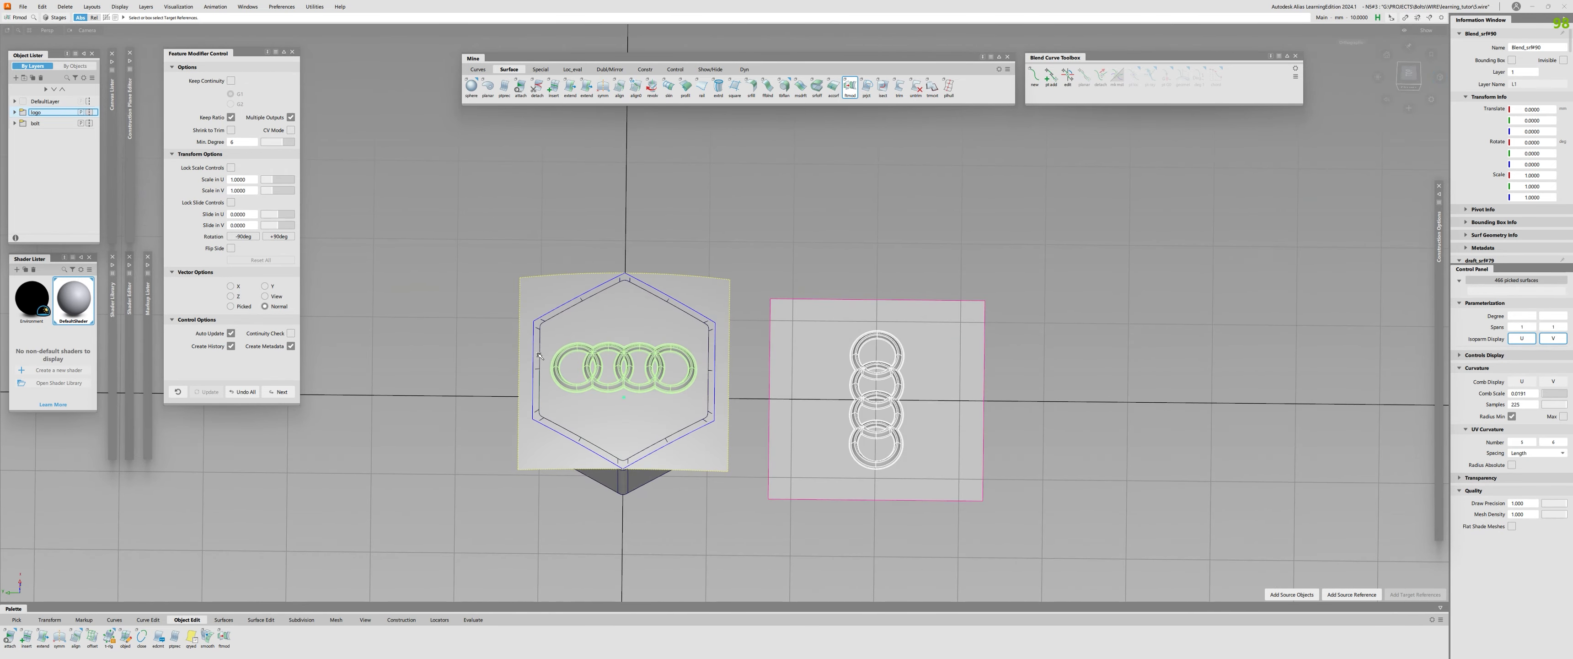
alt+shift+drag(655, 324, 594, 367)
alt+shift+right_drag(594, 366, 594, 442)
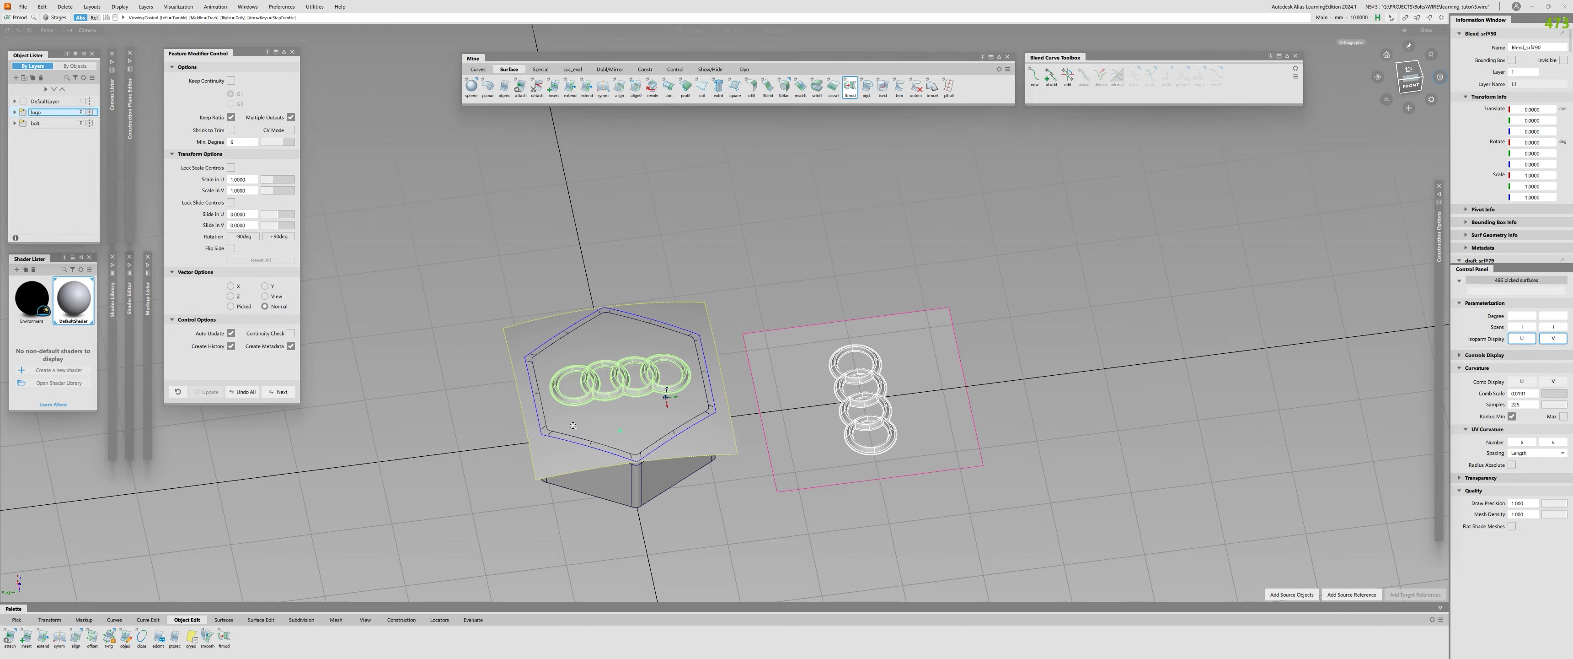
Rotate the transferred logo on the bolt head by -90 degrees
alt+shift+right_drag(667, 393, 726, 382)
alt+shift+drag(727, 382, 880, 361)
alt+shift+right_drag(726, 373, 667, 397)
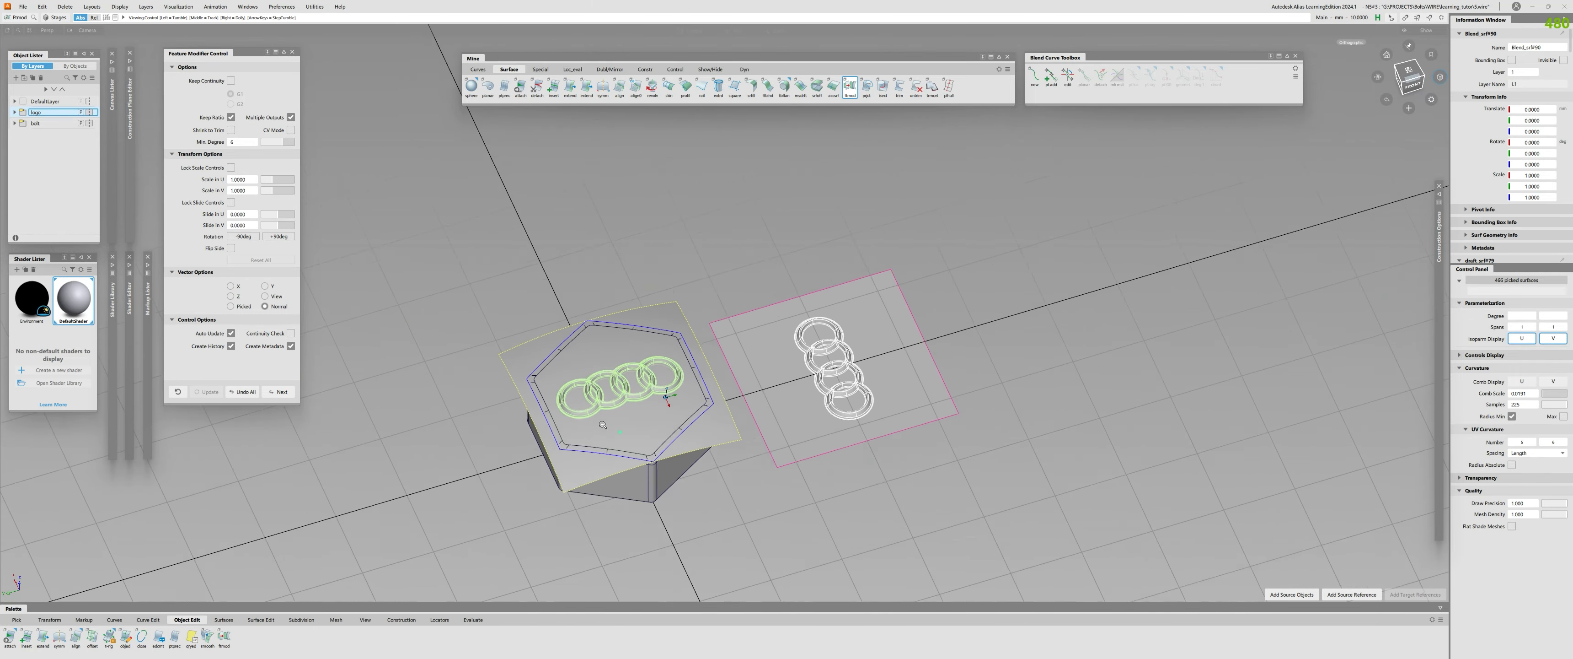
alt+shift+drag(667, 397, 664, 397)
alt+shift+right_drag(664, 397, 669, 391)
alt+shift+middle_drag(669, 391, 816, 356)
alt+shift+drag(707, 398, 683, 421)
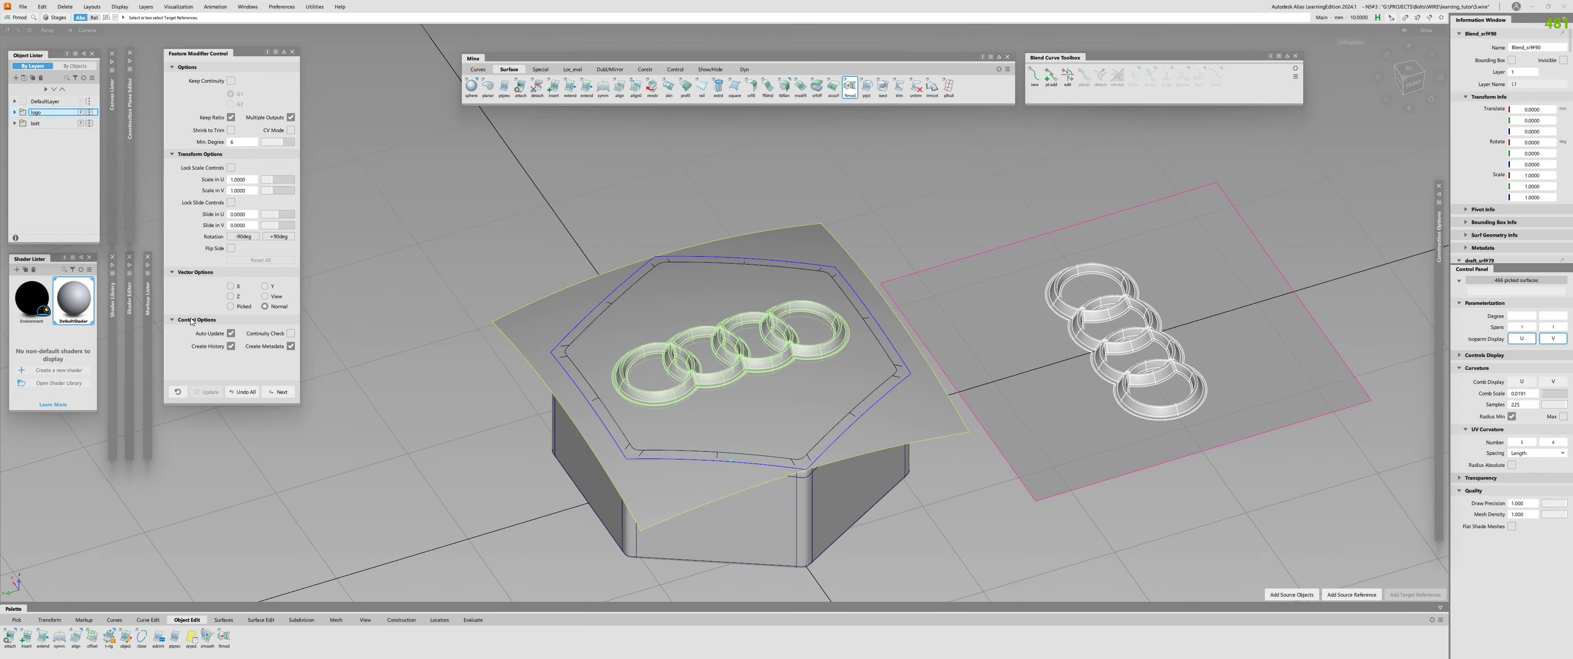
alt+shift+drag(721, 377, 618, 343)
click(241, 236)
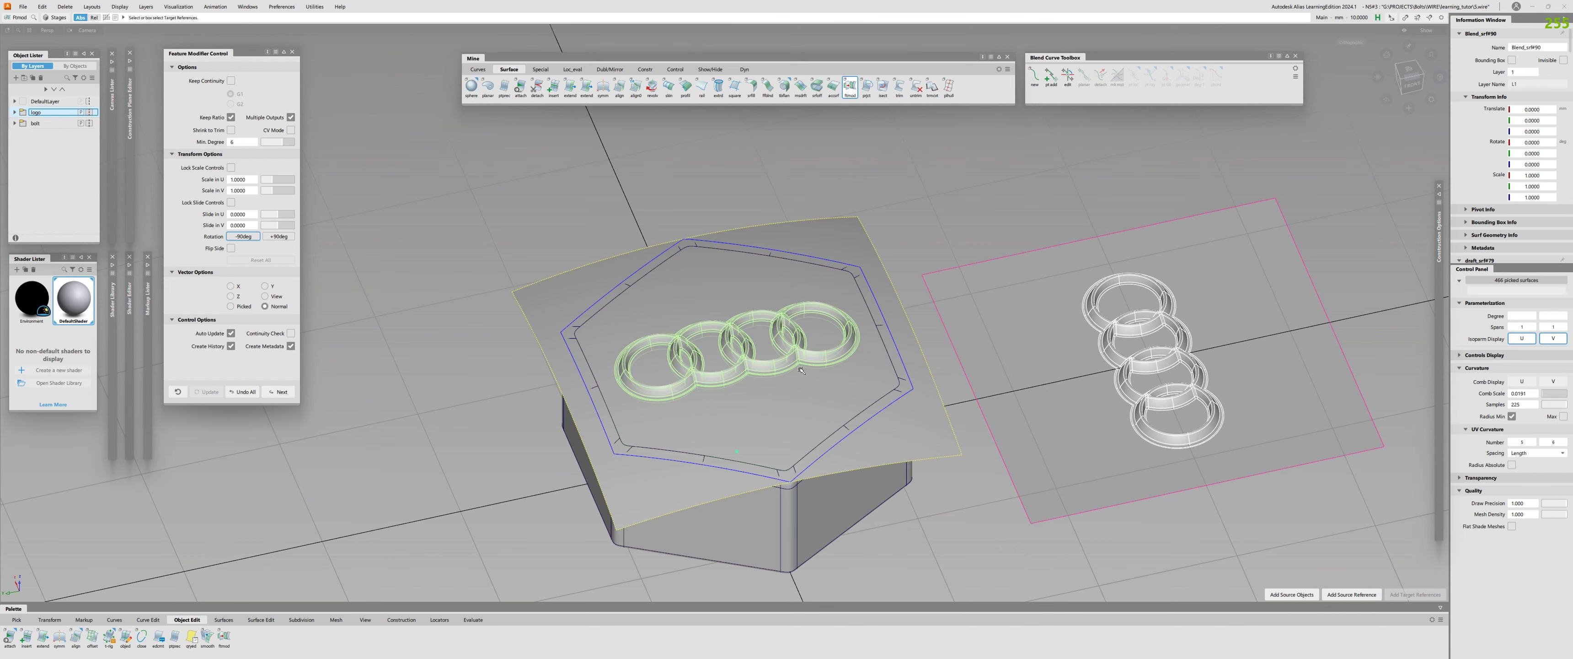
Compare the orientation and position of the rotated logo with the original from directly above
alt+shift+drag(802, 369, 789, 321)
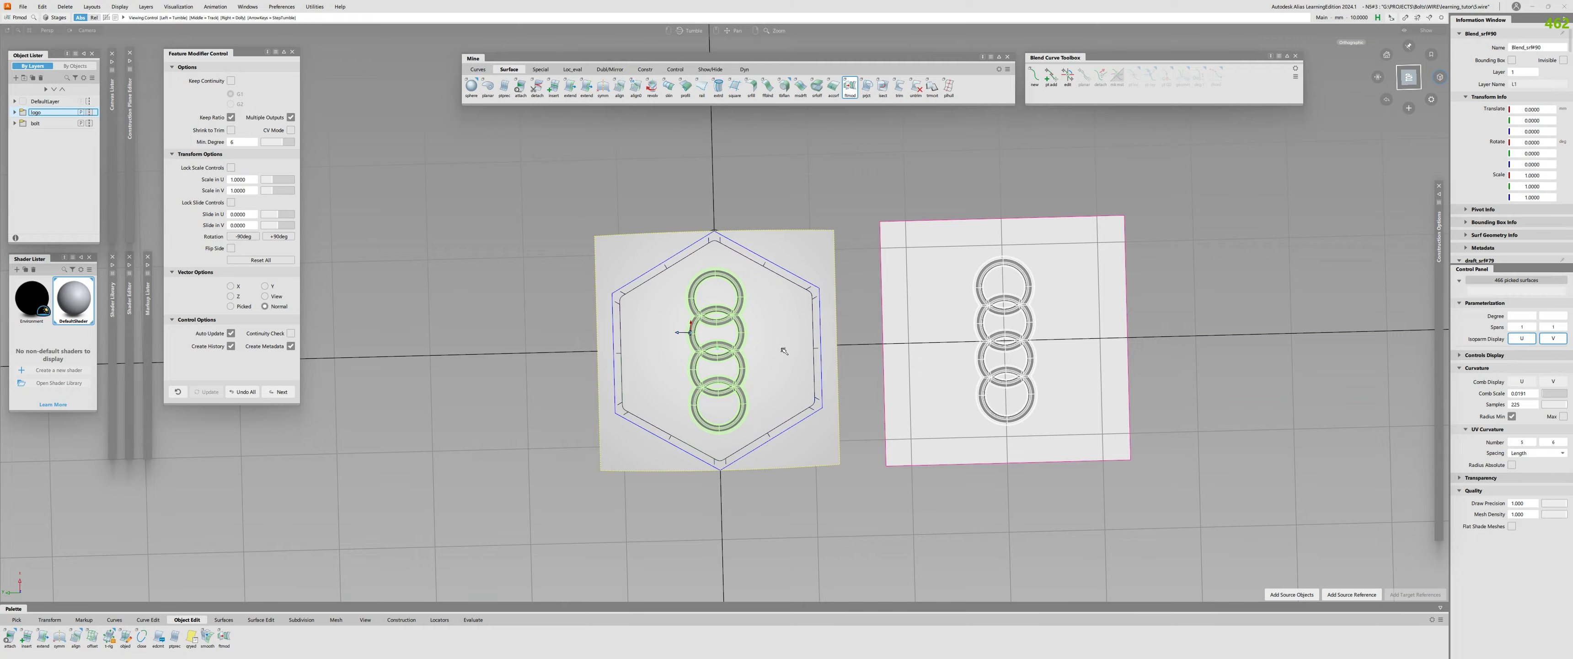
alt+shift+drag(784, 351, 596, 370)
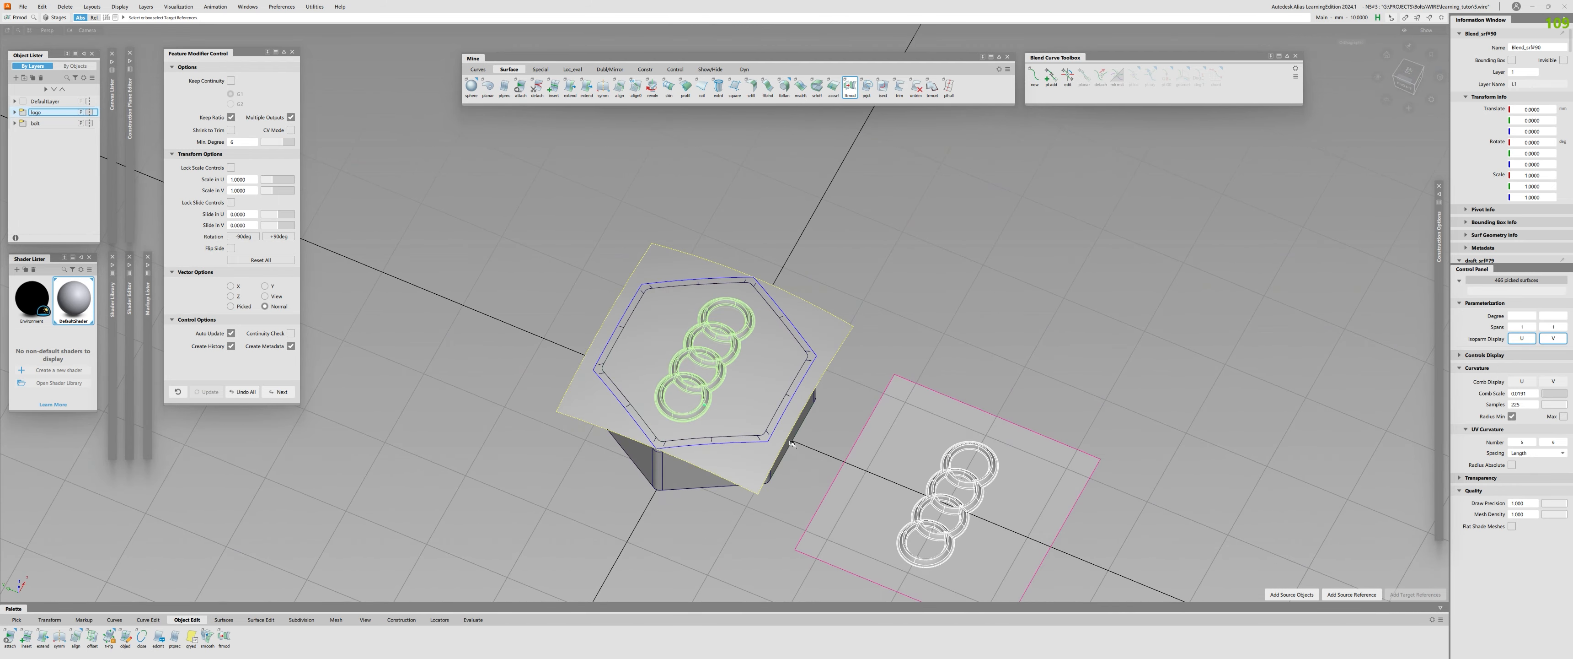
alt+shift+drag(793, 444, 994, 461)
alt+shift+middle_drag(1024, 355, 799, 426)
alt+shift+right_drag(799, 426, 744, 396)
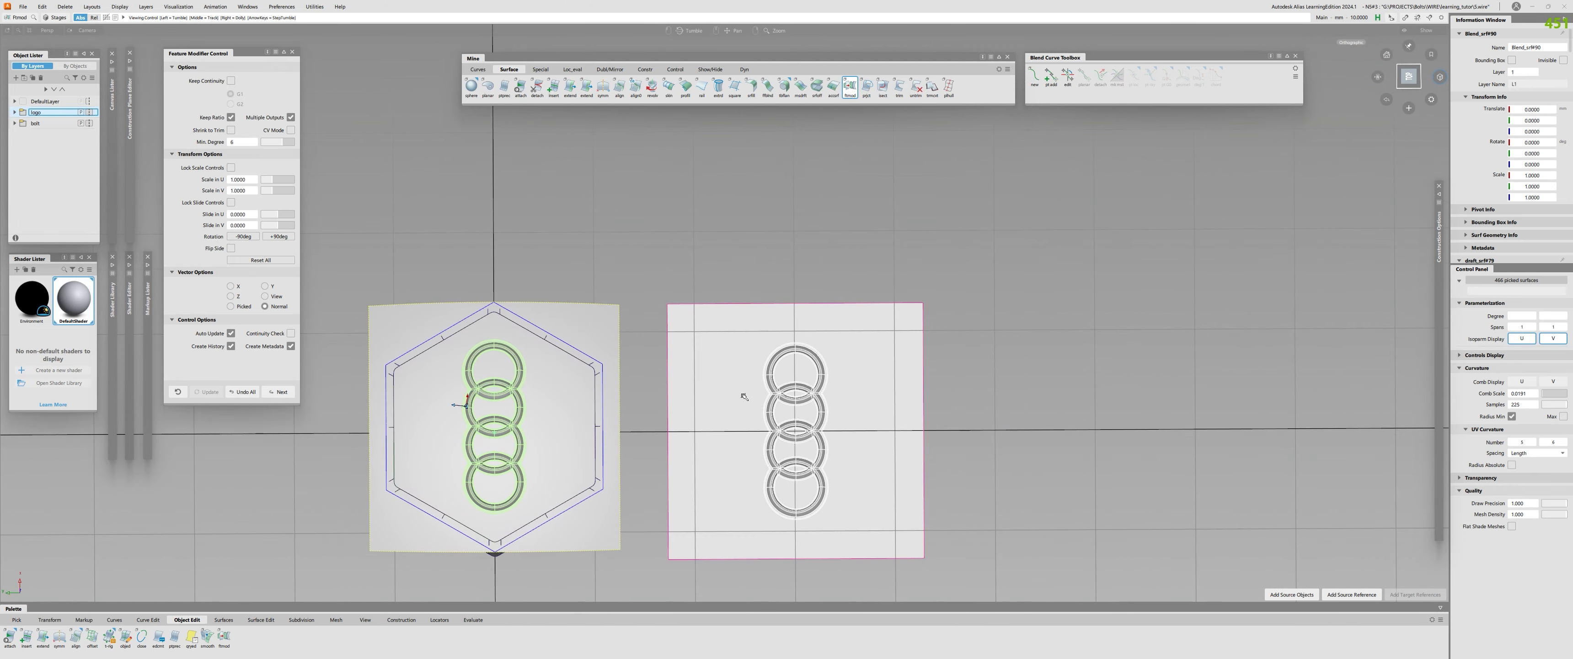
alt+shift+drag(745, 396, 793, 311)
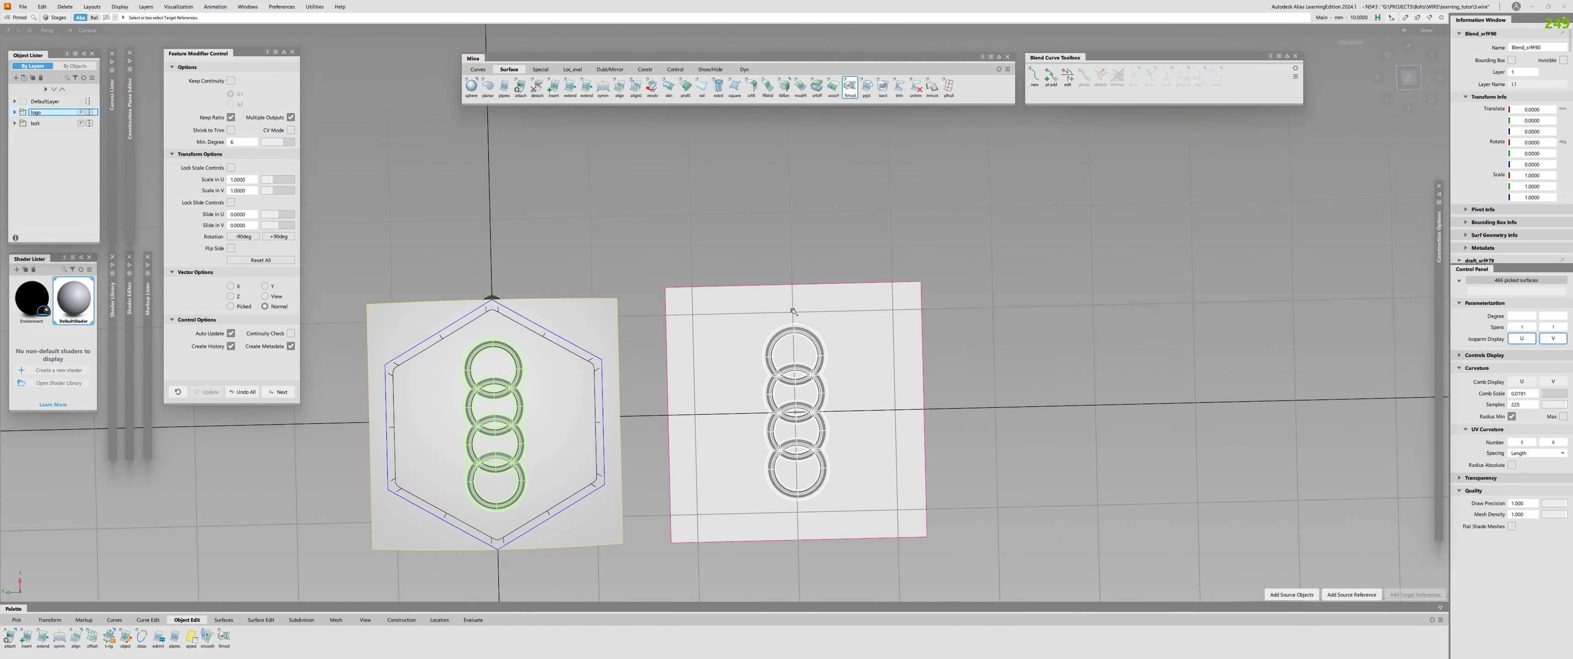
click(1409, 78)
alt+shift+middle_drag(639, 357, 805, 344)
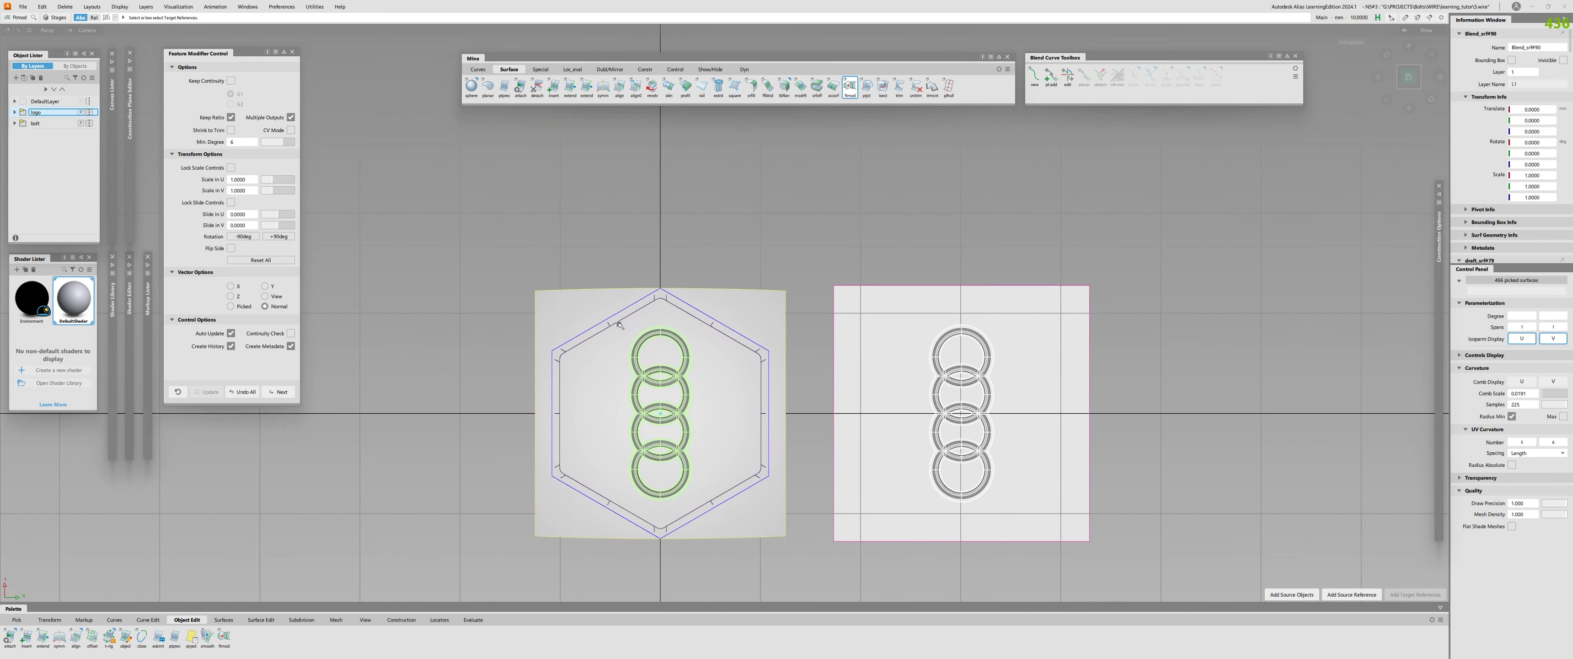
alt+shift+drag(640, 449, 610, 342)
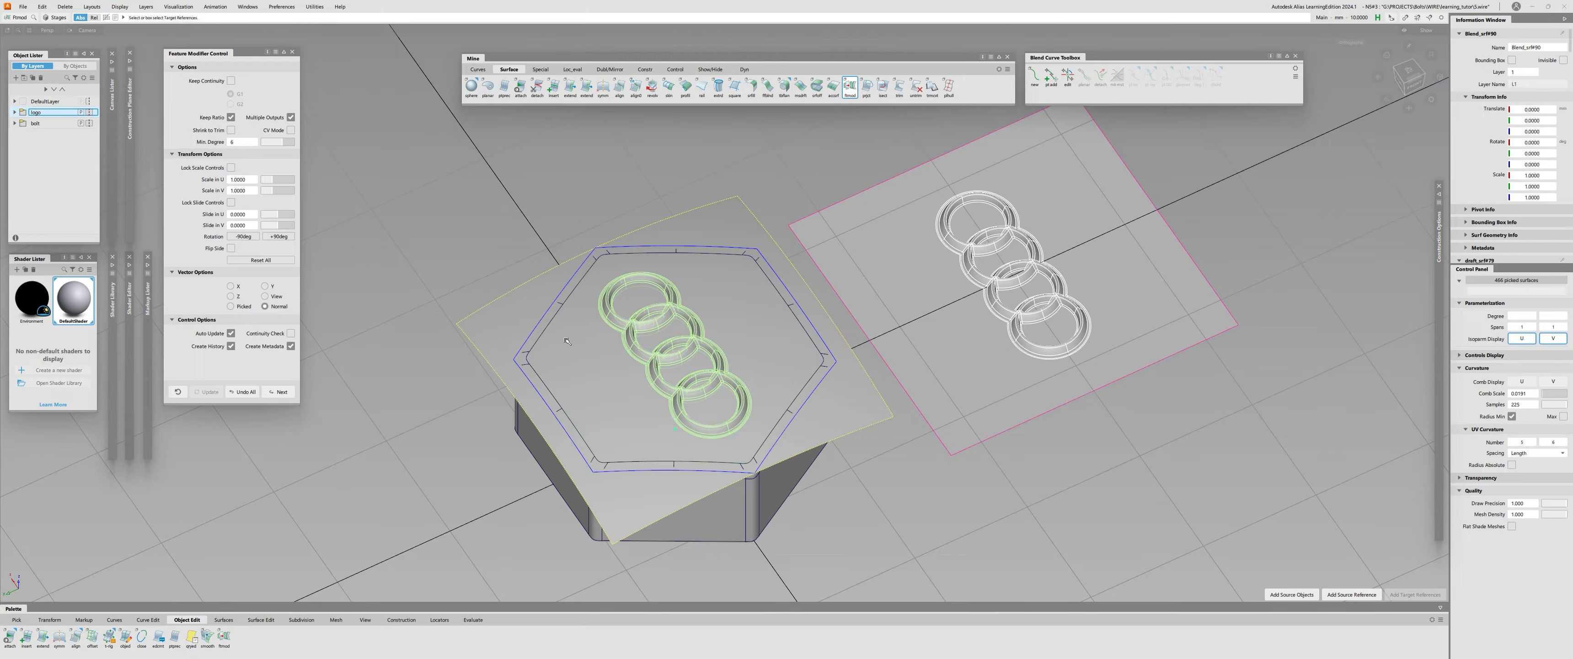
Inspect the transferred logo on the untrimmed surface from several oblique angles
alt+shift+drag(567, 341, 825, 422)
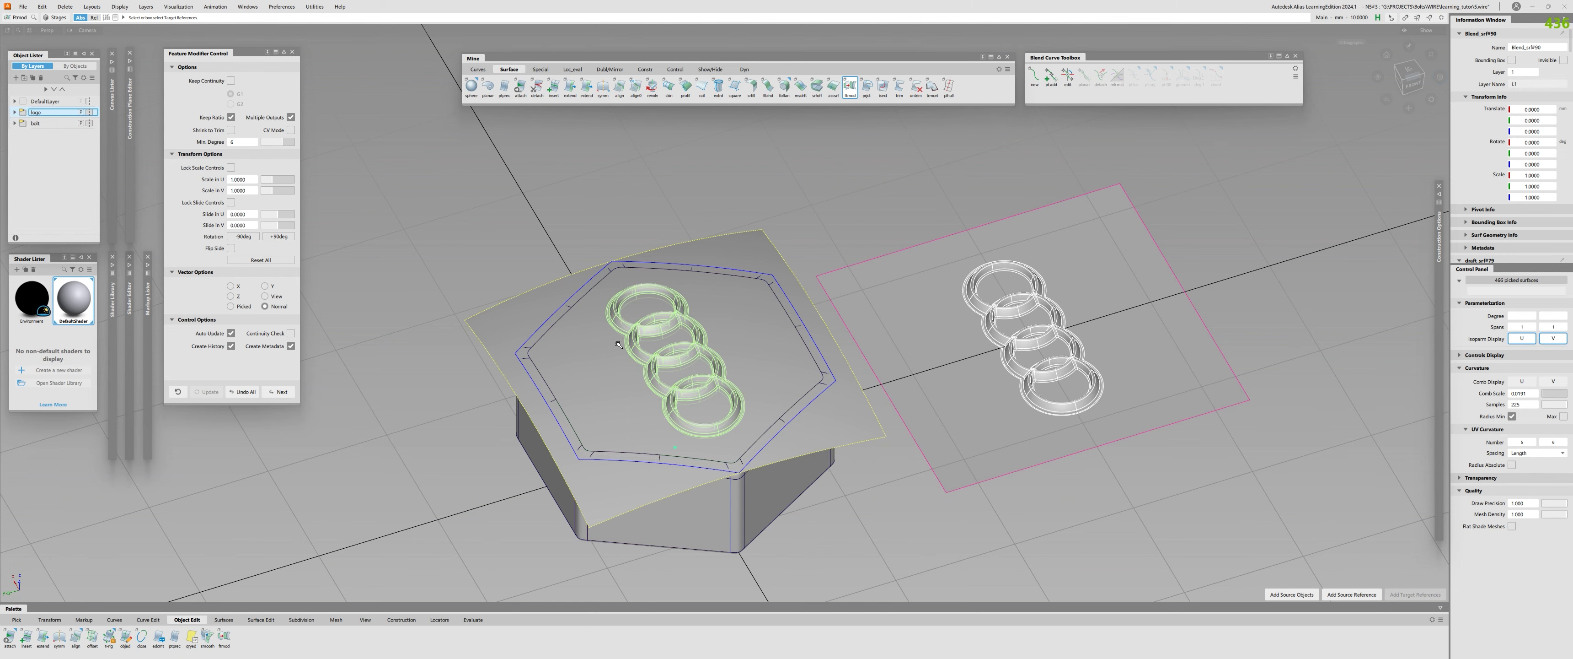
alt+shift+right_drag(632, 324, 702, 337)
alt+shift+drag(488, 354, 617, 362)
alt+shift+right_drag(617, 362, 550, 348)
alt+shift+drag(550, 348, 846, 248)
mouse_move(846, 248)
alt+shift+right_down()
mouse_move(748, 244)
mouse_move(855, 263)
alt+shift+right_up()
alt+shift+drag(856, 262, 873, 269)
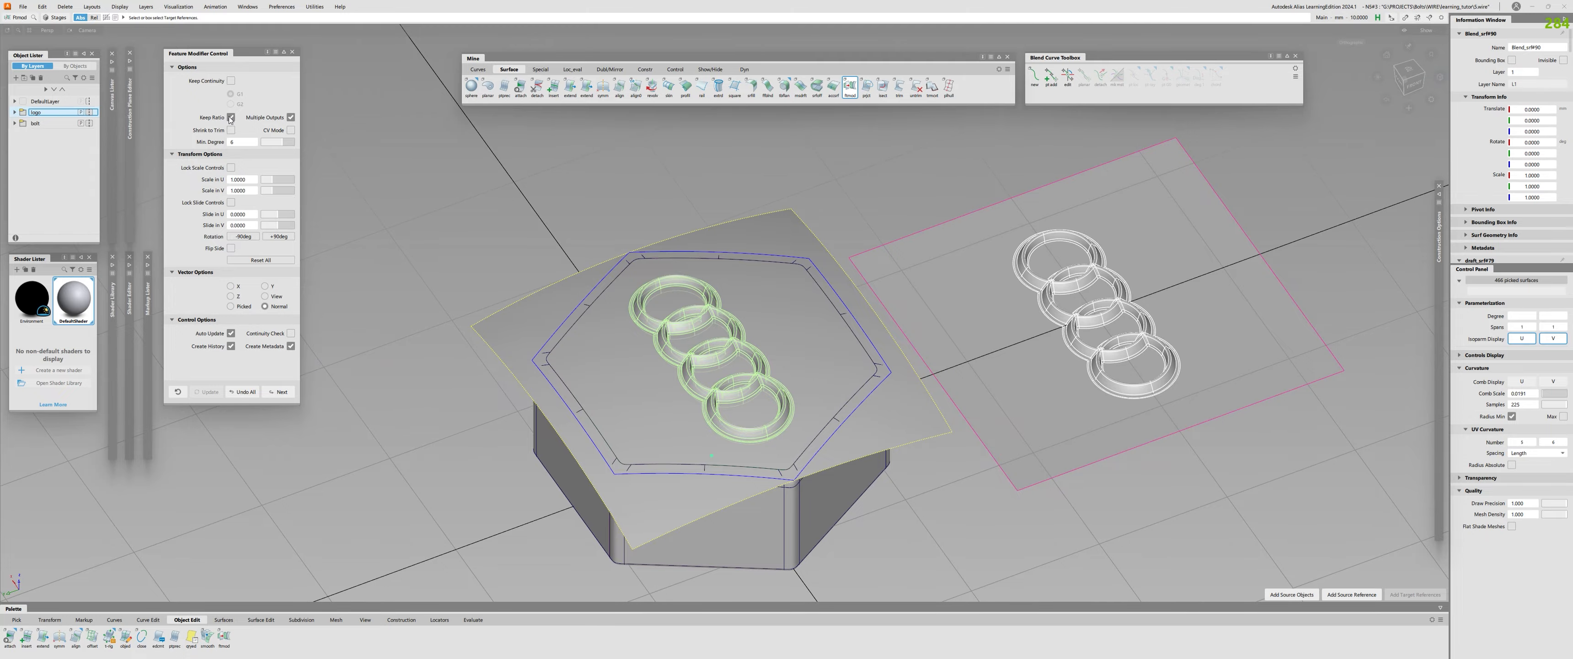
alt+shift+drag(537, 342, 677, 357)
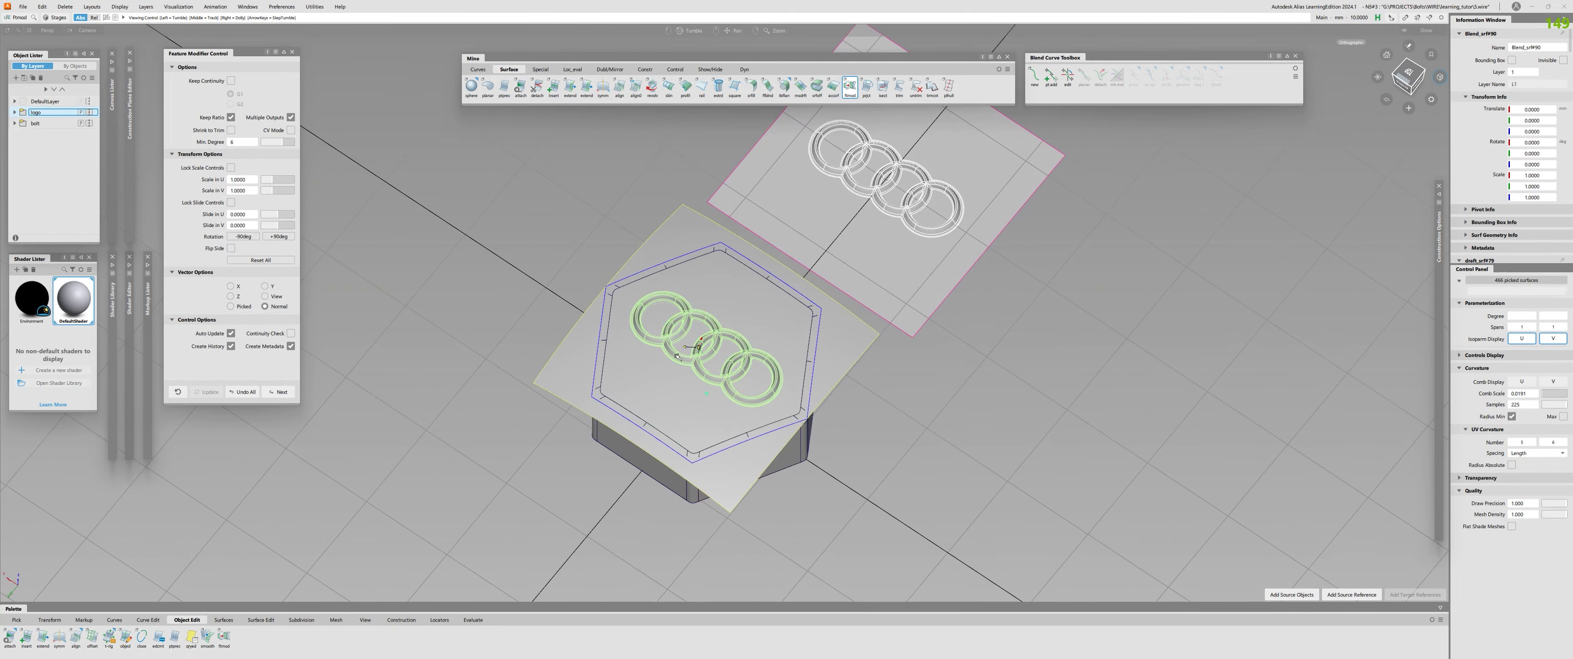
alt+shift+drag(768, 406, 519, 248)
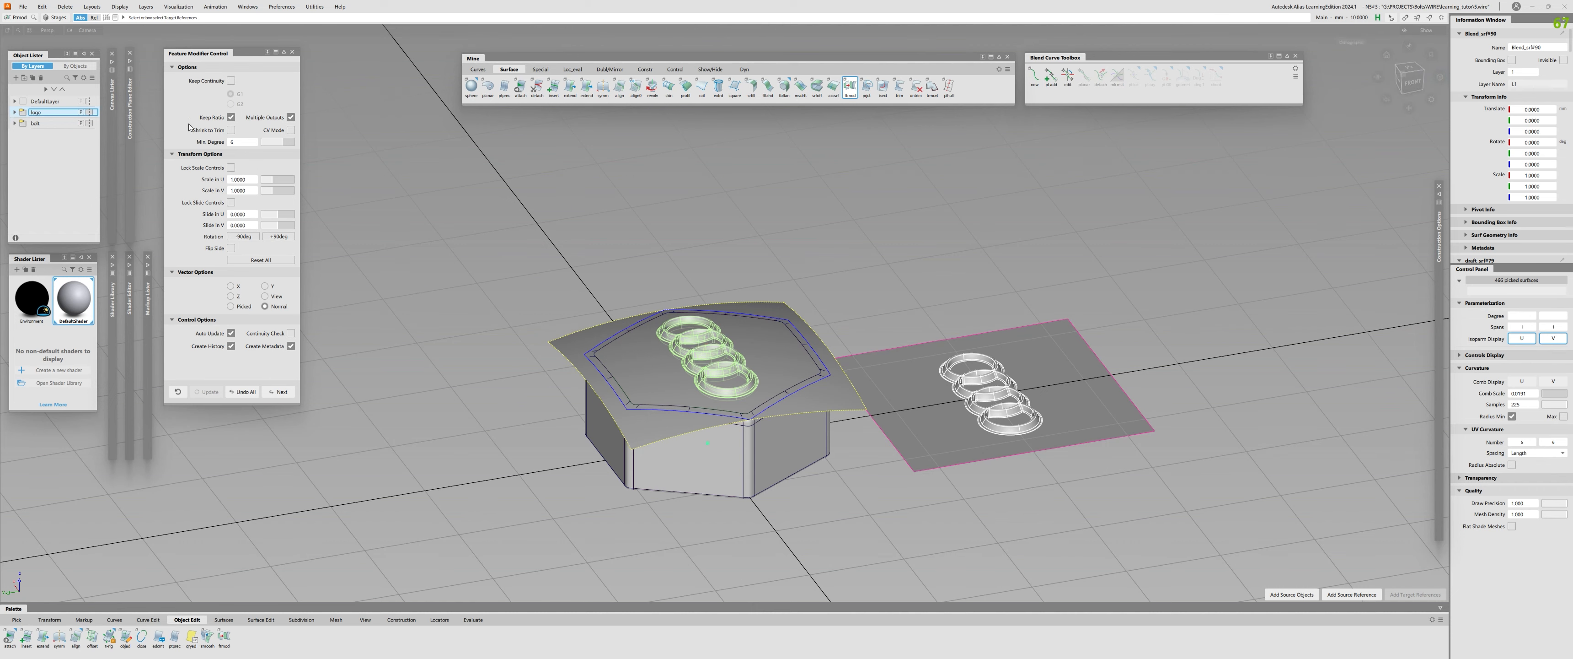
Examine up close and from the side how the rings follow the curvature of the bolt head
alt+shift+right_drag(151, 253, 198, 202)
alt+shift+drag(199, 202, 191, 235)
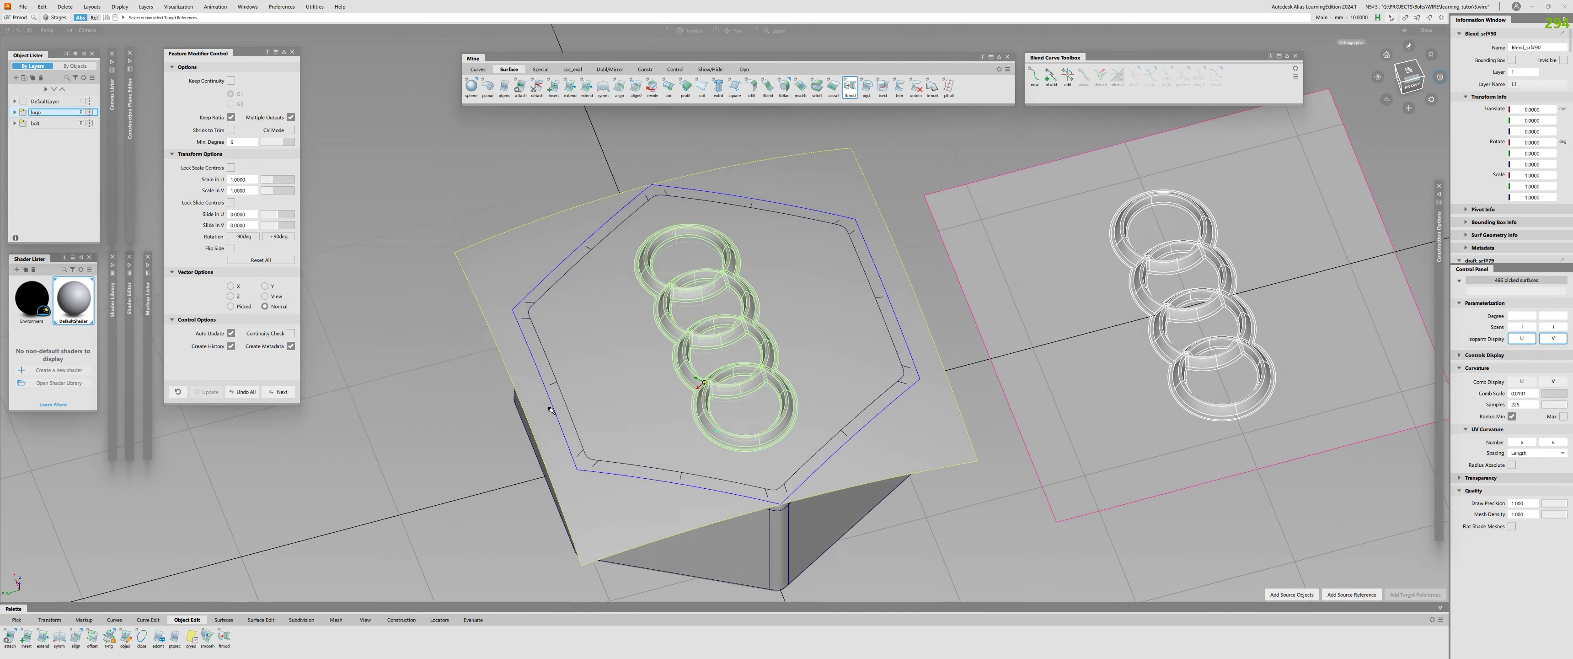
alt+shift+middle_drag(191, 235, 235, 156)
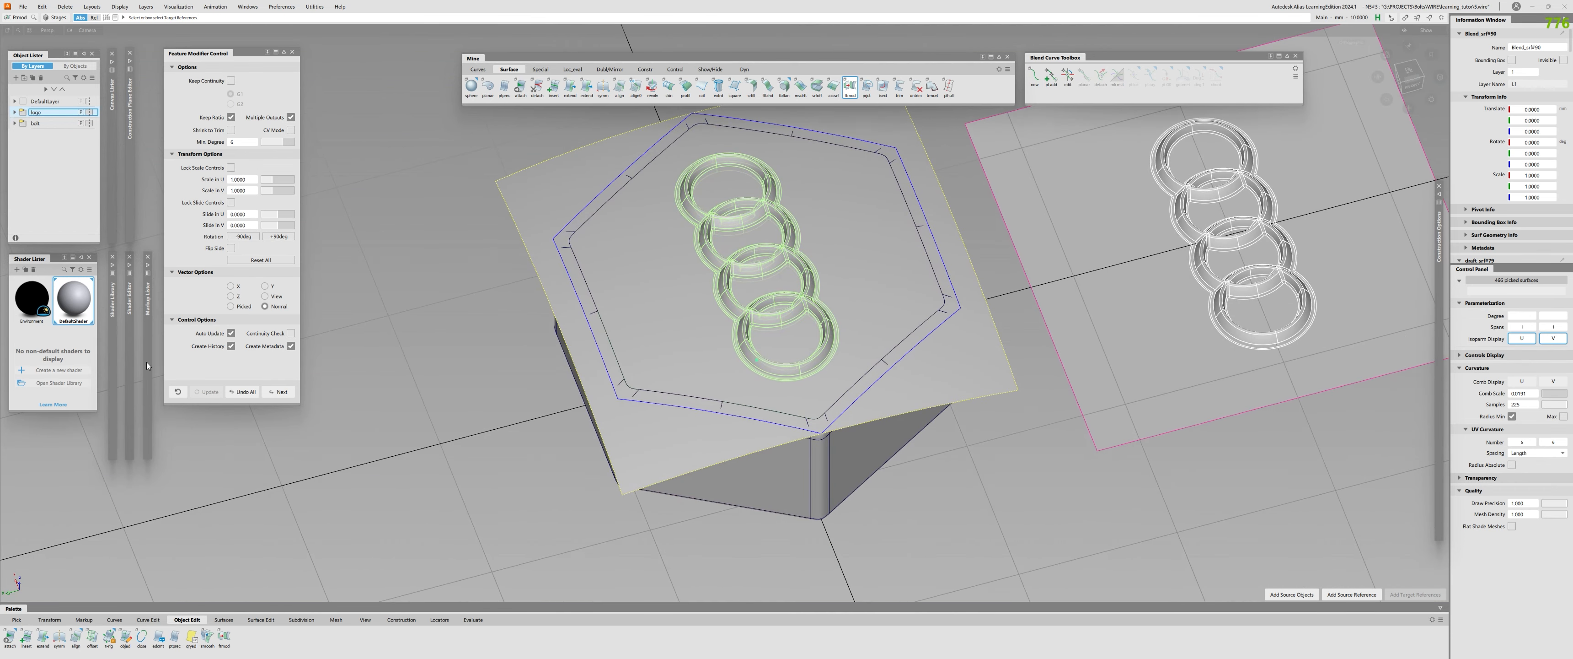
alt+shift+drag(678, 348, 675, 309)
alt+shift+right_drag(675, 309, 480, 303)
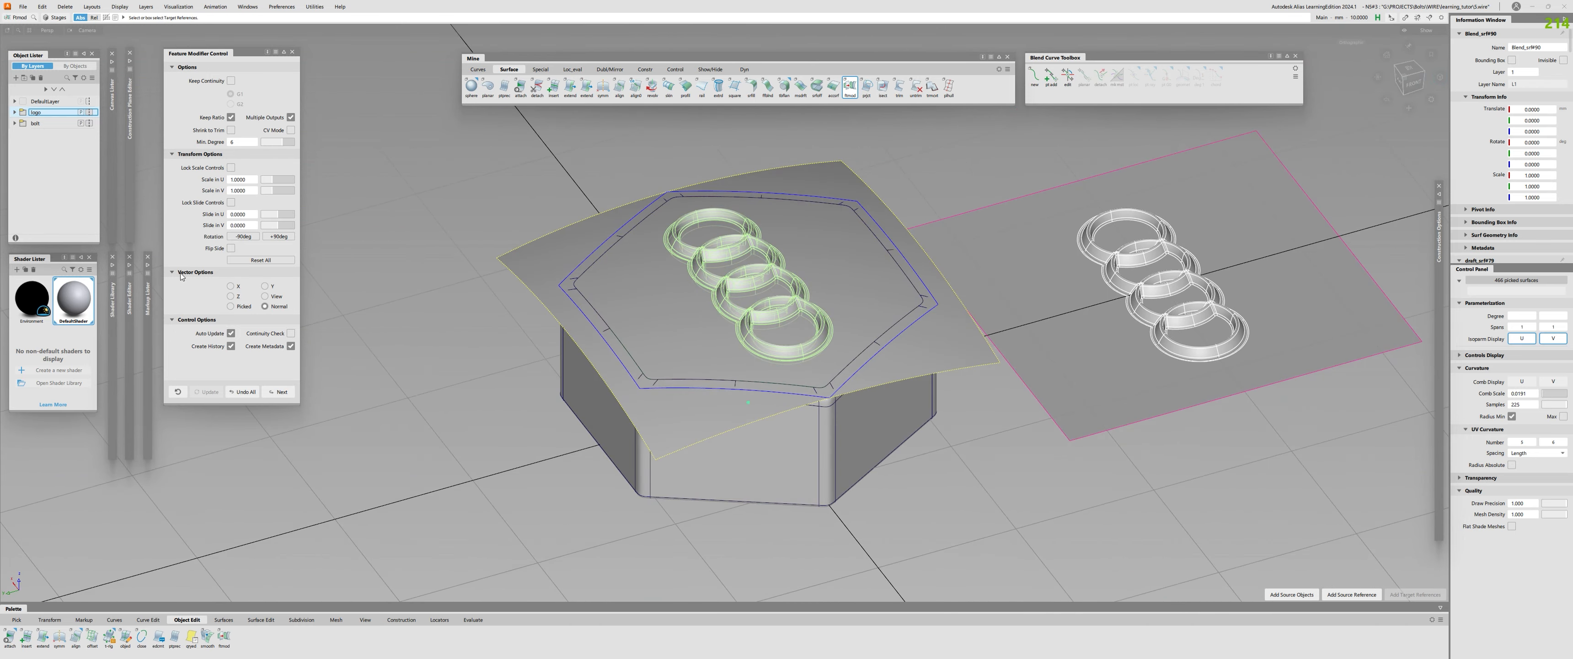
alt+shift+drag(650, 299, 692, 227)
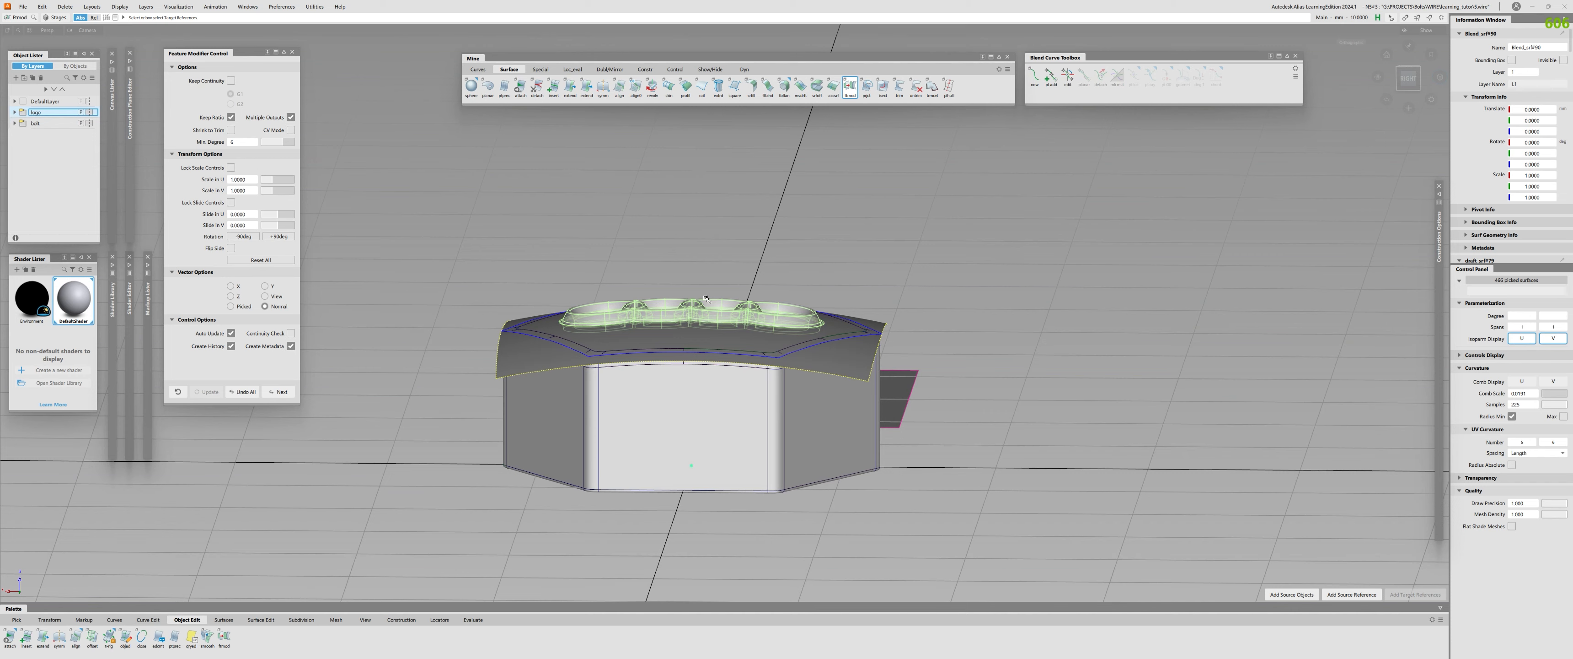
alt+shift+drag(666, 286, 672, 366)
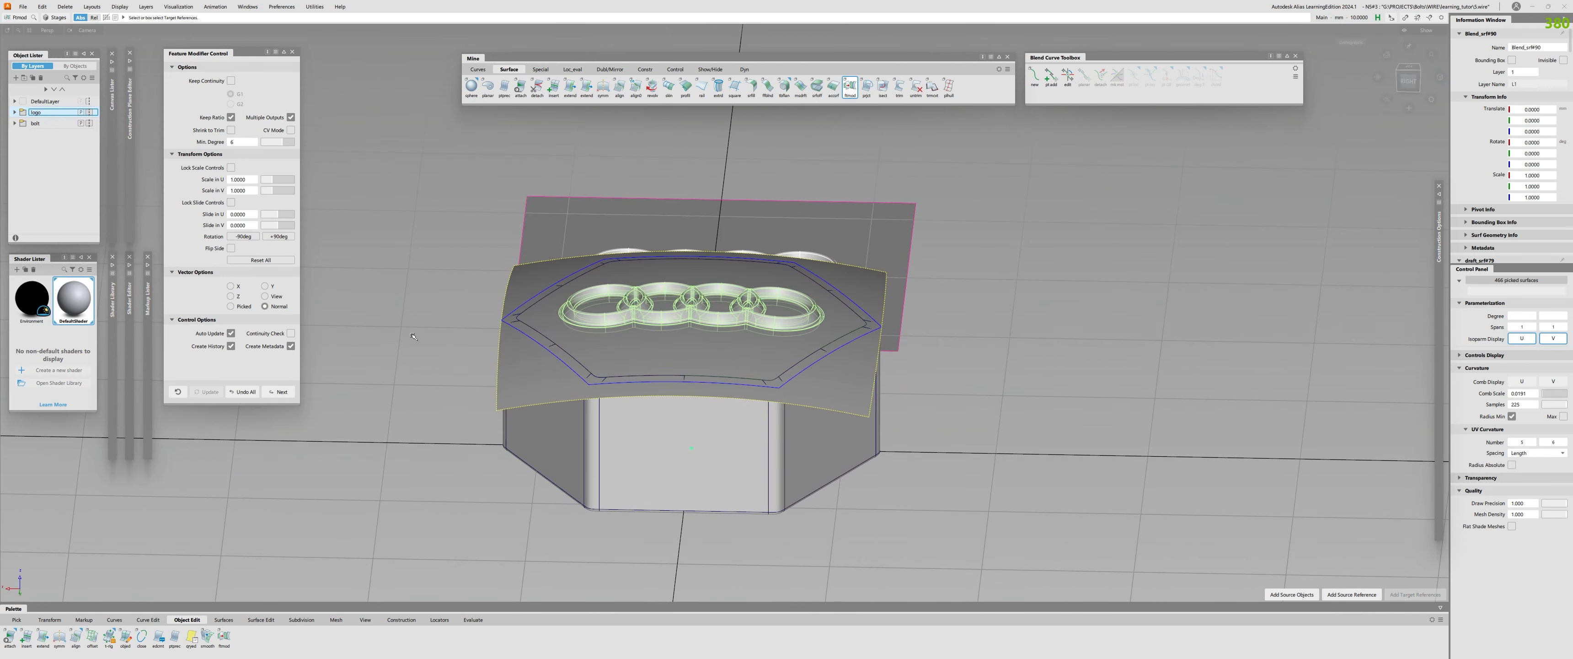
Compare the transferred logo with the original on the flat base plane from oblique angles and from above
alt+shift+right_drag(748, 312, 724, 314)
mouse_move(724, 314)
alt+shift+mouse_down()
mouse_move(568, 352)
mouse_move(488, 269)
mouse_move(774, 402)
mouse_move(677, 370)
alt+shift+mouse_up()
alt+shift+drag(663, 302, 711, 342)
alt+shift+right_drag(712, 342, 748, 345)
alt+shift+drag(749, 346, 747, 358)
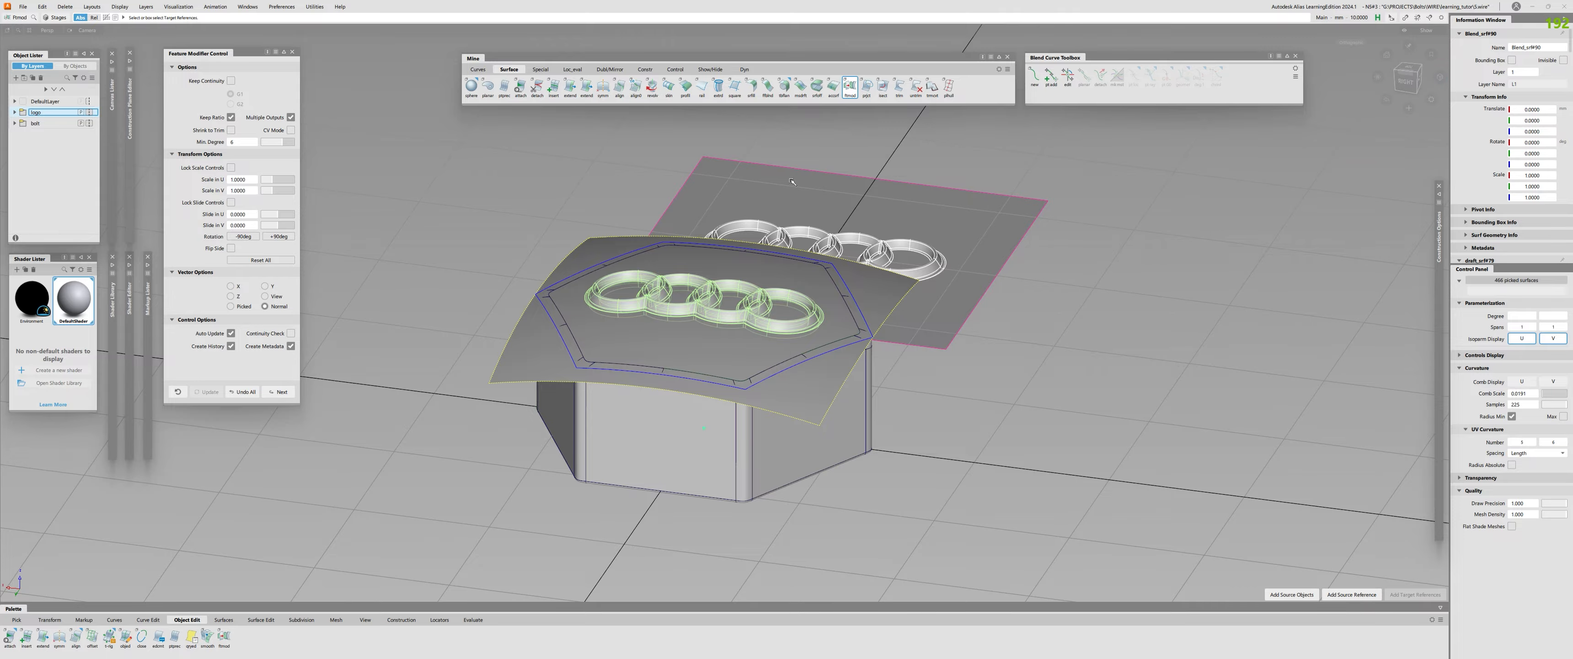
alt+shift+drag(792, 244, 747, 251)
alt+shift+drag(874, 292, 642, 340)
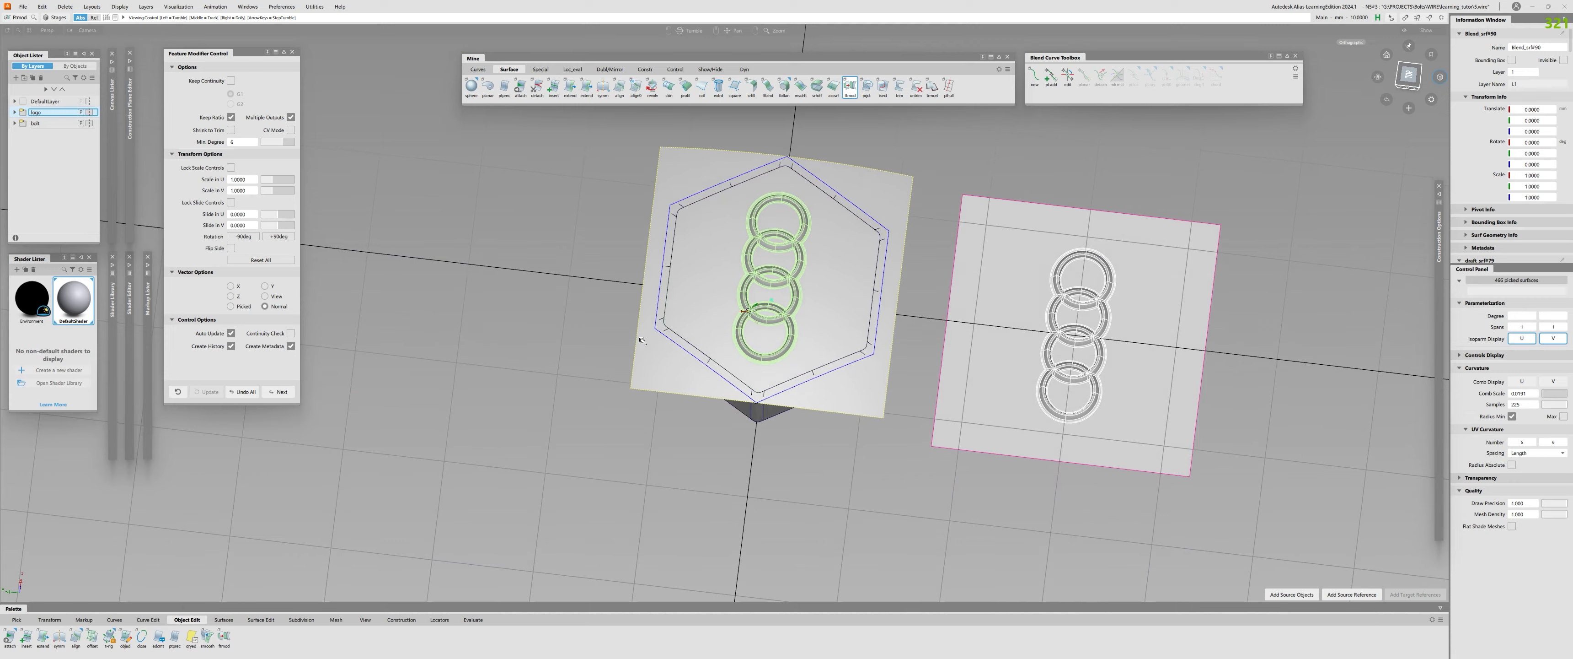
alt+shift+right_drag(643, 340, 618, 351)
alt+shift+drag(618, 351, 725, 362)
alt+shift+right_drag(794, 312, 824, 355)
alt+shift+drag(823, 354, 571, 227)
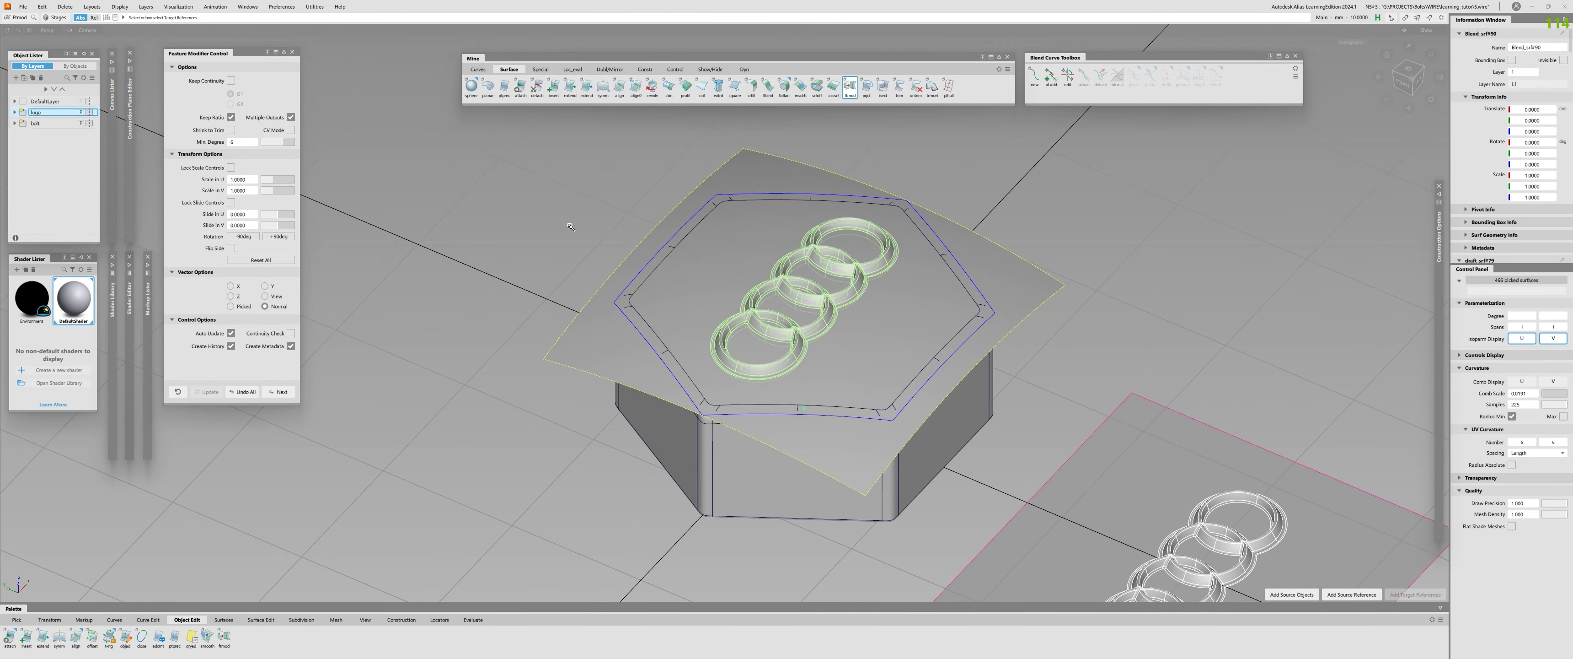
Leave the Feature Modifier and hide the bolt body, keeping the untrimmed top surface and the transferred logo visible
ctrl+shift+drag(732, 289, 525, 294)
alt+shift+right_drag(751, 310, 851, 335)
alt+shift+drag(851, 335, 697, 310)
ctrl+shift+drag(698, 311, 698, 275)
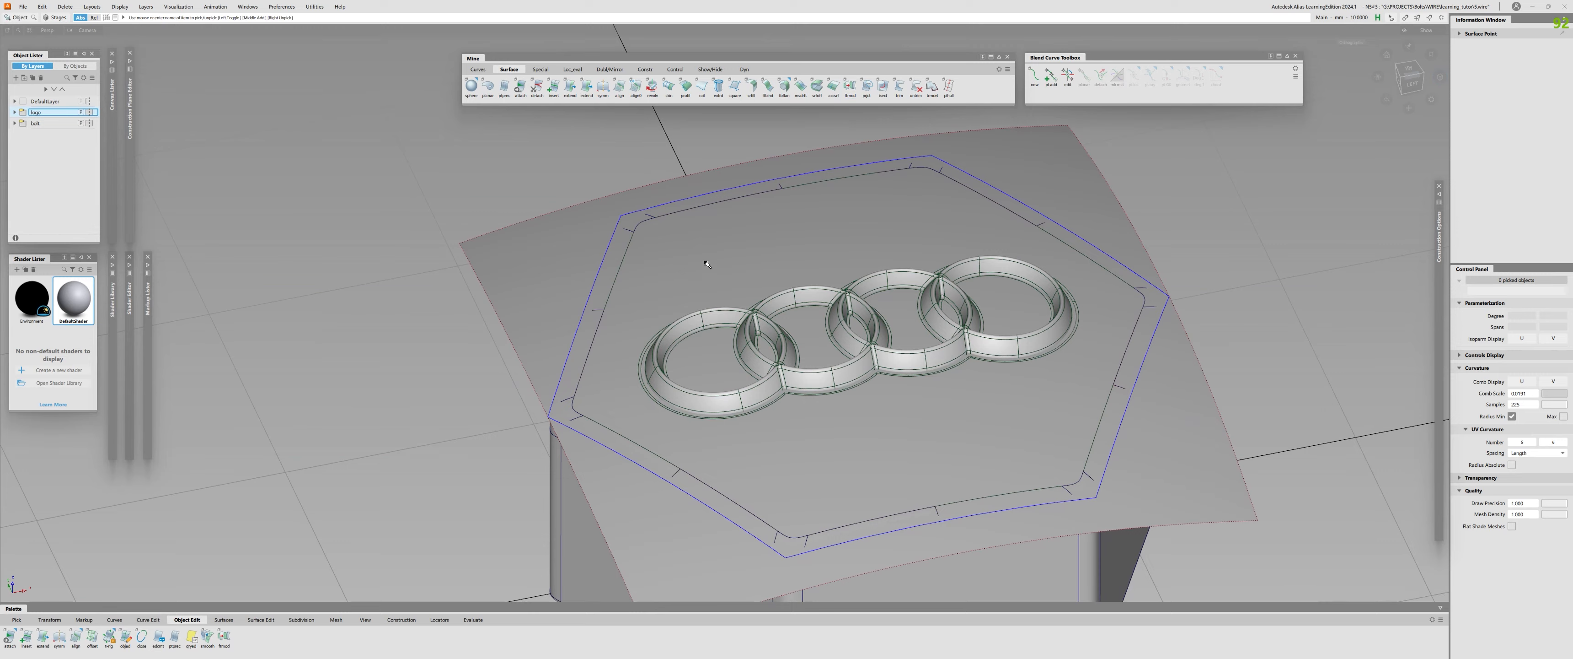
drag(698, 152, 856, 373)
alt+shift+right_drag(856, 373, 714, 422)
ctrl+shift+drag(712, 391, 711, 421)
Select the transferred logo group and delete its construction history
alt+shift+right_drag(703, 409, 778, 384)
click(771, 387)
alt+shift+drag(722, 391, 727, 428)
click(756, 371)
click(756, 371)
click(756, 372)
click(756, 371)
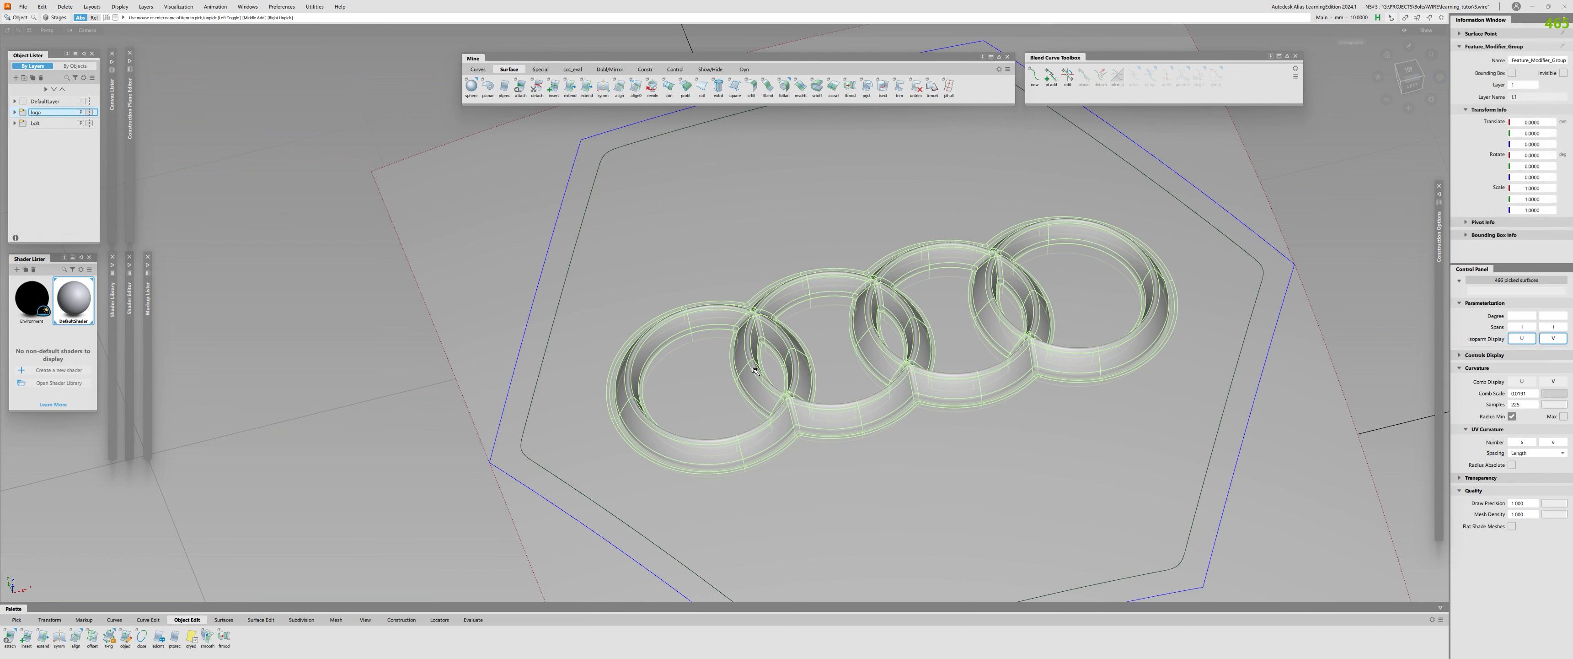
key(ctrl+h)
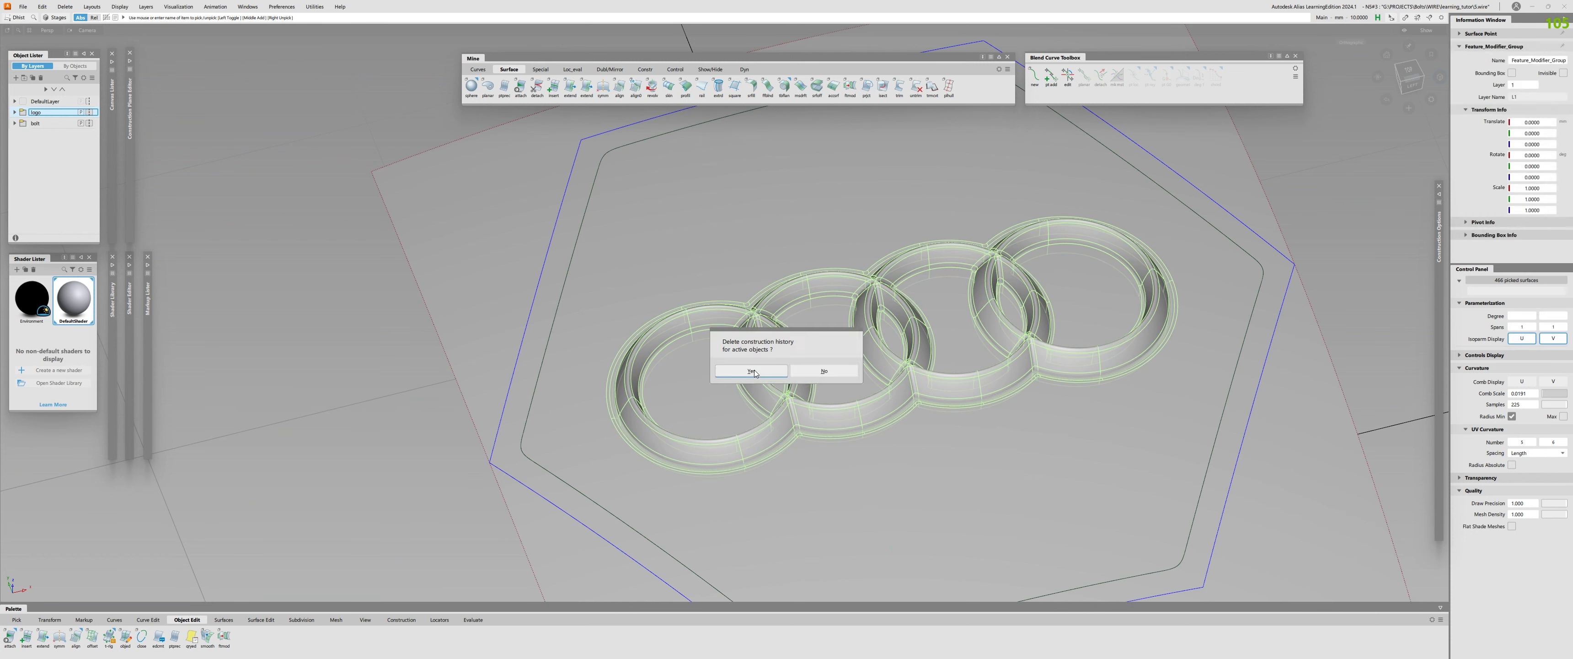
click(755, 374)
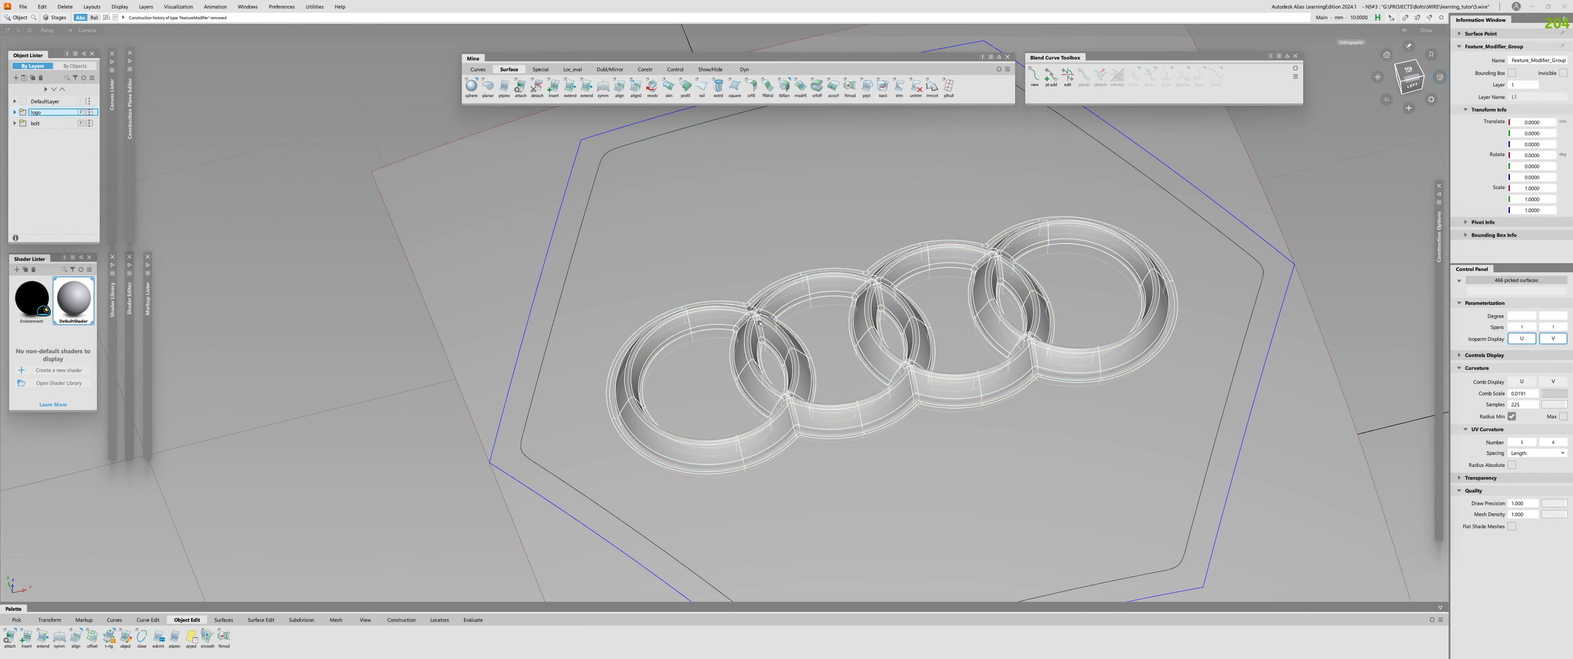
Examine the outer flange and the ring crossings of the transferred logo up close and from above
alt+shift+right_drag(757, 375, 750, 400)
alt+shift+middle_drag(751, 400, 721, 336)
alt+shift+drag(721, 337, 677, 333)
alt+shift+right_drag(677, 333, 728, 363)
alt+shift+drag(728, 363, 739, 310)
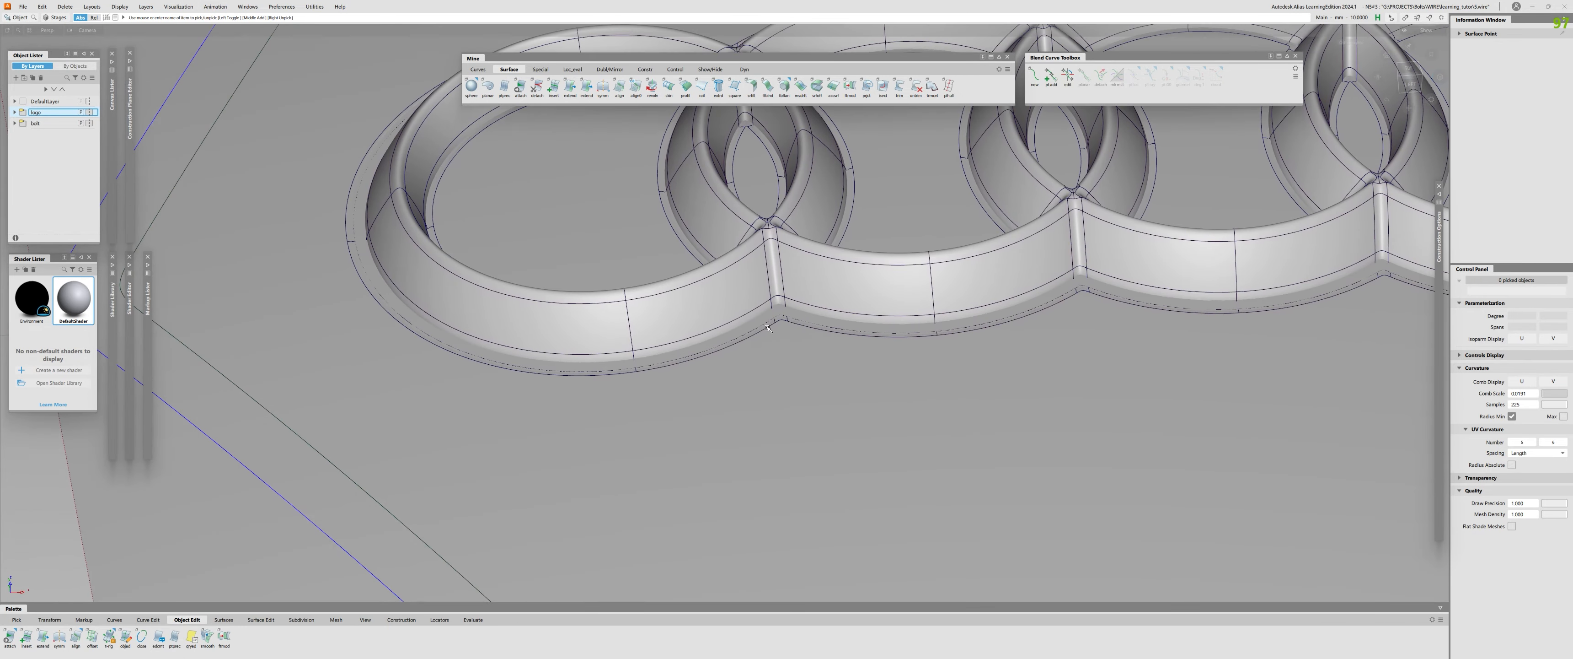
alt+shift+middle_drag(366, 309, 374, 593)
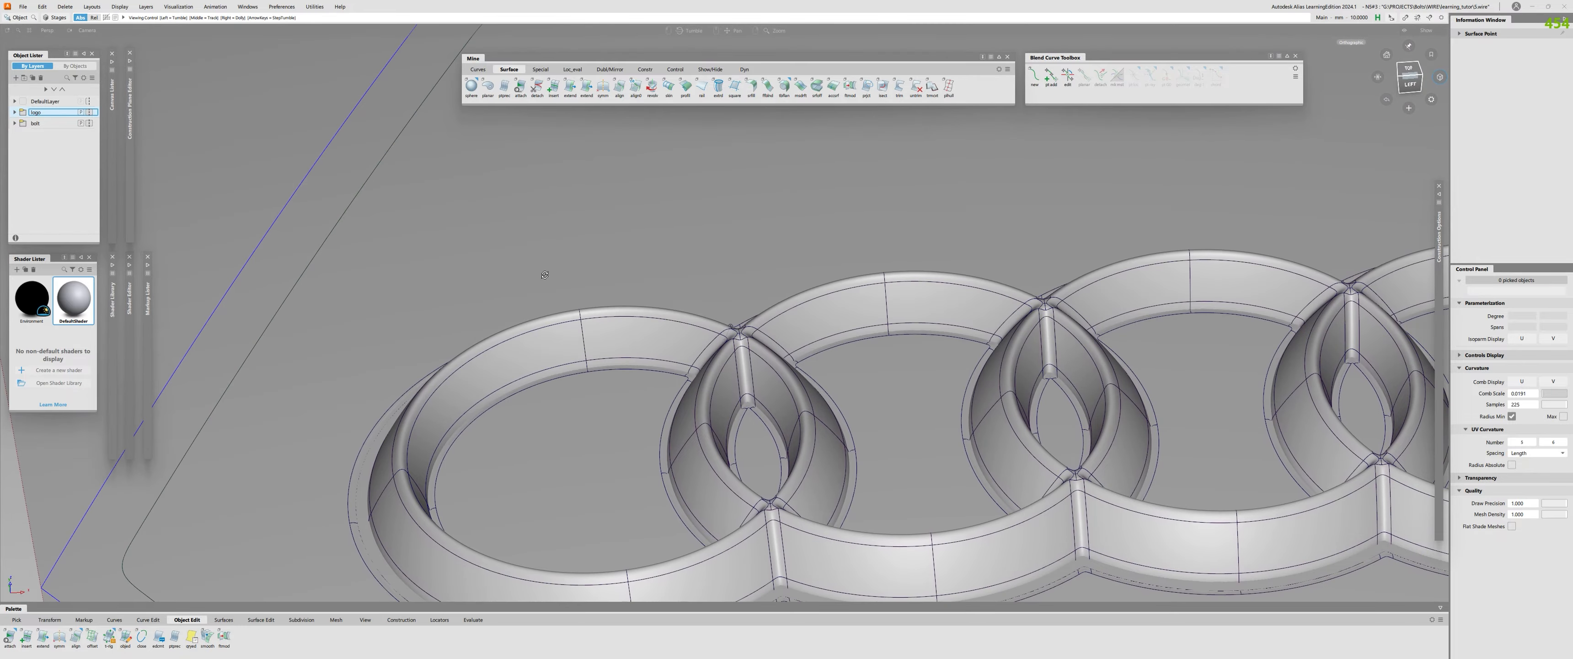
alt+shift+drag(544, 271, 710, 300)
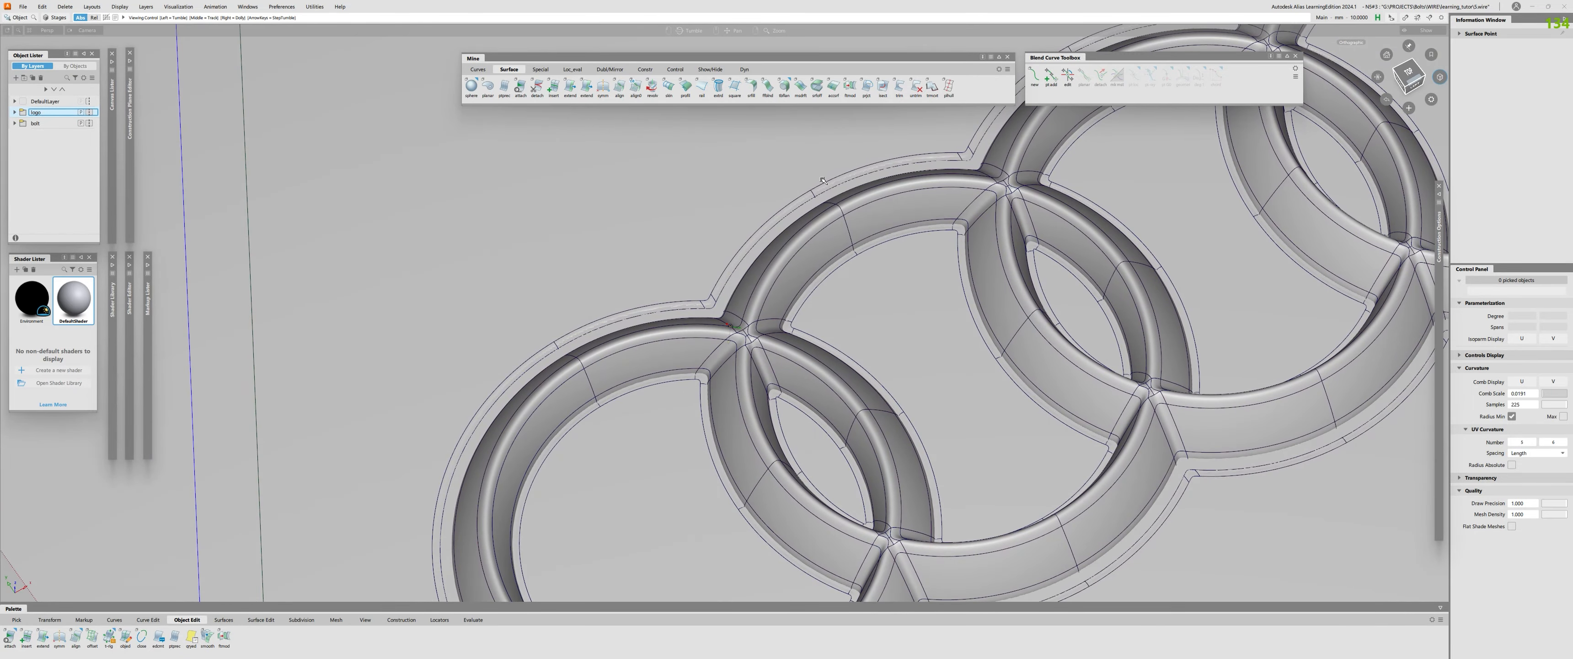
alt+shift+right_drag(995, 123, 837, 147)
alt+shift+drag(837, 147, 855, 98)
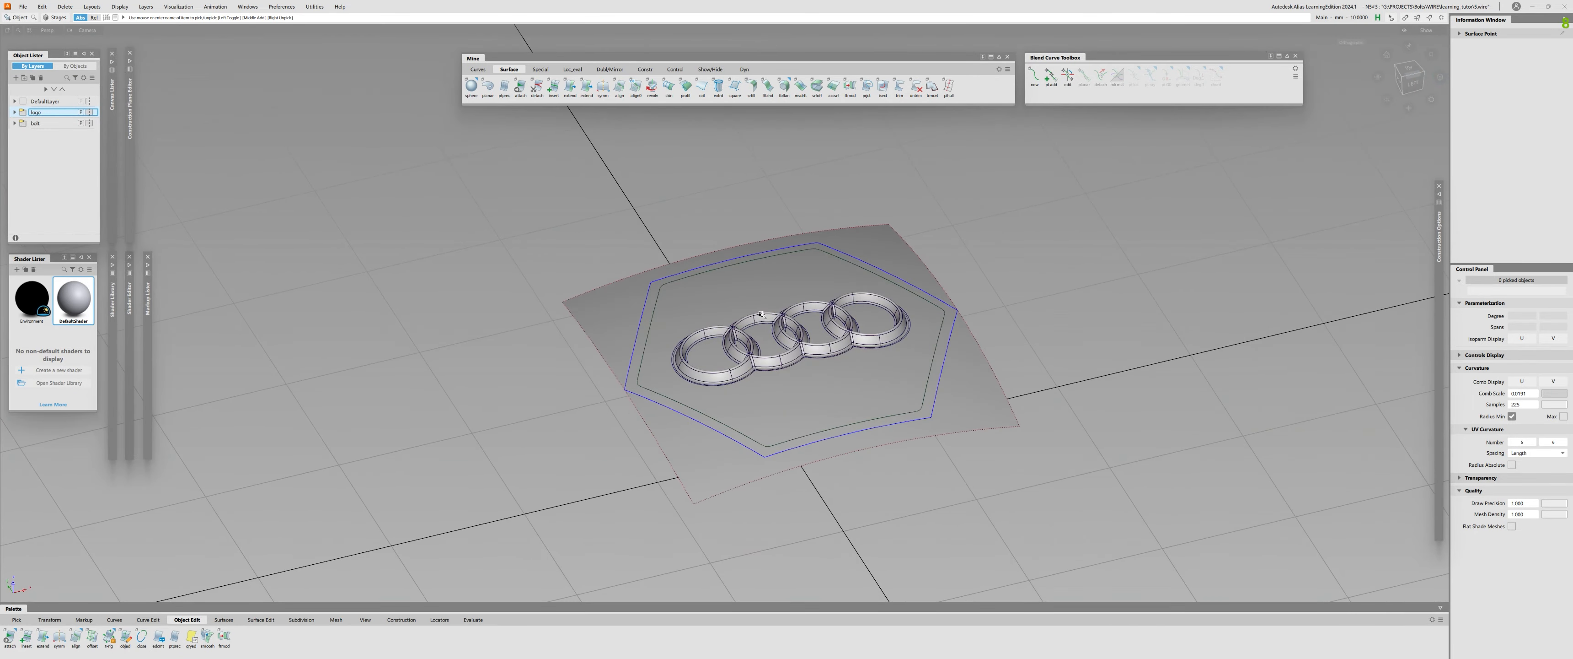
Reopen the Feature Modifier and inspect from the side and obliquely how the logo sits on the curved surface
click(850, 85)
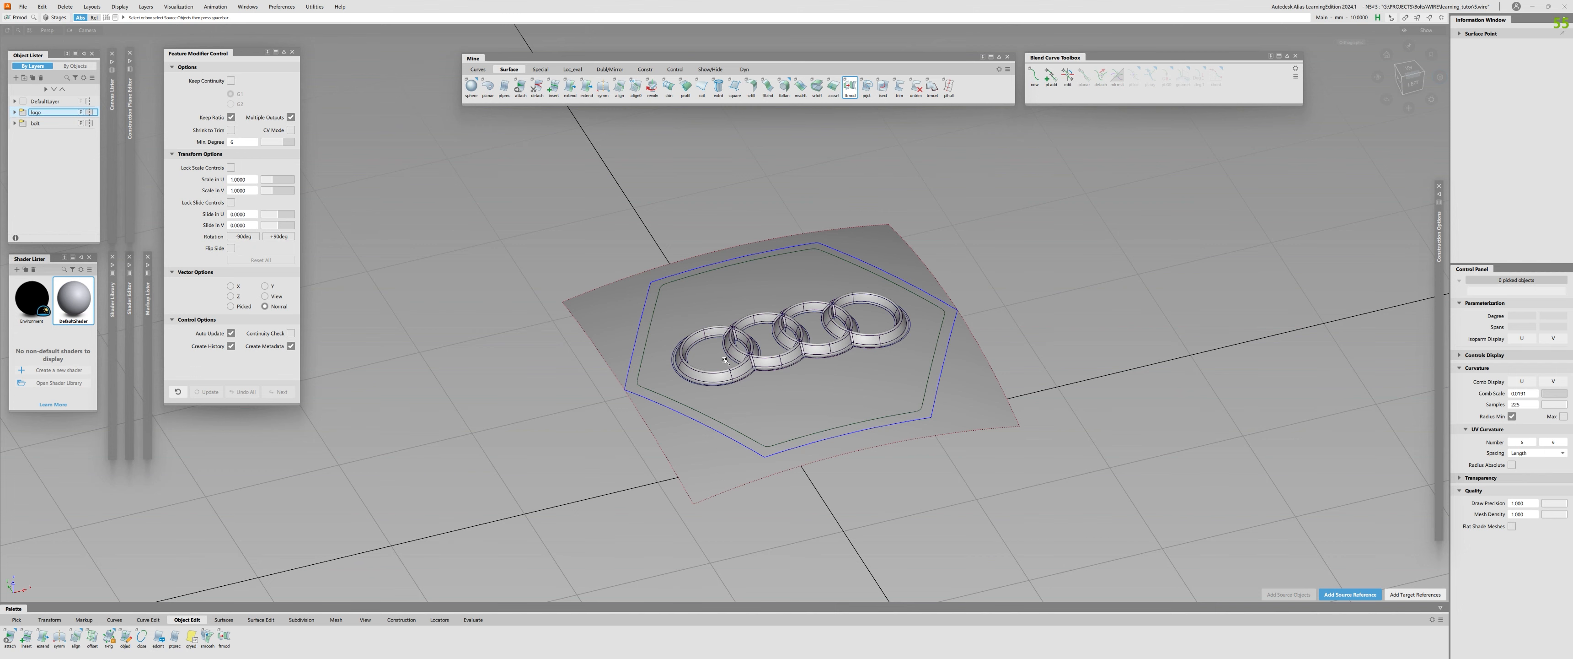
alt+shift+right_drag(559, 342, 709, 404)
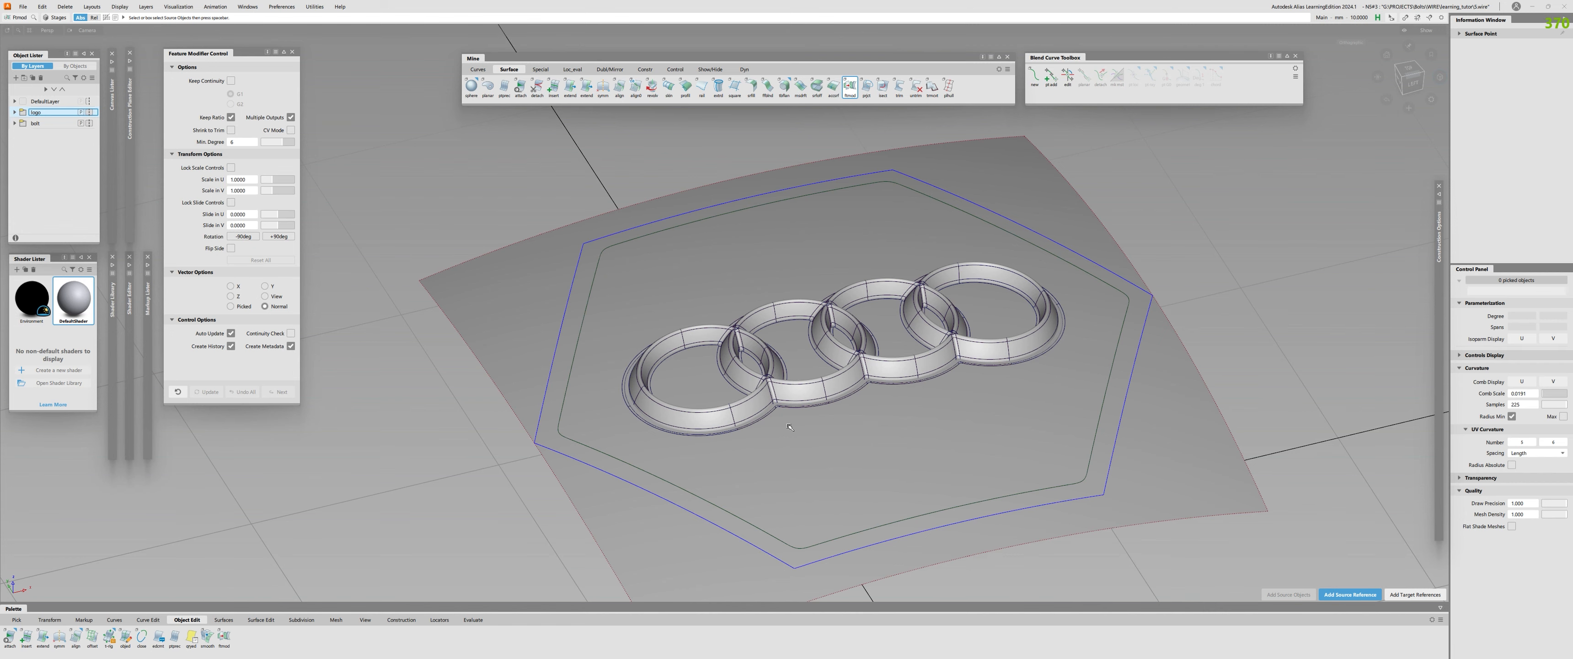
alt+shift+right_drag(790, 427, 874, 456)
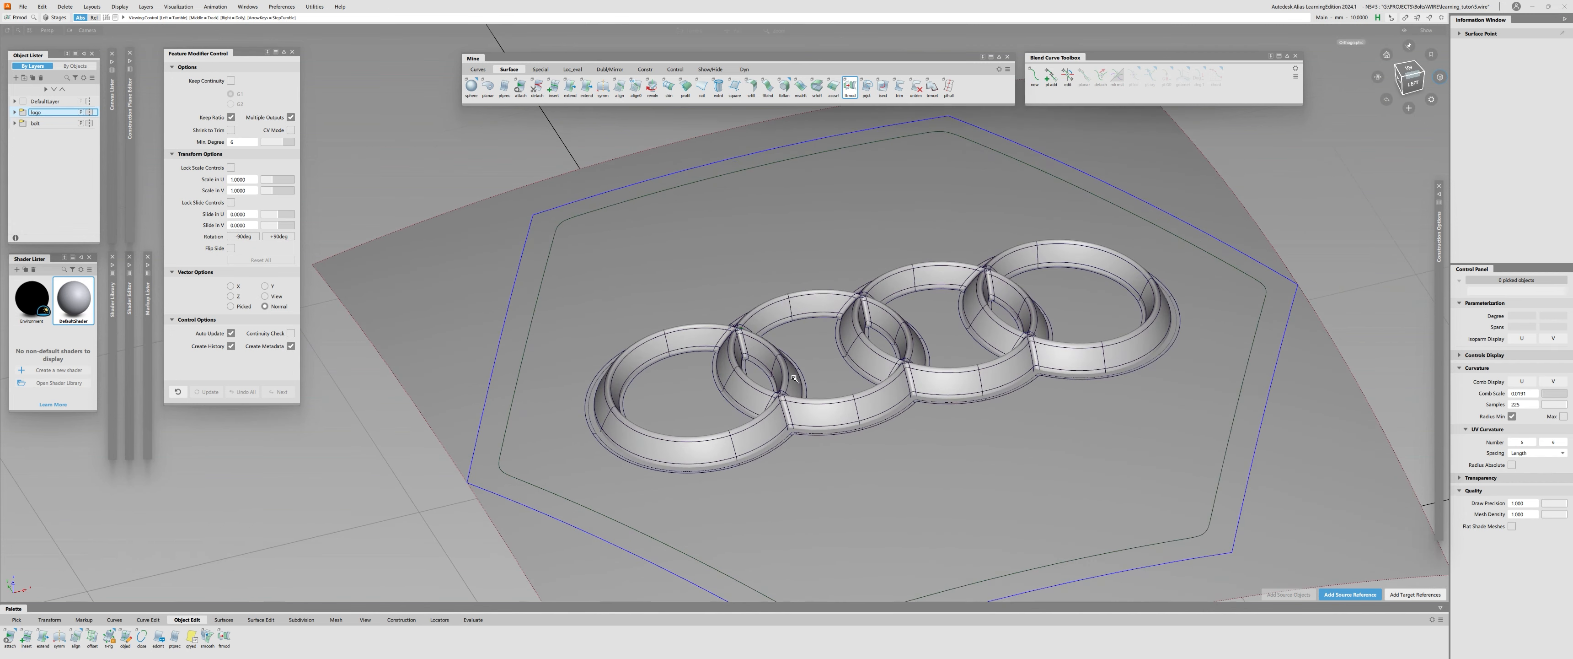
alt+shift+drag(366, 311, 352, 344)
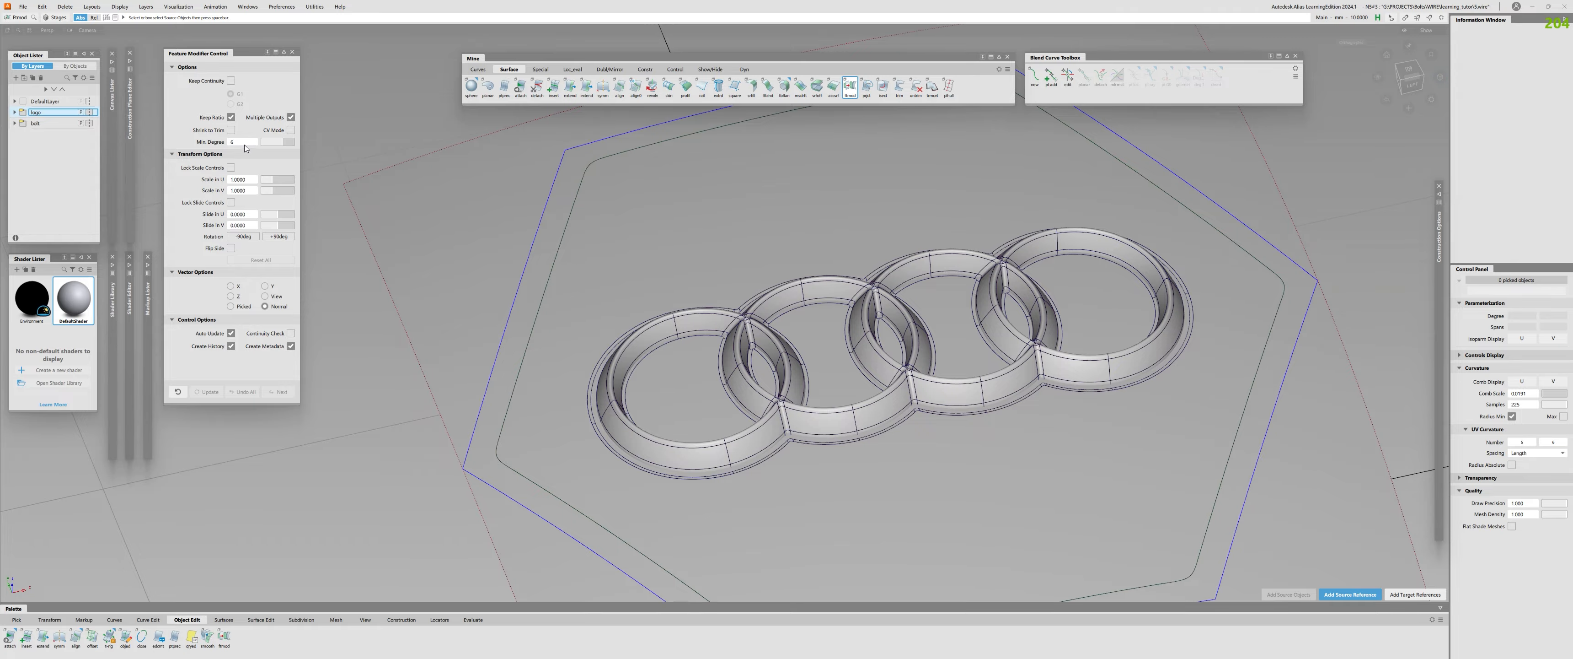
alt+shift+drag(727, 434, 655, 324)
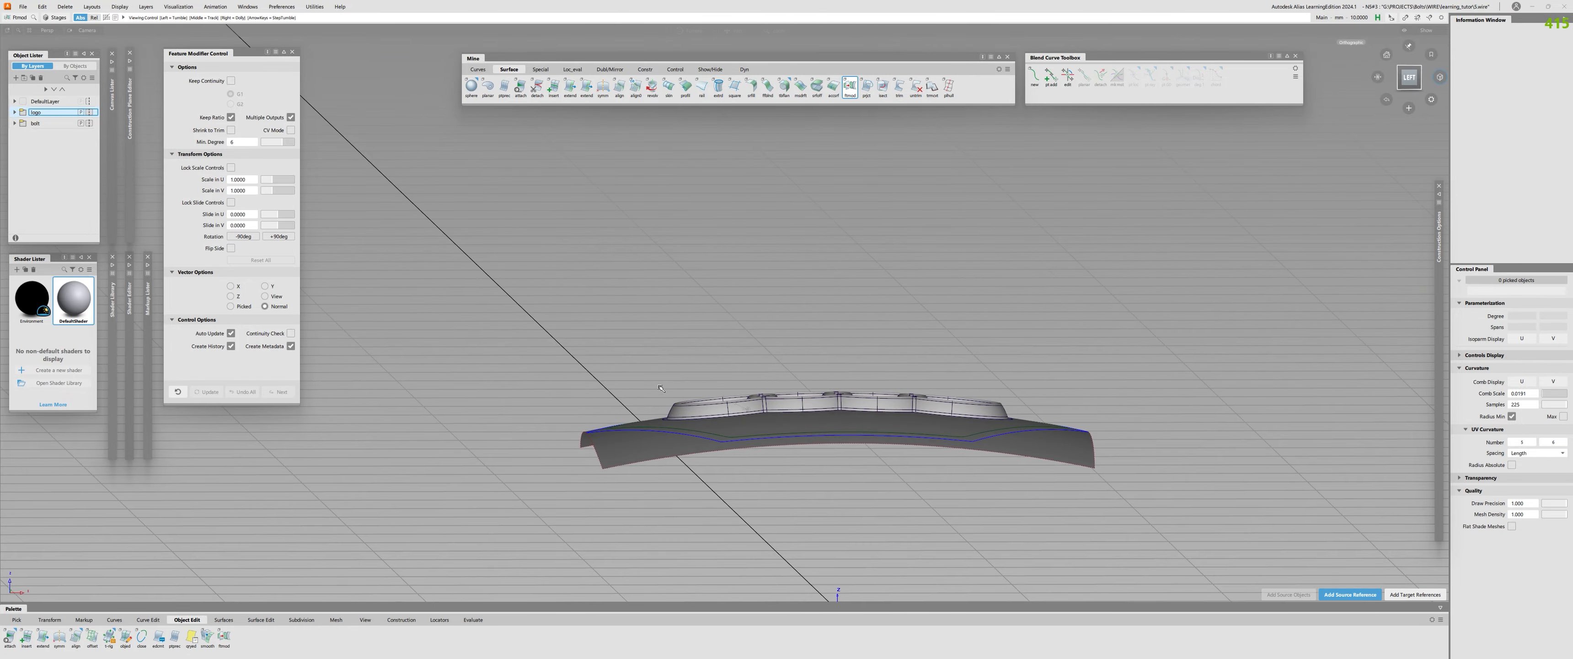
alt+shift+drag(660, 388, 760, 428)
alt+shift+right_drag(760, 422, 834, 393)
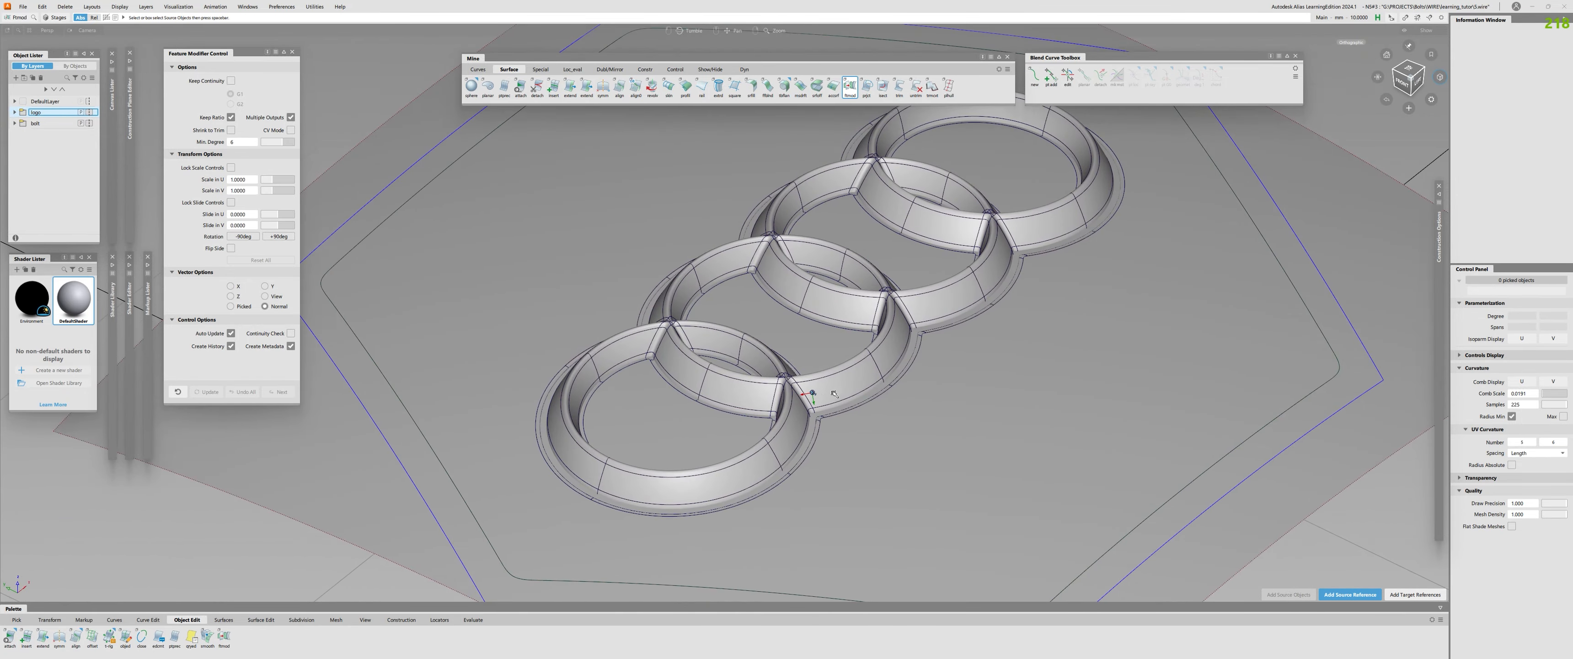
alt+shift+drag(834, 393, 736, 439)
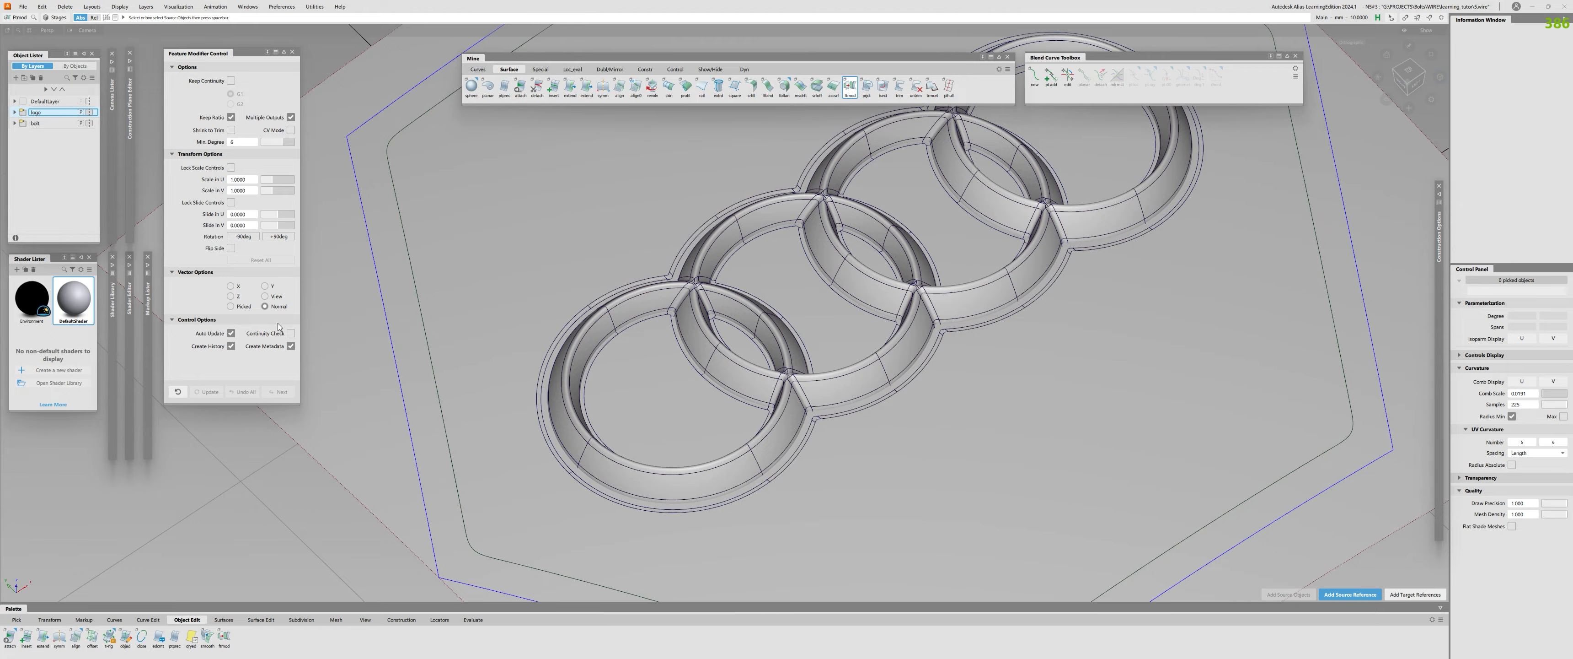
Inspect the whole row of rings and its outer flange from different heights and directions
alt+shift+right_drag(811, 392, 721, 401)
alt+shift+drag(721, 400, 642, 413)
alt+shift+right_drag(641, 413, 742, 411)
alt+shift+drag(685, 488, 549, 412)
alt+shift+middle_drag(669, 491, 650, 386)
alt+shift+drag(649, 386, 837, 461)
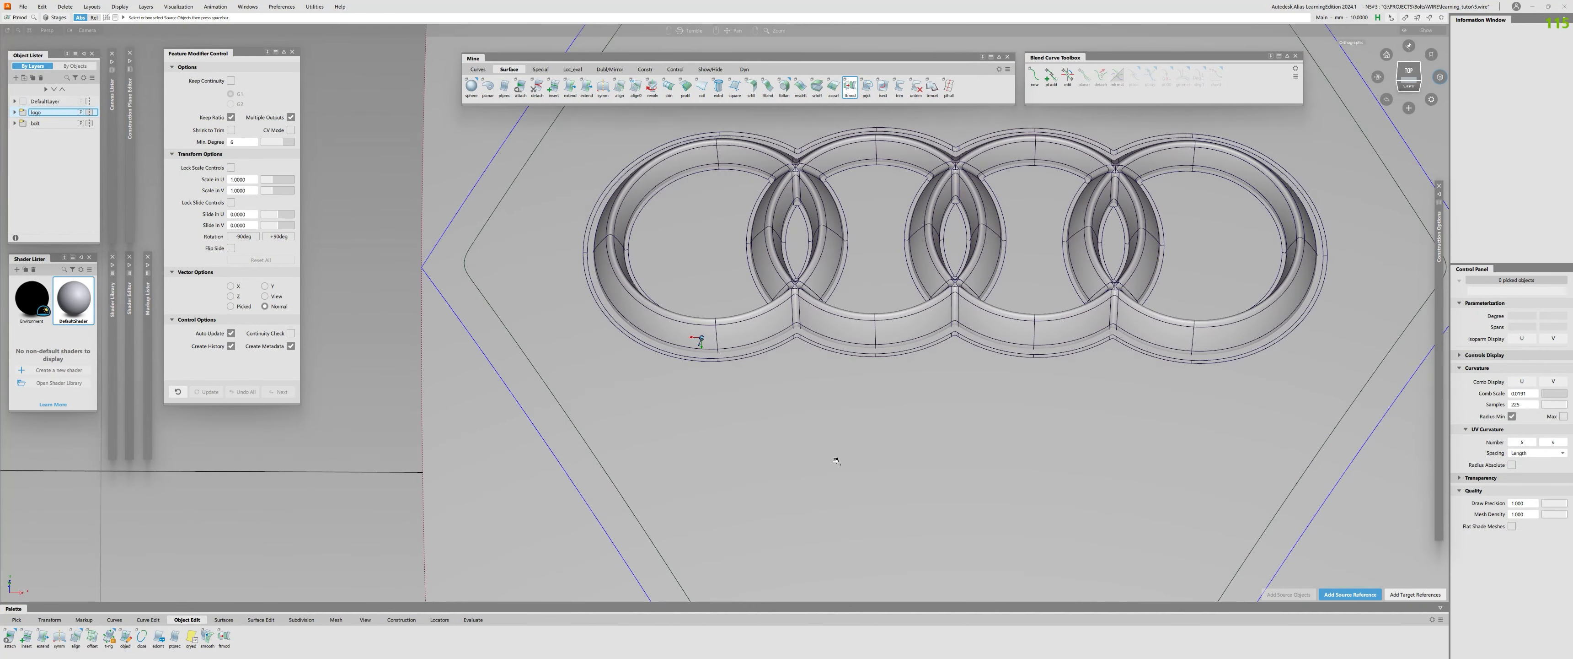
alt+shift+drag(661, 423, 742, 397)
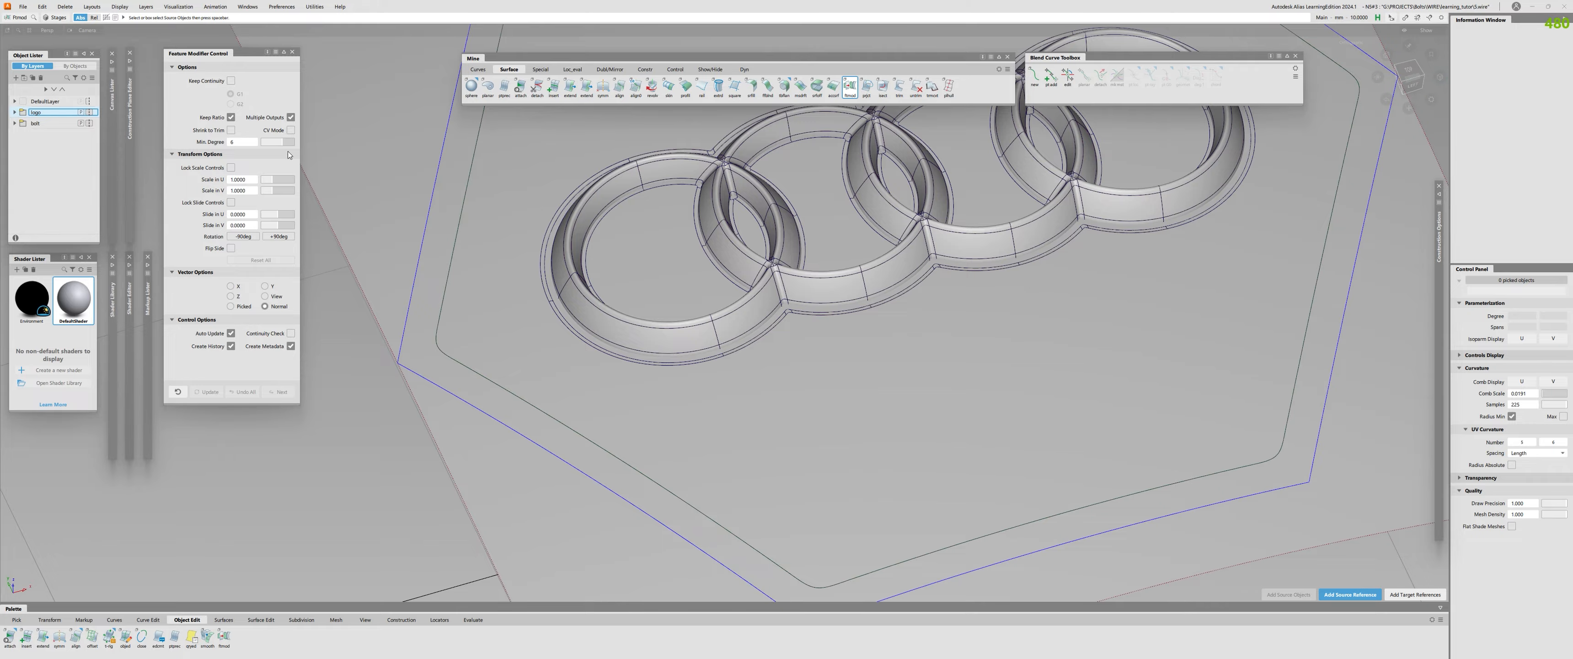
alt+shift+right_drag(746, 321, 695, 337)
mouse_move(696, 337)
alt+shift+mouse_down()
mouse_move(632, 309)
mouse_move(699, 337)
alt+shift+mouse_up()
alt+shift+right_drag(699, 337, 679, 344)
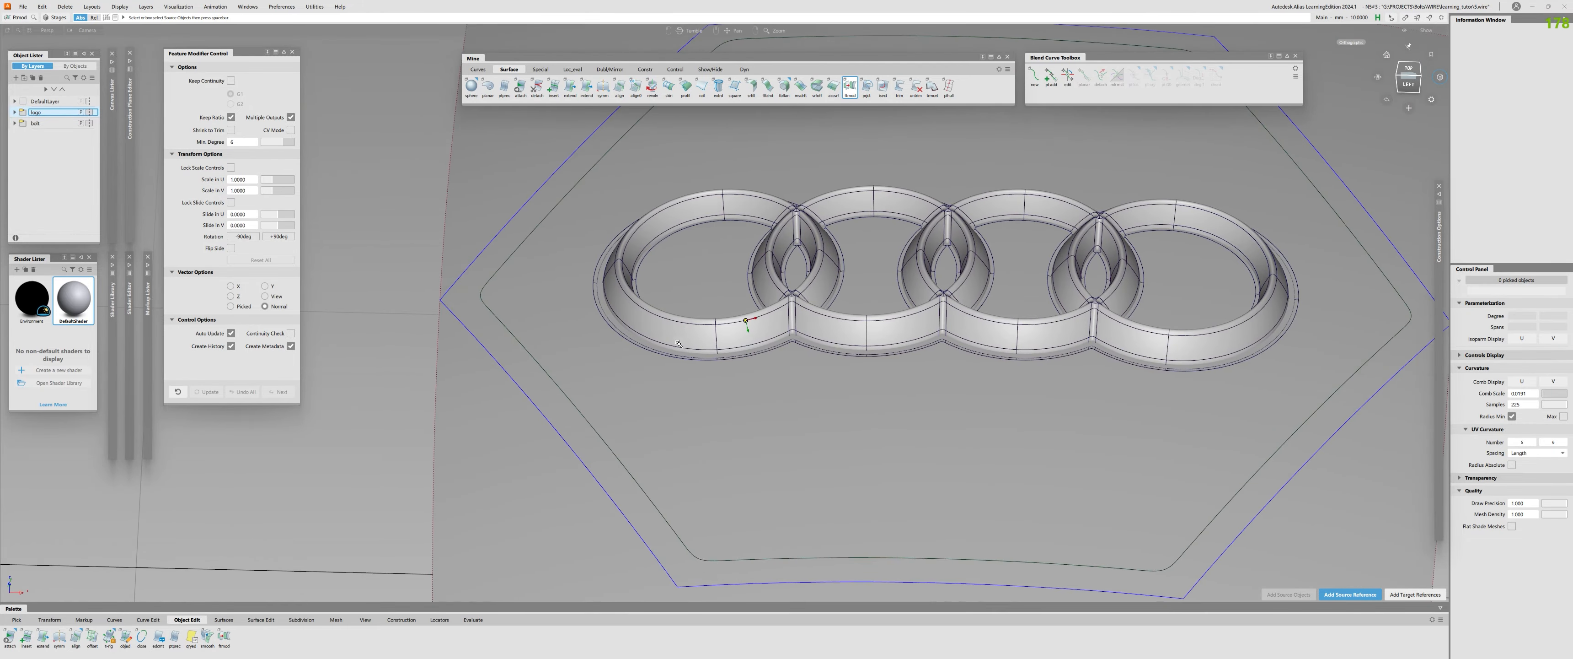
alt+shift+drag(679, 344, 810, 227)
mouse_move(749, 349)
alt+shift+right_down()
mouse_move(792, 275)
mouse_move(749, 320)
alt+shift+right_up()
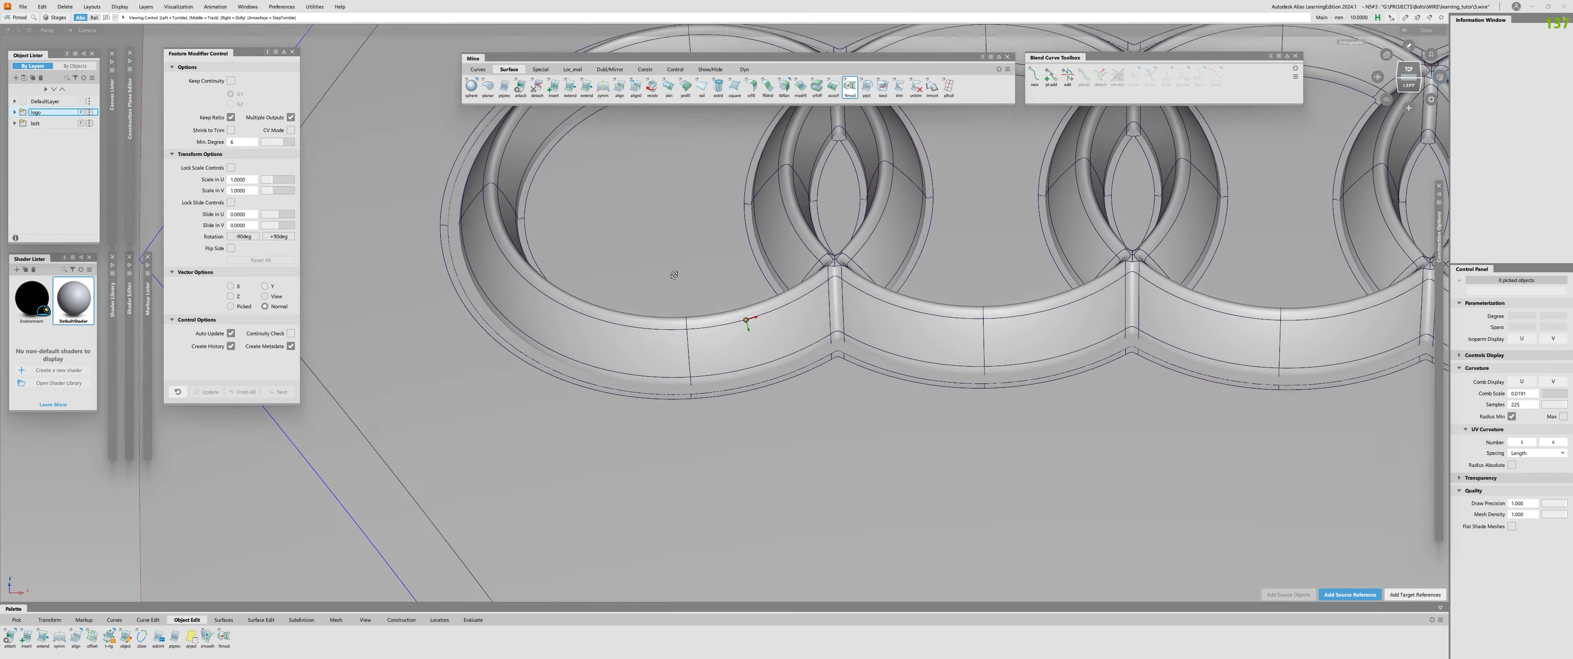
Examine up close the walls, blends and flange edges around the end ring and its first junction
alt+shift+drag(748, 320, 832, 298)
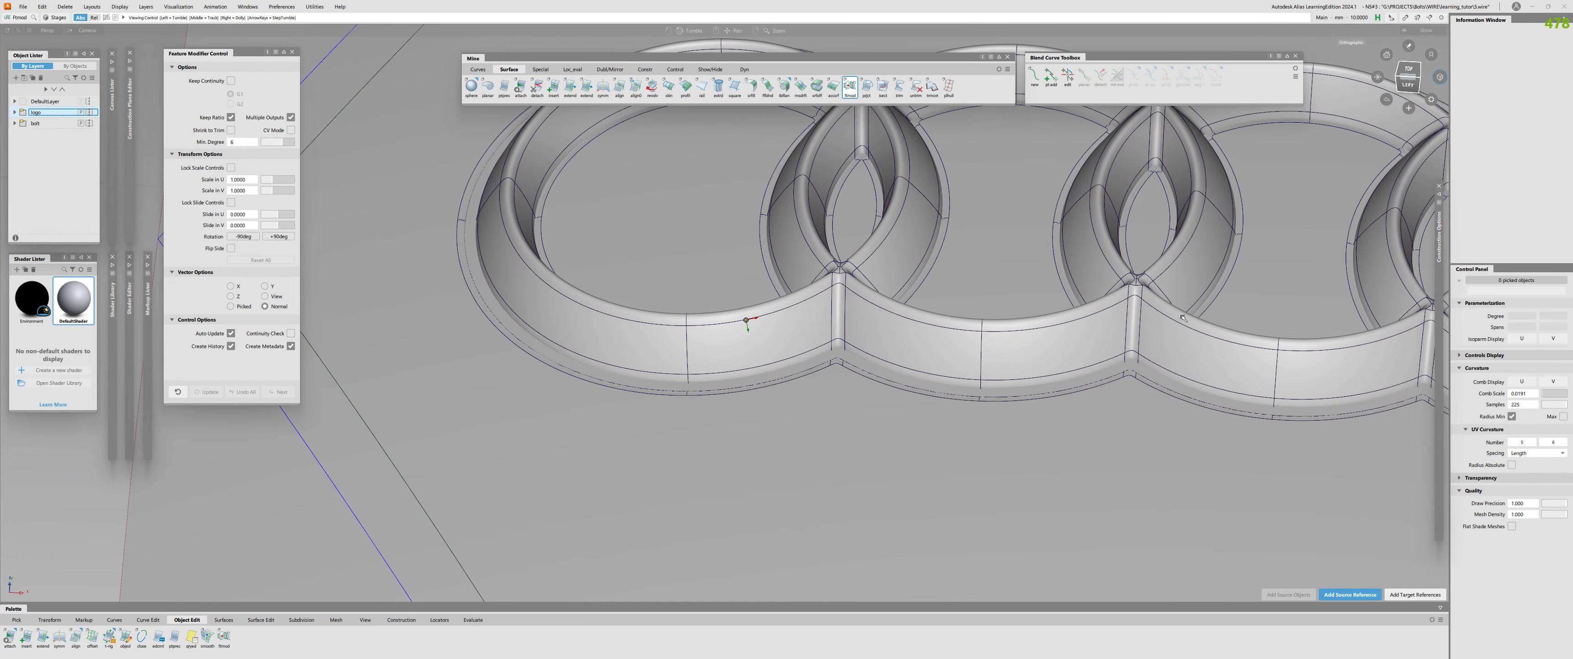
alt+shift+right_drag(933, 297, 876, 342)
alt+shift+drag(877, 342, 965, 306)
alt+shift+right_drag(764, 333, 807, 276)
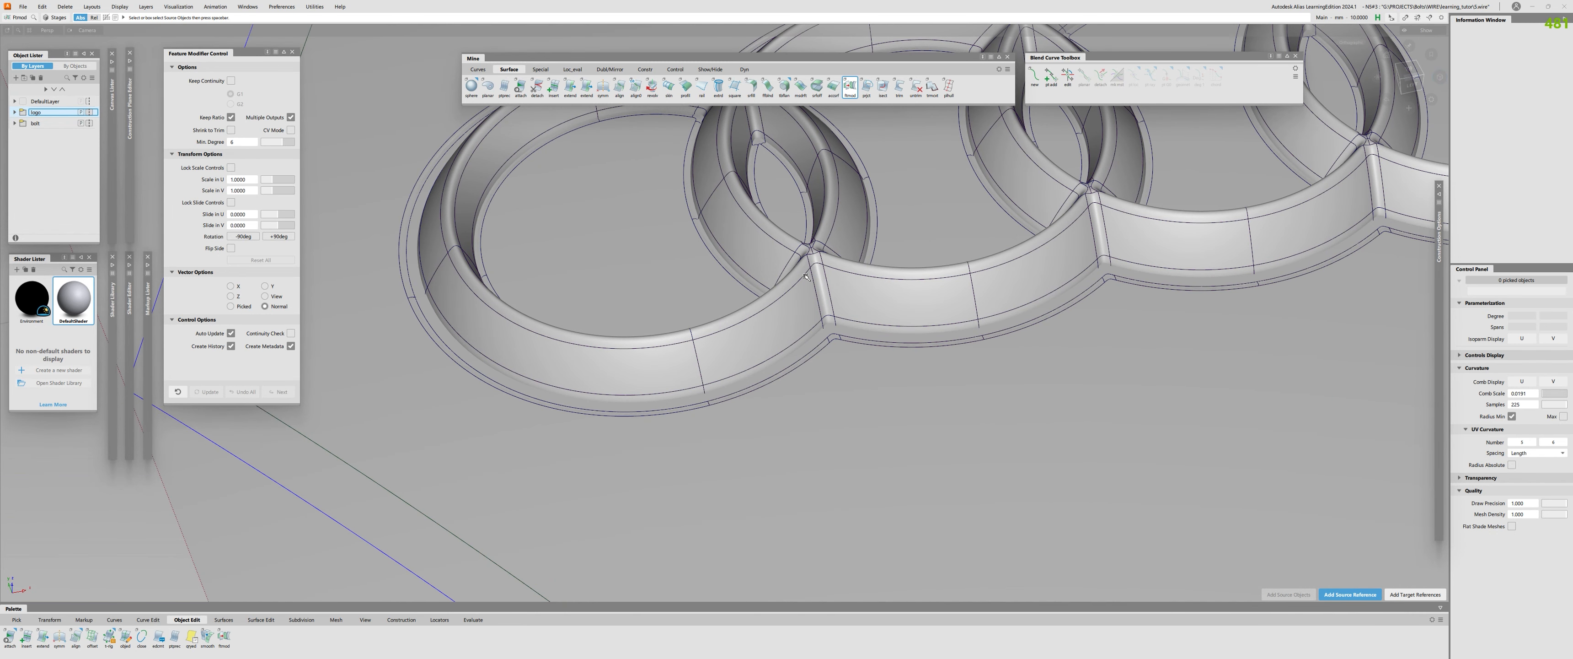
mouse_move(747, 320)
alt+shift+mouse_down()
mouse_move(580, 362)
mouse_move(610, 330)
alt+shift+mouse_up()
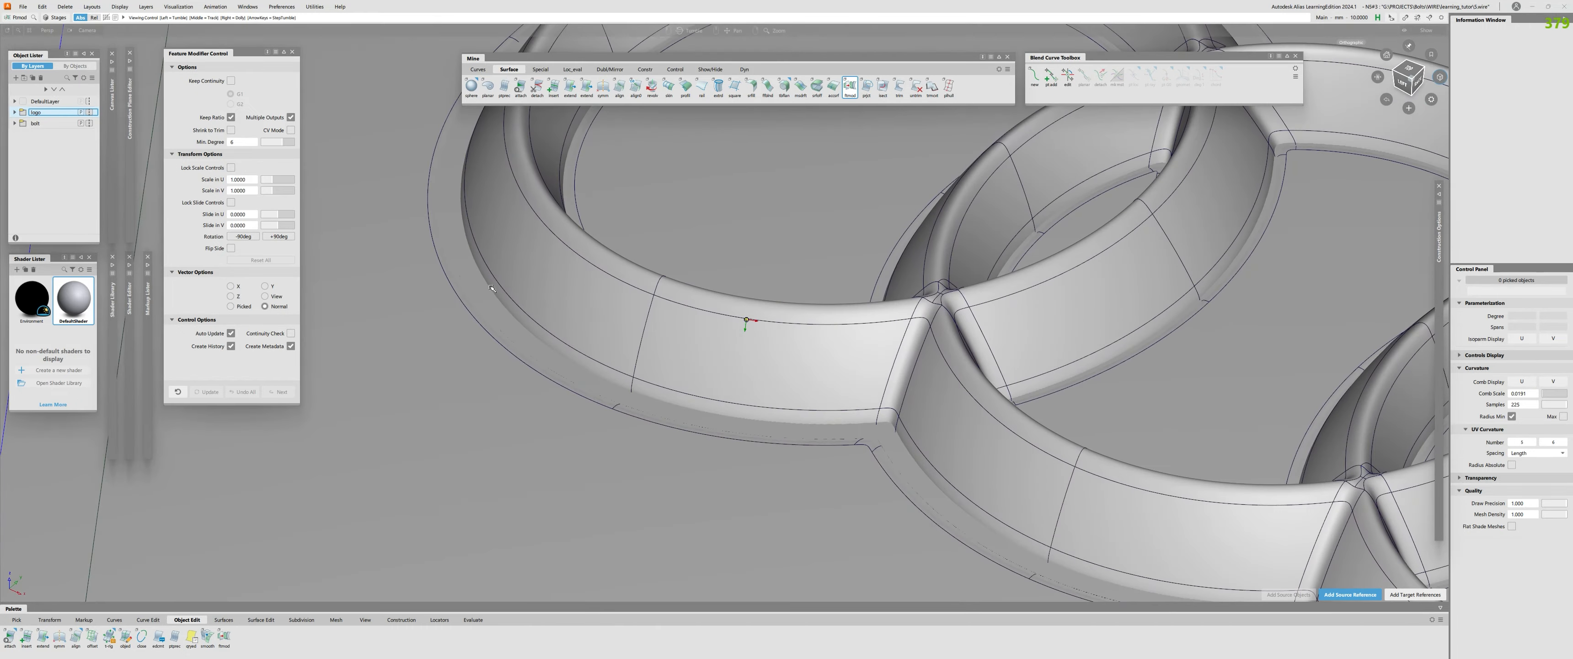
alt+shift+right_drag(739, 342, 687, 391)
mouse_move(687, 391)
alt+shift+mouse_down()
mouse_move(825, 342)
mouse_move(867, 288)
alt+shift+mouse_up()
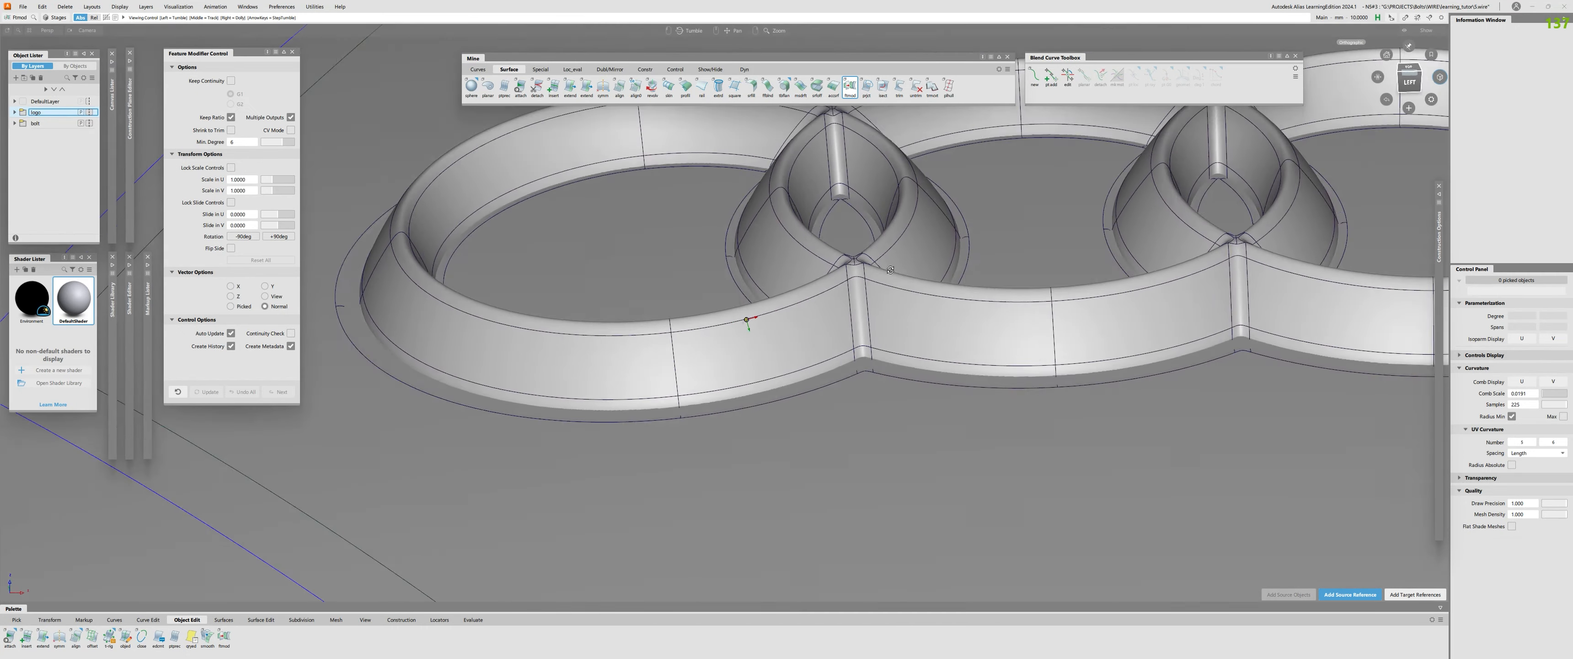
alt+shift+right_drag(867, 287, 830, 318)
alt+shift+drag(830, 318, 811, 387)
alt+shift+right_drag(810, 387, 874, 333)
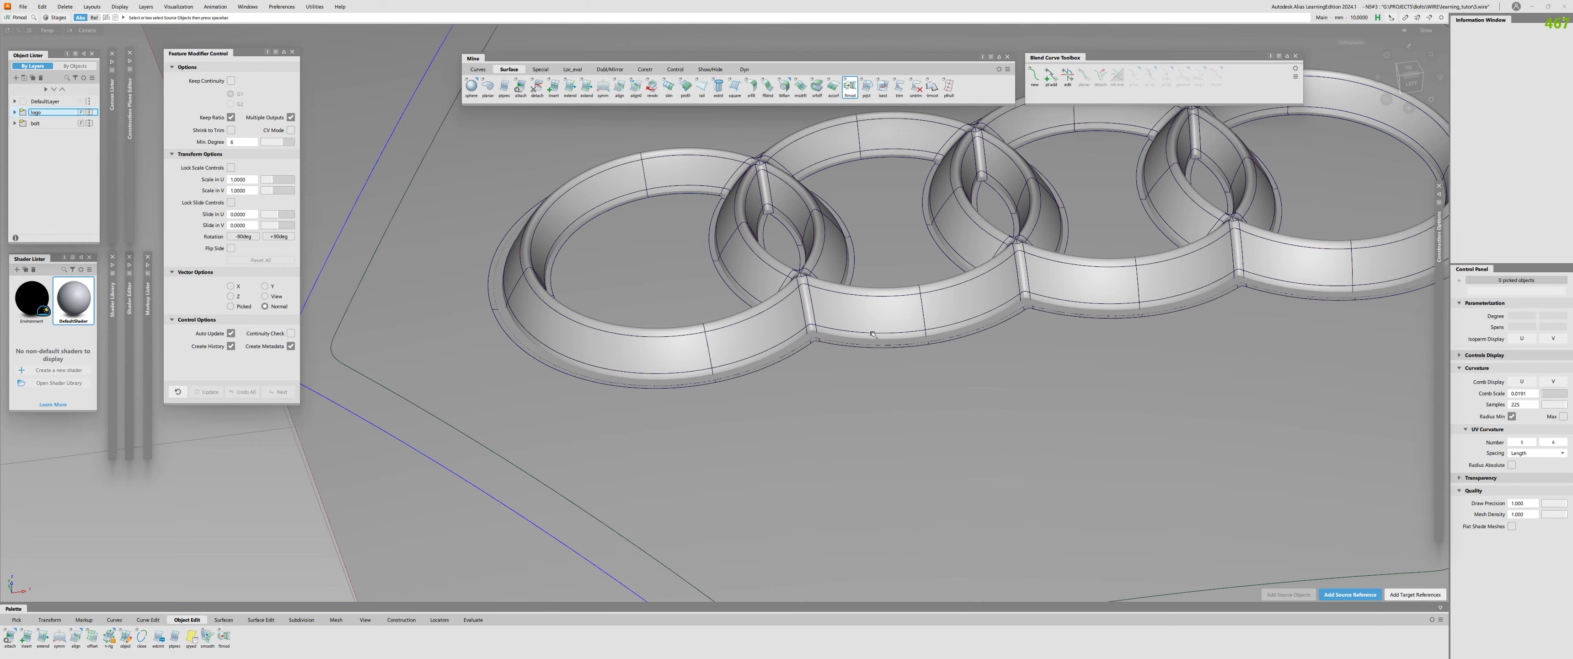
Leave the Feature Modifier and return to picking objects near the end ring of the logo
alt+shift+right_drag(873, 334, 748, 382)
ctrl+shift+drag(749, 382, 747, 419)
alt+shift+right_drag(736, 425, 818, 400)
alt+shift+middle_drag(818, 400, 649, 309)
alt+shift+drag(648, 309, 730, 376)
alt+shift+middle_drag(731, 376, 692, 435)
alt+shift+drag(692, 436, 663, 361)
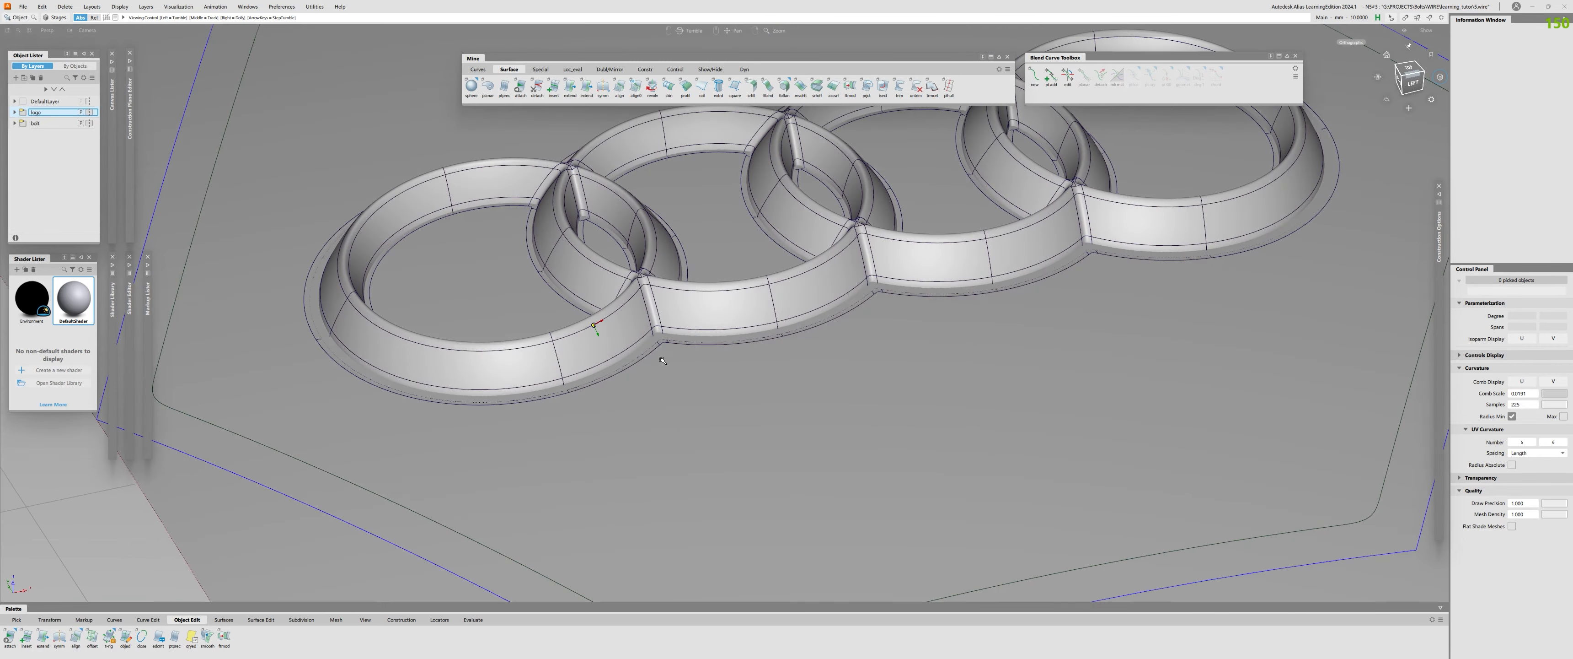
Set up a curves-on-surface projection along the normal with the untrimmed top surface as target, and switch off shading
key(ctrl+p)
mouse_move(599, 325)
alt+shift+right_down()
mouse_move(657, 359)
mouse_move(633, 360)
mouse_move(646, 386)
alt+shift+right_up()
click(325, 244)
alt+shift+middle_drag(646, 385, 691, 289)
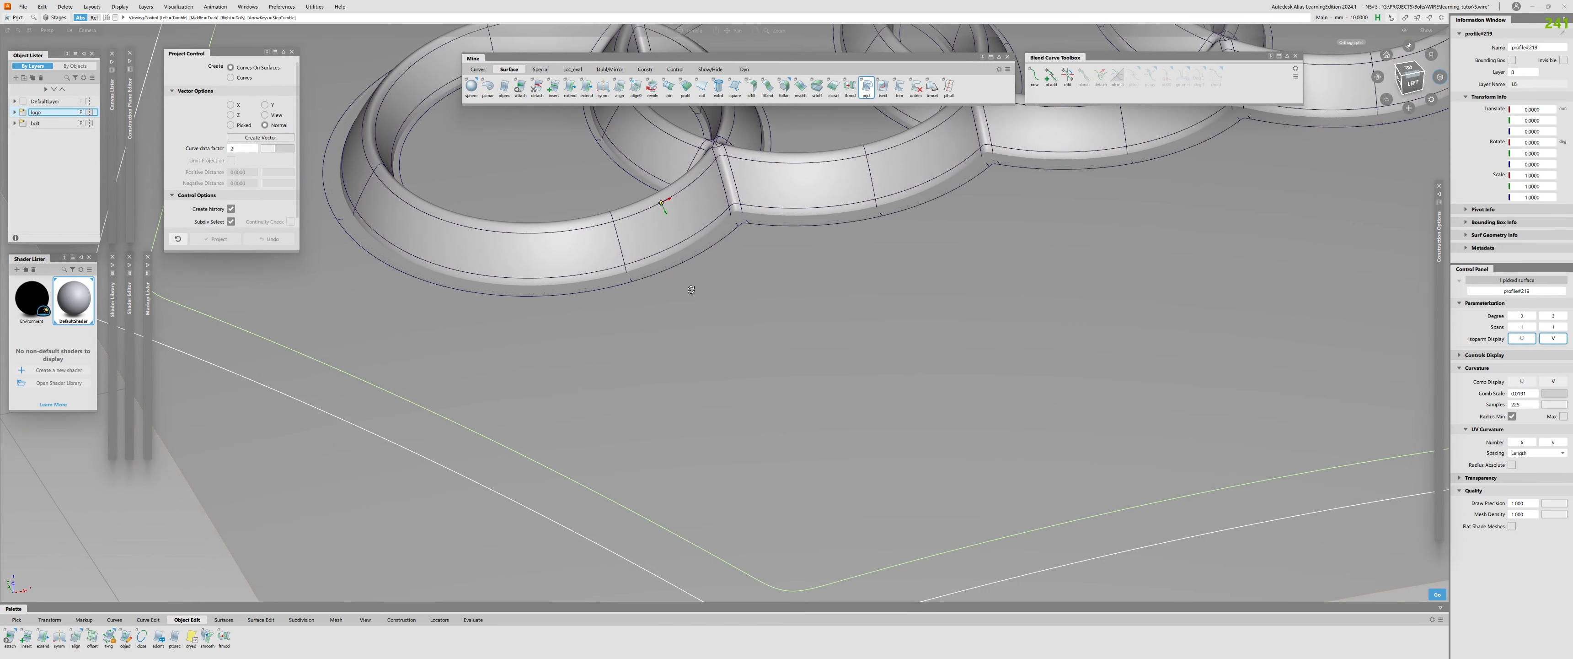
alt+shift+right_drag(691, 289, 702, 257)
alt+shift+drag(679, 230, 673, 246)
key(ctrl+p)
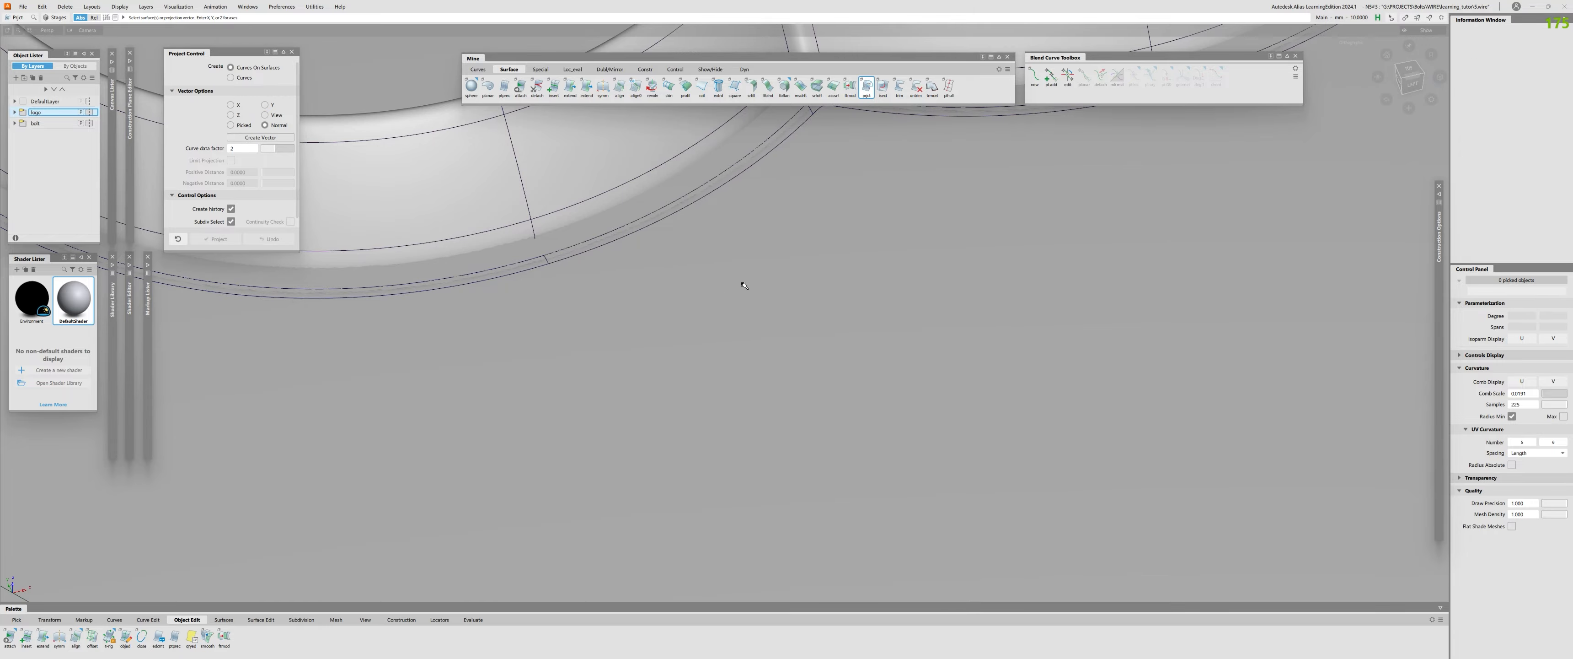
ctrl+shift+right_drag(744, 284, 744, 251)
alt+shift+right_drag(743, 252, 734, 262)
alt+shift+drag(734, 262, 680, 441)
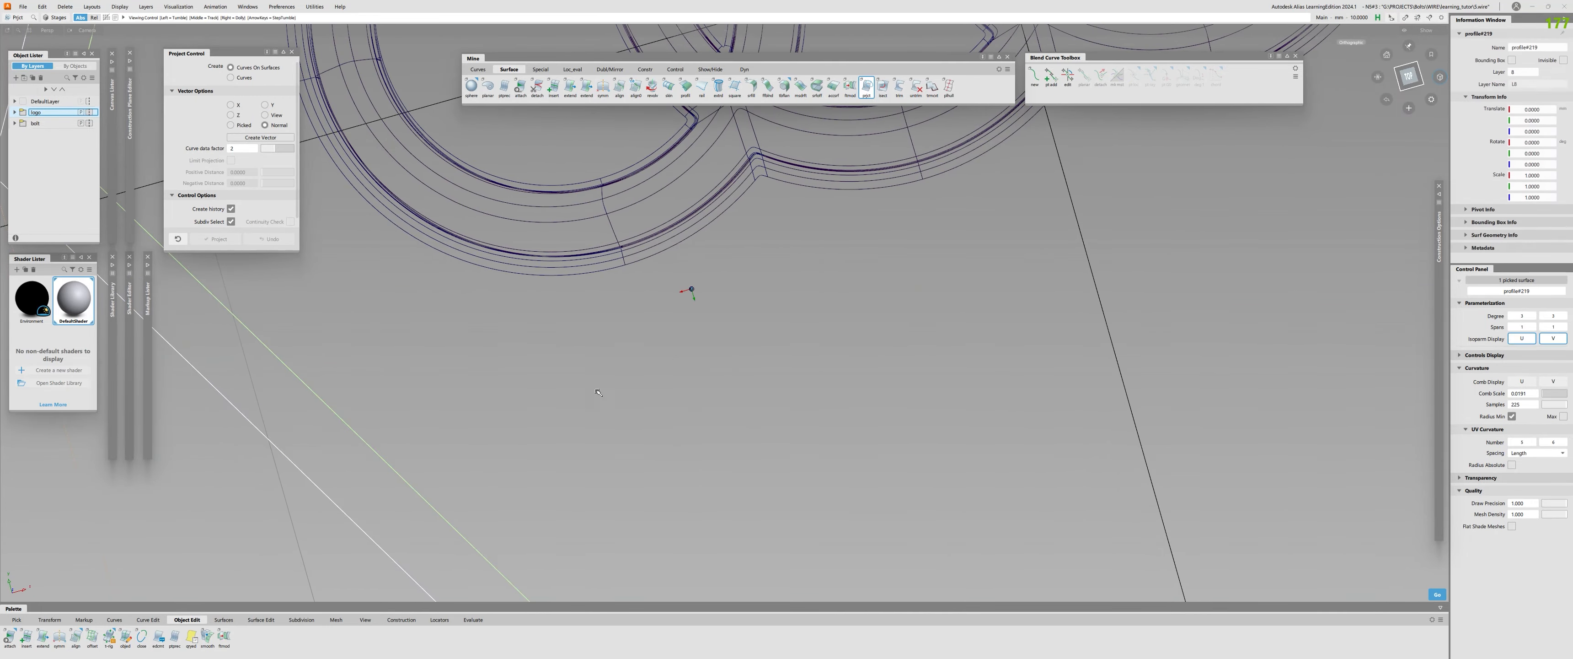
Pick the outermost flange edges around the first end ring as the projecting curves
alt+shift+drag(685, 291, 585, 313)
alt+shift+right_drag(585, 312, 582, 220)
alt+shift+drag(582, 221, 574, 269)
alt+shift+middle_drag(544, 262, 675, 412)
click(648, 357)
click(577, 377)
alt+shift+middle_drag(822, 449, 568, 611)
alt+shift+drag(786, 332, 521, 364)
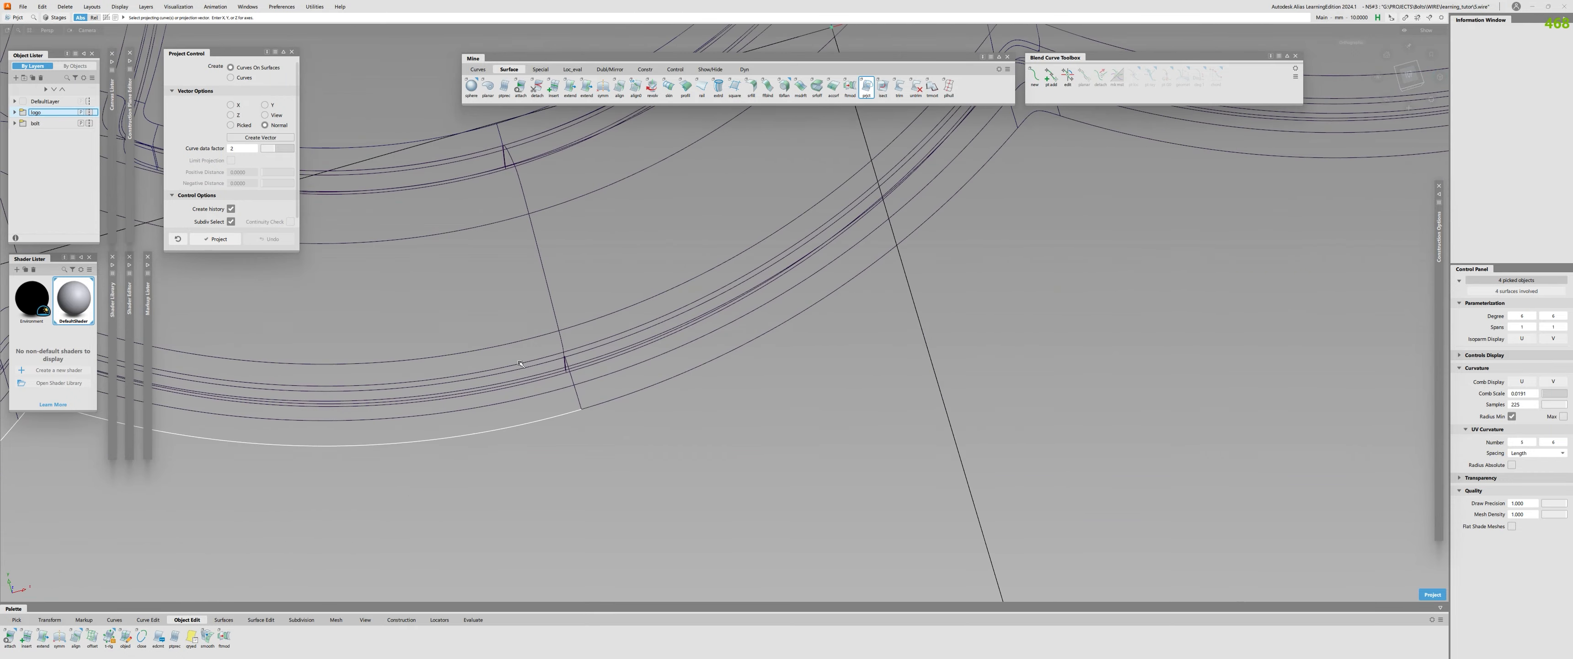
Pick the outermost flange edges along the lower side of the middle rings, continuing toward the far end ring
alt+shift+drag(750, 343, 647, 282)
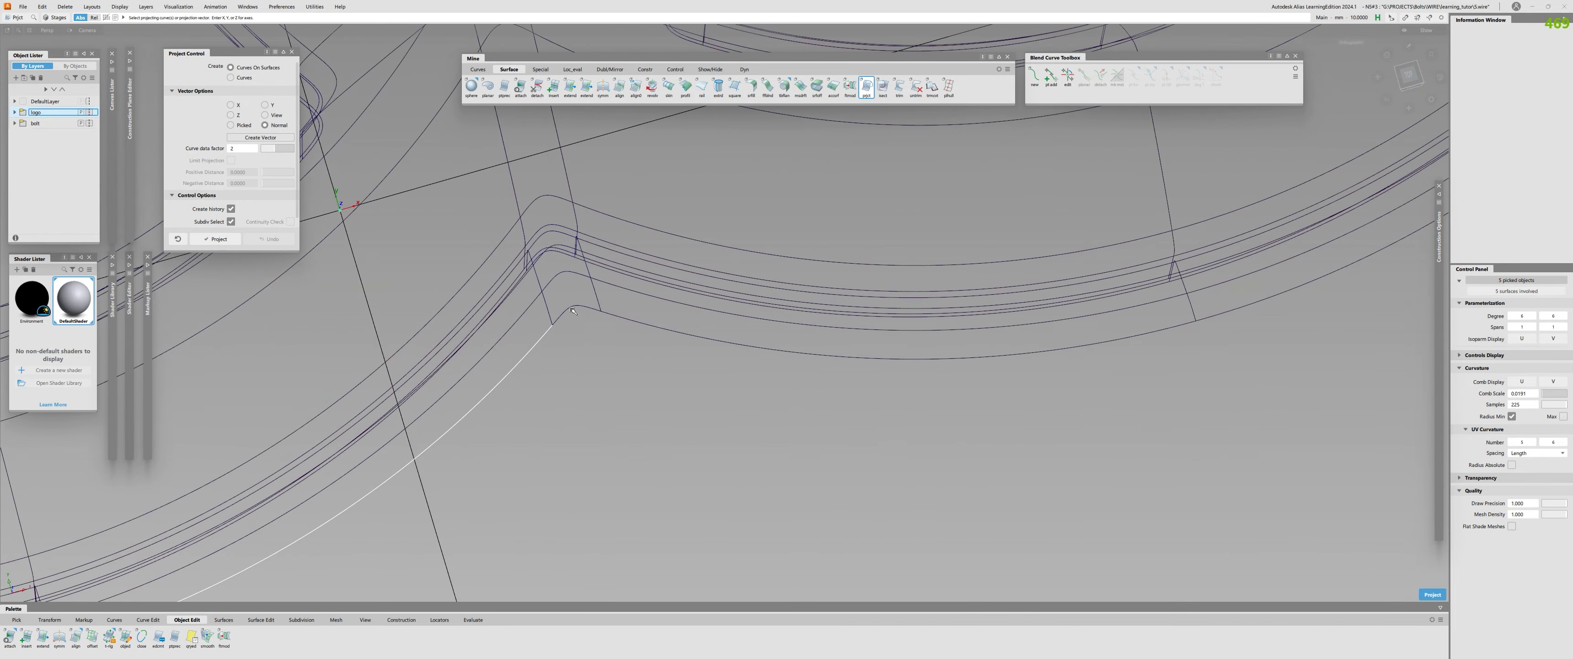
alt+shift+middle_drag(893, 286, 222, 383)
click(718, 342)
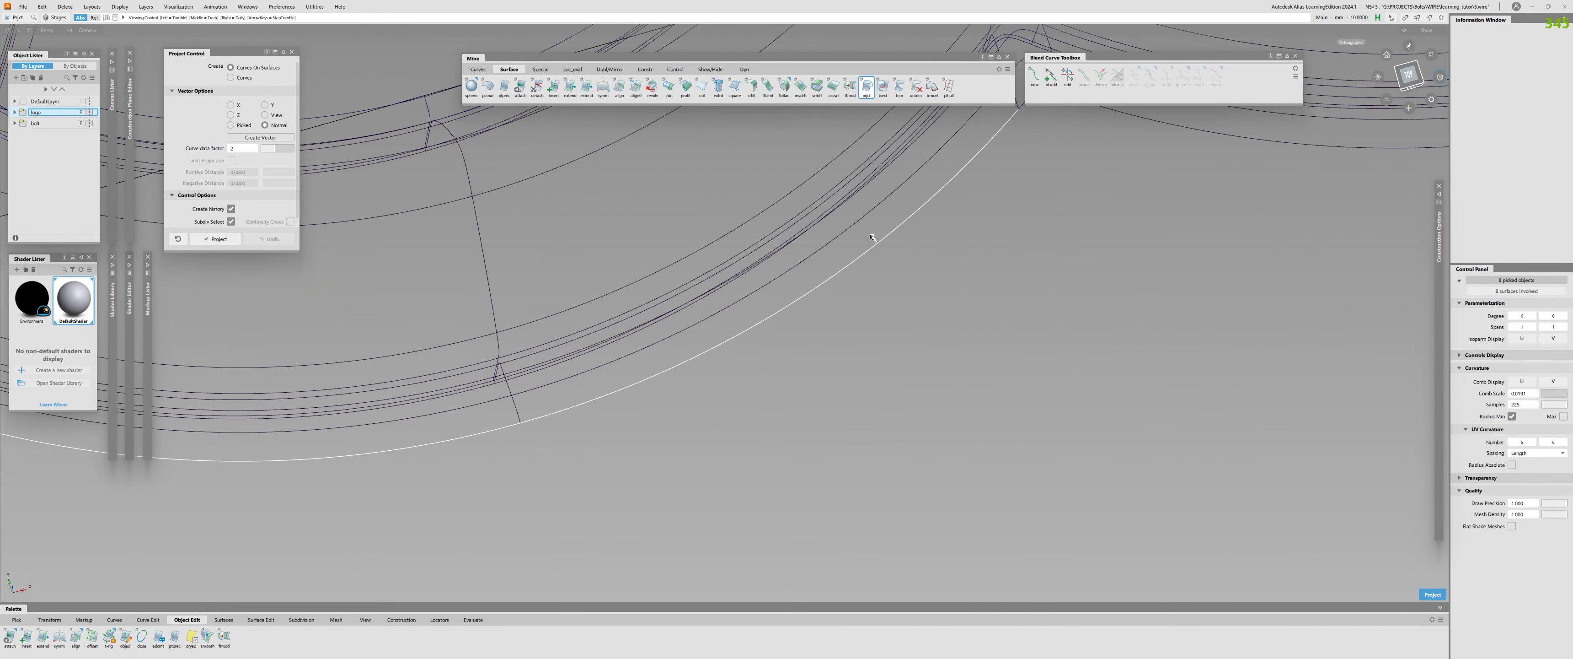
alt+shift+middle_drag(1029, 138, 564, 426)
click(632, 392)
alt+shift+middle_drag(945, 351, 358, 395)
Add the outermost flange edges around the far end ring to the projecting curves
alt+shift+right_drag(844, 352, 587, 201)
alt+shift+middle_drag(587, 183, 483, 538)
alt+shift+right_drag(482, 525, 391, 348)
click(632, 426)
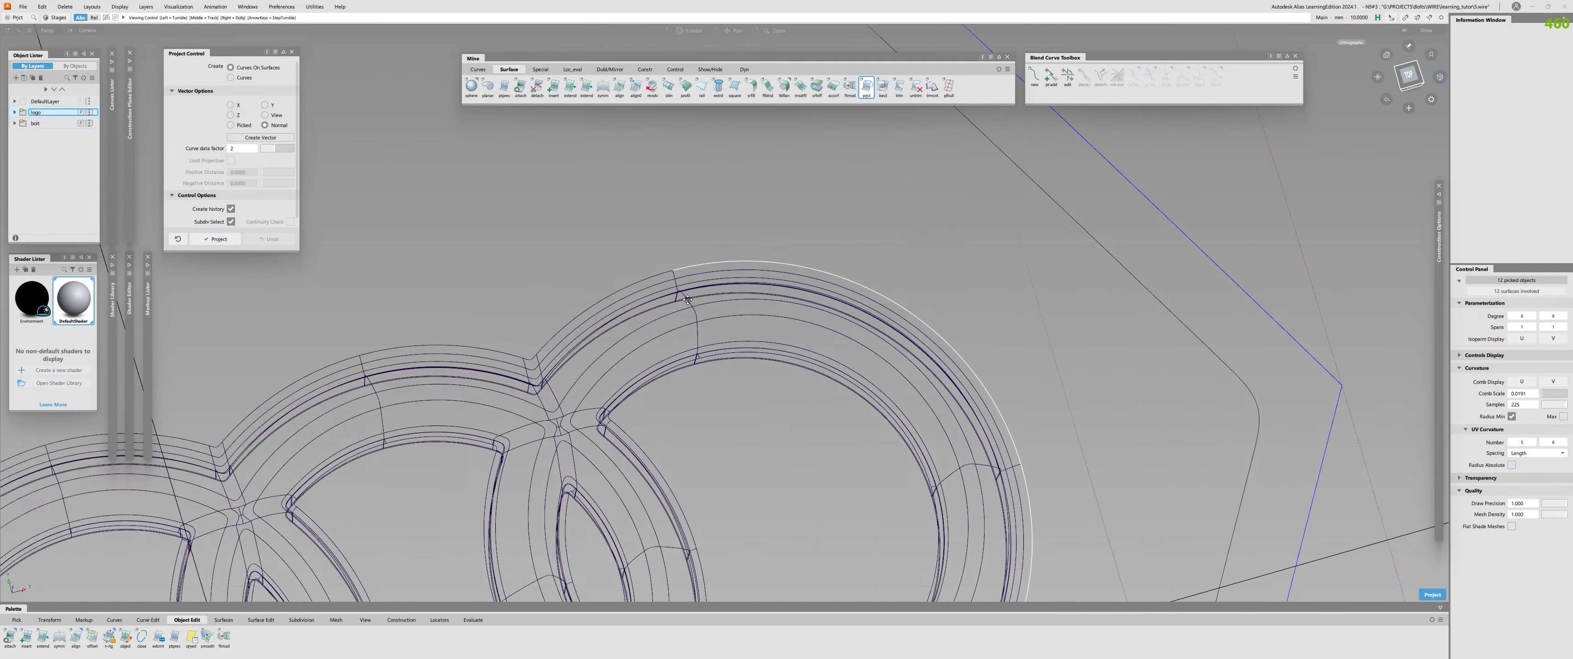
alt+shift+middle_drag(391, 348, 550, 311)
alt+shift+right_drag(550, 311, 244, 272)
click(568, 284)
Add the outermost flange edges along the upper side of the rings, including the junction corners, back to the first end ring
alt+shift+middle_drag(245, 272, 709, 232)
alt+shift+right_drag(708, 232, 827, 226)
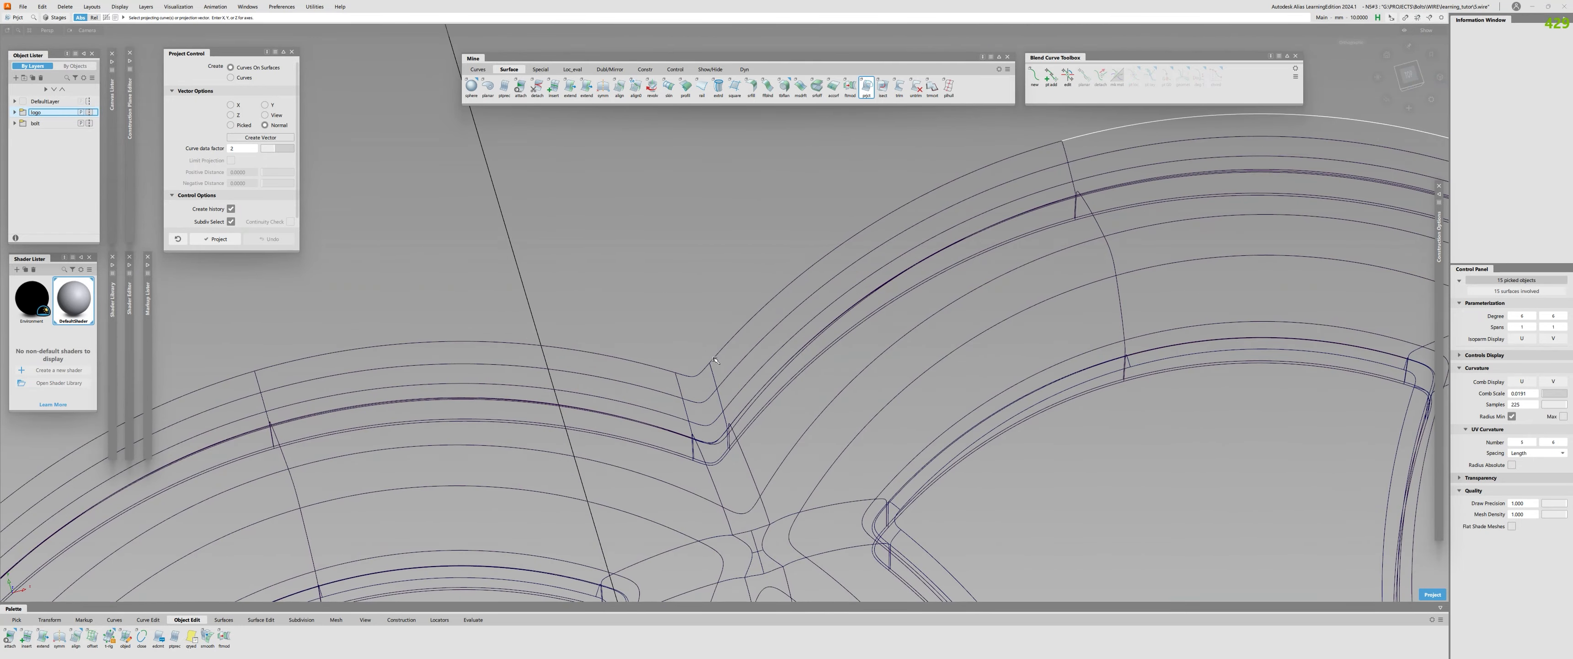
click(655, 368)
alt+shift+middle_drag(343, 353, 931, 218)
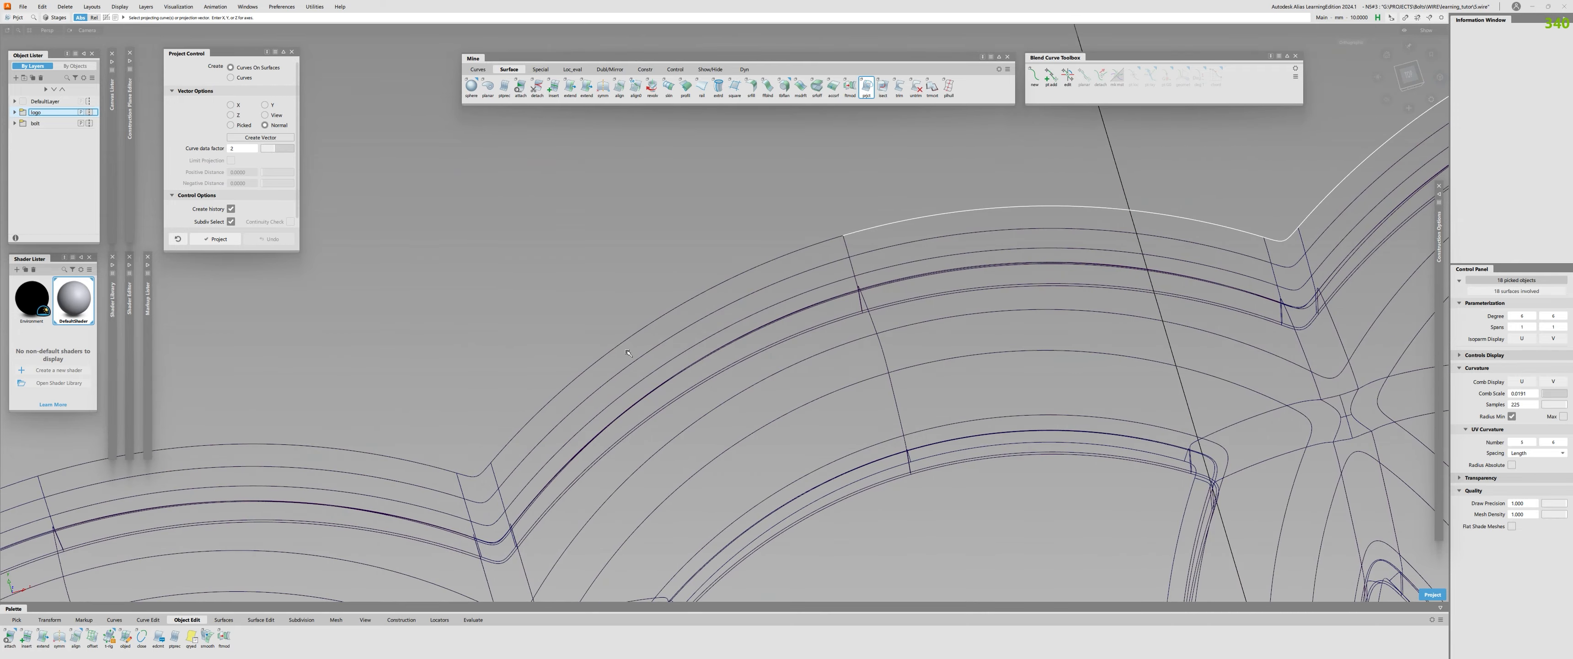
alt+shift+middle_drag(607, 353, 705, 319)
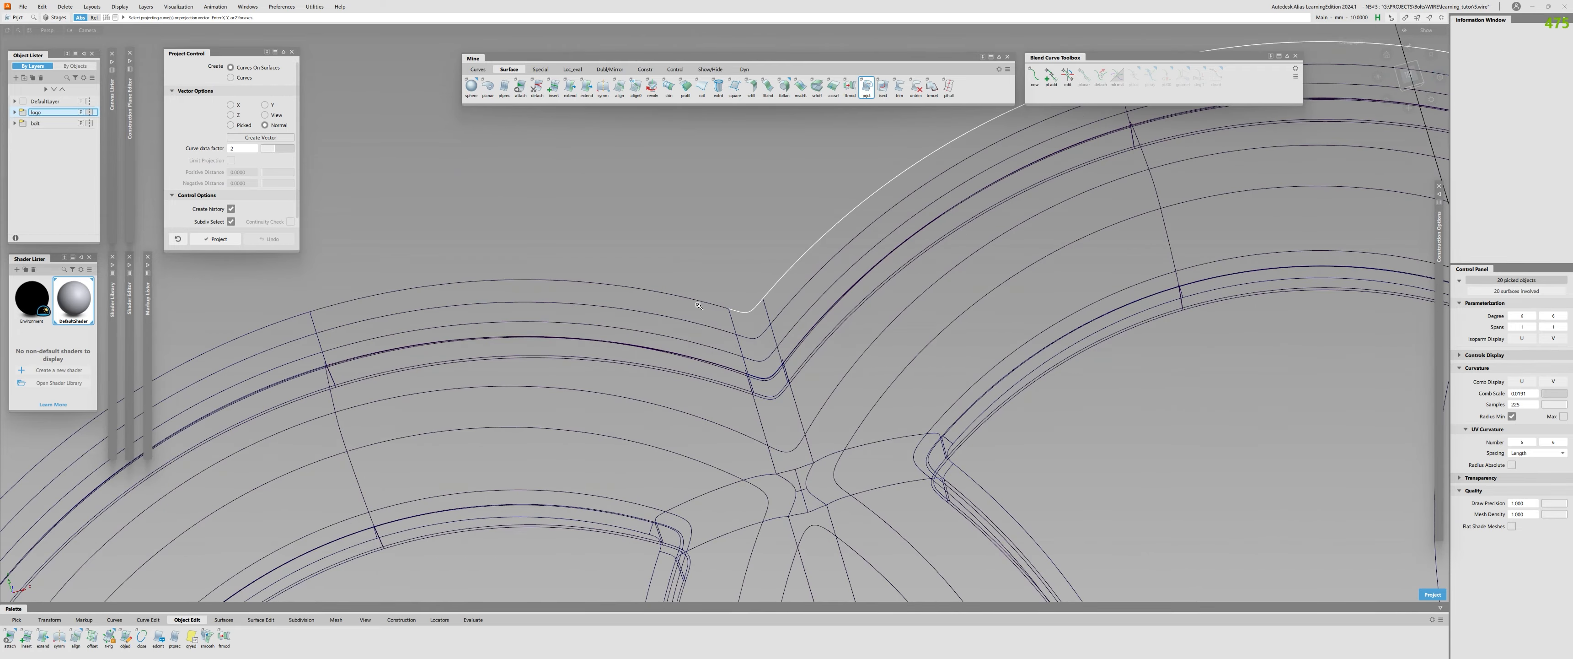
alt+shift+right_drag(692, 299, 532, 306)
alt+shift+middle_drag(532, 305, 828, 183)
alt+shift+right_drag(827, 184, 904, 186)
click(635, 251)
Project the complete outer flange outline onto the top surface and inspect the curves around the logo
alt+shift+right_drag(636, 252, 305, 318)
alt+shift+middle_drag(708, 474, 691, 397)
alt+shift+drag(691, 397, 663, 348)
key(space)
alt+shift+right_drag(663, 348, 721, 348)
alt+shift+drag(721, 348, 705, 340)
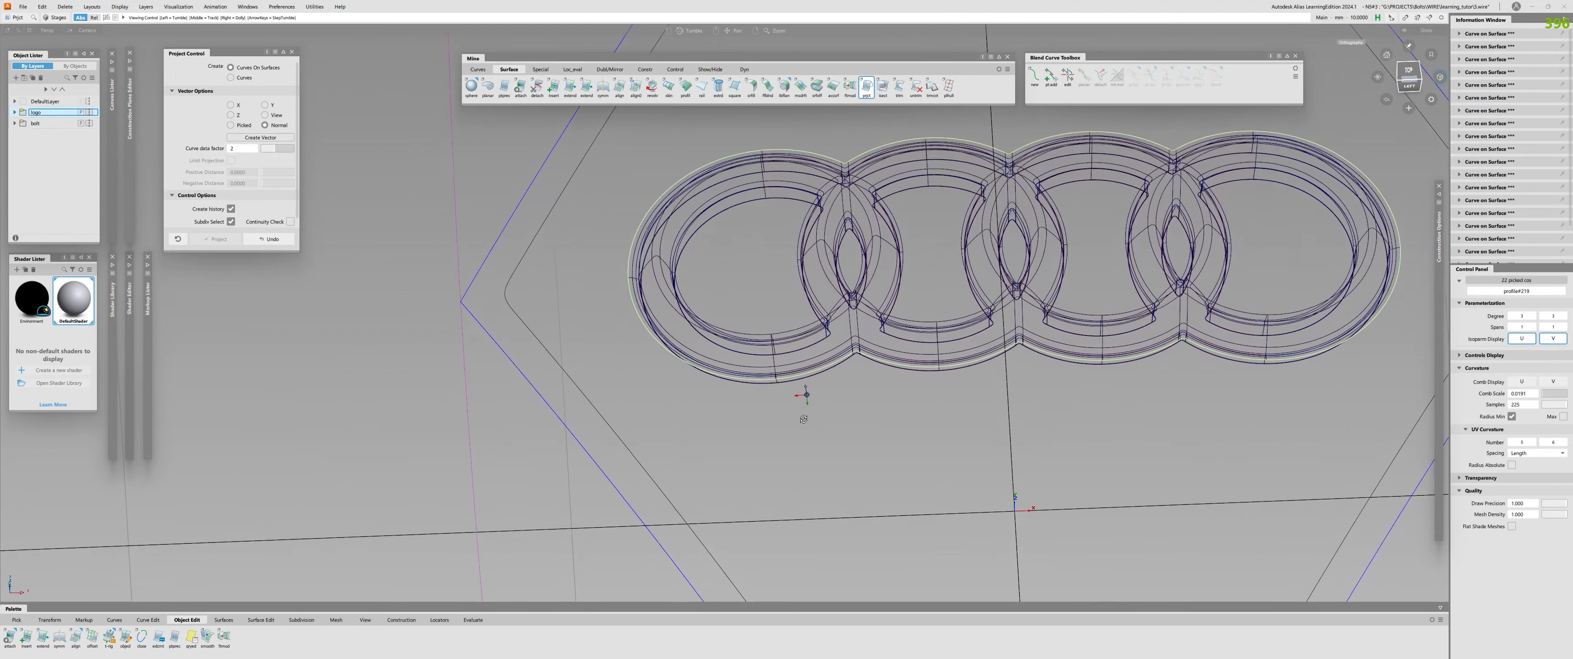
alt+shift+right_drag(705, 341, 742, 336)
alt+shift+middle_drag(714, 231, 727, 390)
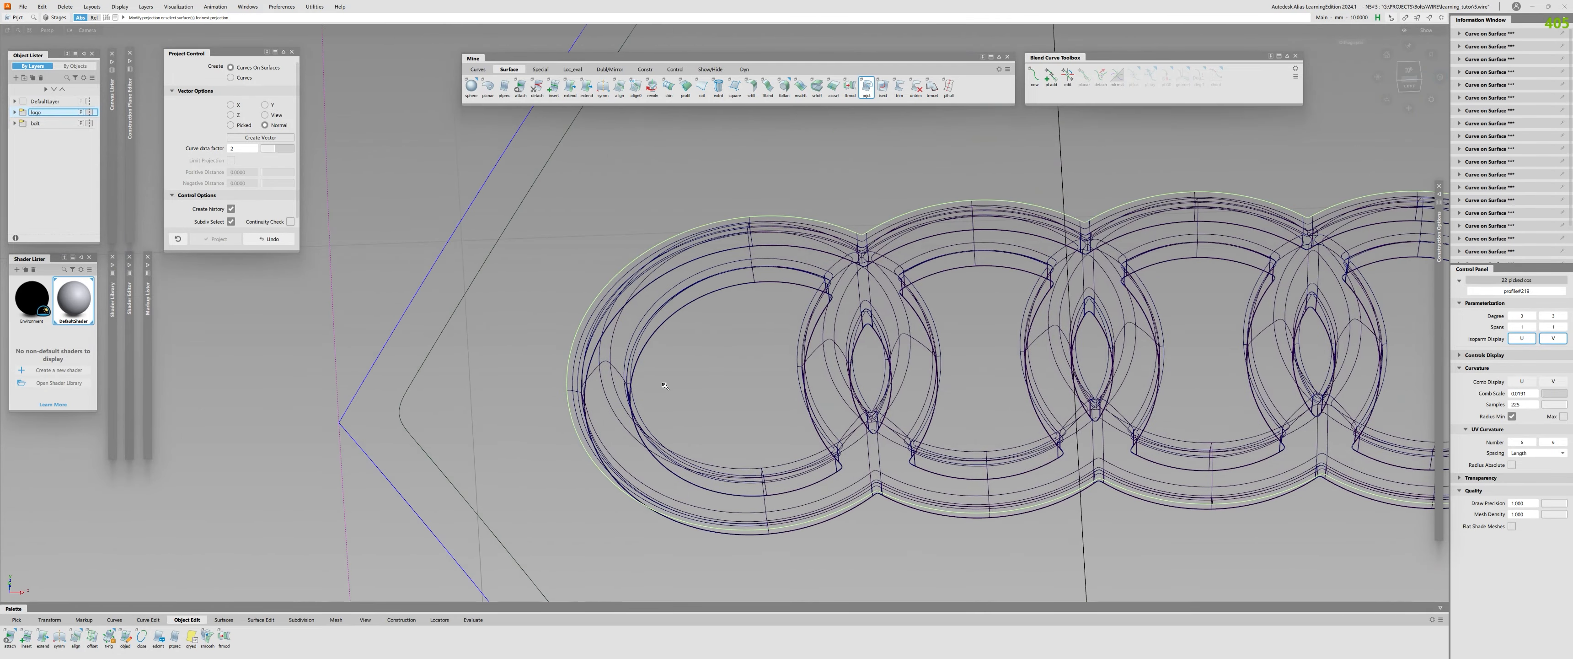
Clear the current picks and examine the inner flange edges around the first end ring and its junction with the next ring
mouse_move(727, 390)
ctrl+shift+mouse_down()
mouse_move(727, 375)
mouse_move(749, 406)
mouse_move(721, 382)
ctrl+shift+mouse_up()
alt+shift+right_drag(684, 306, 758, 271)
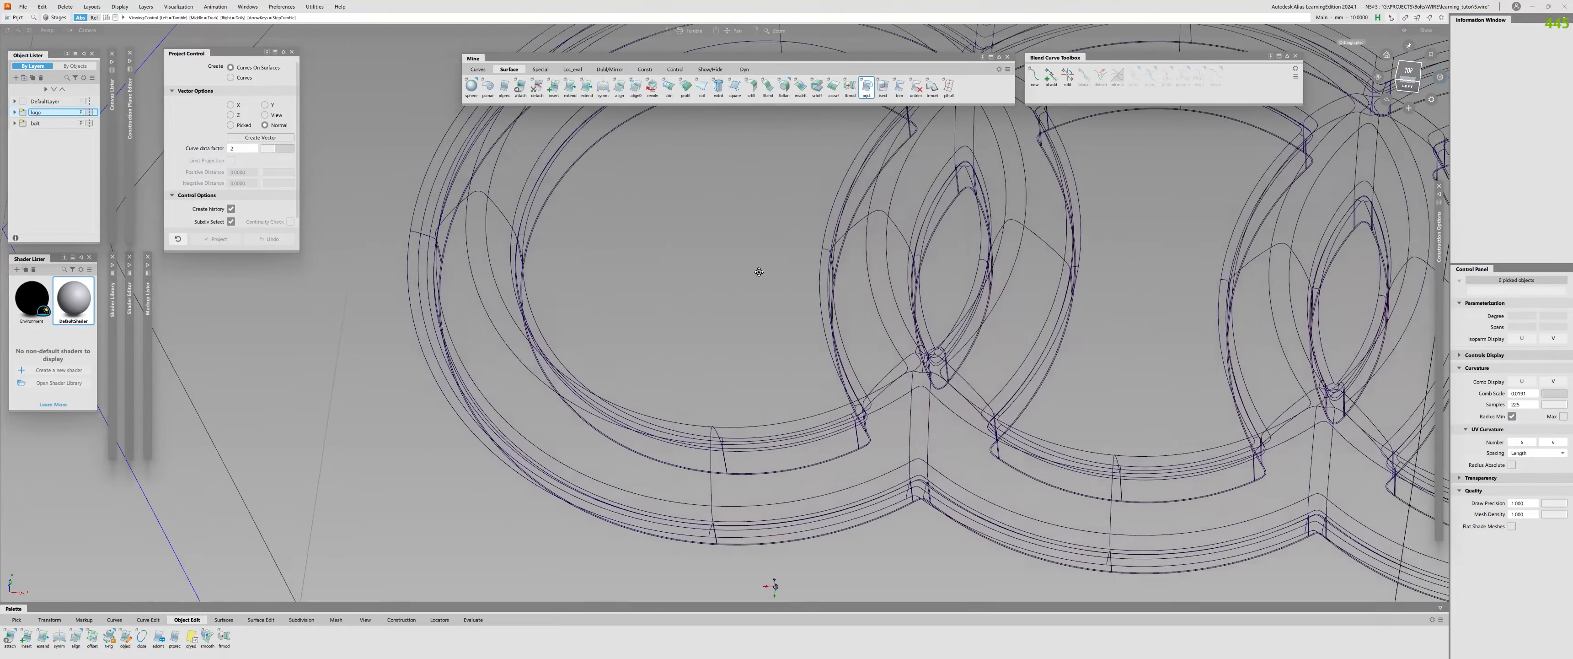
alt+shift+middle_drag(759, 270, 702, 373)
alt+shift+middle_drag(695, 320, 609, 468)
alt+shift+right_drag(609, 468, 806, 388)
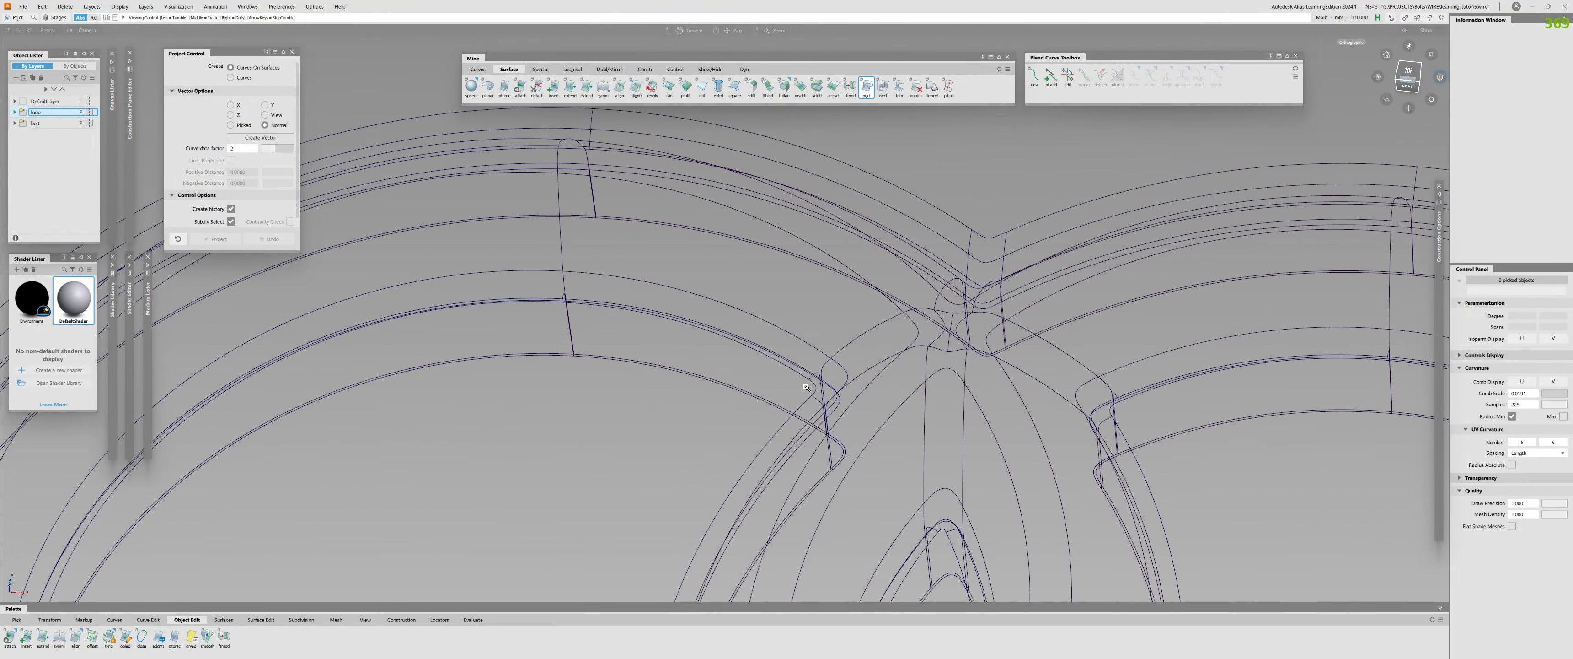
alt+shift+right_drag(743, 340, 602, 452)
alt+shift+middle_drag(568, 514, 641, 373)
alt+shift+right_drag(641, 373, 690, 366)
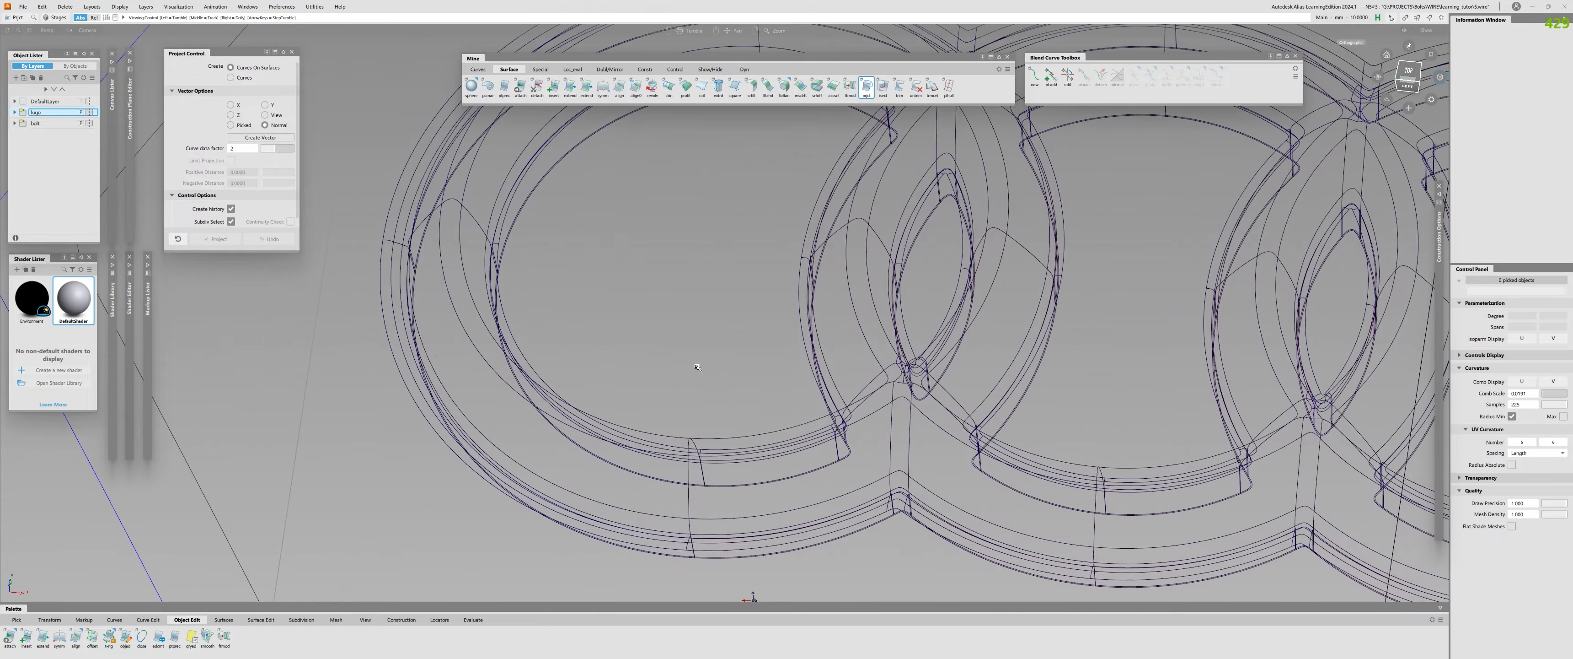
Set the bolt head's top surface as the target of a new projection for the first end ring's inner opening
alt+shift+drag(655, 282, 682, 297)
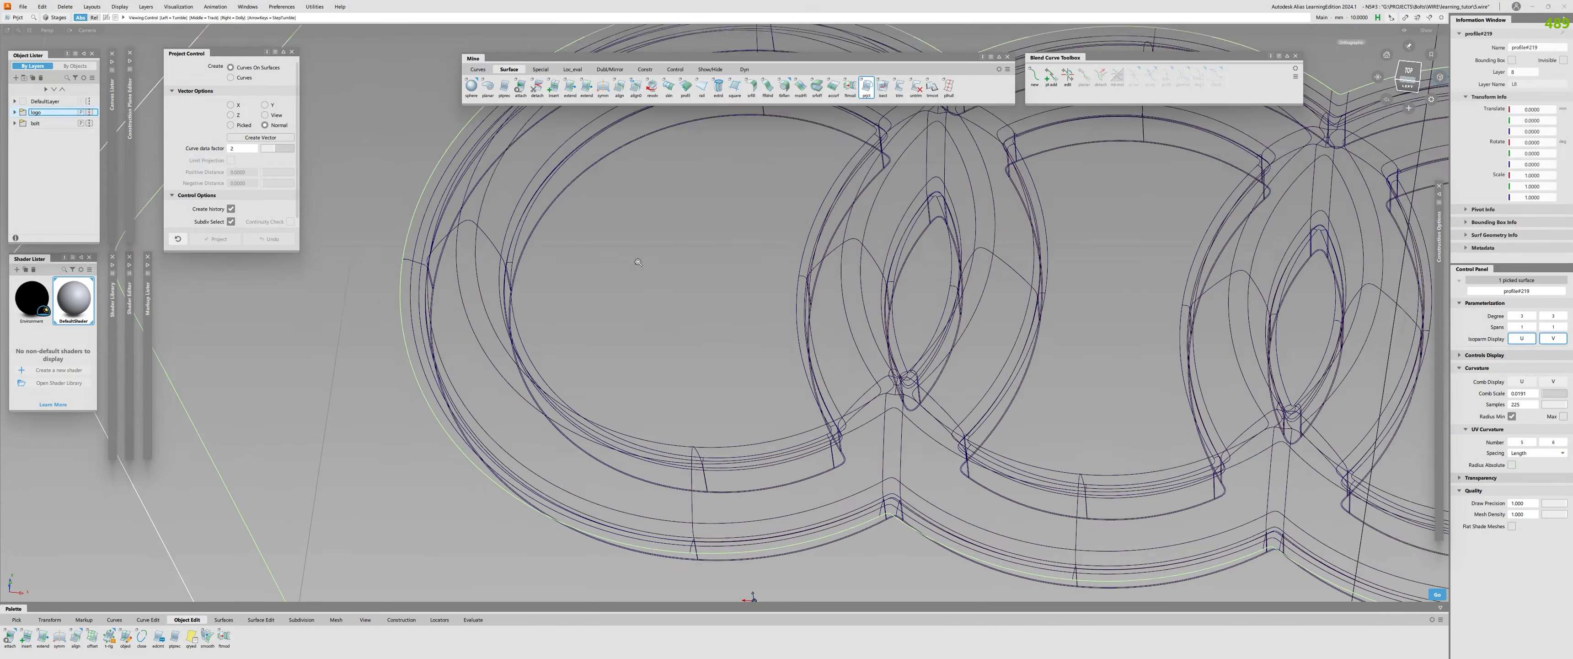
alt+shift+right_drag(681, 296, 612, 233)
alt+shift+middle_drag(612, 233, 674, 513)
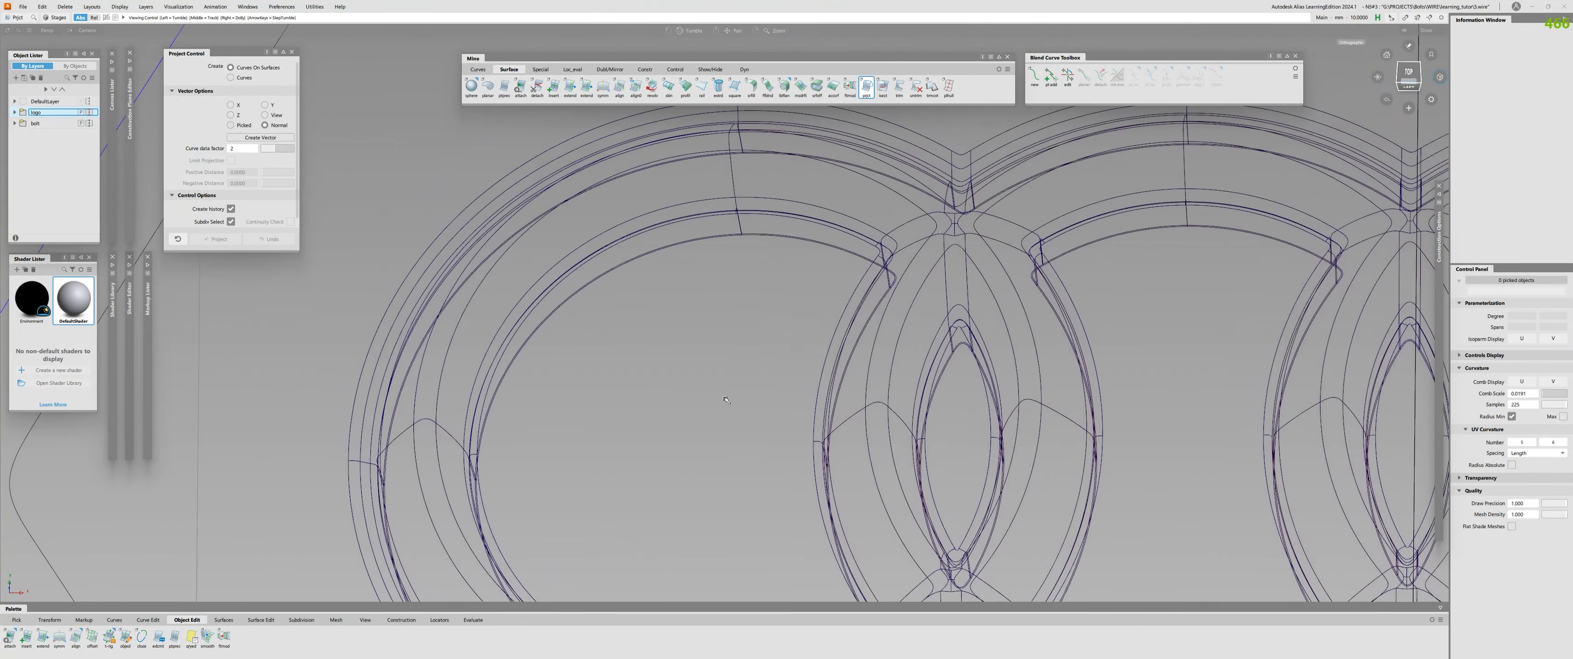
alt+shift+right_drag(674, 514, 797, 271)
alt+shift+middle_drag(798, 271, 777, 348)
alt+shift+drag(778, 347, 916, 309)
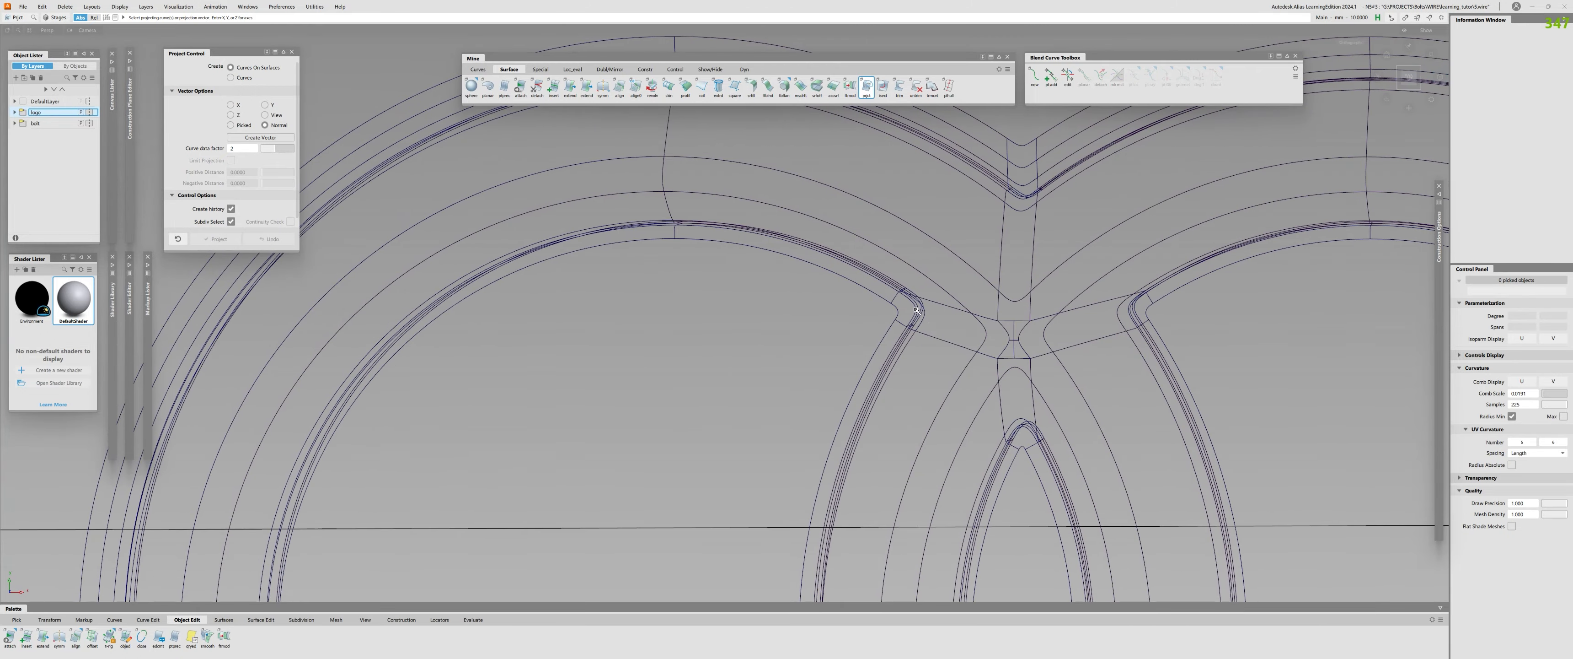
Pick the inner flange edges all around the first end ring's opening and project them onto the top surface
alt+shift+drag(598, 315, 637, 253)
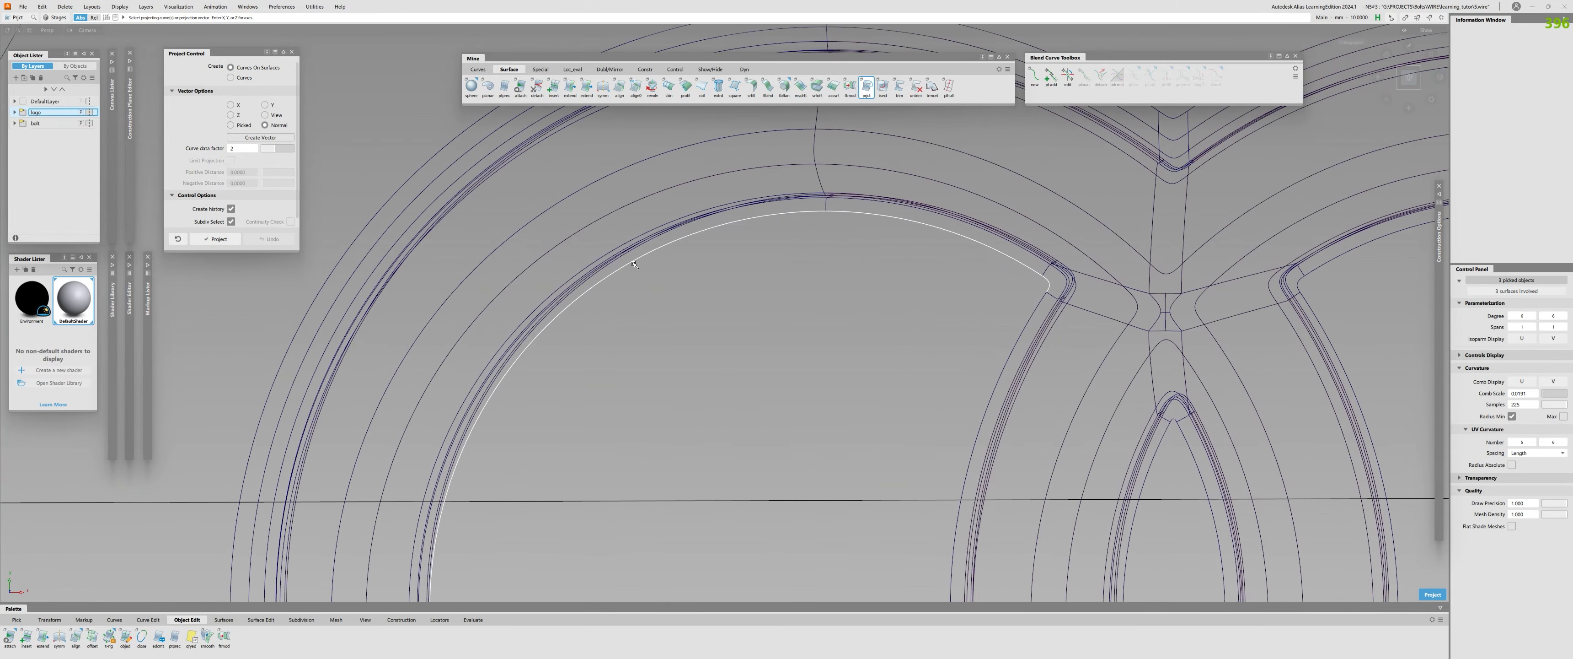
alt+shift+middle_drag(586, 507, 597, 102)
alt+shift+drag(452, 387, 502, 305)
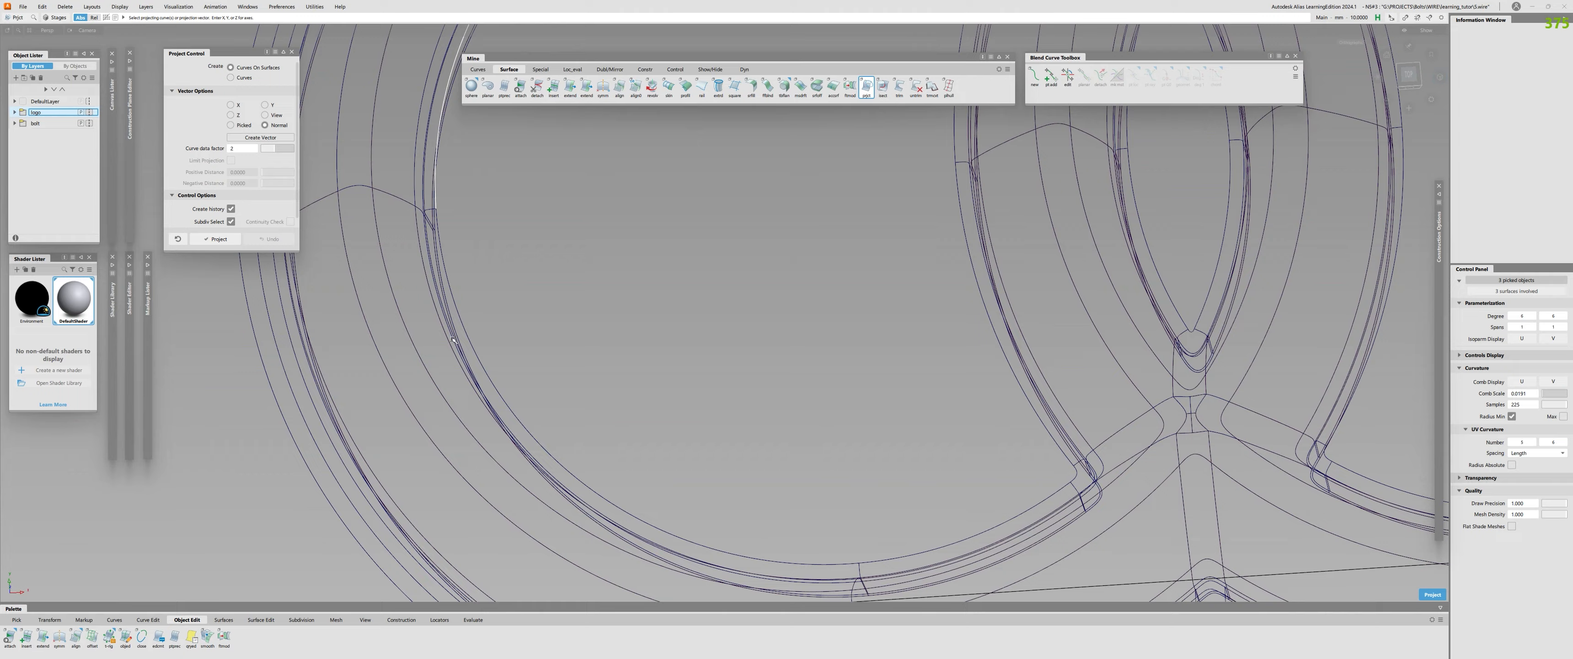
alt+shift+drag(472, 352, 837, 393)
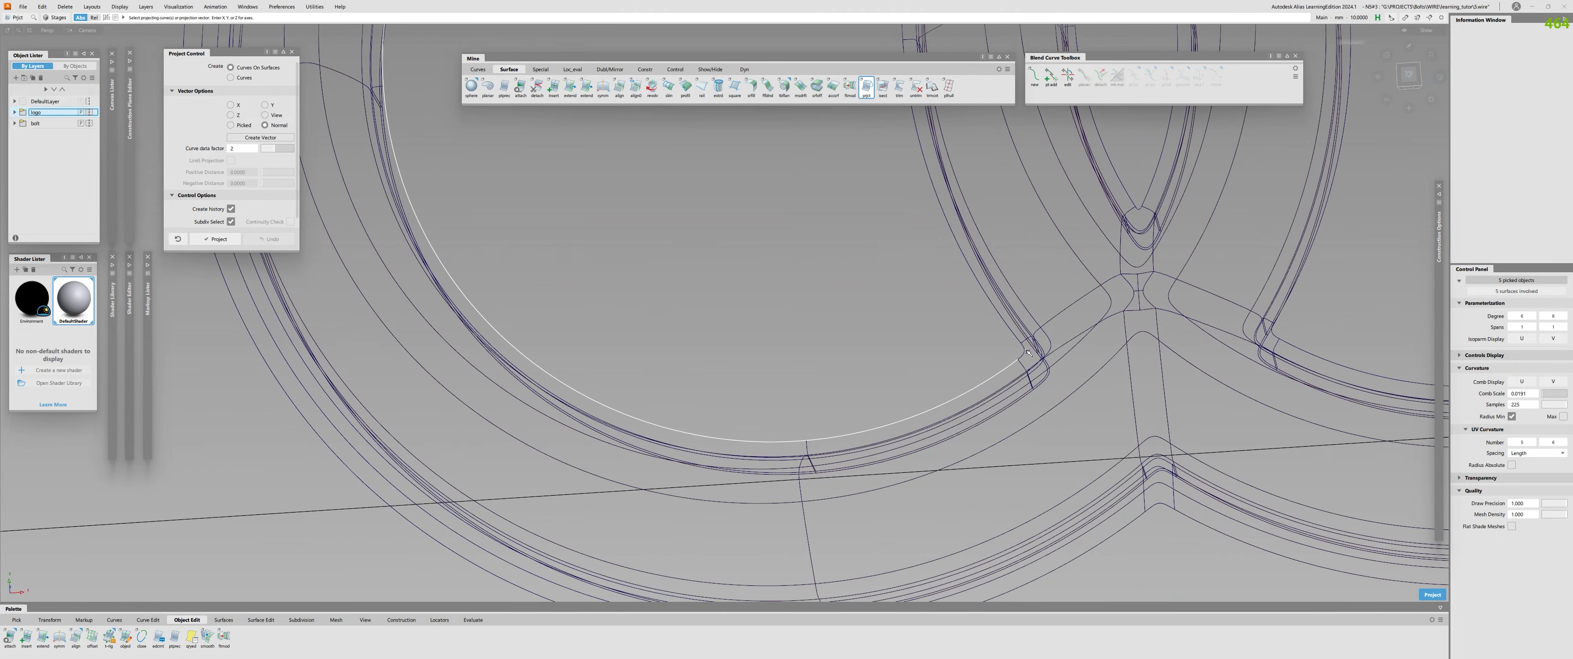
click(1014, 334)
alt+shift+right_drag(1015, 334, 425, 211)
alt+shift+middle_drag(425, 210, 387, 415)
alt+shift+right_drag(386, 415, 505, 356)
click(756, 243)
key(space)
With the top surface as target again, project the flange edges of the first almond-shaped overlap opening onto it
alt+shift+middle_drag(504, 357, 311, 485)
click(310, 486)
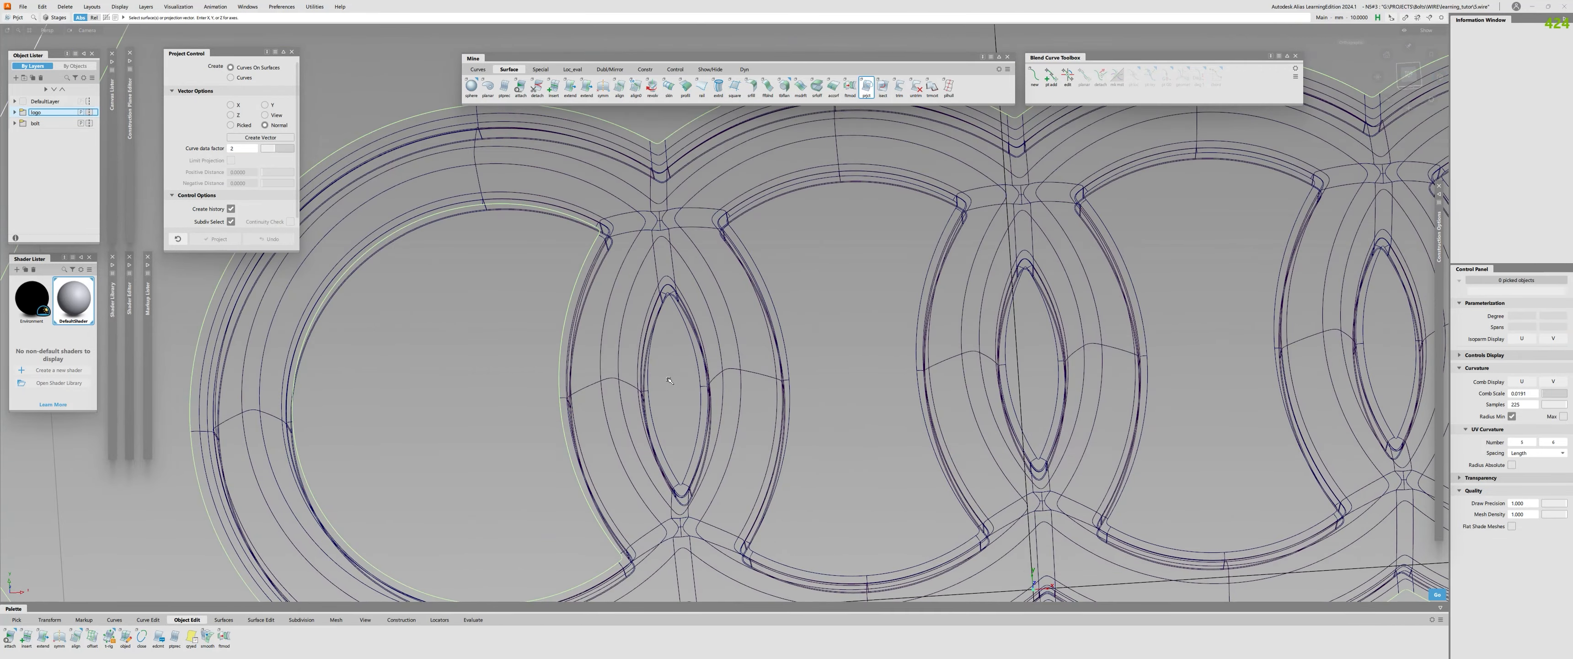
key(space)
alt+shift+right_drag(313, 486, 678, 292)
alt+shift+drag(679, 293, 979, 162)
alt+shift+middle_drag(979, 163, 786, 168)
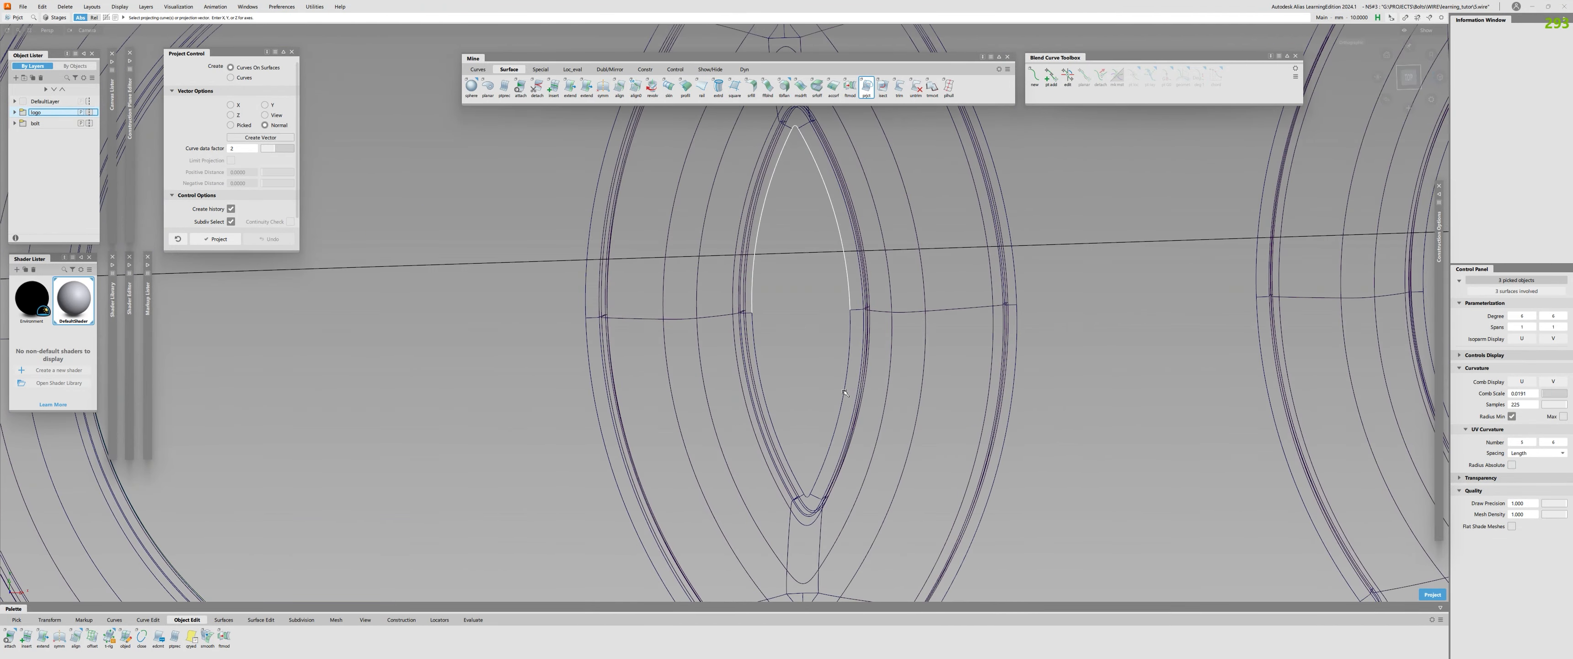
click(798, 481)
alt+shift+right_drag(798, 482, 611, 513)
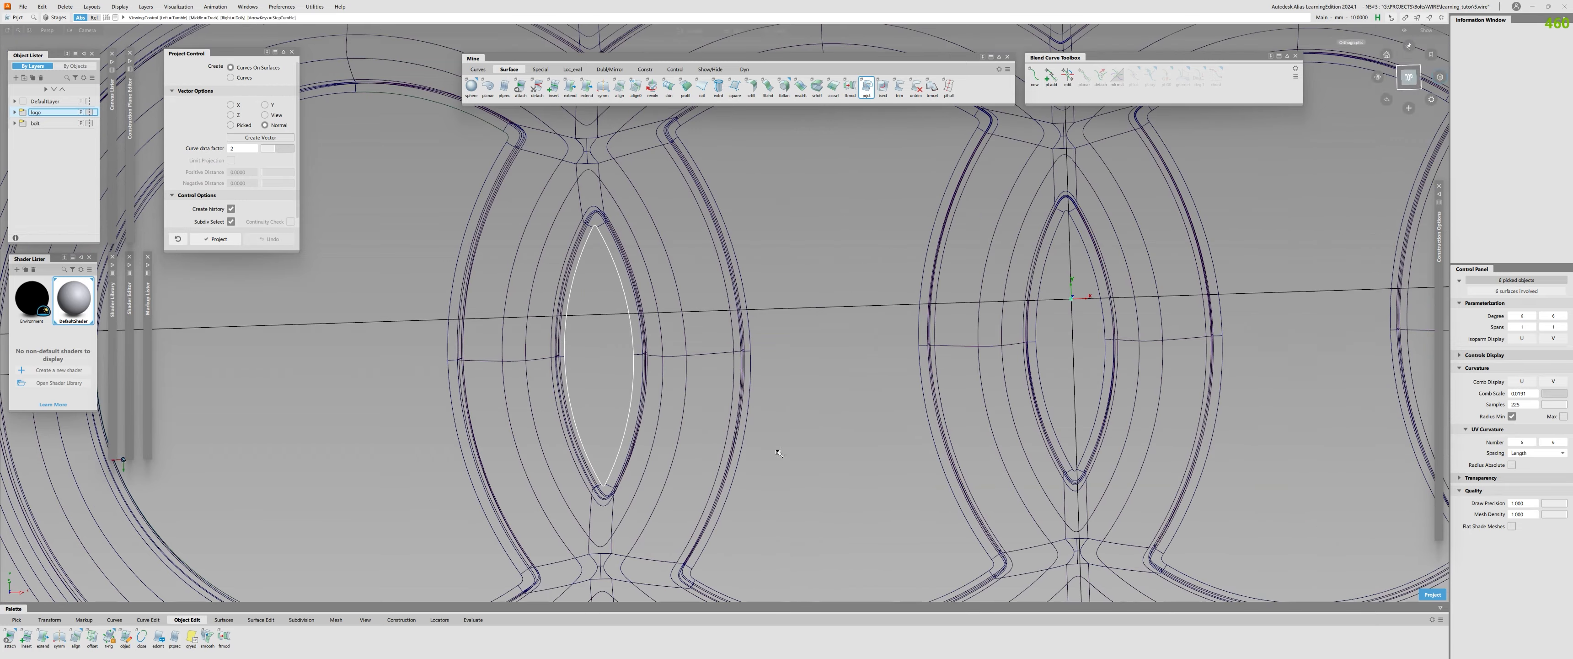
key(space)
Set the top surface as target and pick the upper and side flange edges of the second ring's inner opening
alt+shift+middle_drag(895, 442, 769, 471)
click(511, 367)
key(space)
alt+shift+middle_drag(687, 229, 655, 356)
alt+shift+right_drag(656, 355, 804, 238)
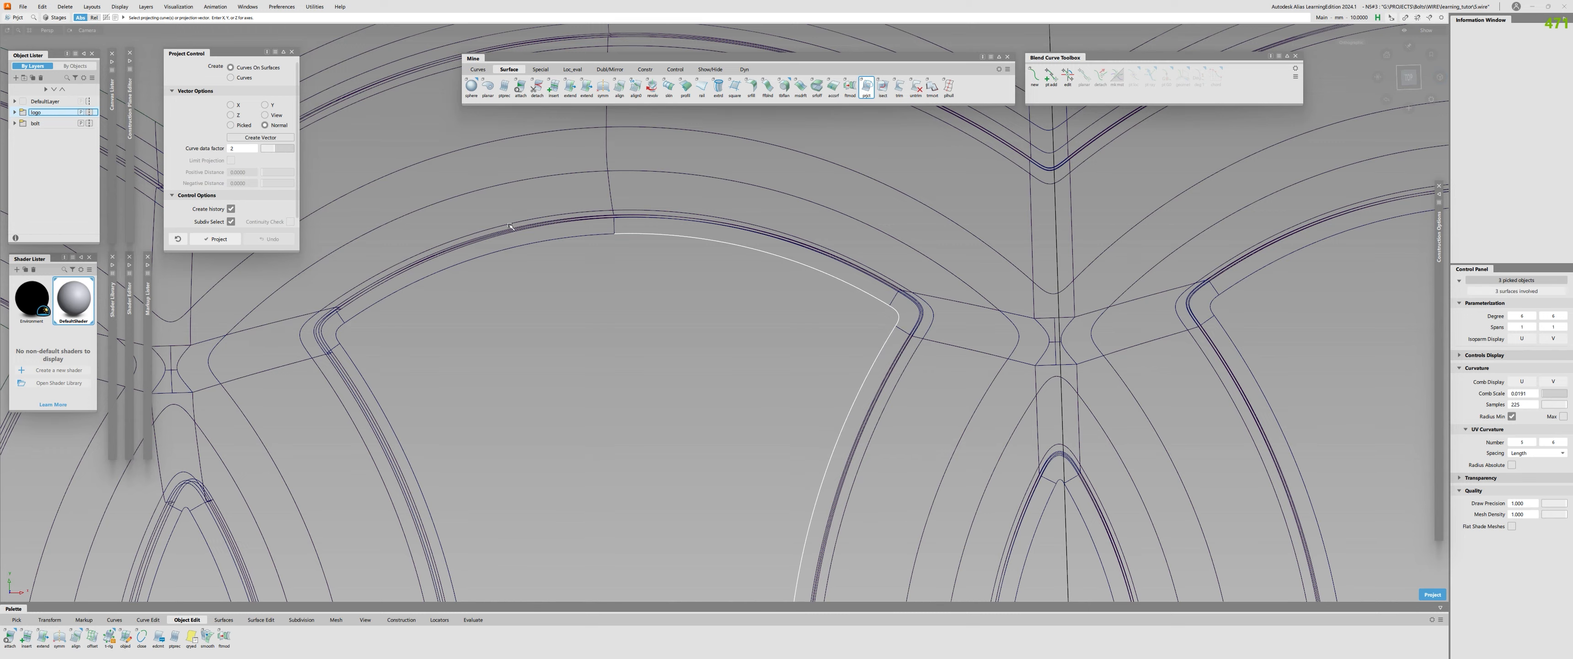
click(352, 364)
alt+shift+right_drag(353, 364, 251, 403)
alt+shift+middle_drag(306, 452, 281, 125)
alt+shift+right_drag(452, 269, 523, 273)
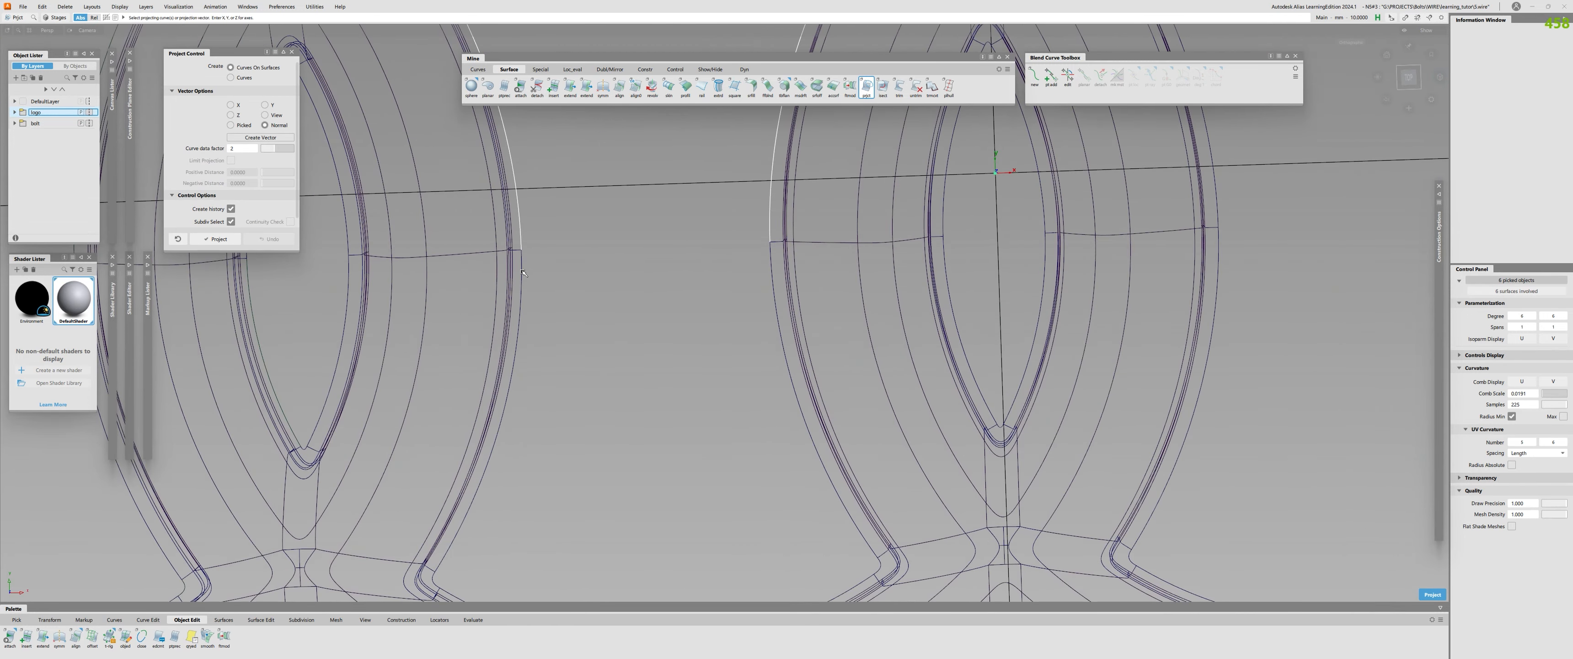
Pick the lower flange edges of the second ring's opening and project the closed loop onto the top surface
click(773, 303)
alt+shift+middle_drag(717, 446, 664, 217)
alt+shift+right_drag(664, 218, 763, 239)
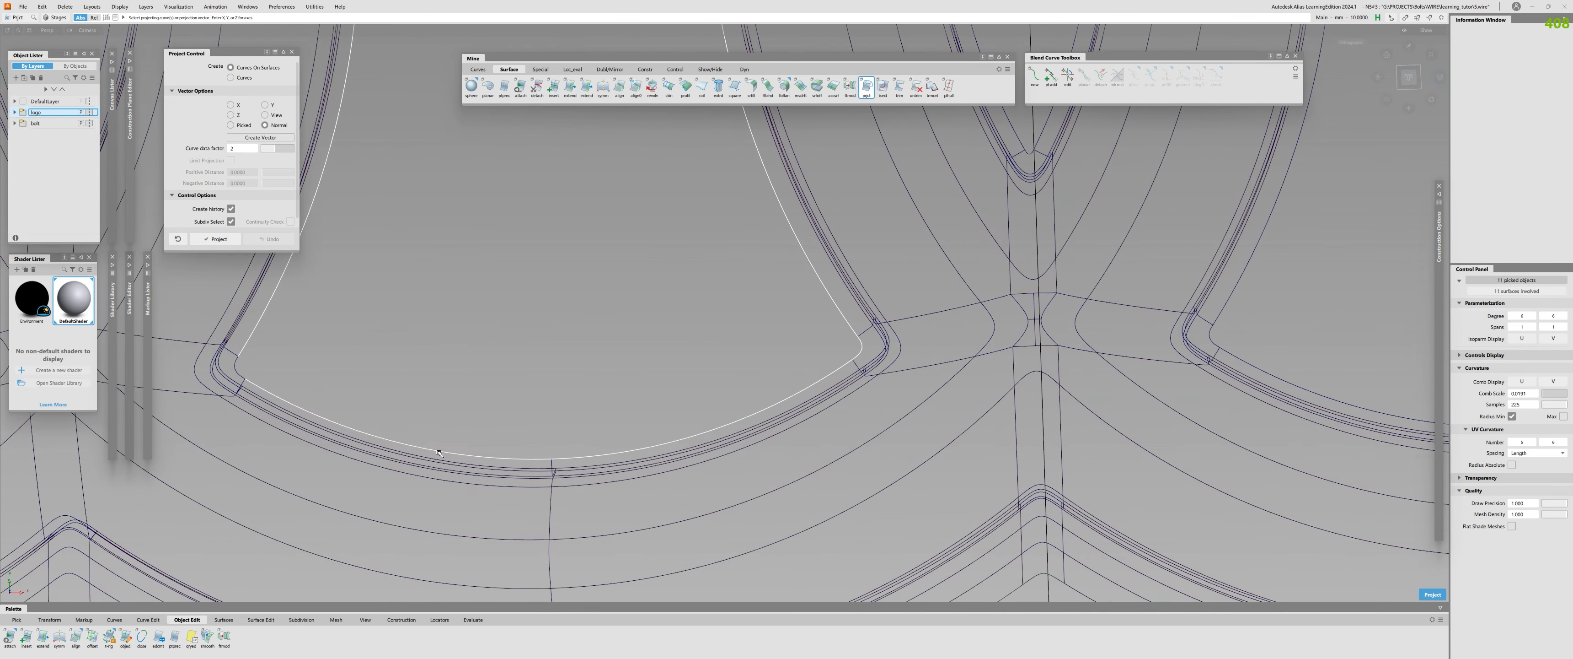
alt+shift+right_drag(340, 375, 269, 388)
alt+shift+middle_drag(549, 250, 422, 450)
alt+shift+right_drag(422, 449, 488, 446)
Pick the flange edges of the central almond-shaped opening and project them onto the top surface
ctrl+shift+drag(632, 348, 635, 301)
alt+shift+right_drag(635, 301, 703, 282)
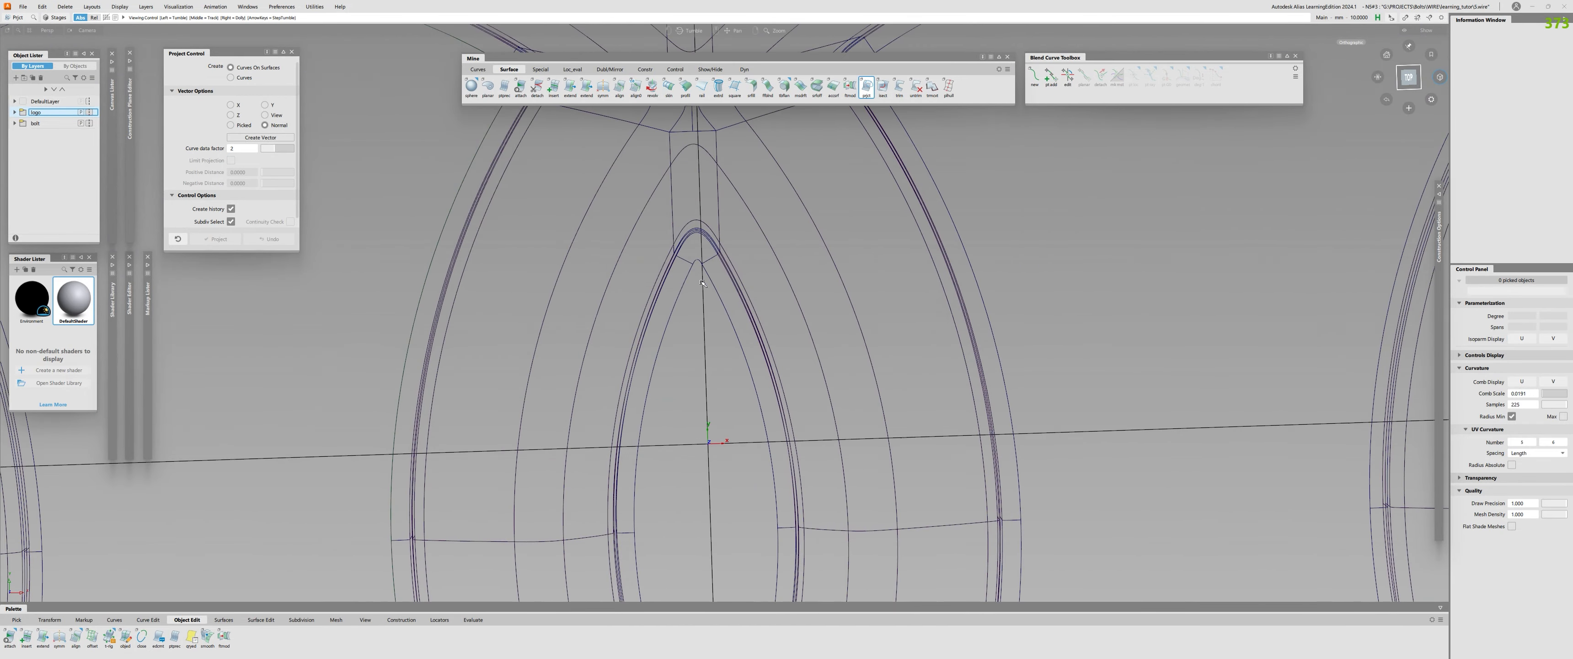
click(714, 278)
alt+shift+middle_drag(714, 278, 742, 408)
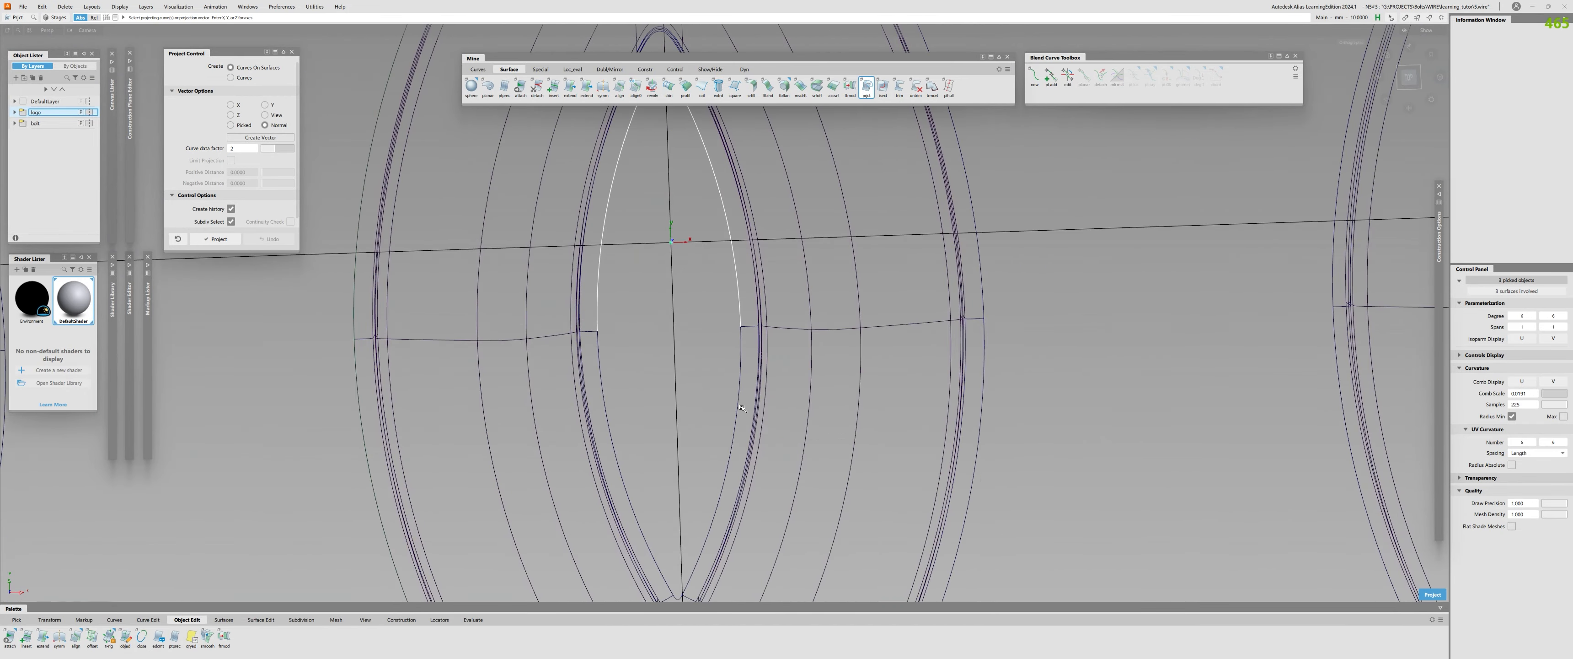
alt+shift+middle_drag(692, 477, 641, 388)
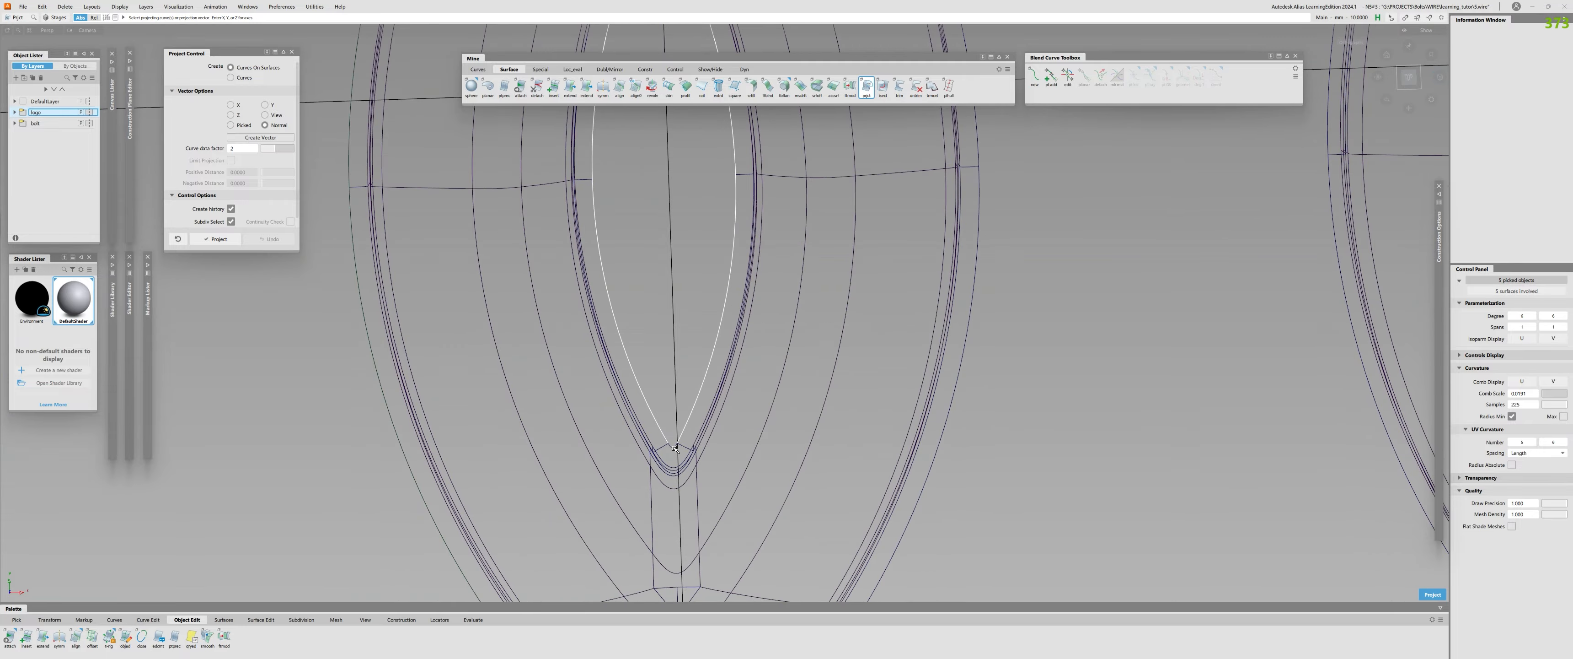
alt+shift+right_drag(676, 449, 581, 455)
alt+shift+middle_drag(710, 305, 663, 482)
key(space)
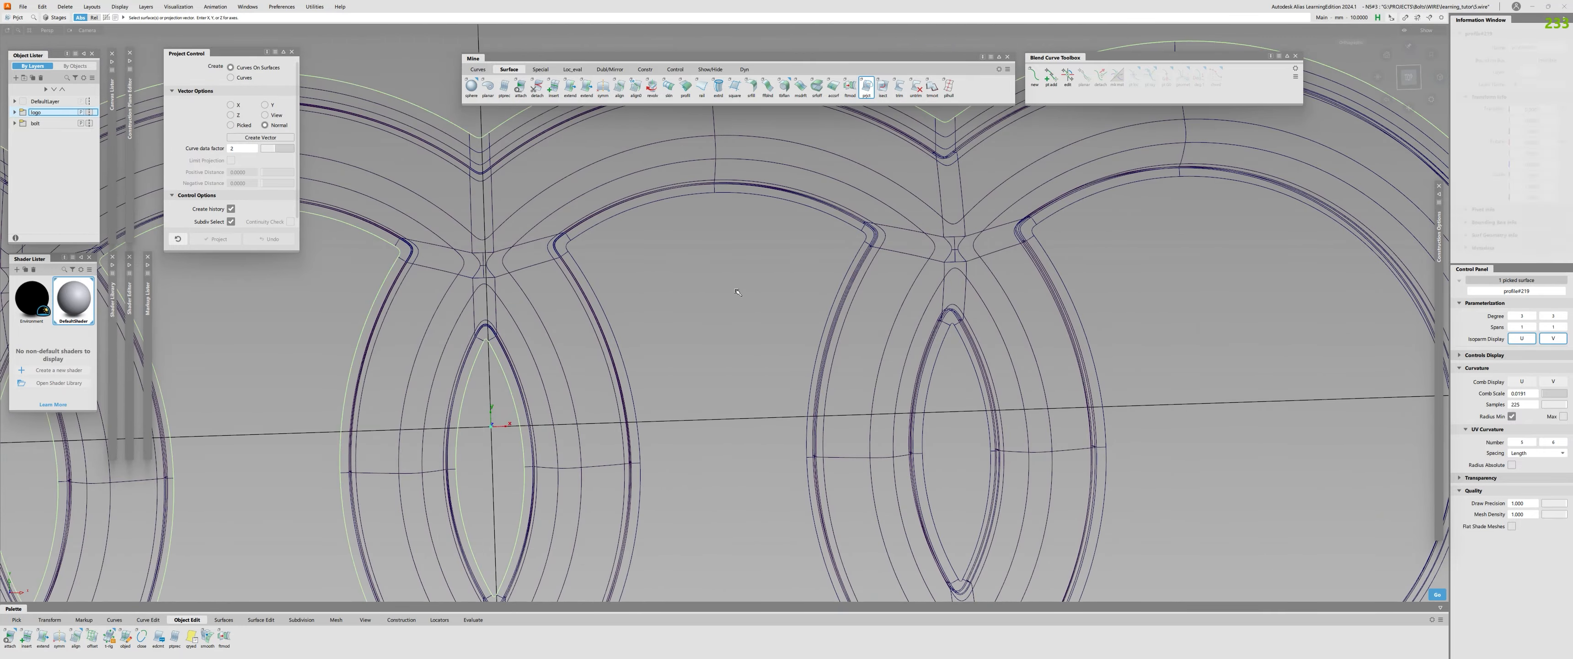
Accept the top surface as target and pick the upper and side flange edges of the third ring's inner opening
key(space)
alt+shift+right_drag(738, 292, 894, 283)
alt+shift+middle_drag(904, 250, 878, 346)
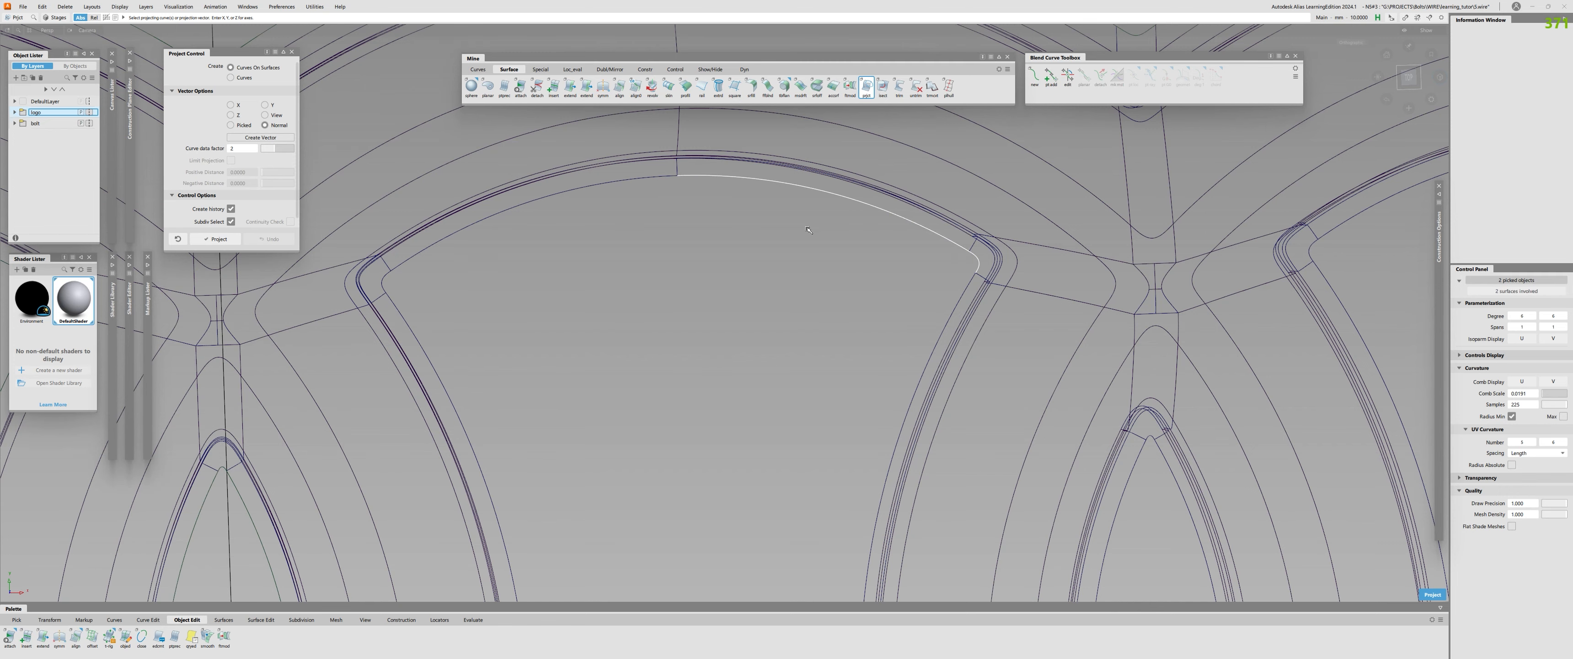
click(395, 309)
alt+shift+right_drag(395, 309, 506, 255)
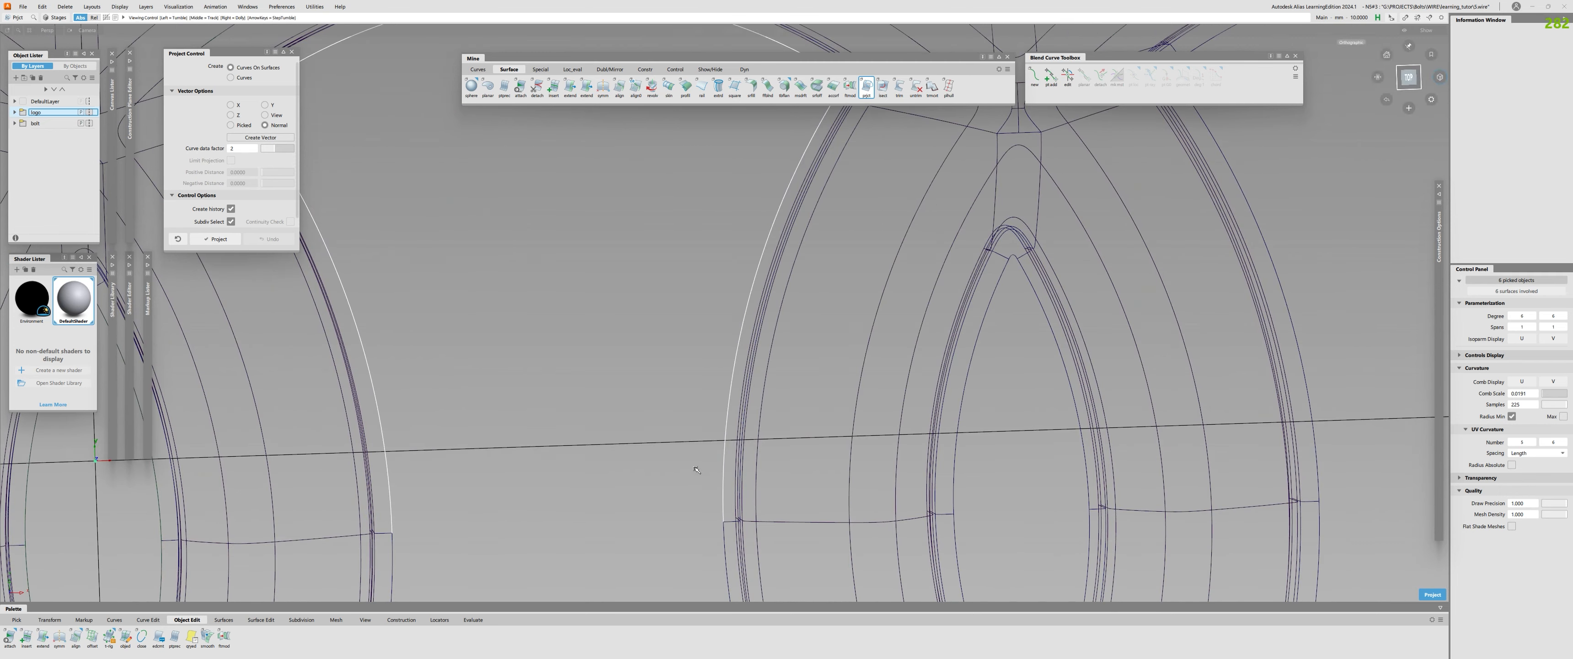
alt+shift+middle_drag(697, 470, 409, 269)
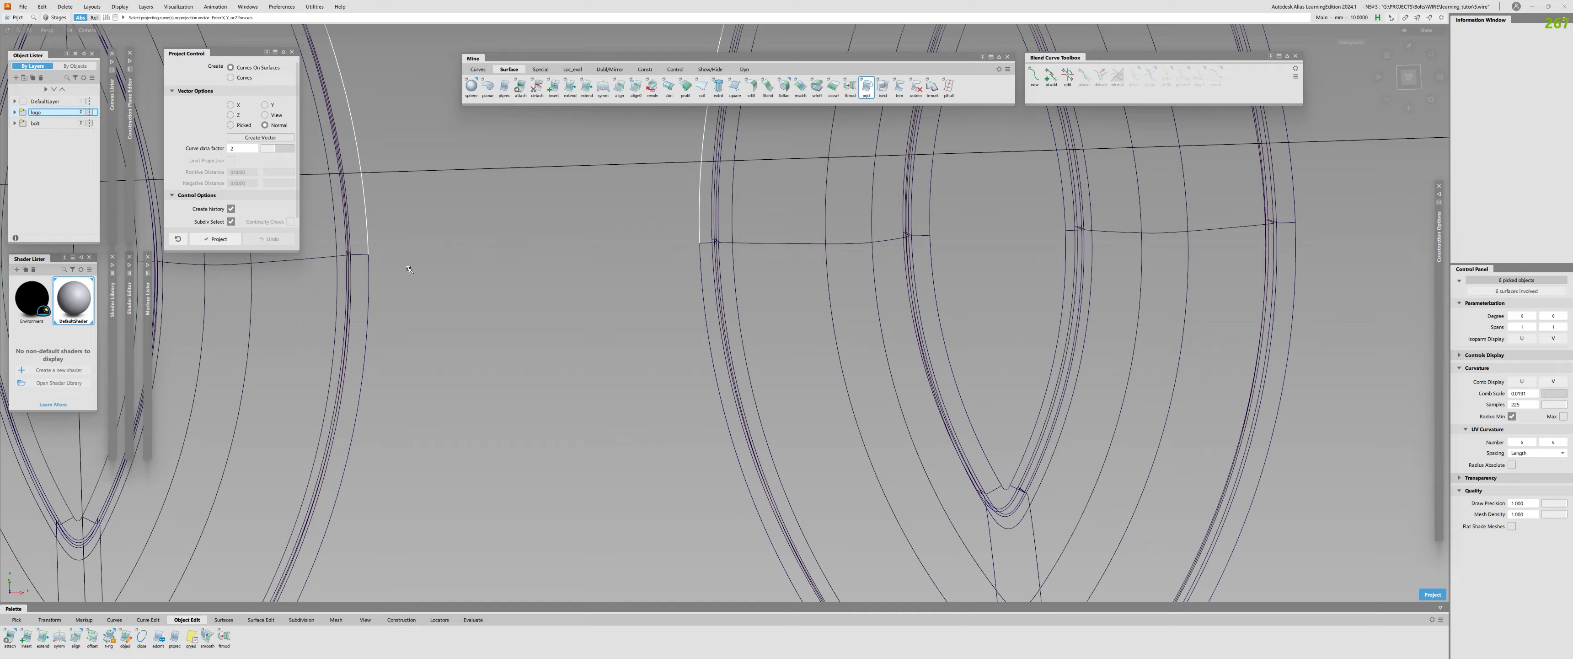
Complete the third ring's opening with its lower flange edges and project the loop onto the top surface
click(705, 295)
alt+shift+right_drag(705, 295, 519, 318)
alt+shift+middle_drag(519, 391, 532, 245)
alt+shift+right_drag(244, 342, 446, 355)
alt+shift+middle_drag(446, 355, 669, 349)
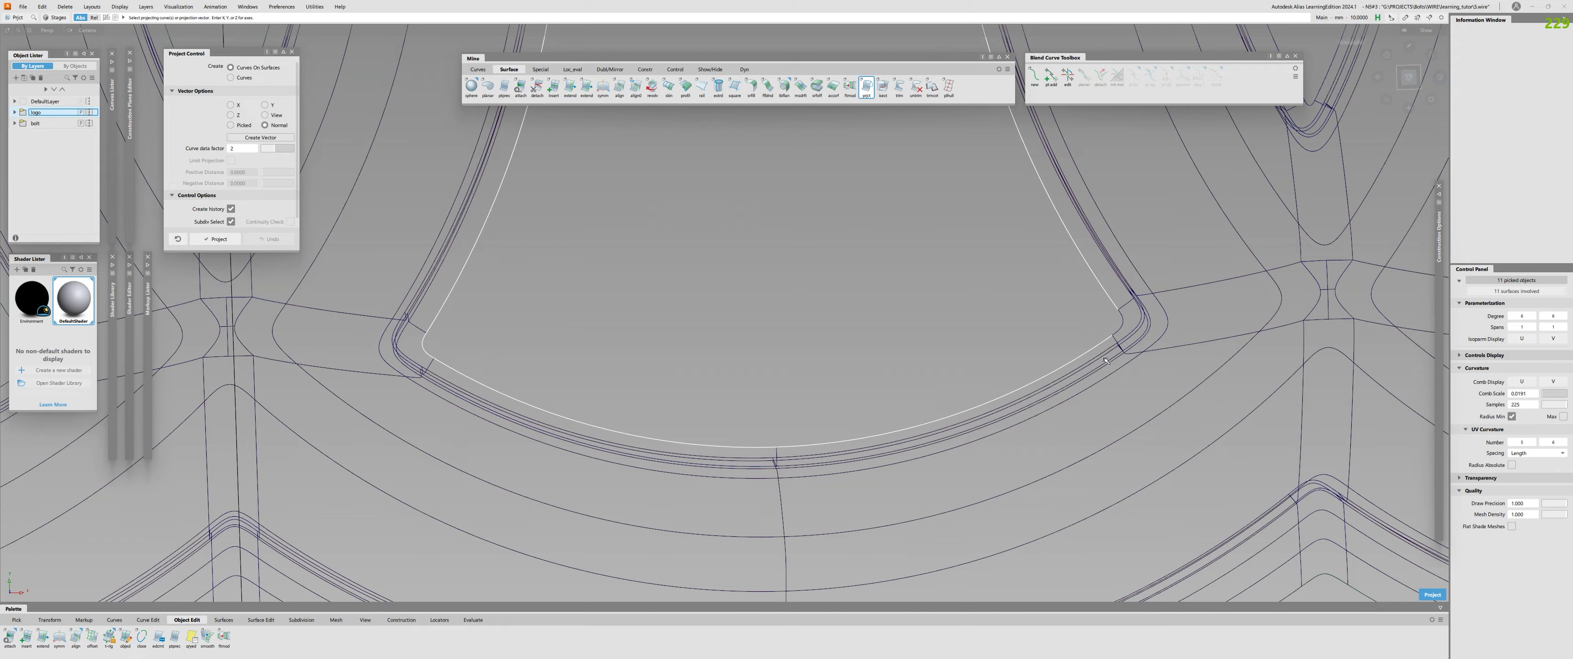
click(1122, 329)
key(space)
Set the top surface as the projection target for the third almond-shaped overlap opening
alt+shift+right_drag(1122, 329, 772, 318)
alt+shift+middle_drag(772, 318, 489, 520)
alt+shift+right_drag(489, 520, 640, 227)
alt+shift+middle_drag(640, 227, 604, 360)
key(space)
alt+shift+right_drag(606, 362, 684, 324)
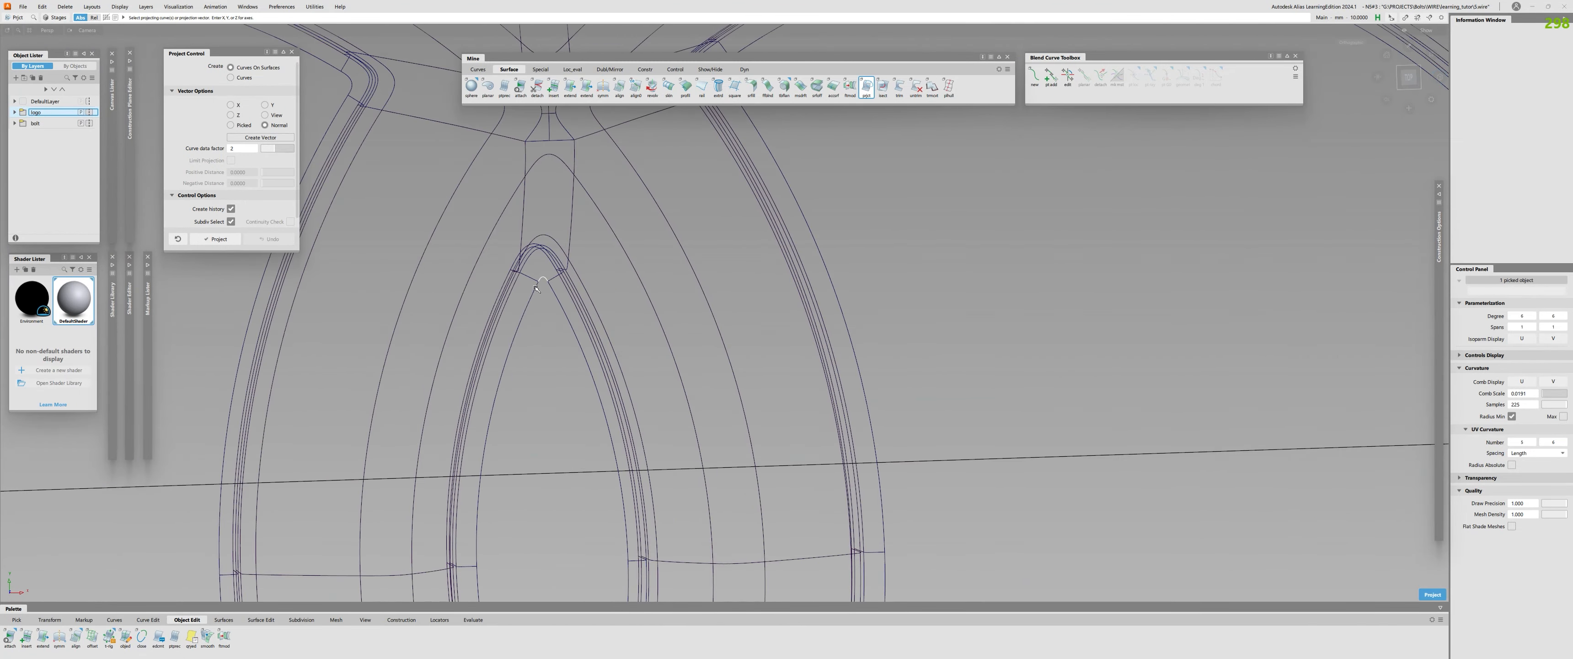
Pick the flange edges around the third almond-shaped opening and project them onto the top surface
click(552, 291)
alt+shift+right_drag(552, 291, 415, 476)
alt+shift+middle_drag(416, 477, 417, 318)
alt+shift+right_drag(417, 318, 540, 415)
alt+shift+middle_drag(541, 416, 574, 356)
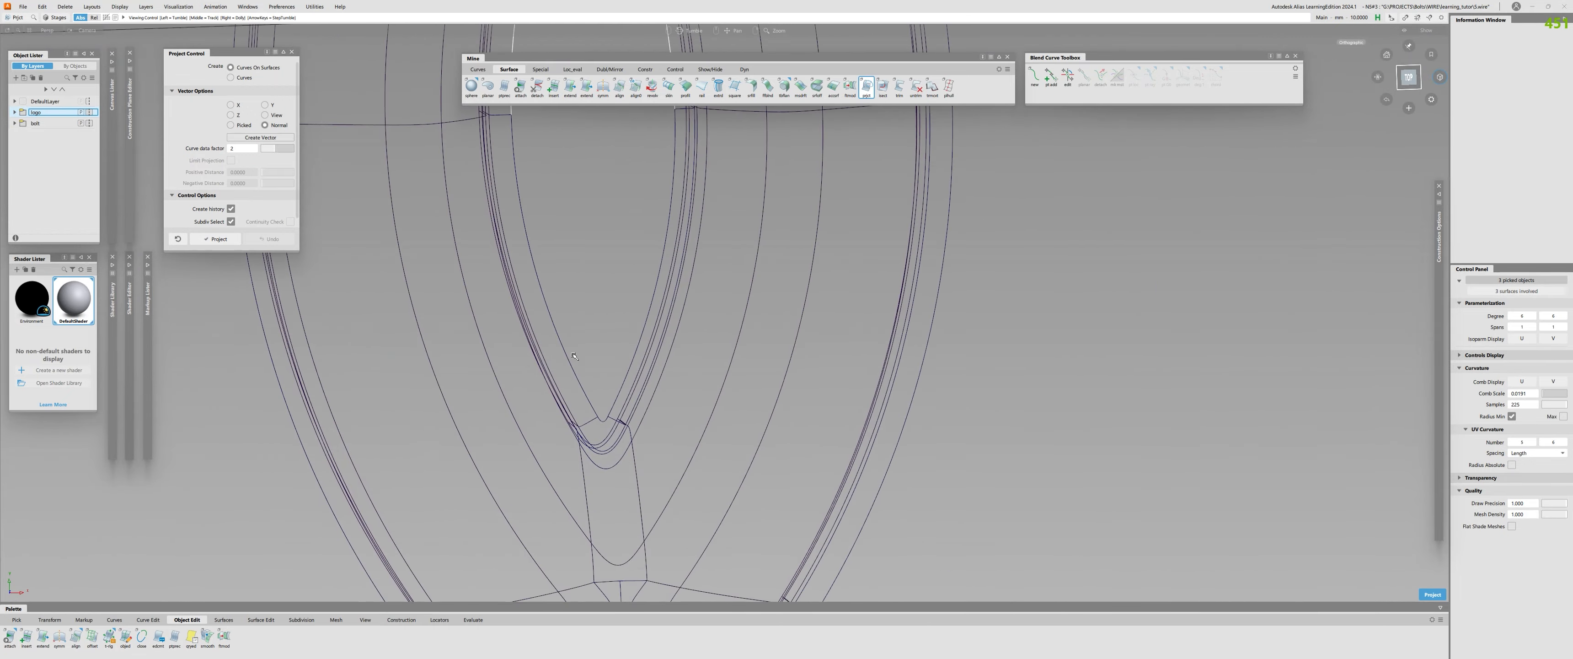
alt+shift+right_drag(597, 366, 501, 195)
key(space)
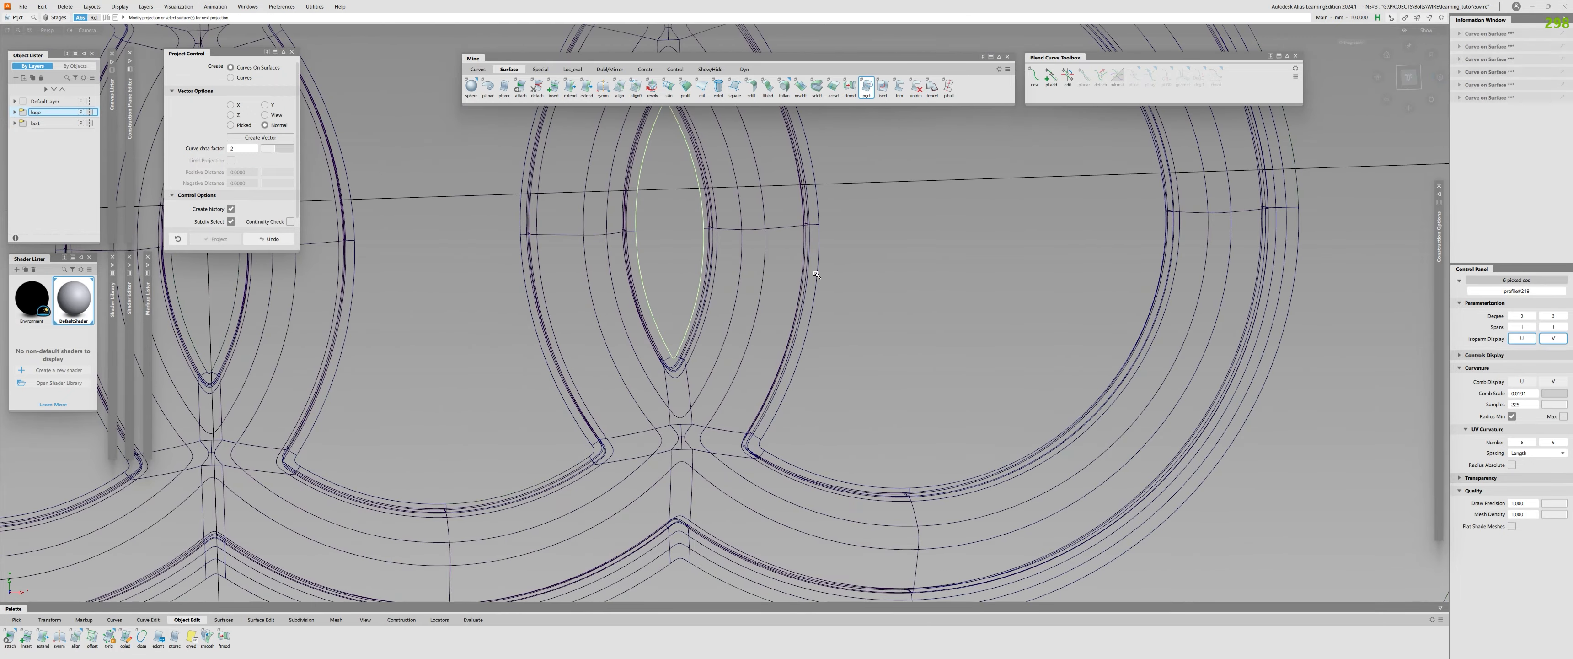
Set the top surface as the projection target for the fourth ring's inner opening and pick its upper and inner-side flange edges
alt+shift+middle_drag(501, 196, 385, 449)
key(space)
alt+shift+right_drag(391, 201, 498, 162)
alt+shift+middle_drag(498, 162, 612, 309)
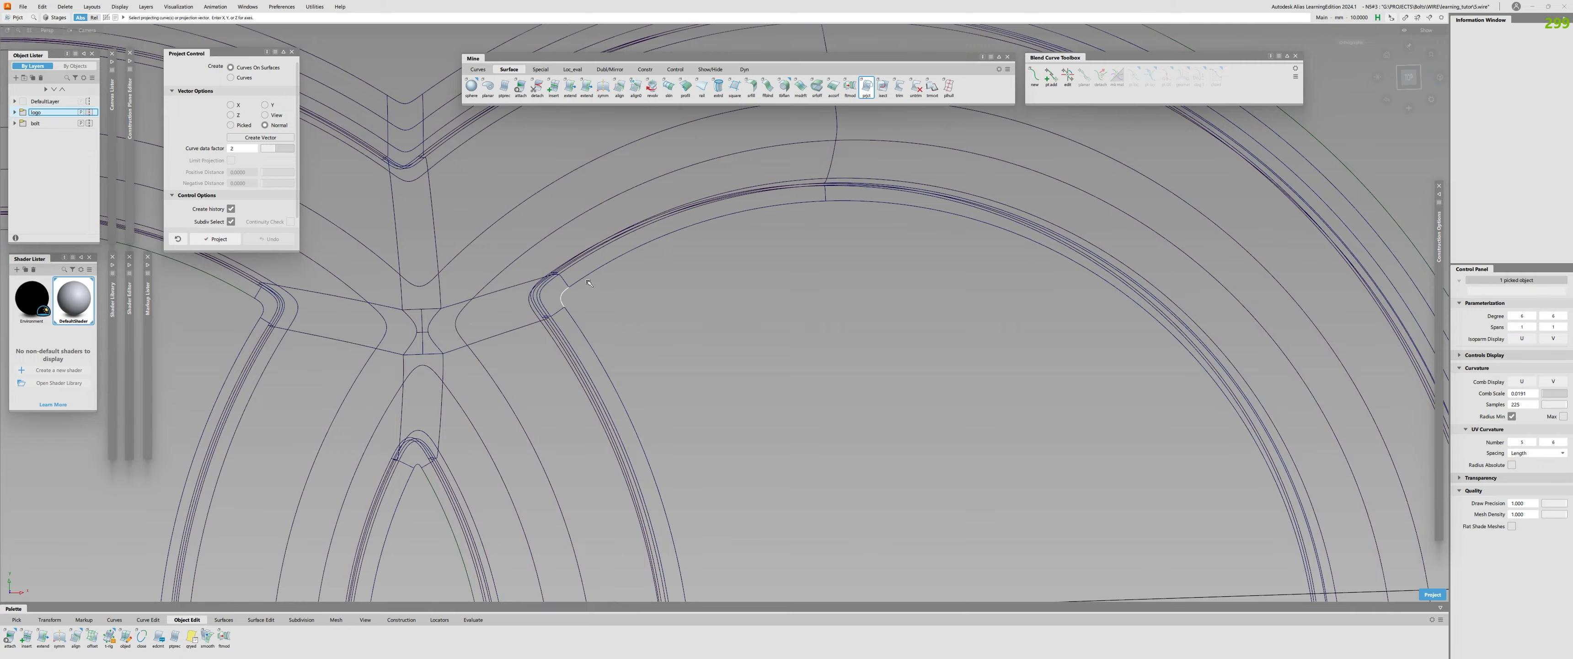
click(861, 201)
alt+shift+right_drag(861, 202, 776, 256)
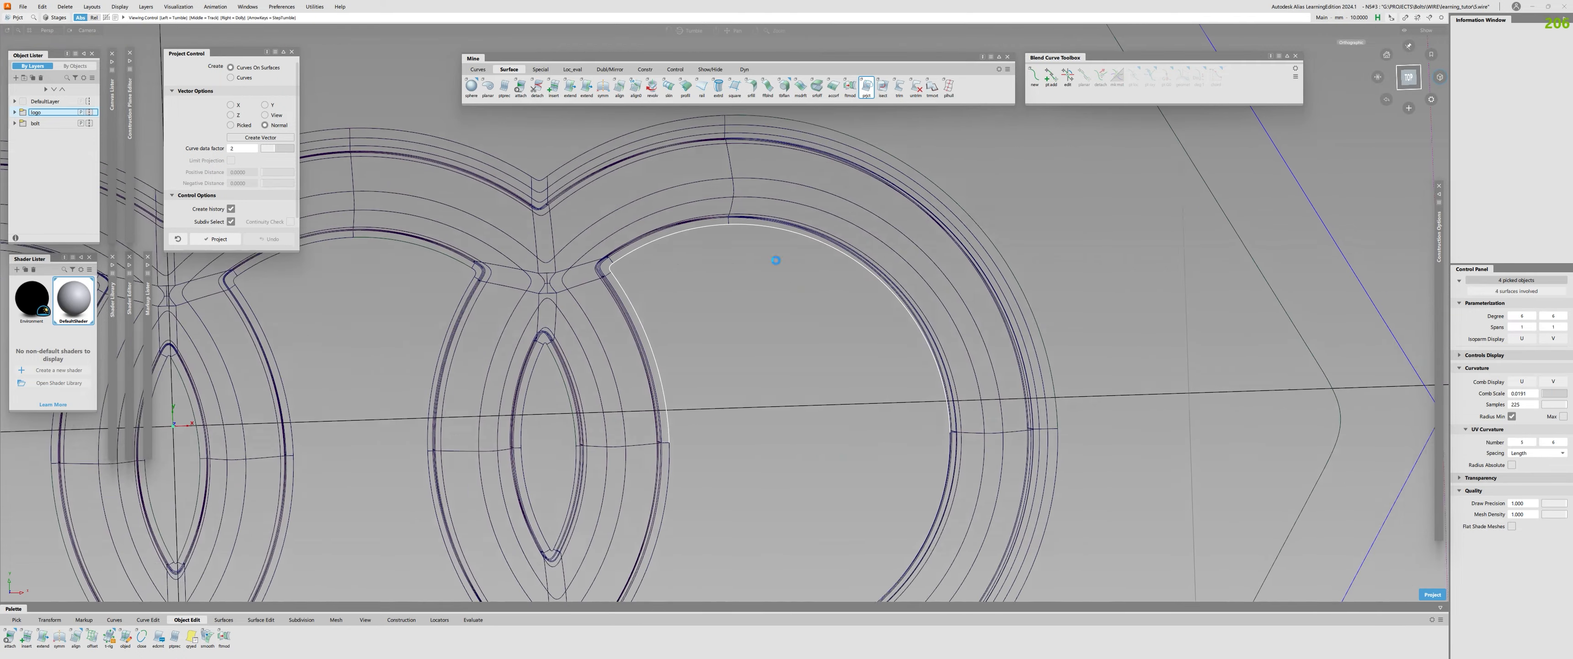
Complete the fourth ring's opening with its outer-side and lower flange edges and project the loop onto the top surface
alt+shift+middle_drag(776, 256, 733, 158)
alt+shift+right_drag(733, 159, 904, 281)
alt+shift+middle_drag(904, 281, 800, 256)
alt+shift+right_drag(800, 257, 839, 246)
click(906, 229)
alt+shift+middle_drag(840, 246, 1044, 333)
alt+shift+right_drag(1045, 333, 1078, 316)
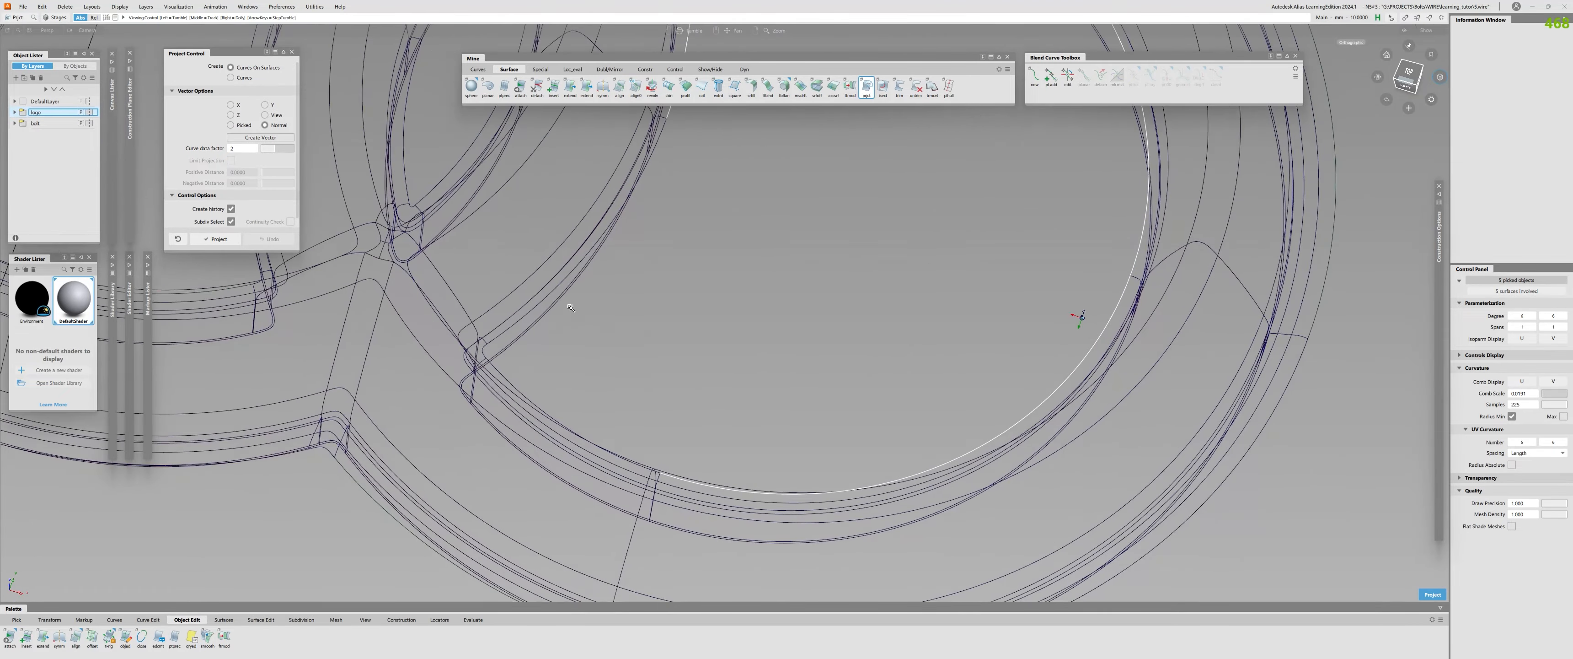
alt+shift+middle_drag(1078, 316, 1197, 333)
alt+shift+drag(631, 346, 619, 382)
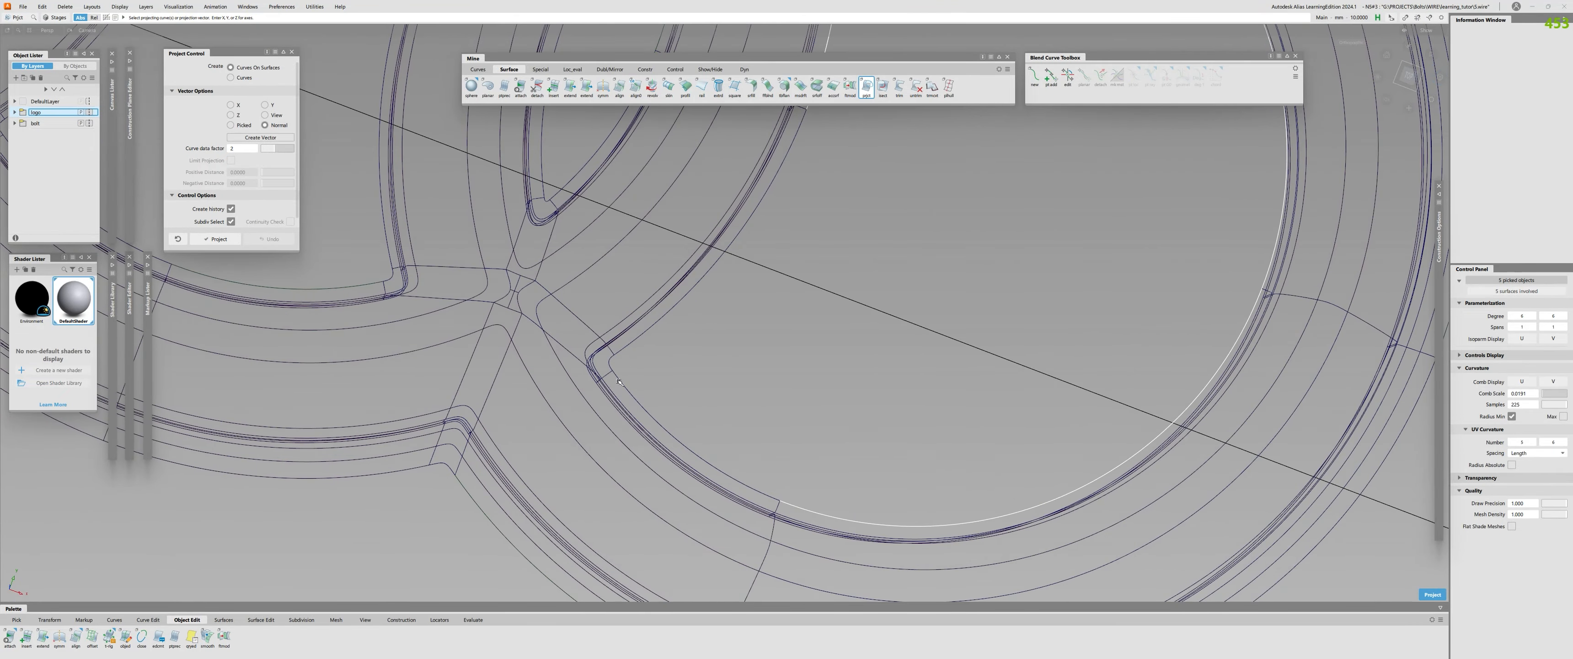
click(626, 348)
key(space)
Trim the top surface, keeping the region outside the logo and the regions inside every ring and overlap opening
alt+shift+right_drag(627, 348, 574, 362)
alt+shift+drag(574, 362, 379, 428)
alt+shift+middle_drag(378, 428, 602, 412)
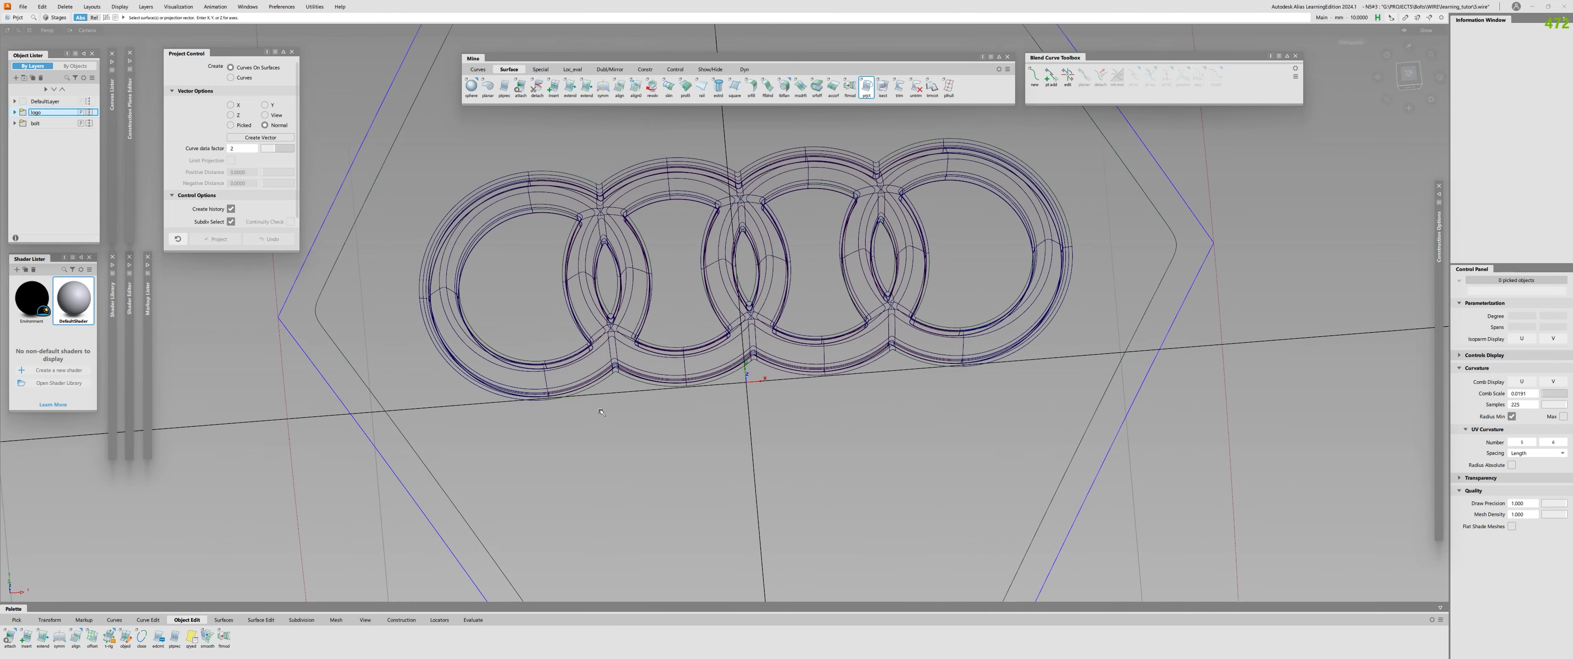
key(t)
click(550, 422)
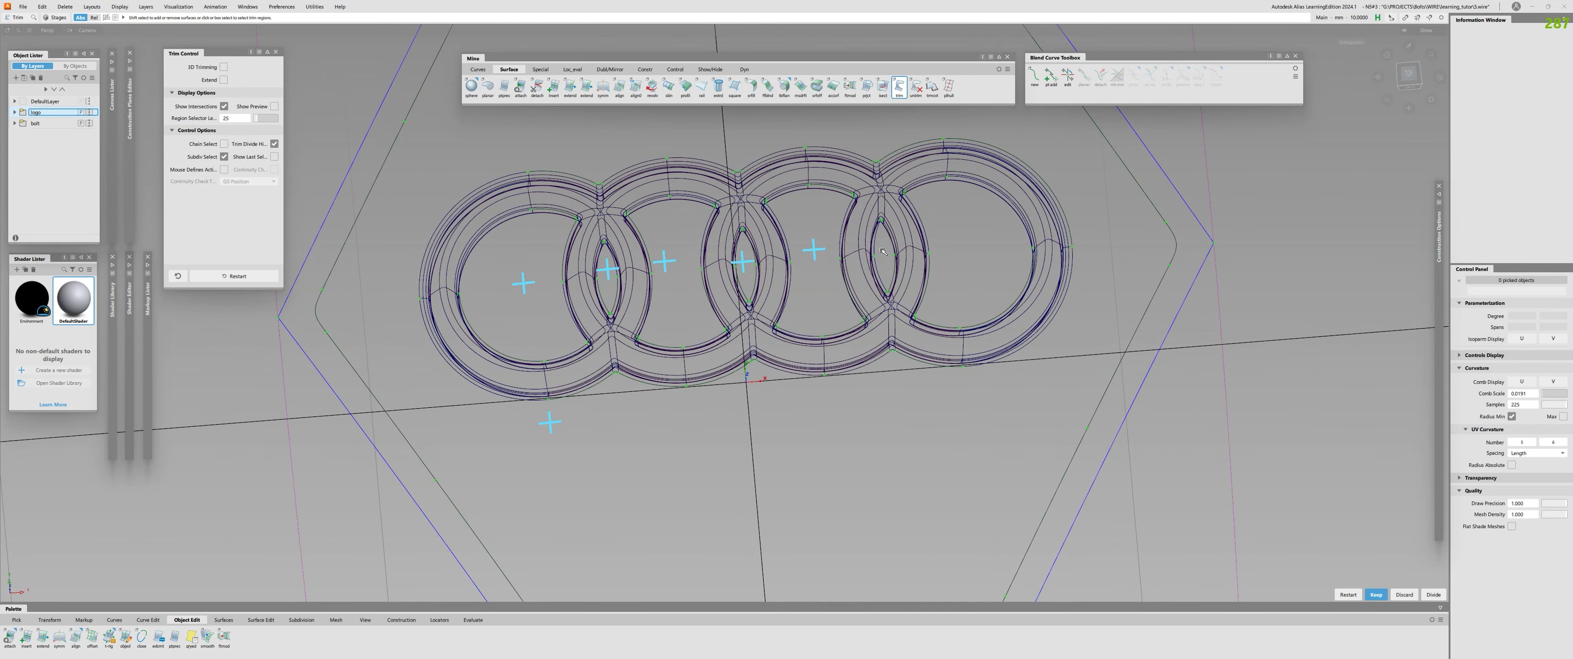
alt+shift+drag(947, 246, 615, 278)
key(space)
Shade the model and check surface continuity between the logo's lower outer flange edges and the trimmed top surface
ctrl+shift+right_drag(682, 287, 707, 264)
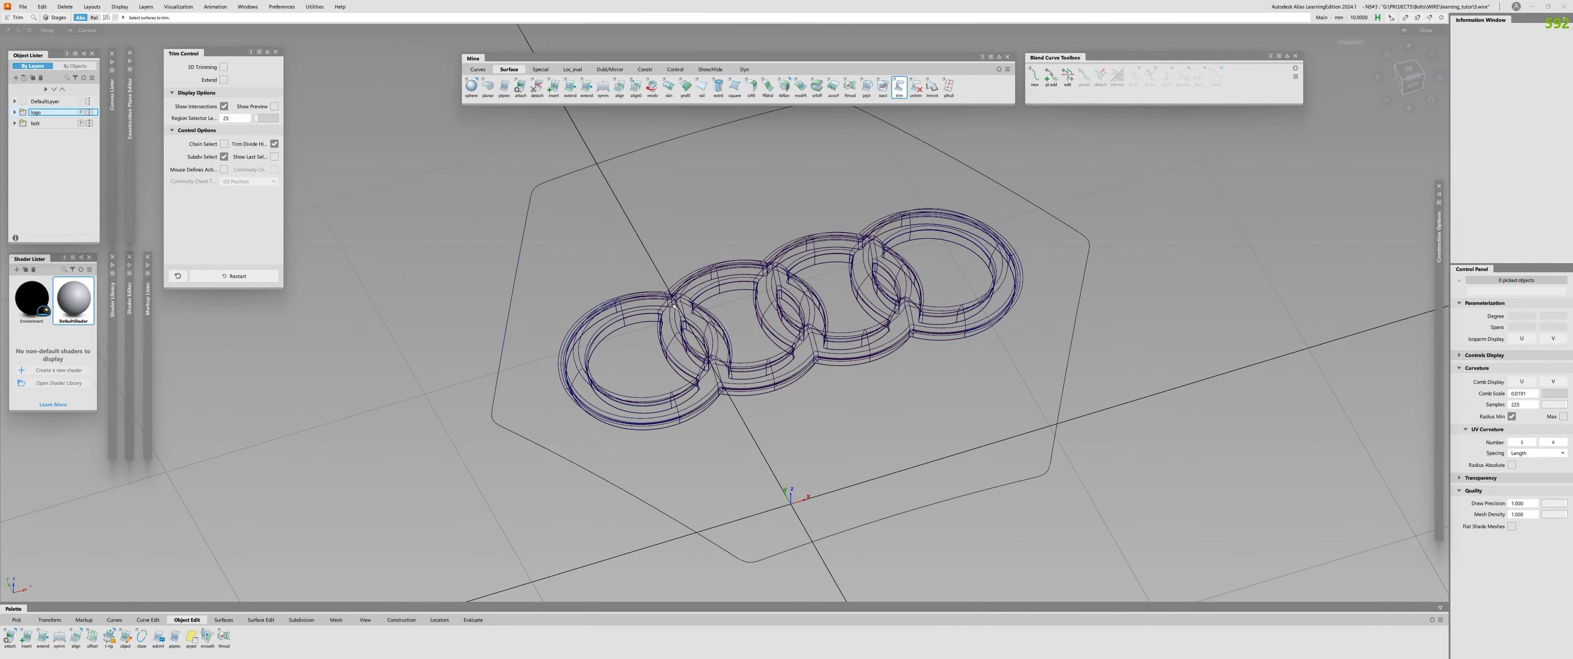
alt+shift+drag(623, 342, 605, 447)
alt+shift+right_drag(605, 447, 638, 380)
alt+shift+drag(637, 381, 746, 290)
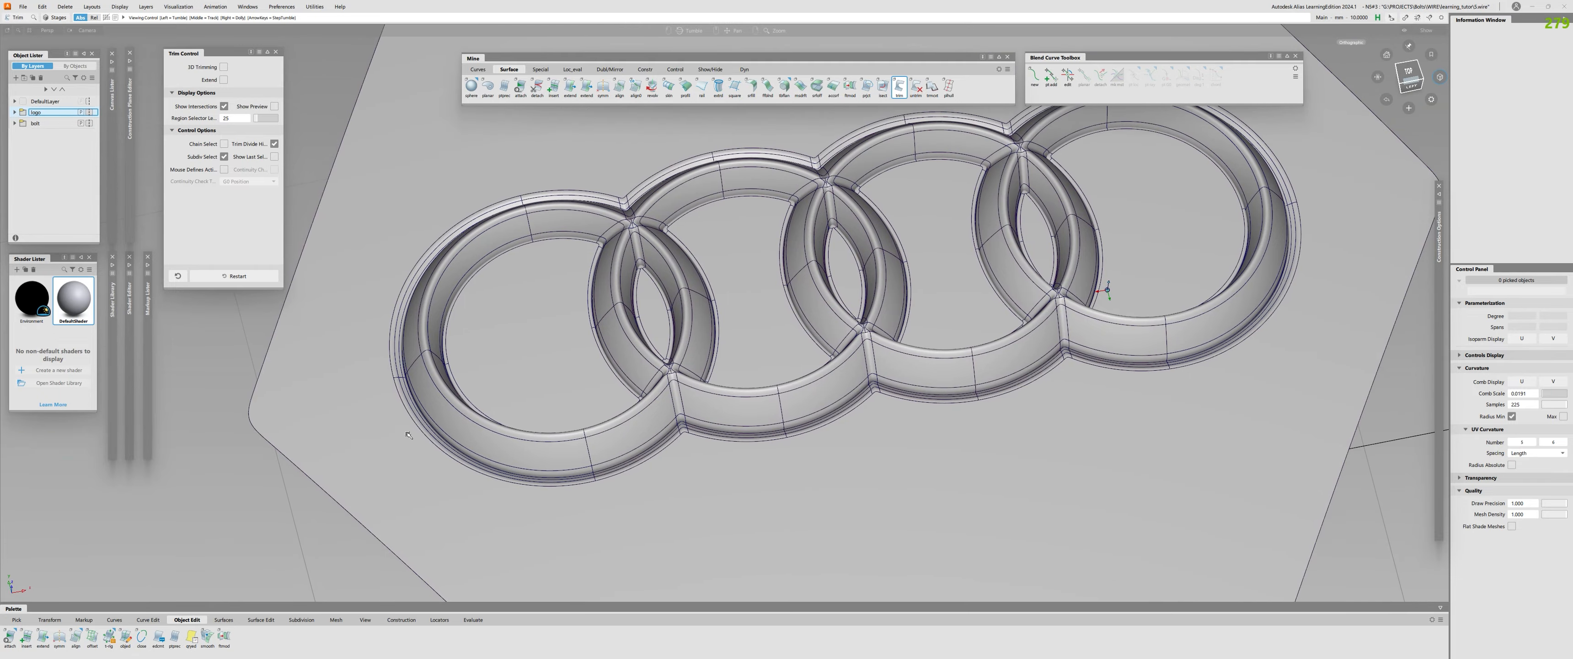
alt+shift+right_drag(408, 435, 650, 393)
alt+shift+middle_drag(650, 393, 764, 122)
alt+shift+drag(763, 122, 527, 324)
alt+shift+right_drag(527, 323, 263, 372)
alt+shift+middle_drag(262, 372, 644, 380)
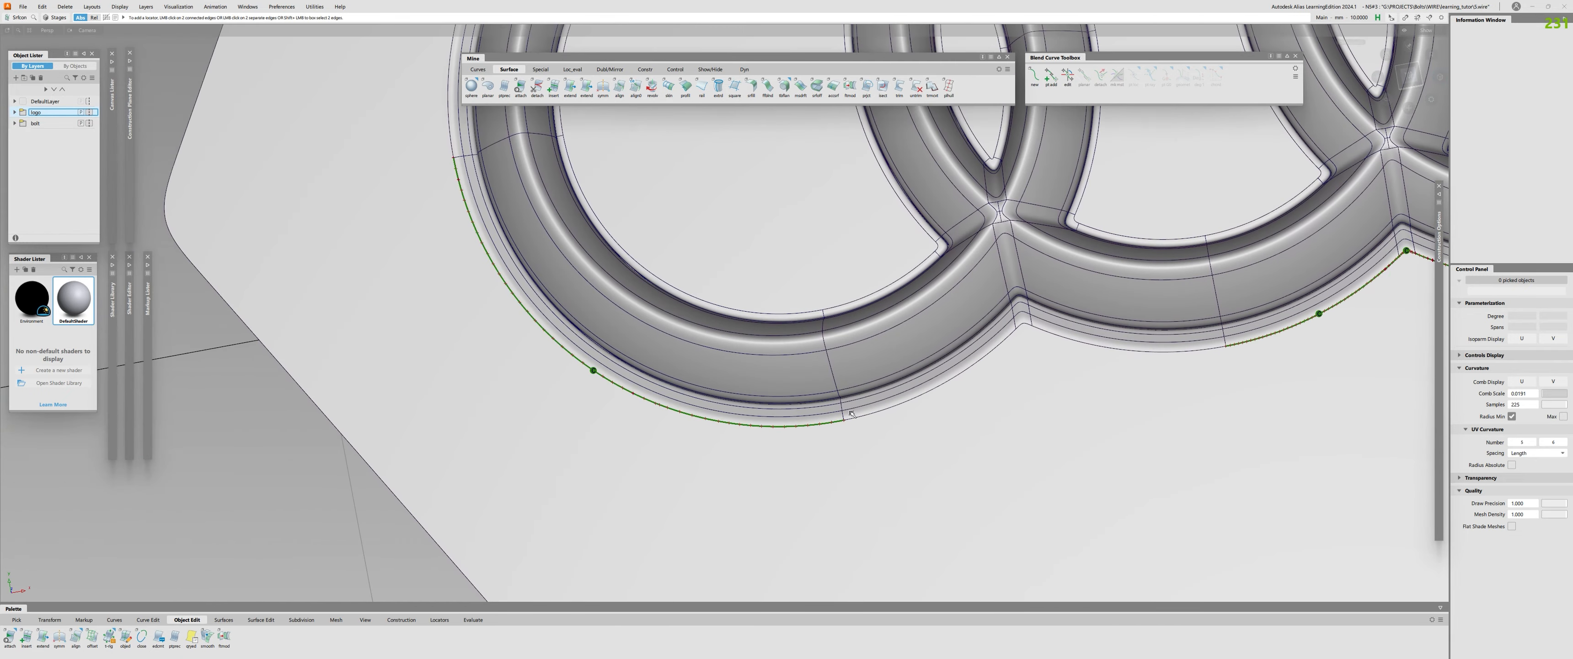
alt+shift+right_drag(863, 418, 721, 397)
alt+shift+middle_drag(934, 324, 666, 445)
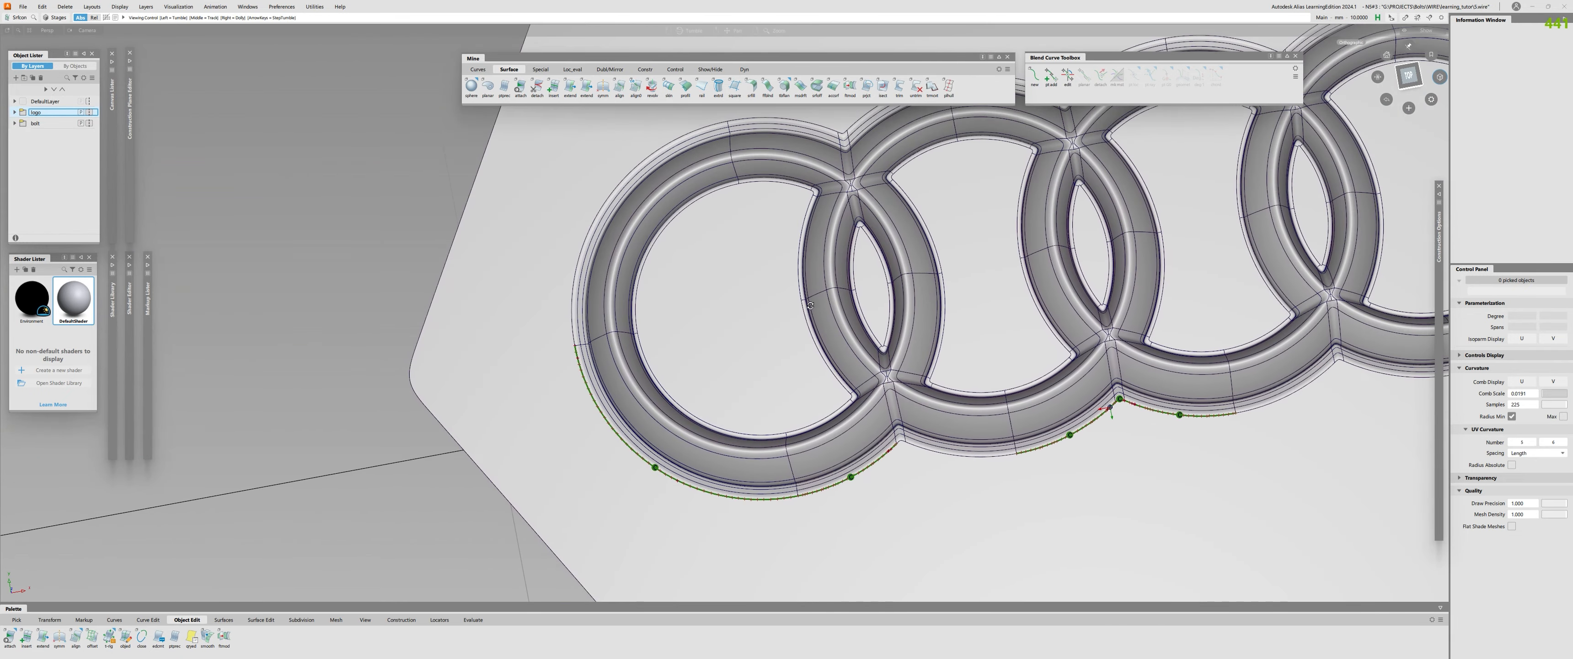
Check surface continuity along the logo's upper outer flange edges and the notches between the rings
alt+shift+drag(684, 443, 696, 279)
alt+shift+right_drag(696, 278, 788, 251)
alt+shift+middle_drag(789, 183, 678, 287)
alt+shift+drag(702, 177, 721, 253)
alt+shift+middle_drag(721, 254, 723, 261)
alt+shift+right_drag(723, 261, 680, 454)
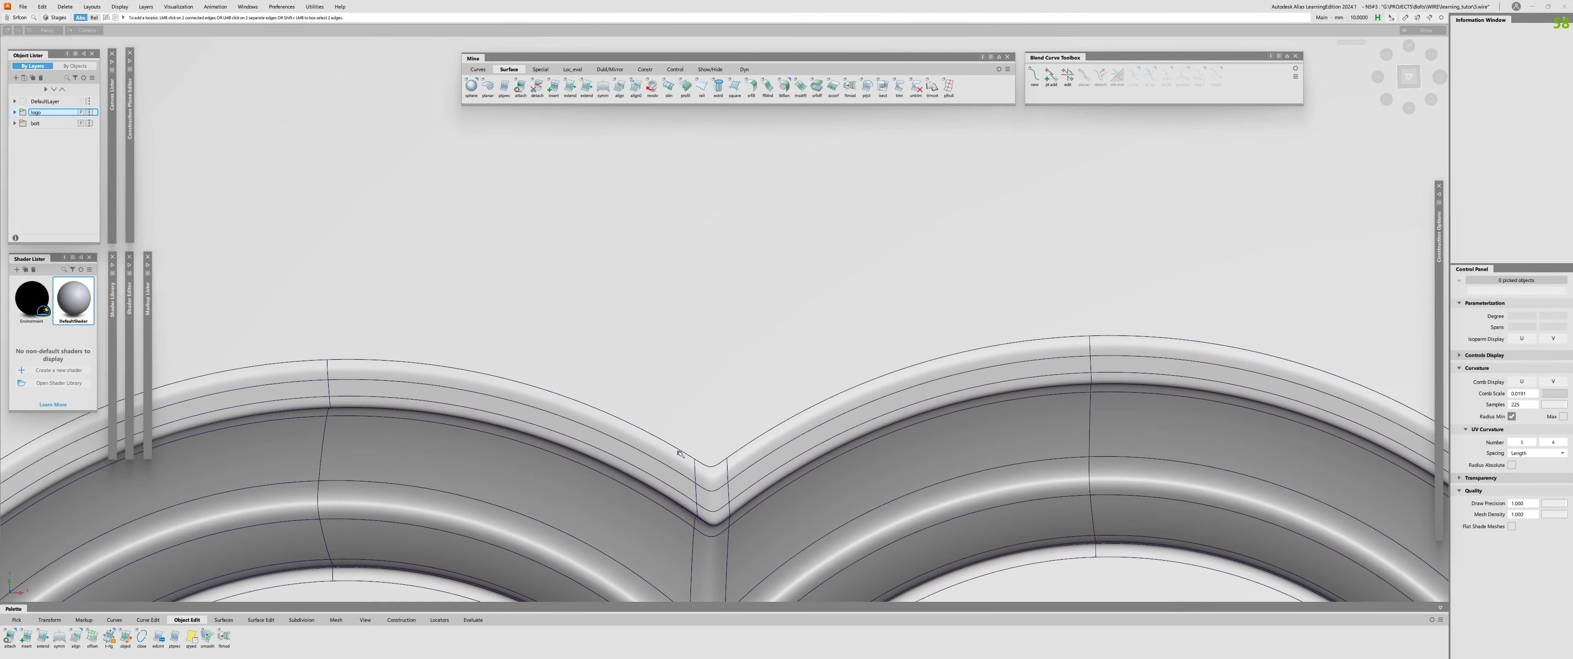
click(749, 446)
alt+shift+right_drag(759, 327, 733, 263)
alt+shift+middle_drag(733, 263, 464, 257)
alt+shift+right_drag(464, 256, 489, 519)
alt+shift+middle_drag(488, 519, 667, 320)
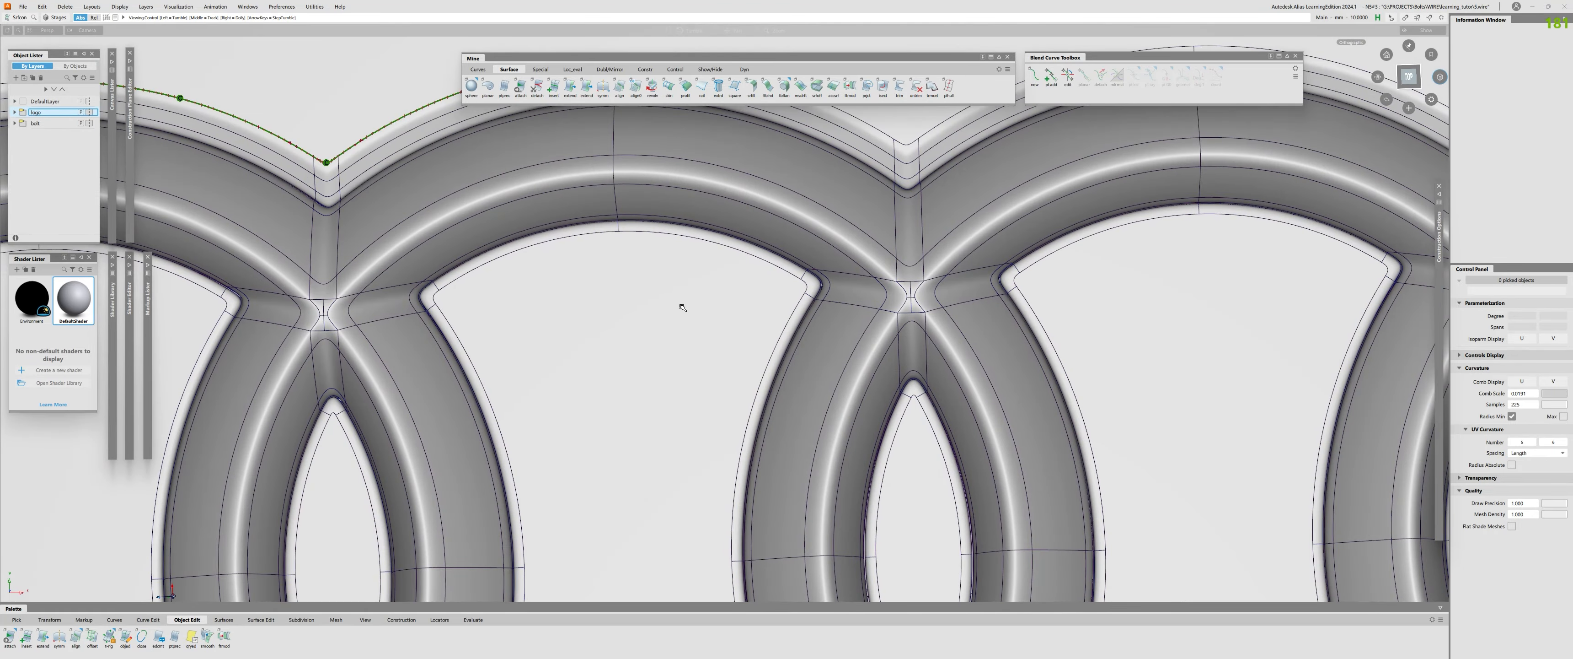
Check surface continuity along the upper edge and corner of the first ring's inner opening
alt+shift+right_drag(683, 308, 342, 317)
alt+shift+middle_drag(342, 318, 646, 288)
alt+shift+right_drag(647, 287, 779, 217)
alt+shift+drag(780, 218, 916, 206)
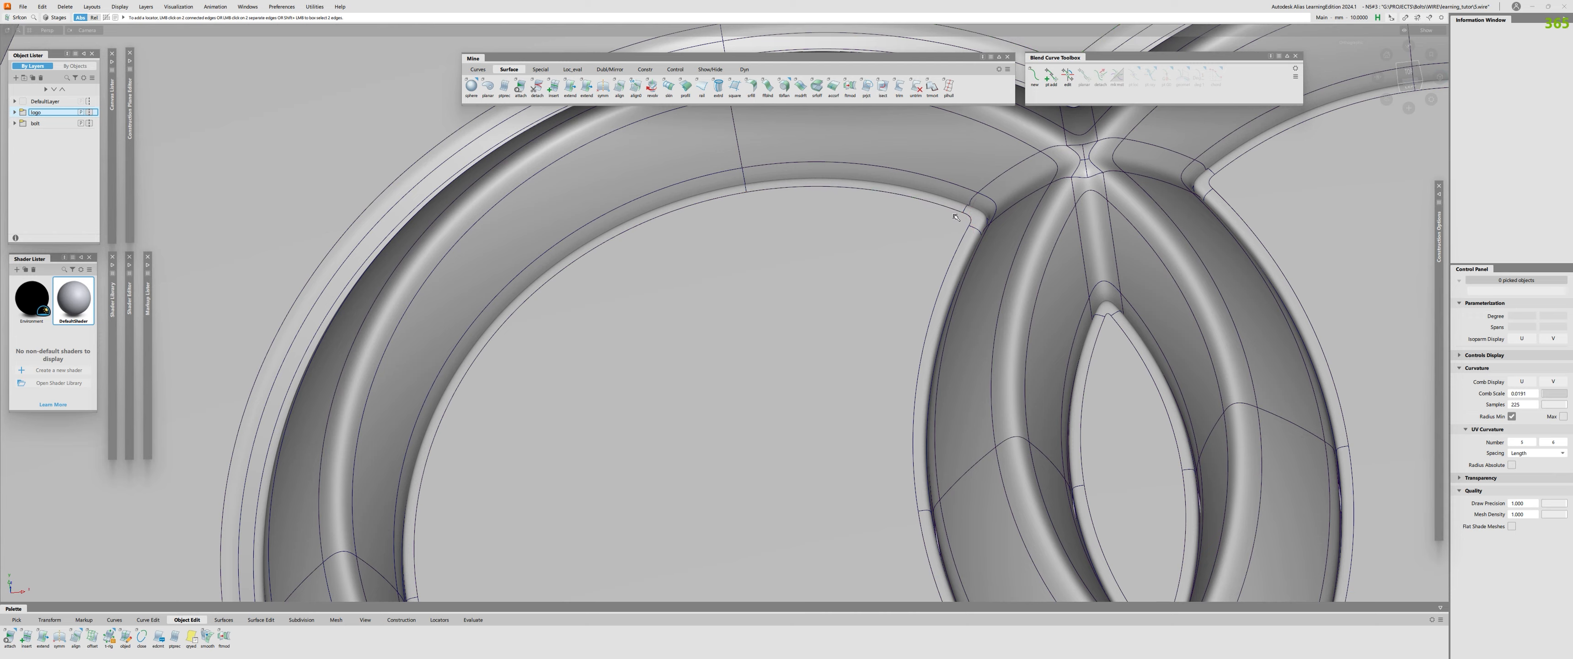
alt+shift+drag(768, 237, 843, 274)
alt+shift+middle_drag(843, 274, 709, 379)
alt+shift+right_drag(709, 378, 817, 386)
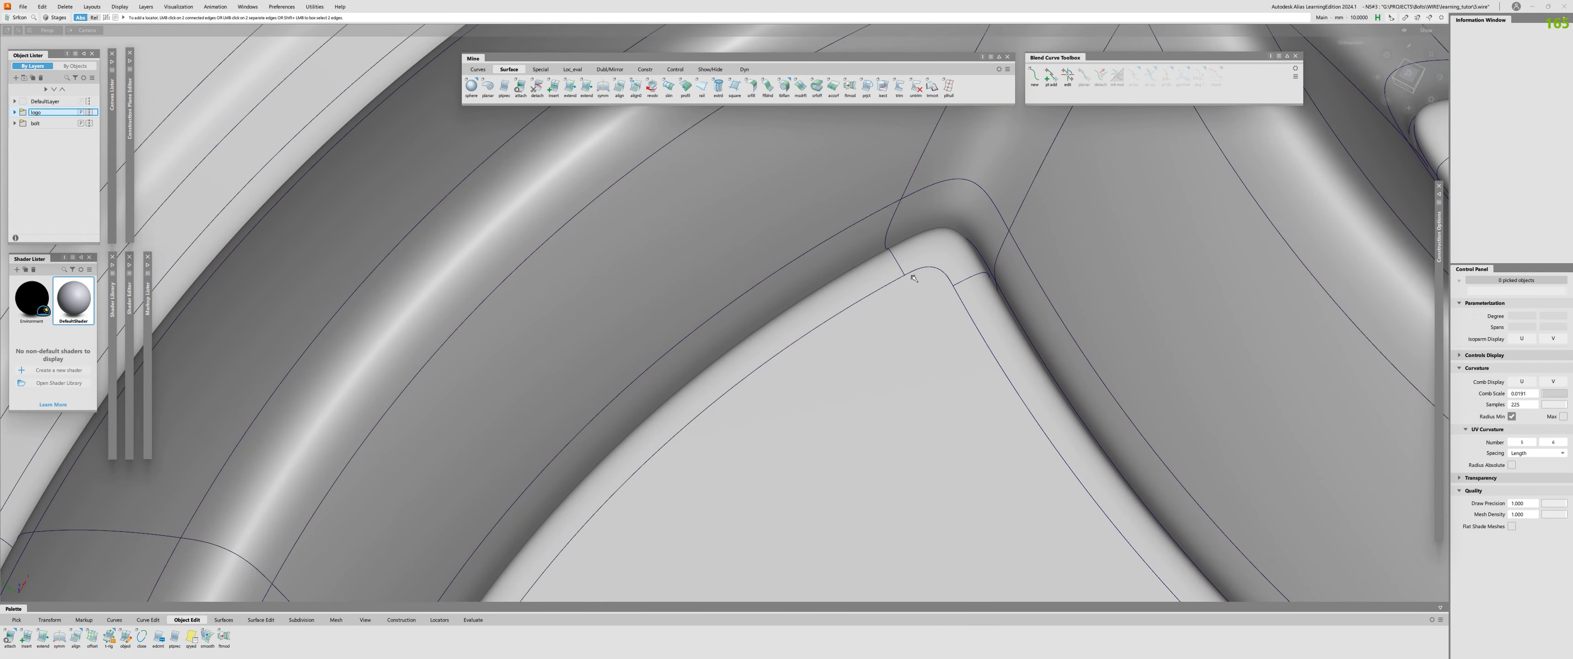
alt+shift+right_drag(900, 276, 809, 387)
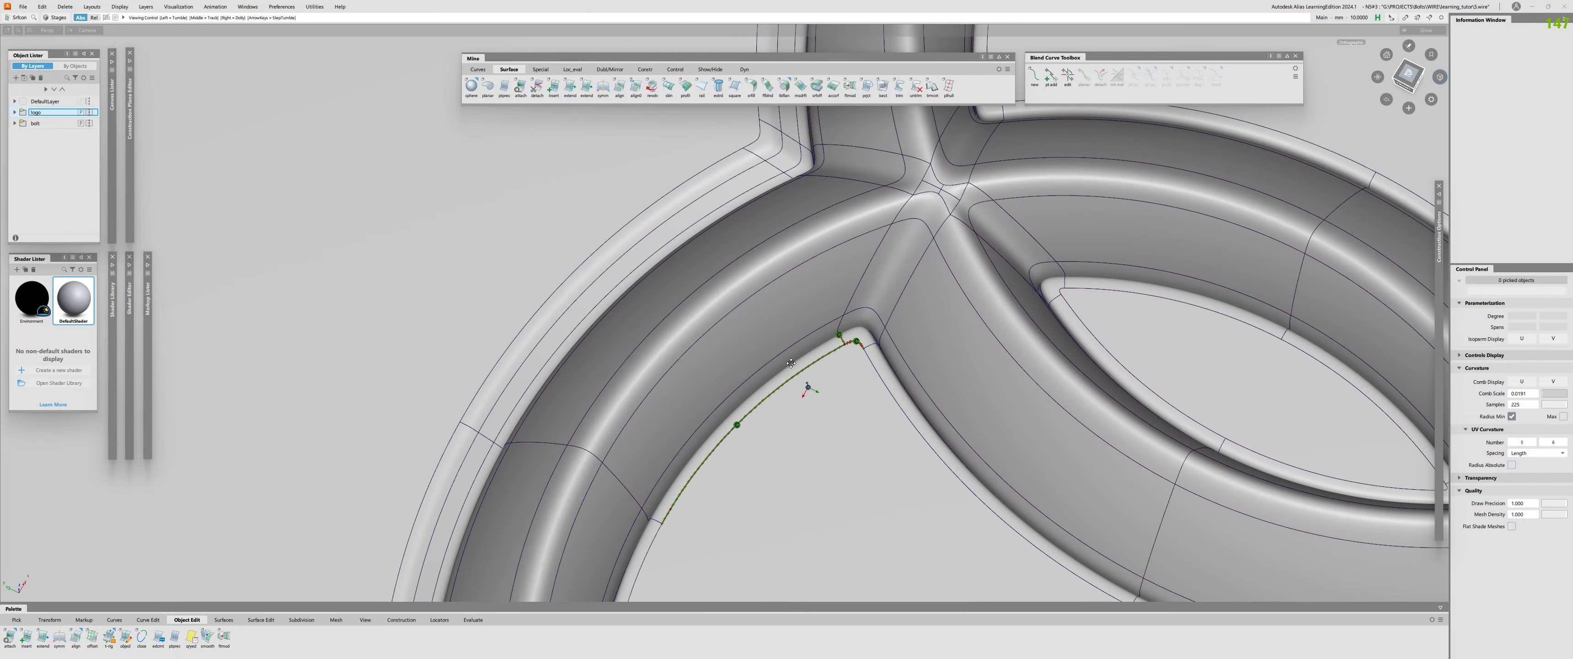
Check surface continuity along the lower edge and remaining corner of the first ring's inner opening
alt+shift+middle_drag(809, 388, 724, 222)
alt+shift+right_drag(723, 222, 745, 308)
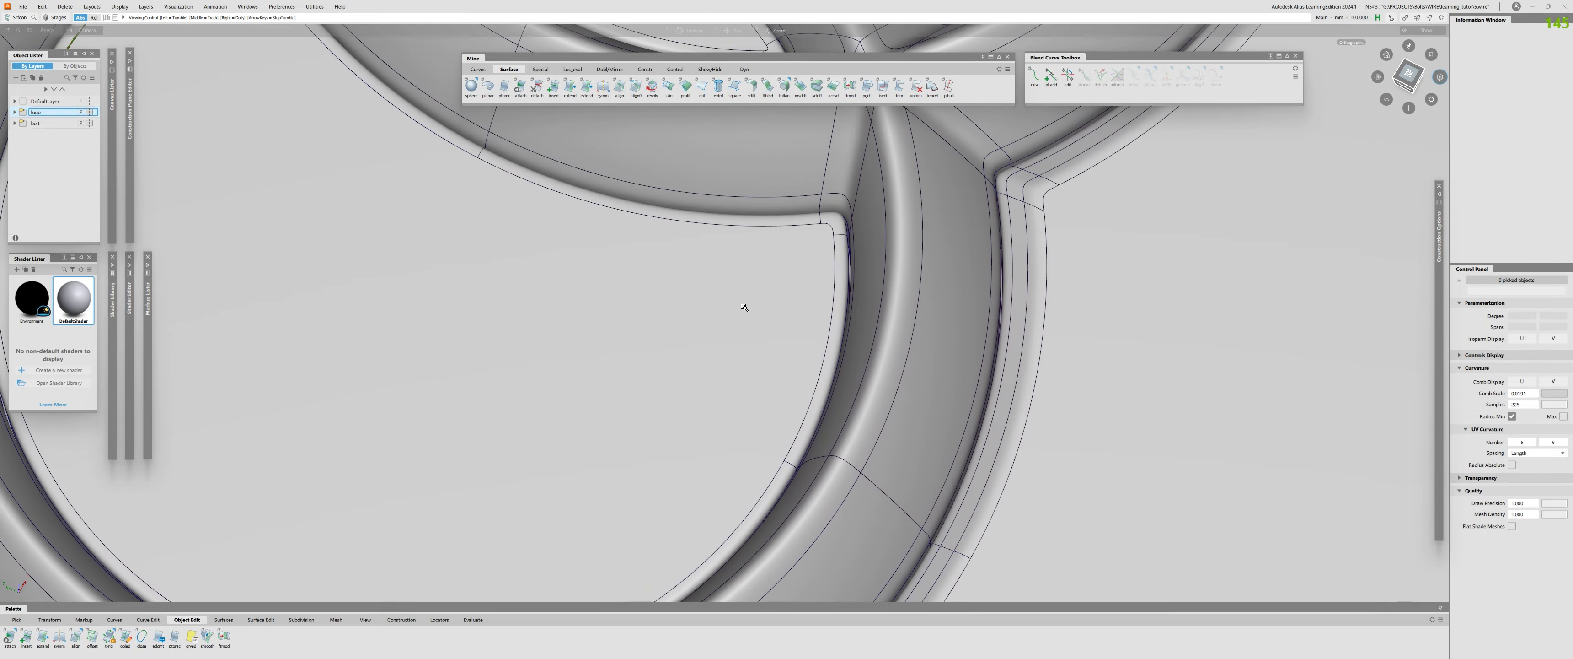
click(799, 227)
alt+shift+right_drag(799, 228, 703, 238)
alt+shift+drag(702, 239, 427, 122)
alt+shift+middle_drag(426, 122, 446, 207)
alt+shift+right_drag(447, 207, 676, 286)
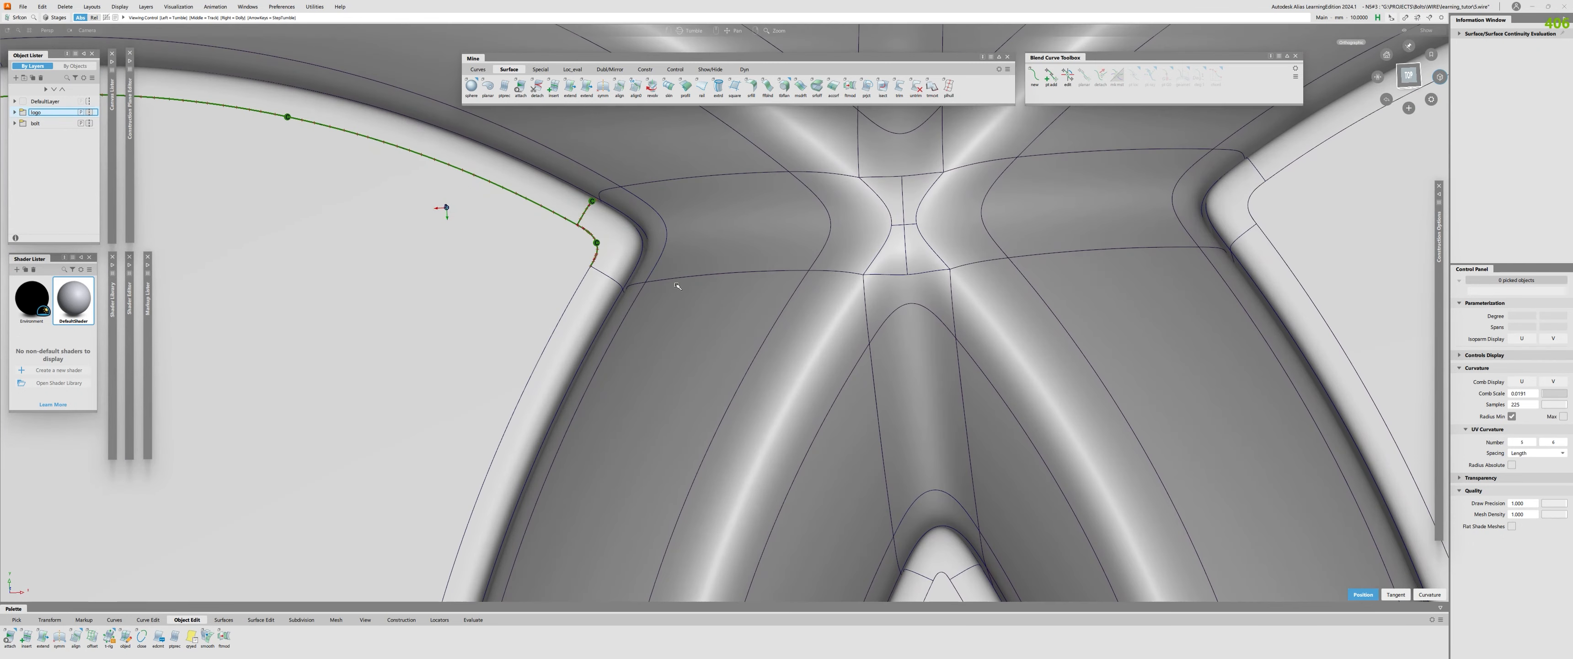
Check surface continuity around the upper tip of the first almond-shaped overlap opening
alt+shift+middle_drag(939, 564, 777, 323)
key(ctrl+z)
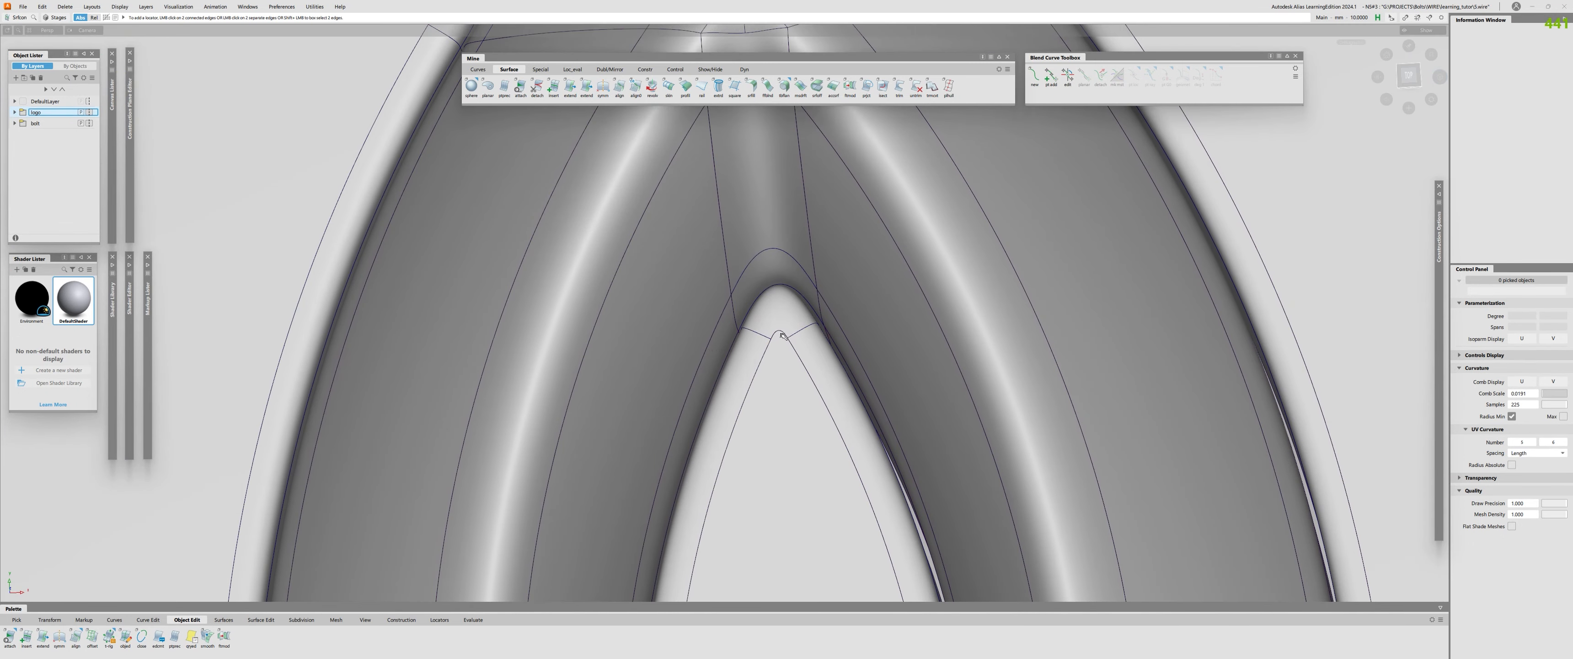
alt+shift+middle_drag(804, 391, 767, 319)
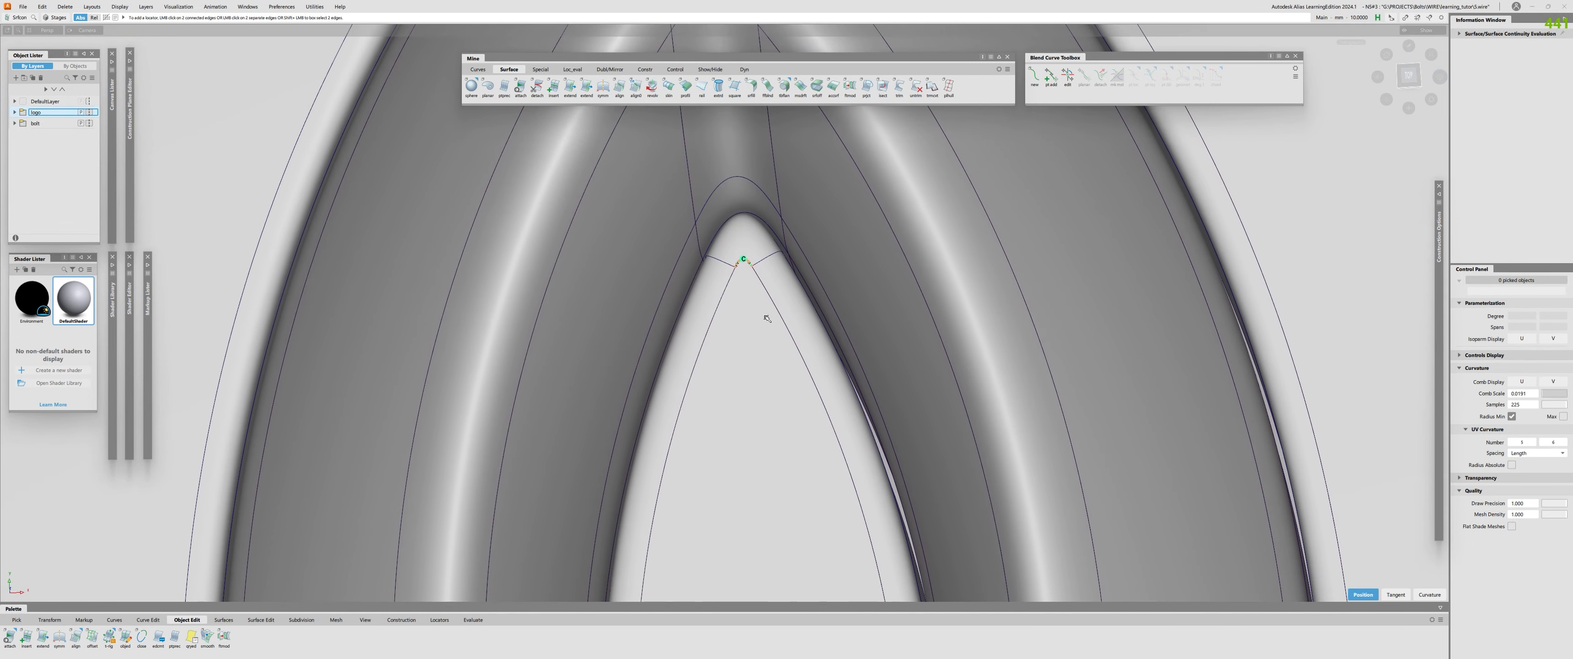
click(712, 327)
alt+shift+right_drag(761, 253, 740, 367)
alt+shift+middle_drag(740, 366, 299, 442)
key(ctrl+z)
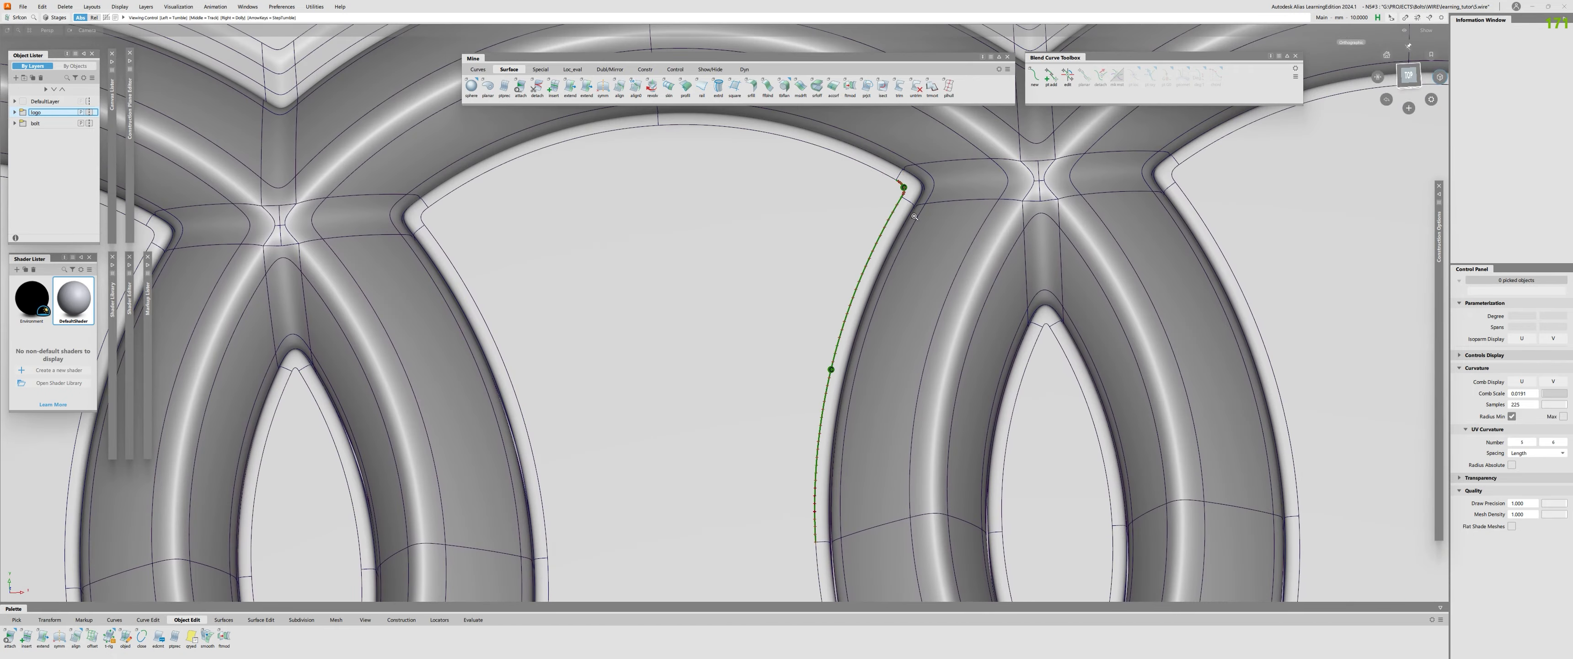
Check surface continuity from the second ring's opening across to the side edge of the second almond-shaped opening
alt+shift+right_drag(915, 217, 855, 269)
alt+shift+middle_drag(855, 269, 177, 200)
key(ctrl+z)
alt+shift+right_drag(501, 342, 587, 278)
click(606, 274)
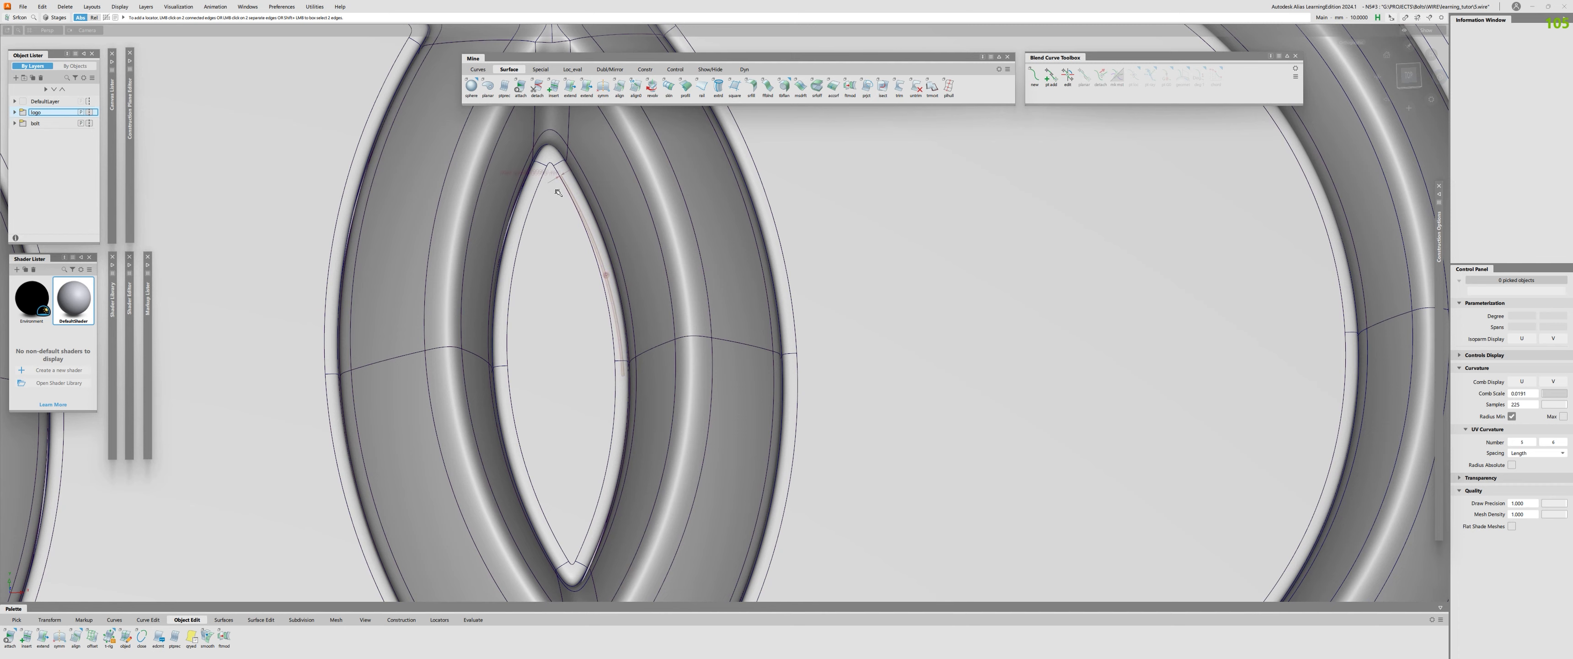
Check surface continuity at the upper tip of the second almond-shaped overlap opening
click(578, 214)
alt+shift+middle_drag(552, 165, 652, 270)
key(ctrl+z)
alt+shift+right_drag(652, 270, 660, 146)
alt+shift+middle_drag(524, 195, 596, 268)
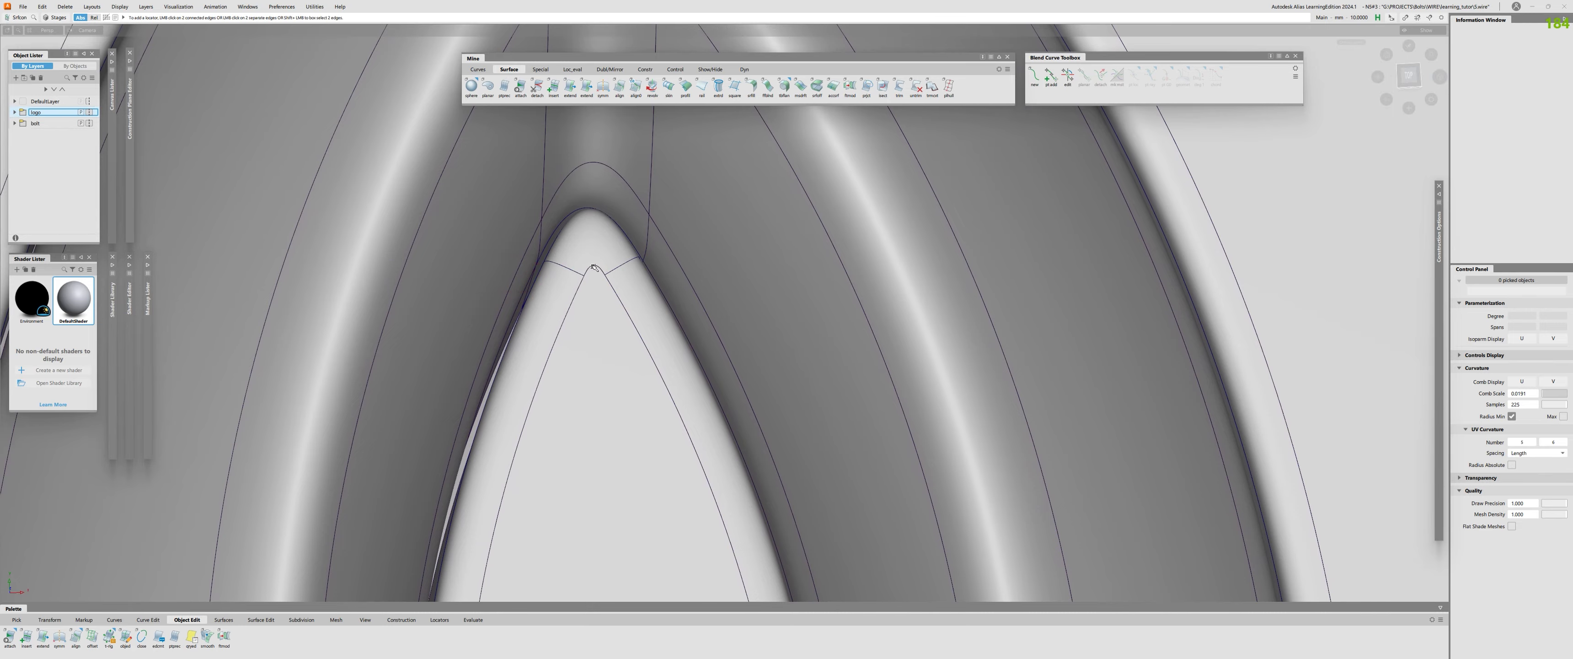
alt+shift+drag(594, 267, 594, 272)
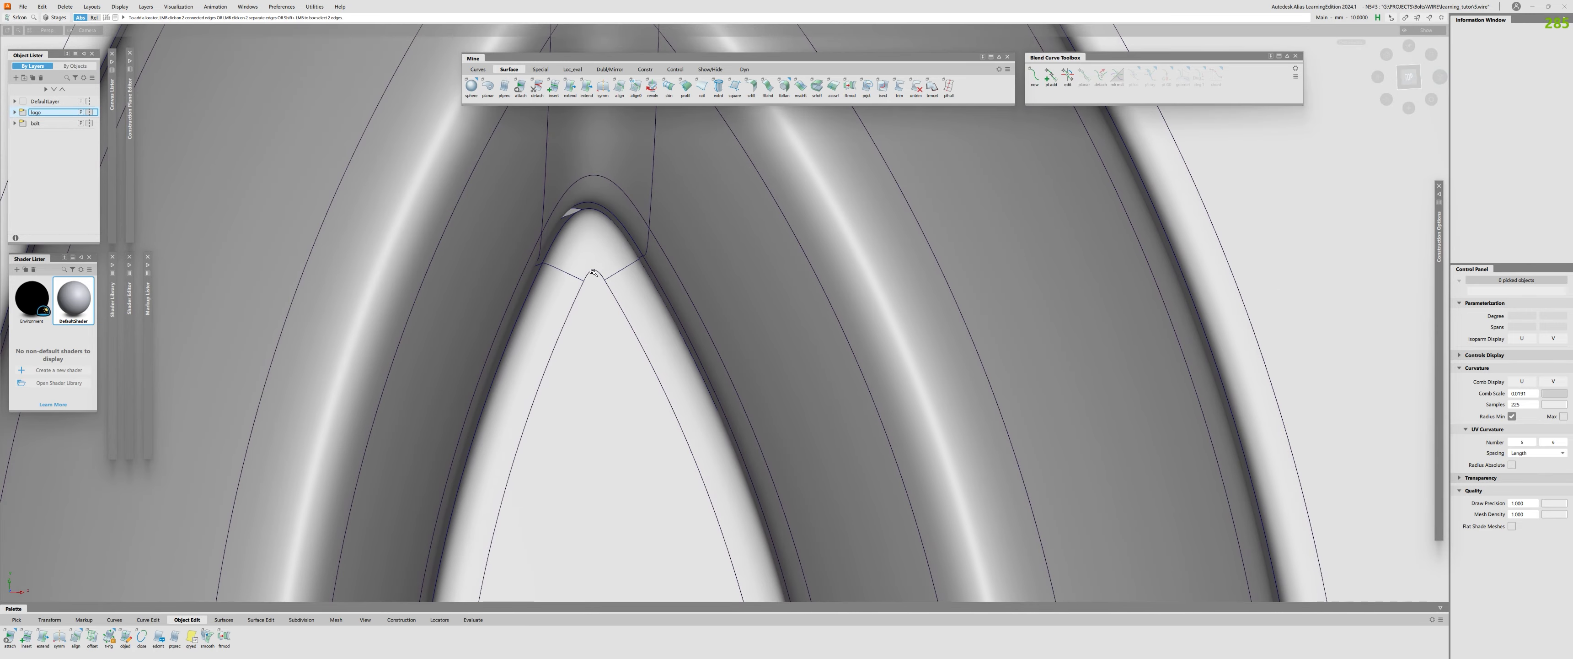
click(613, 299)
Check surface continuity along the upper, side and lower flange edges of the third ring's inner opening
alt+shift+right_drag(613, 299, 457, 305)
alt+shift+middle_drag(404, 133, 548, 288)
key(ctrl+z)
key(ctrl+z)
alt+shift+right_drag(548, 288, 519, 315)
click(670, 312)
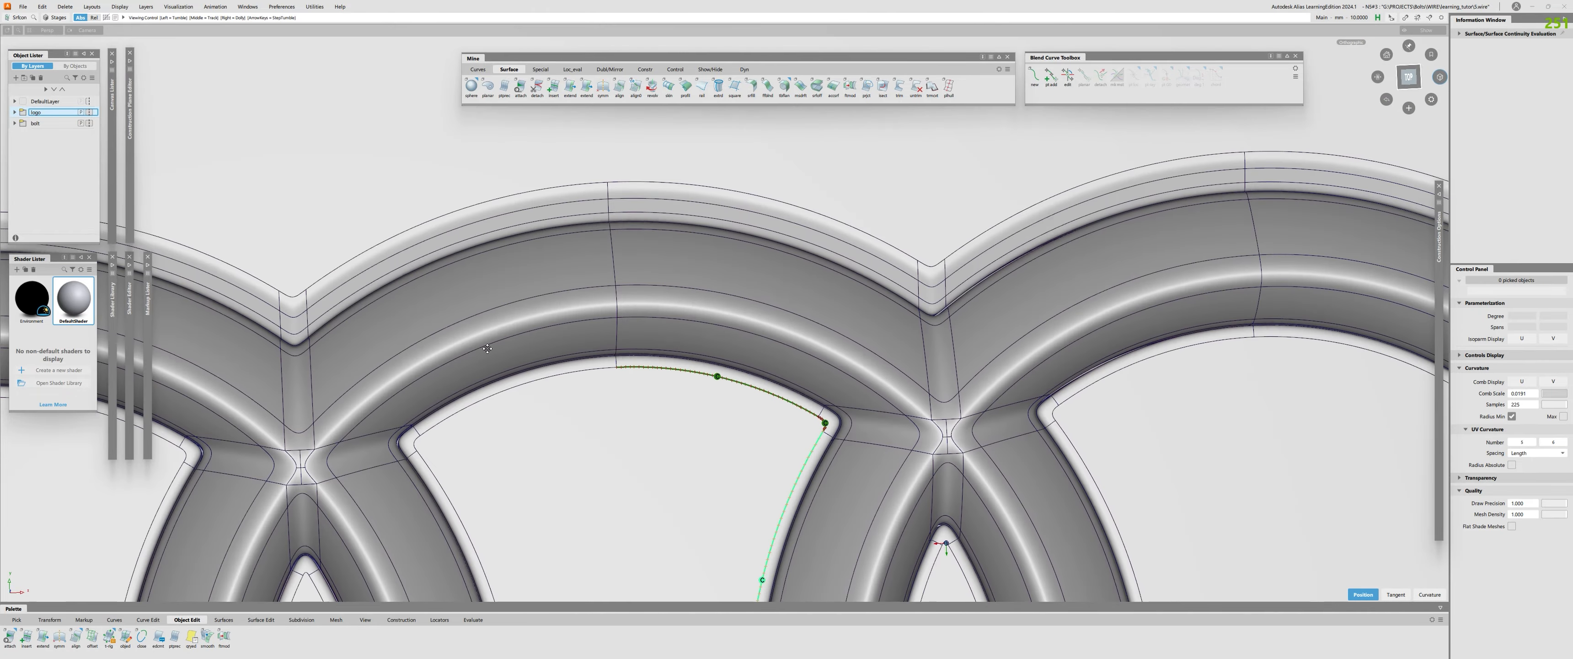
alt+shift+middle_drag(506, 568, 519, 251)
alt+shift+right_drag(510, 369, 595, 366)
alt+shift+middle_drag(451, 295, 623, 191)
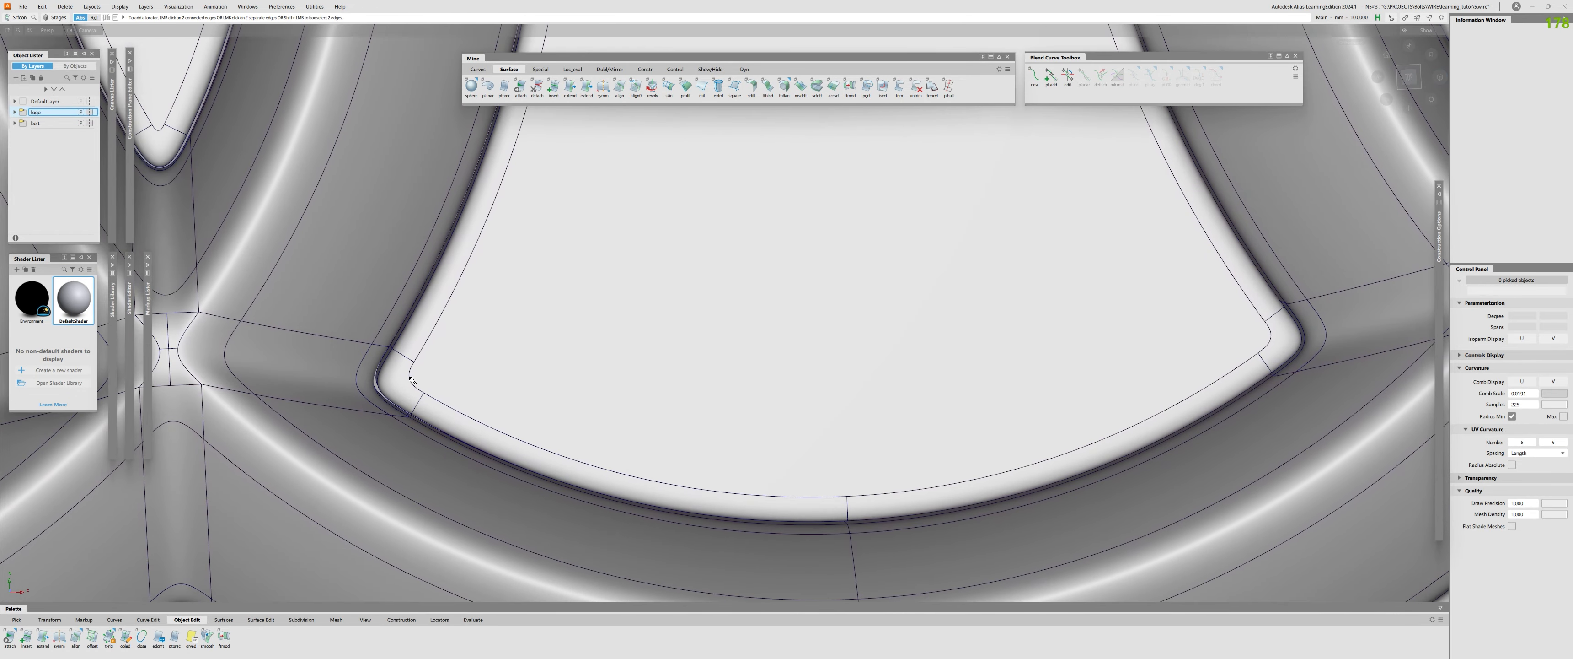
click(427, 346)
alt+shift+right_drag(533, 239, 385, 241)
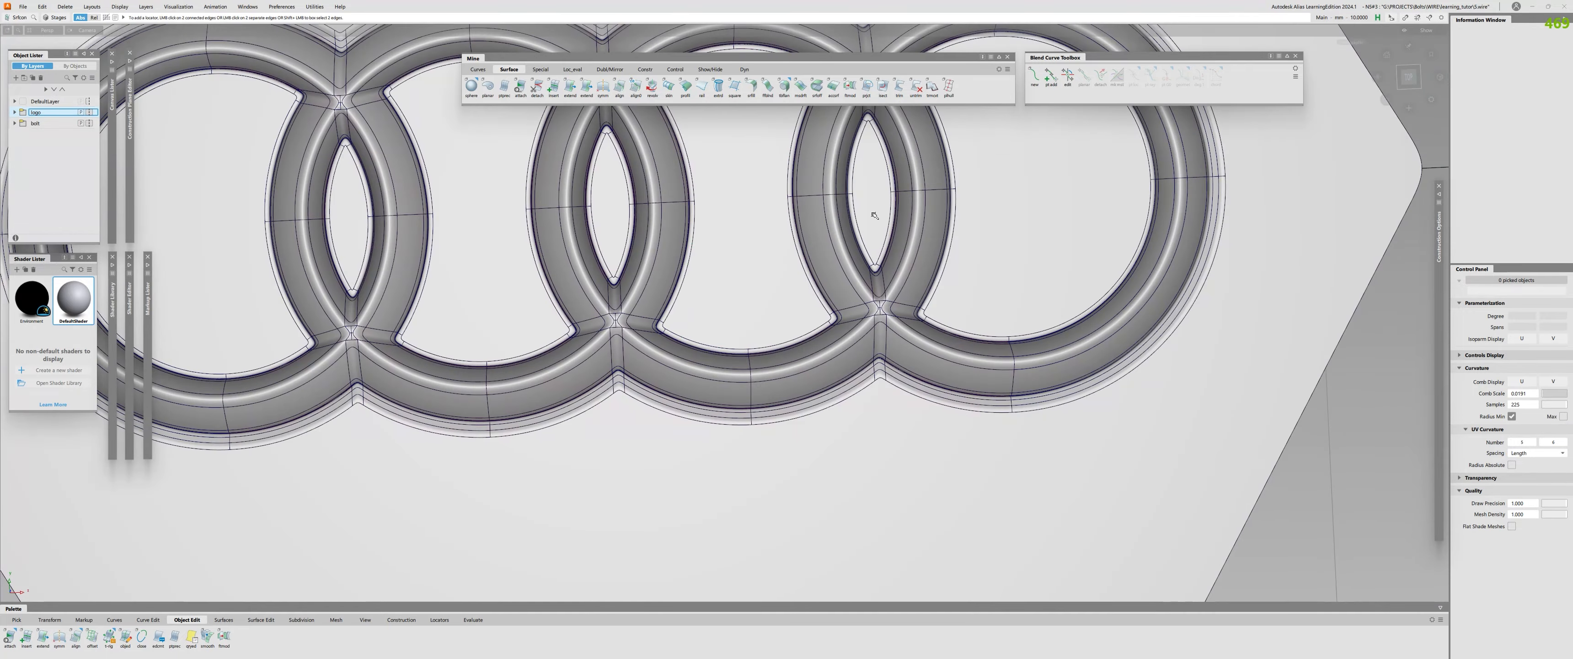
Check surface continuity along the side and upper flange edges of the fourth ring's inner opening
alt+shift+middle_drag(941, 159, 460, 320)
alt+shift+right_drag(428, 294, 501, 294)
alt+shift+middle_drag(382, 294, 342, 355)
alt+shift+right_drag(349, 327, 504, 198)
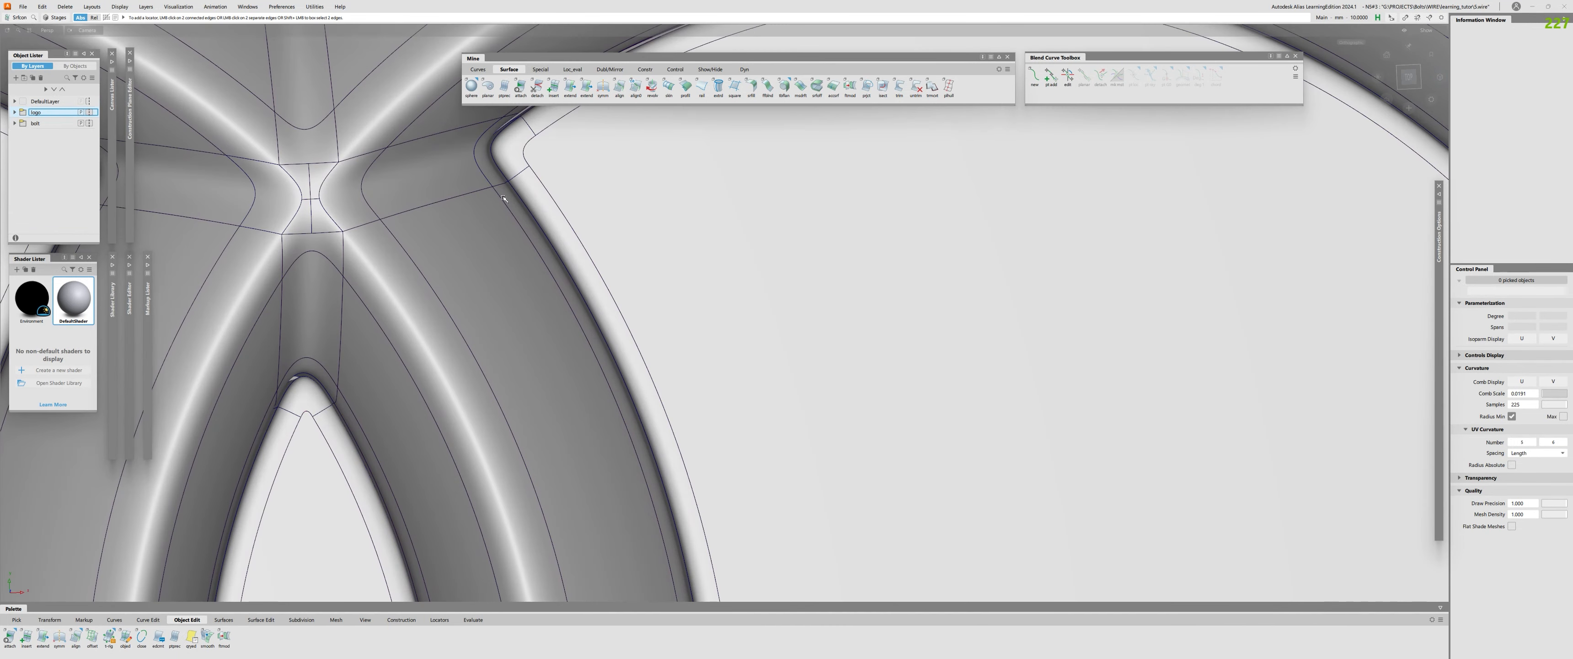
alt+shift+middle_drag(1000, 152, 279, 361)
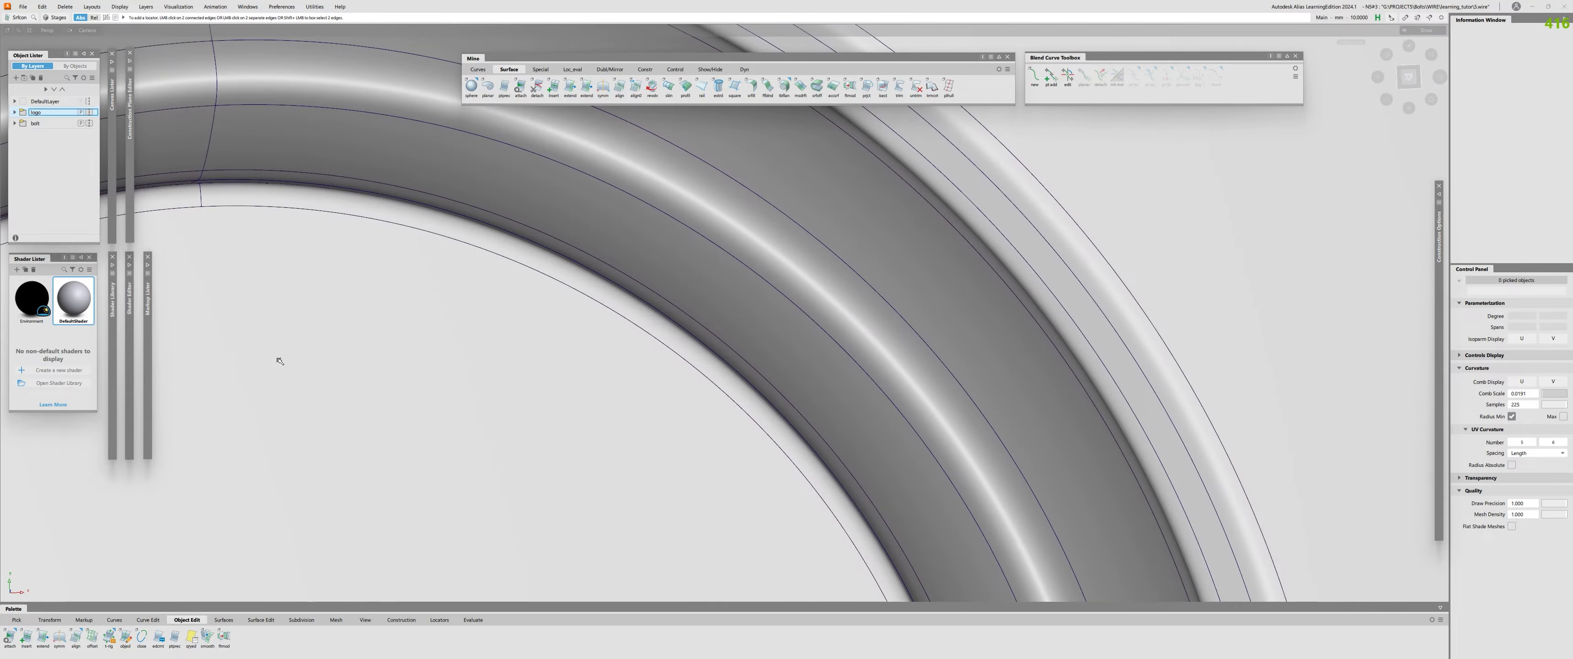
click(632, 322)
alt+shift+right_drag(731, 153, 501, 355)
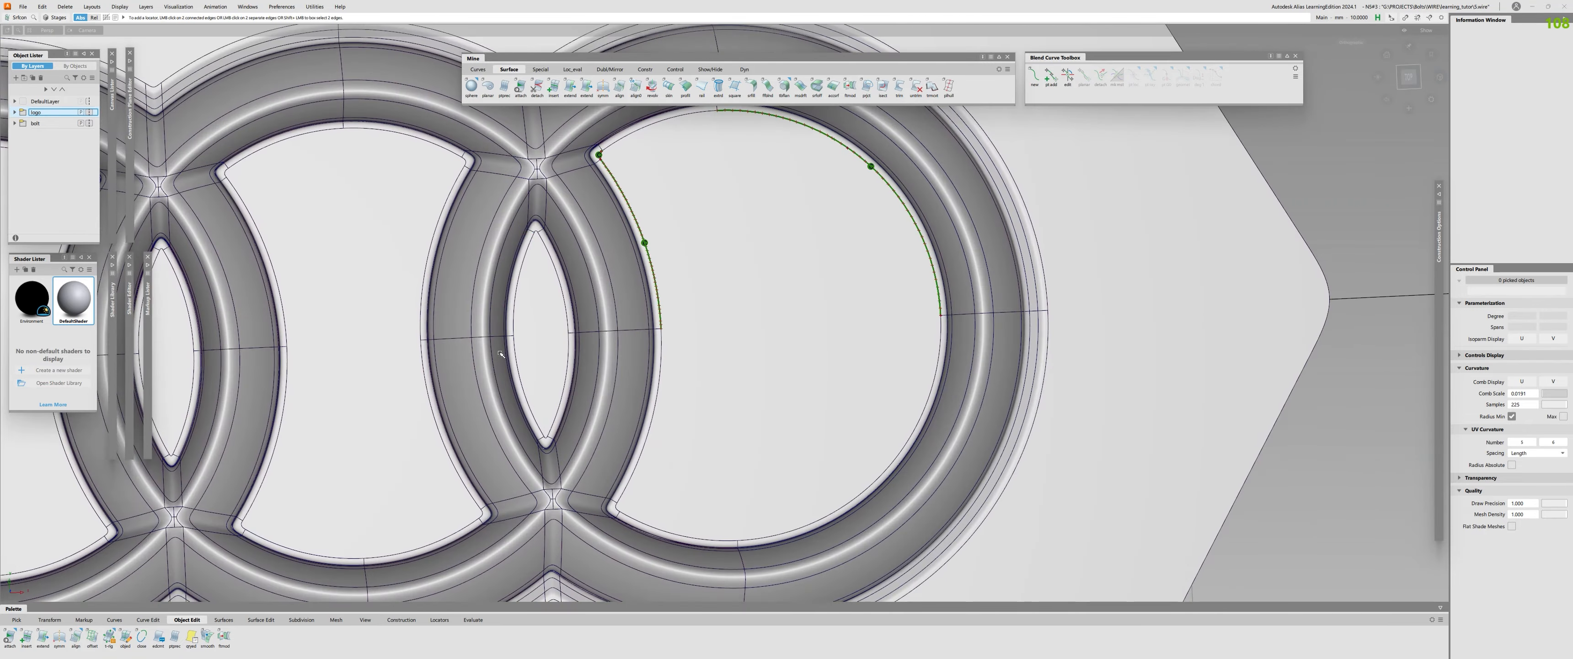
Examine the shaded logo from several angles, focusing on the blends at the ring crossings and the flanges meeting the bolt head
alt+shift+right_drag(532, 292, 379, 306)
alt+shift+drag(379, 306, 639, 248)
click(306, 309)
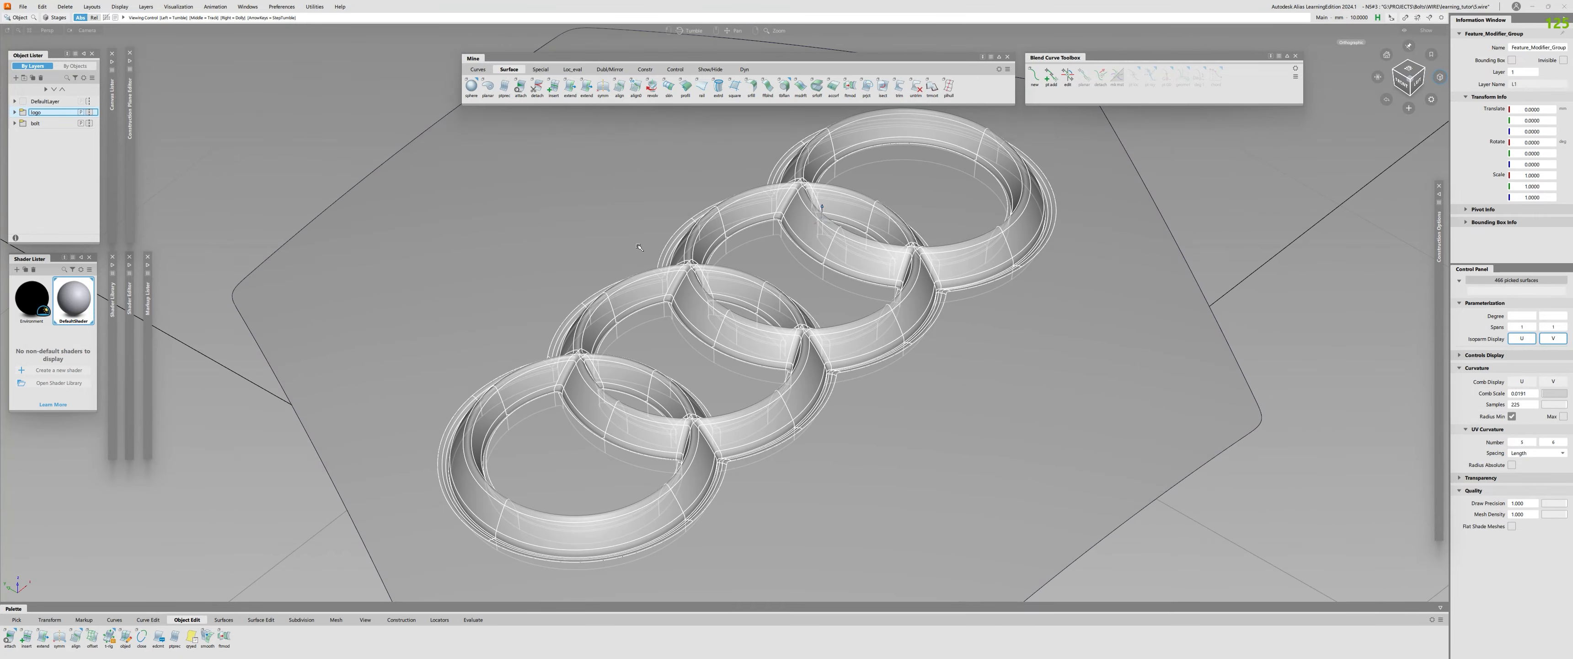
alt+shift+right_drag(670, 308, 725, 342)
click(725, 342)
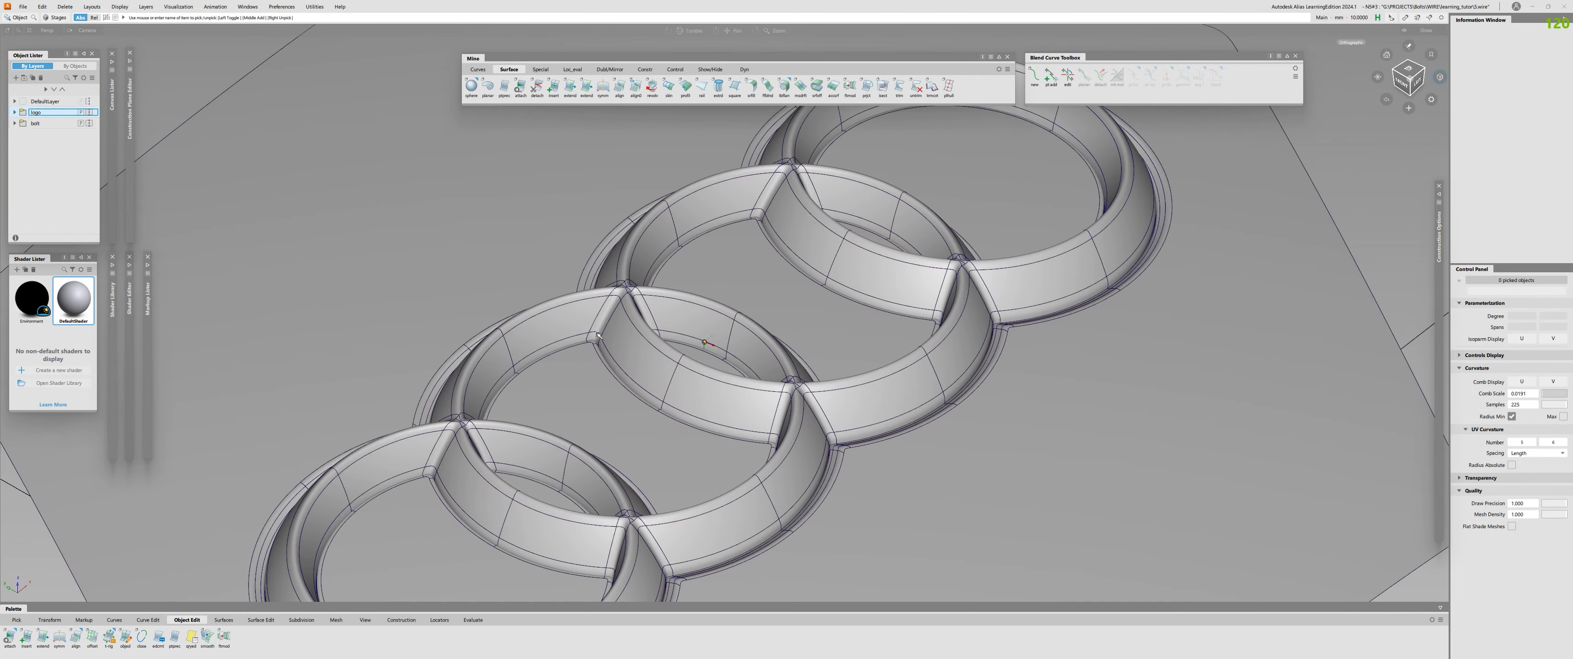
alt+shift+drag(599, 335, 768, 406)
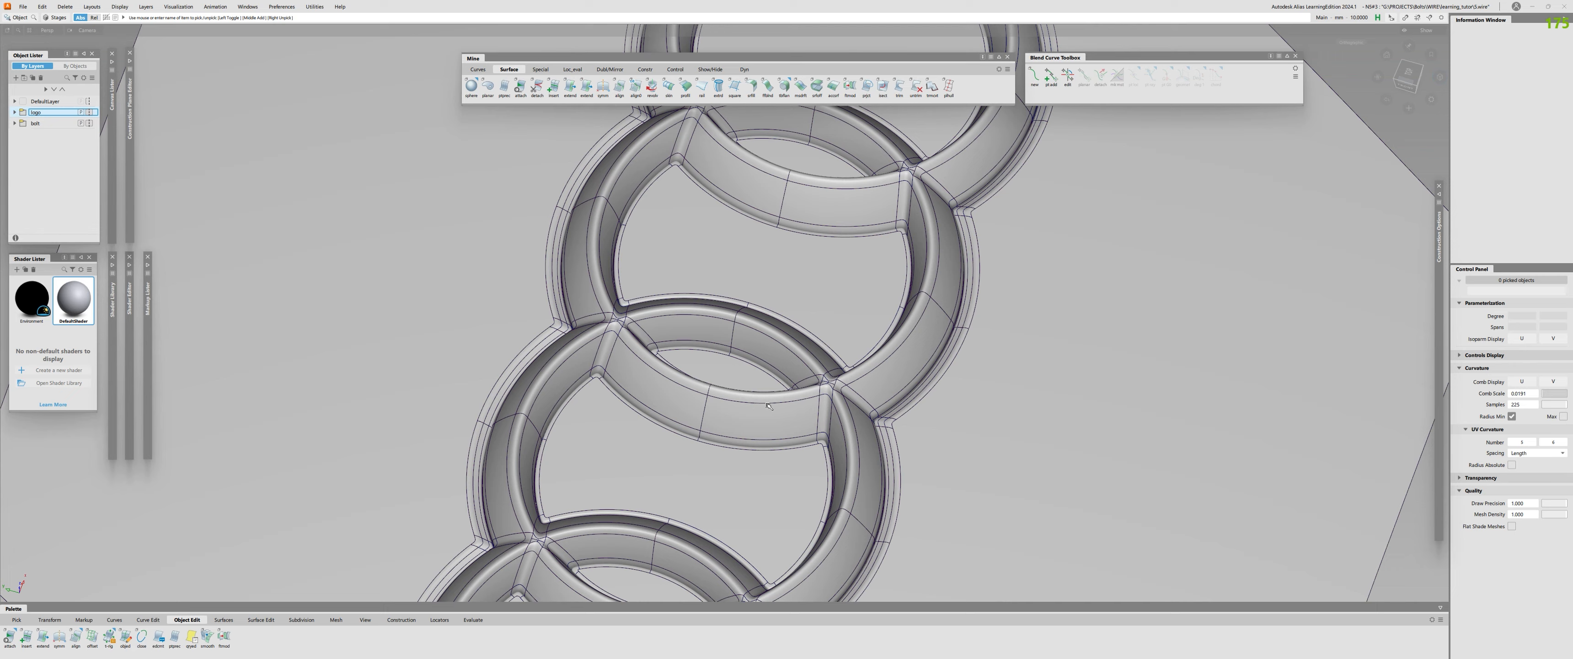
alt+shift+drag(769, 401, 766, 391)
alt+shift+middle_drag(767, 391, 715, 275)
alt+shift+right_drag(714, 274, 825, 305)
alt+shift+drag(825, 305, 917, 307)
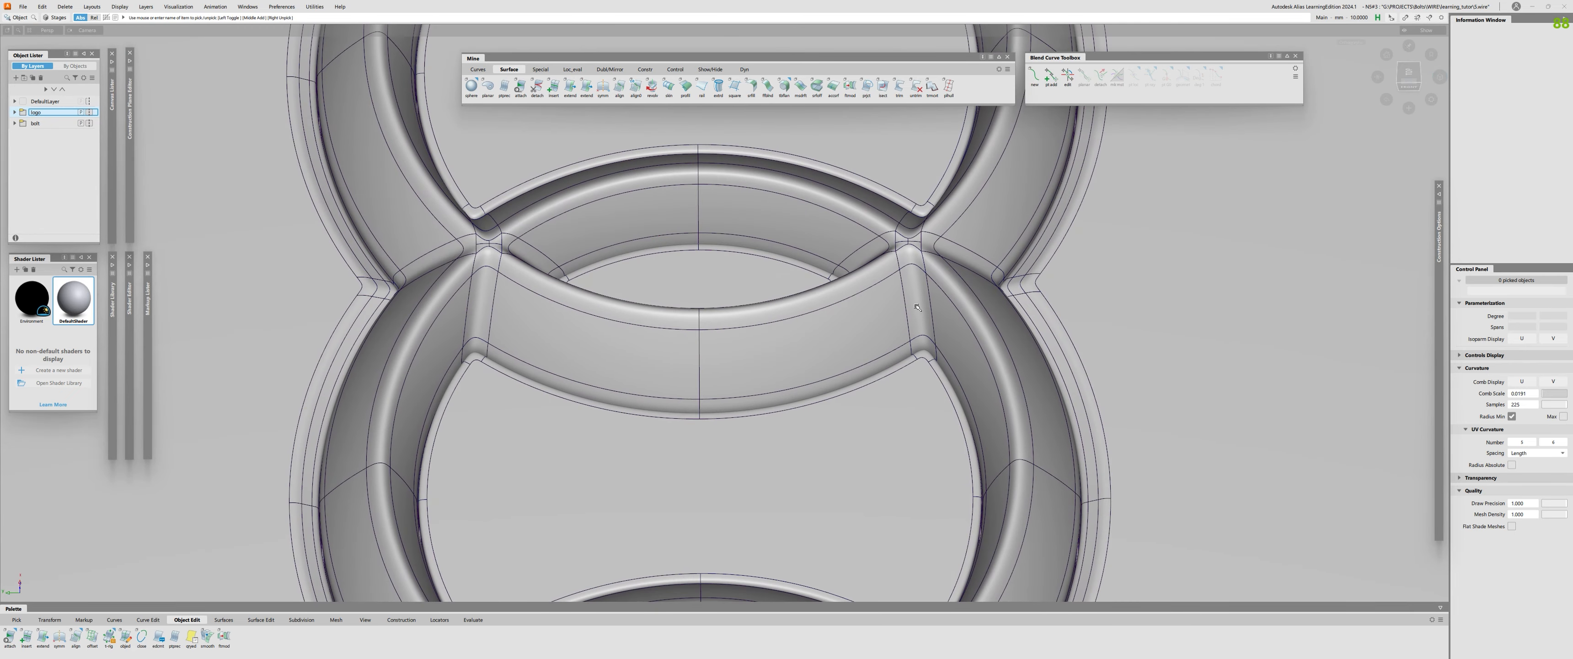
alt+shift+right_drag(919, 287, 977, 293)
mouse_move(924, 253)
alt+shift+mouse_down()
mouse_move(1081, 266)
mouse_move(1011, 273)
alt+shift+mouse_up()
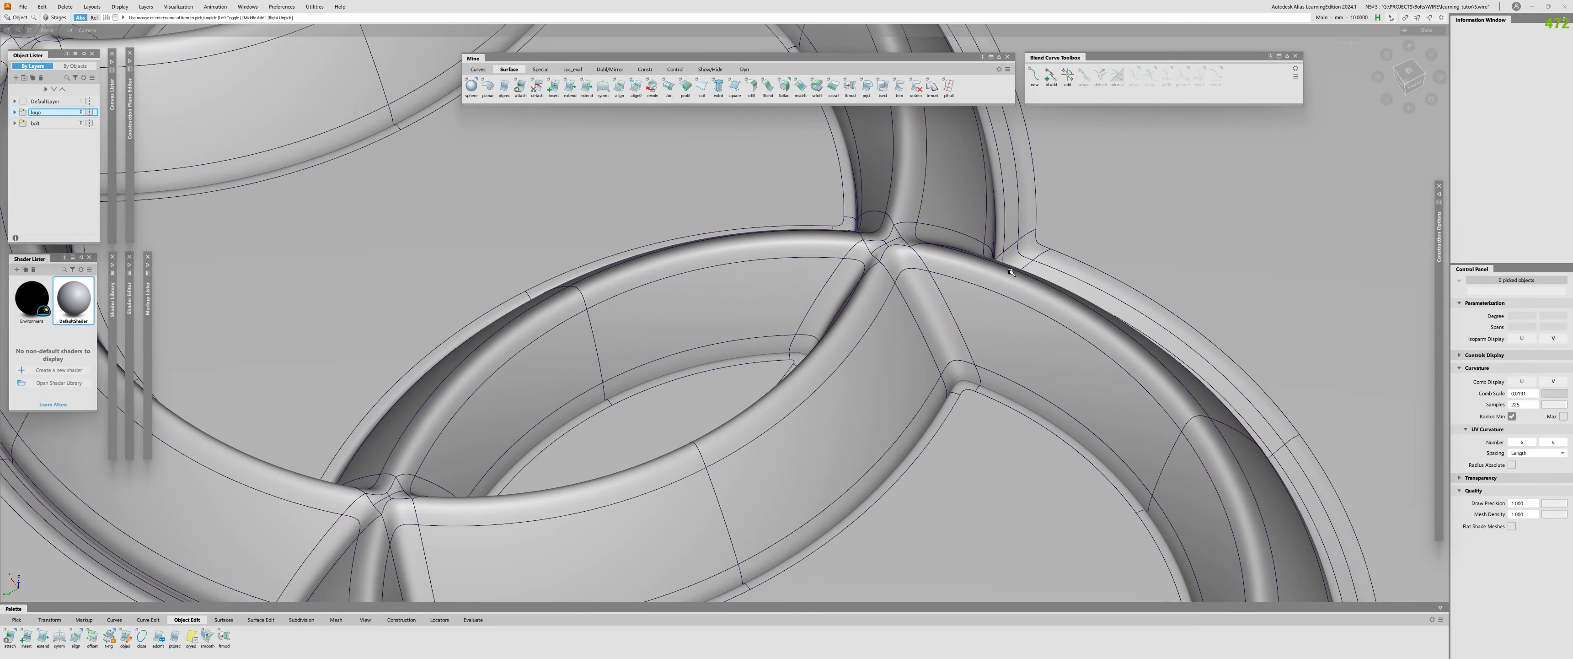
alt+shift+right_drag(1005, 266, 921, 252)
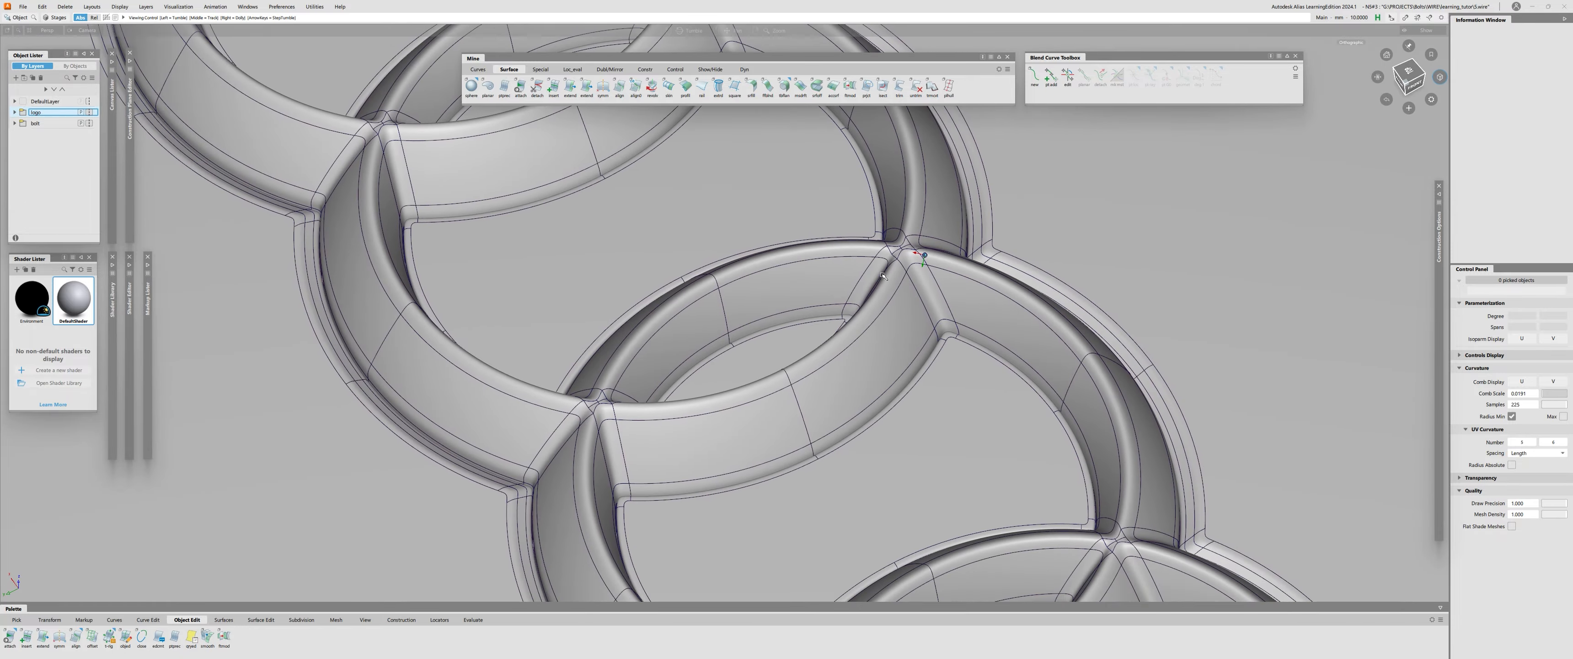
Examine the ring walls from the front and above, ending close up on an upper ring crossing beside the fourth ring
alt+shift+drag(921, 251, 1075, 351)
alt+shift+right_drag(1075, 351, 927, 312)
alt+shift+middle_drag(1100, 373, 918, 352)
alt+shift+drag(950, 375, 807, 275)
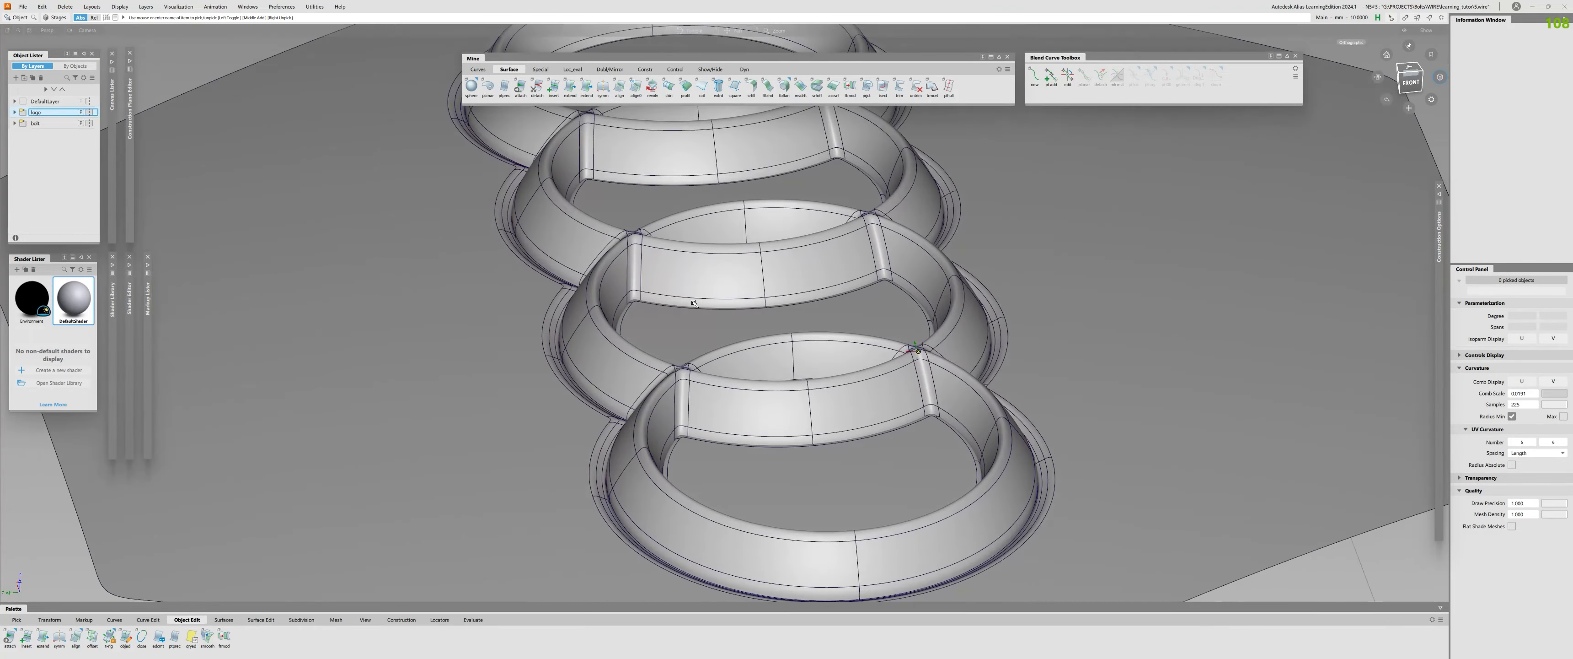
alt+shift+right_drag(806, 275, 876, 279)
alt+shift+drag(877, 278, 910, 322)
alt+shift+right_drag(910, 323, 635, 318)
alt+shift+drag(636, 318, 849, 382)
alt+shift+right_drag(849, 382, 1050, 391)
alt+shift+middle_drag(1050, 391, 737, 230)
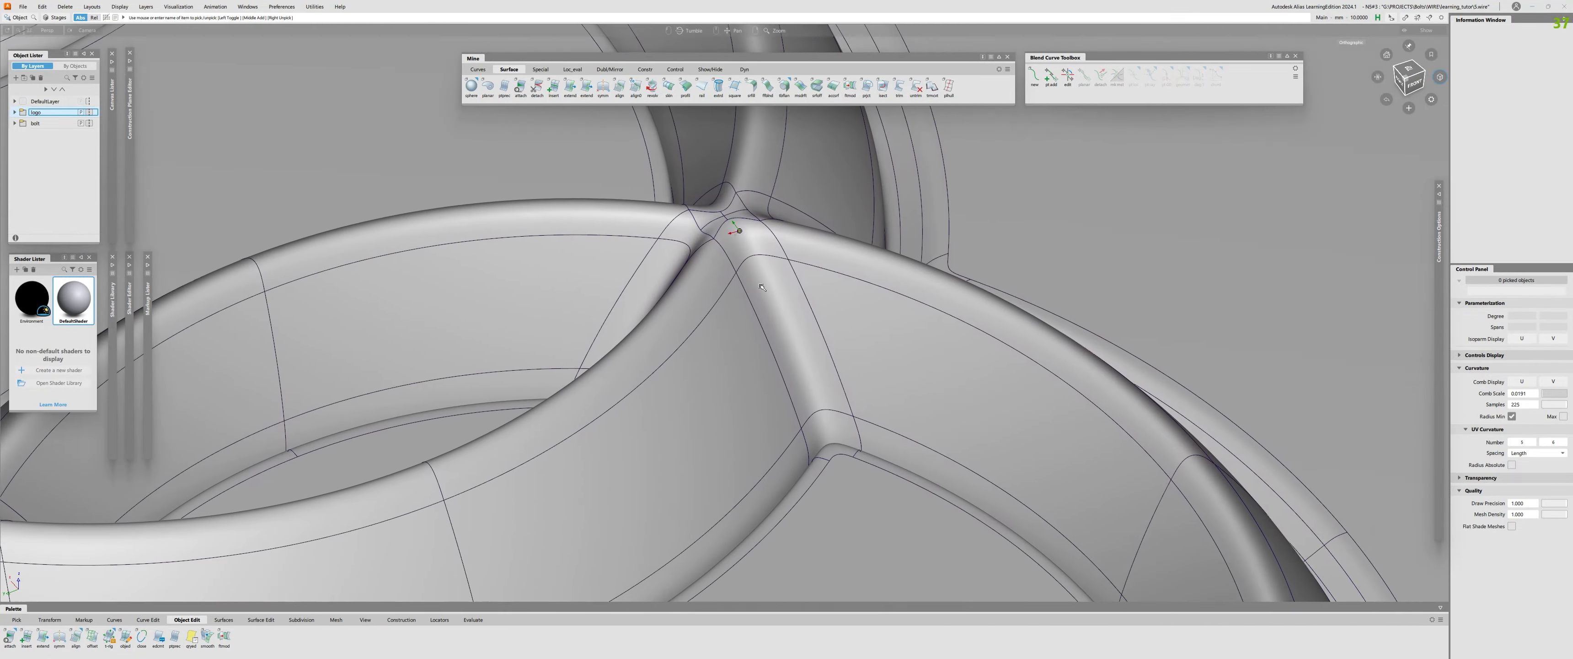
Check surface continuity along the side edges and curved upper end of the ridge blend running down from the ring crossing
alt+shift+right_drag(738, 230, 767, 282)
mouse_move(767, 283)
alt+shift+mouse_down()
mouse_move(1226, 278)
mouse_move(519, 202)
mouse_move(527, 229)
mouse_move(666, 267)
mouse_move(667, 253)
mouse_move(662, 304)
mouse_move(837, 253)
alt+shift+mouse_up()
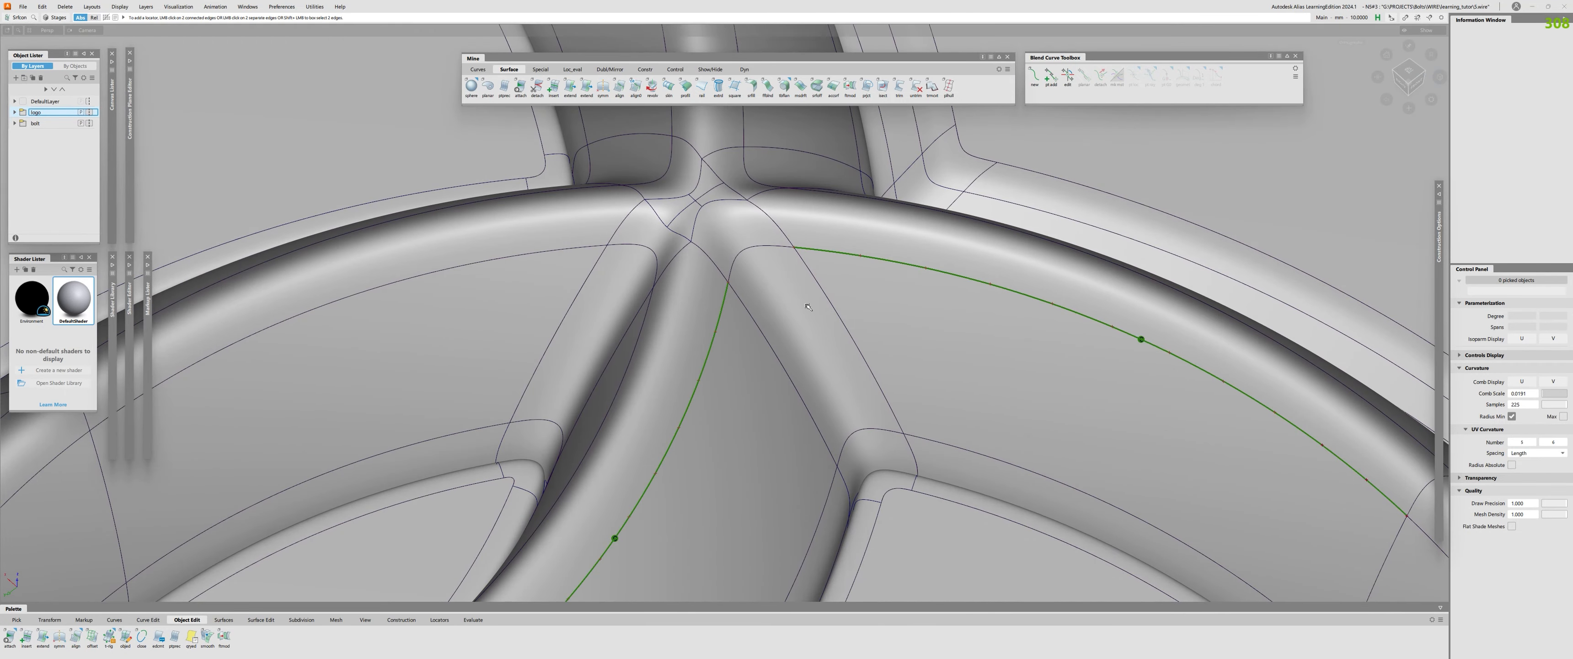
alt+shift+drag(808, 306, 829, 266)
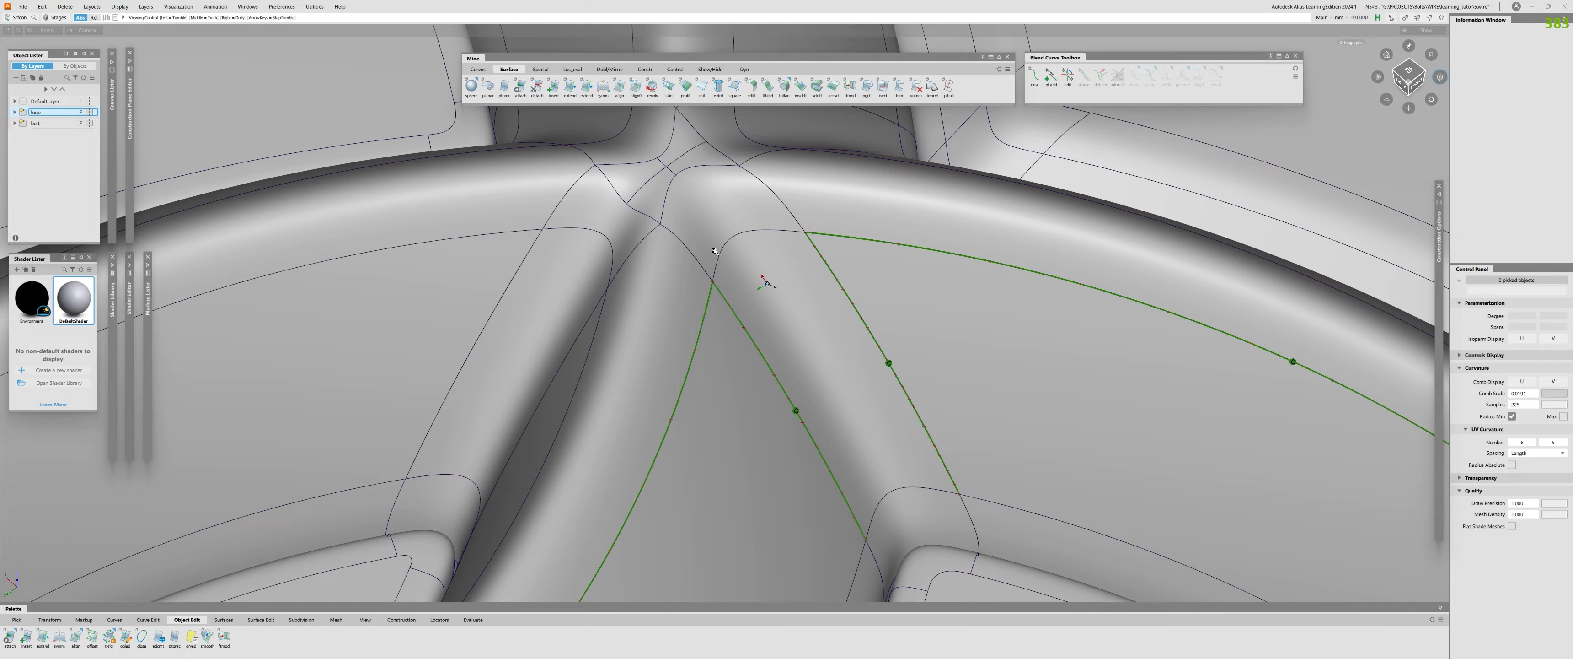
mouse_move(714, 250)
alt+shift+mouse_down()
mouse_move(733, 241)
mouse_move(733, 260)
mouse_move(808, 314)
alt+shift+mouse_up()
alt+shift+right_drag(809, 314, 938, 332)
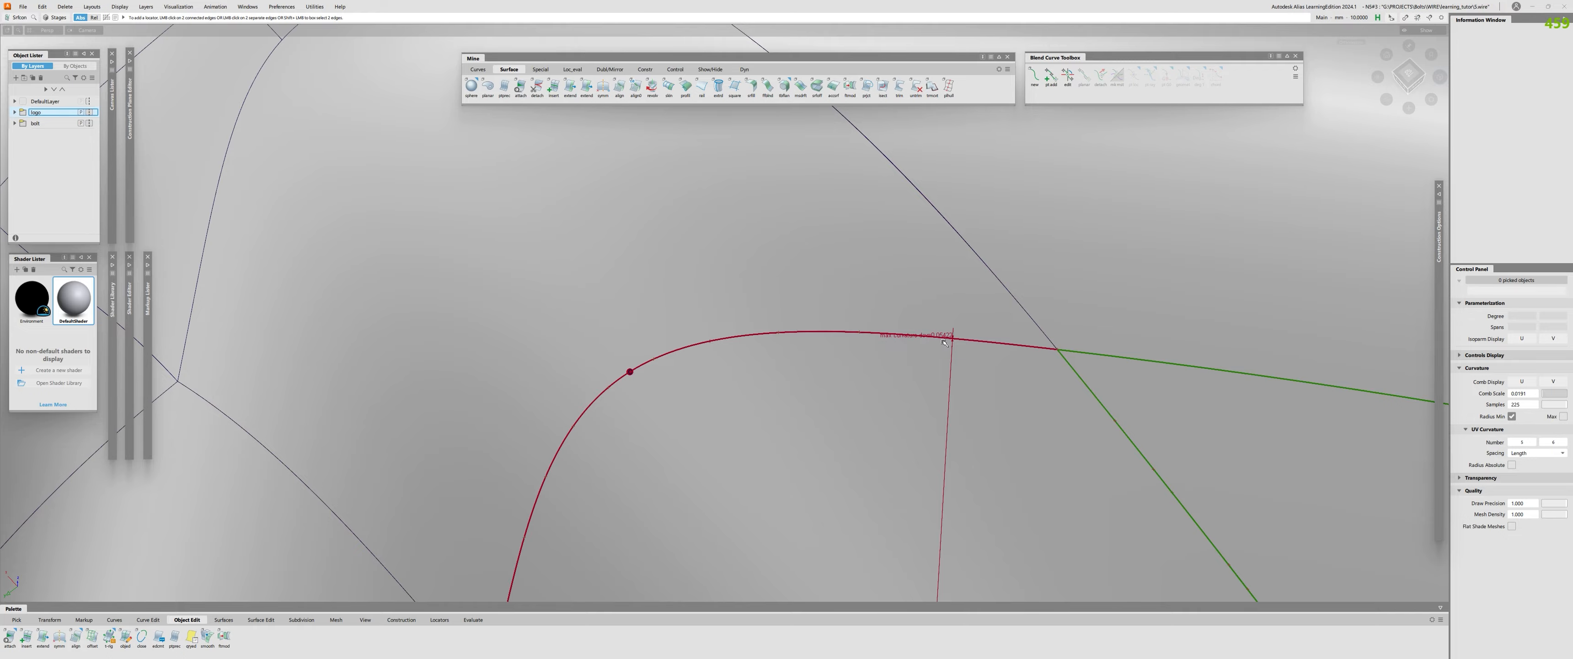
mouse_move(775, 275)
alt+shift+mouse_down()
mouse_move(828, 320)
mouse_move(734, 229)
mouse_move(613, 221)
mouse_move(782, 272)
alt+shift+mouse_up()
alt+shift+right_drag(782, 272, 845, 287)
alt+shift+drag(845, 288, 845, 366)
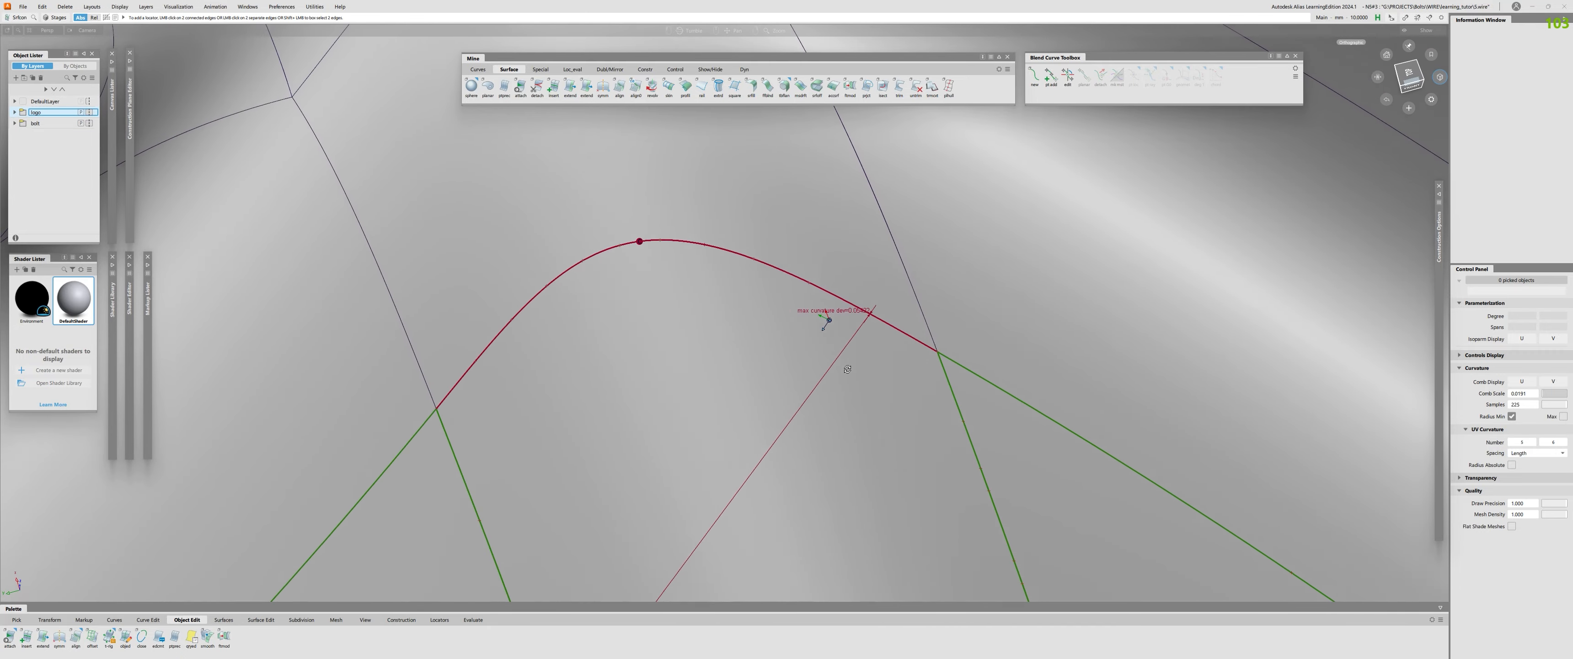
alt+shift+right_drag(846, 365, 864, 266)
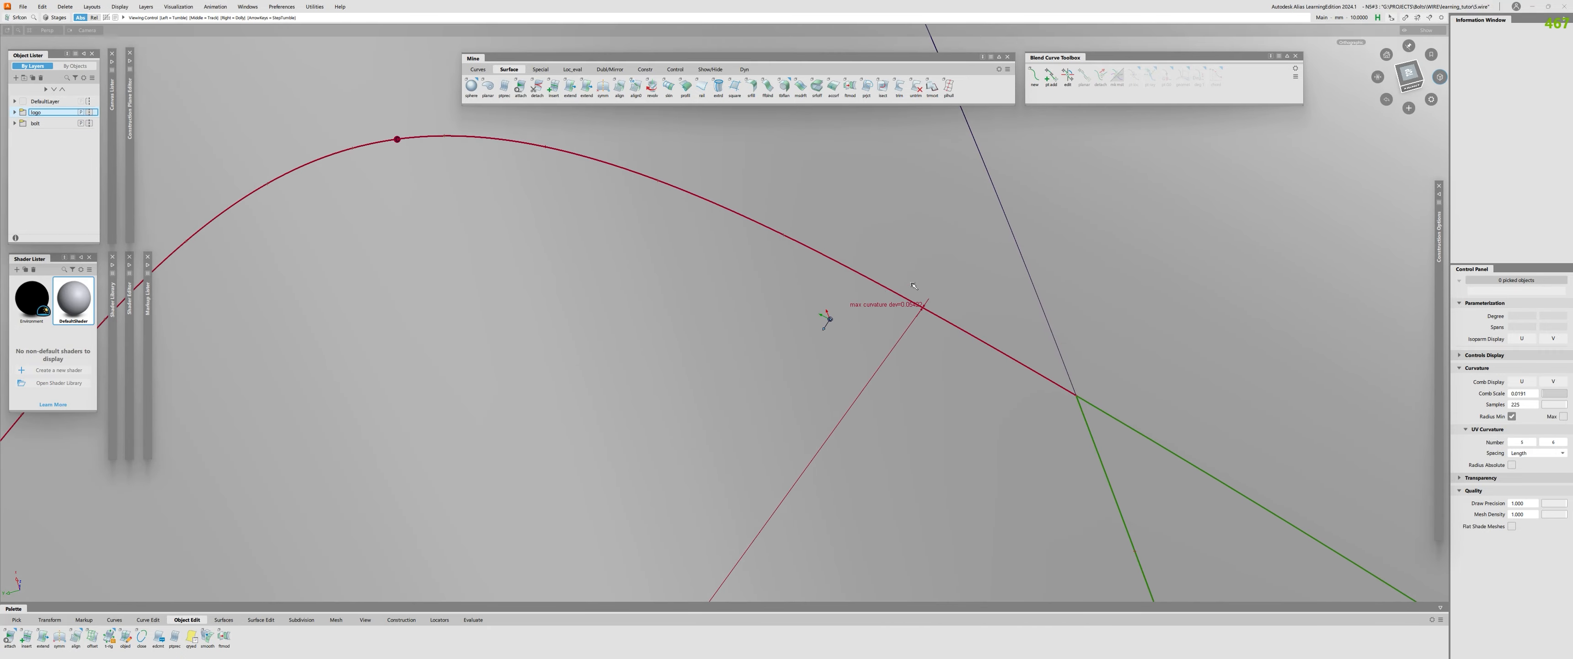
Check surface continuity along the edges of the small corner patches at the centre of the upper ring crossing
alt+shift+right_drag(829, 320, 544, 337)
alt+shift+drag(544, 337, 765, 235)
alt+shift+middle_drag(764, 235, 819, 319)
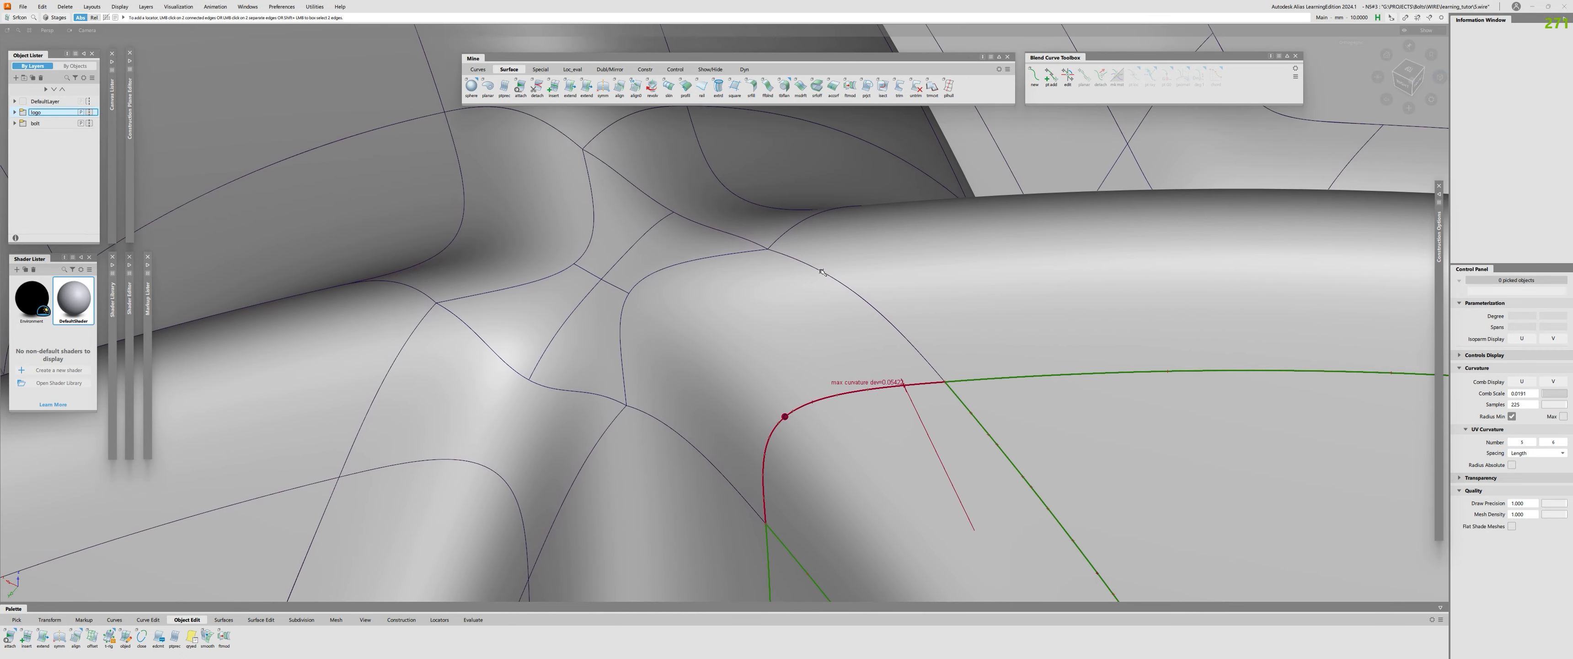
click(863, 298)
click(690, 442)
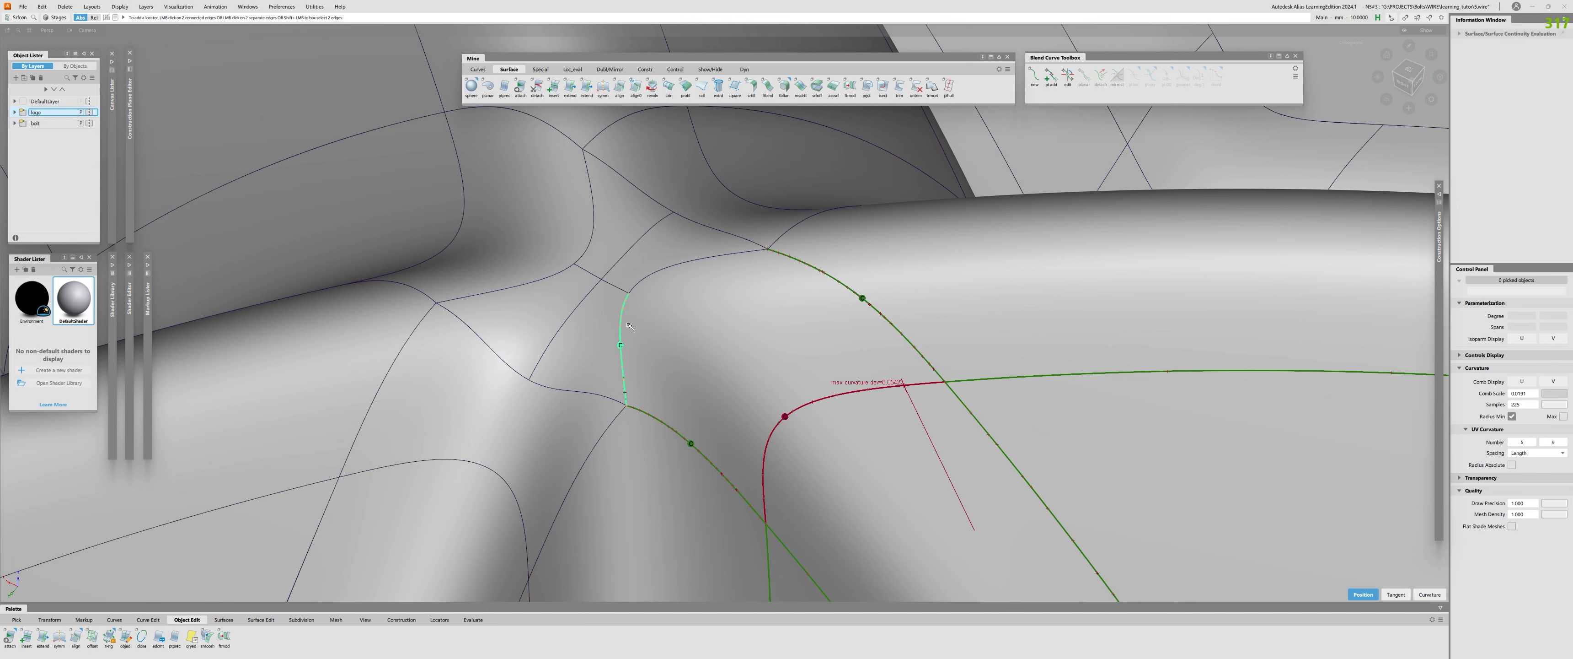
alt+shift+drag(692, 267, 719, 347)
alt+shift+middle_drag(719, 347, 747, 398)
click(763, 356)
click(698, 325)
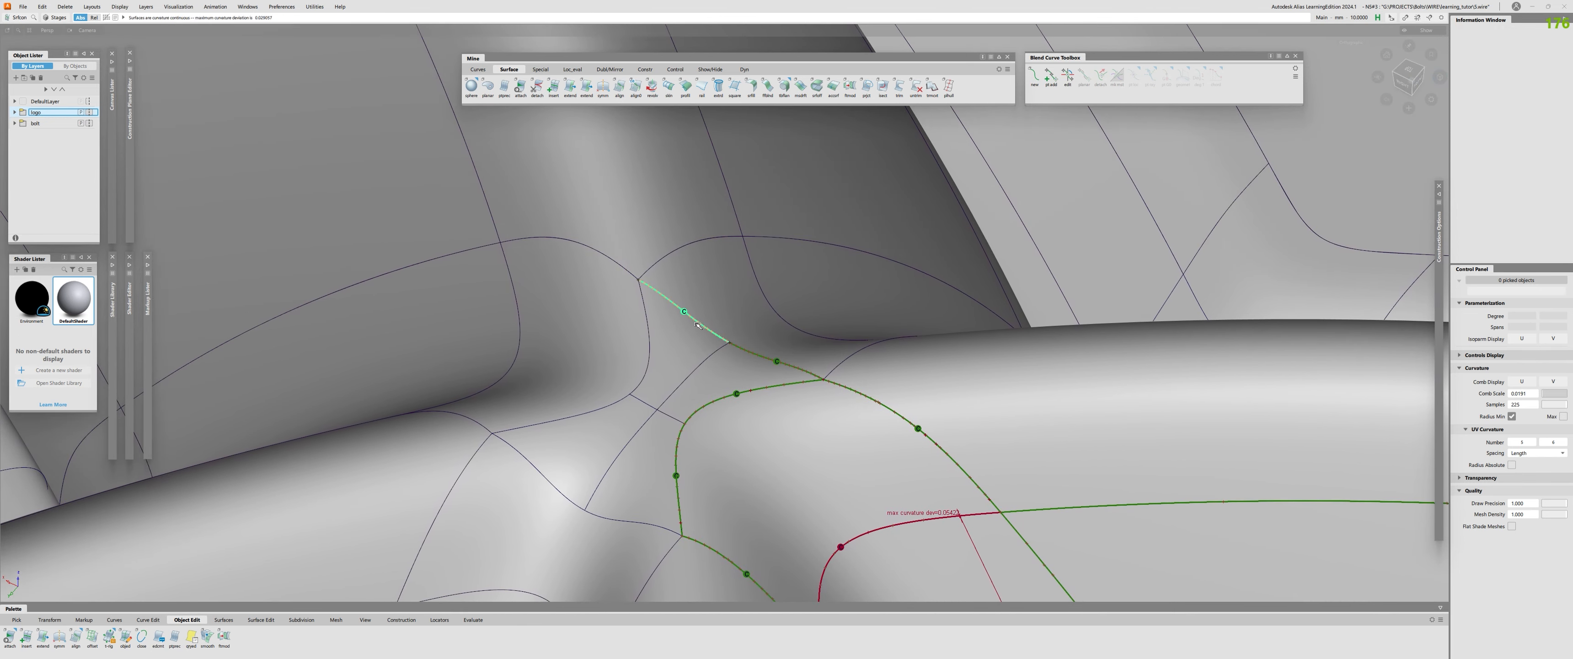
click(681, 384)
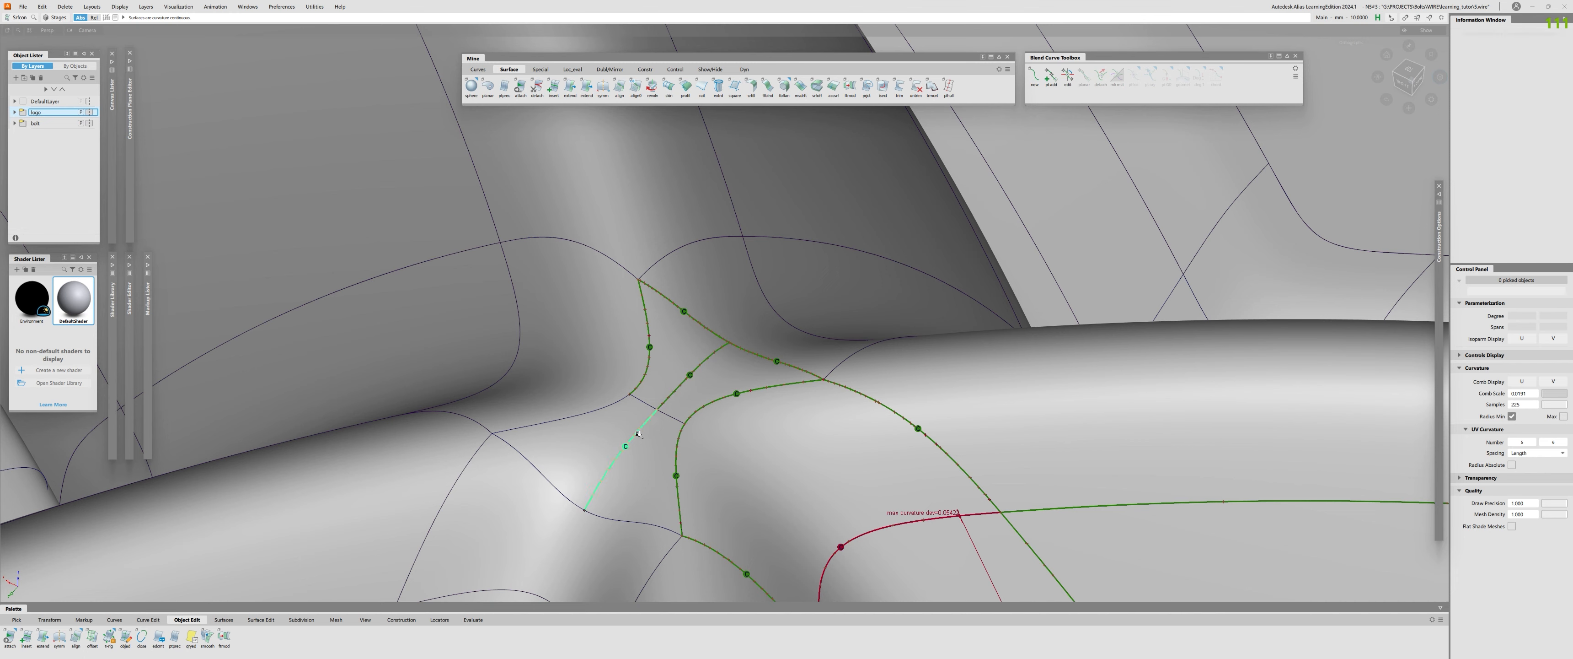
Check surface continuity along the outer and upper edges of the crossing's blends, including the curved end on the neighbouring ring
alt+shift+drag(787, 338, 937, 533)
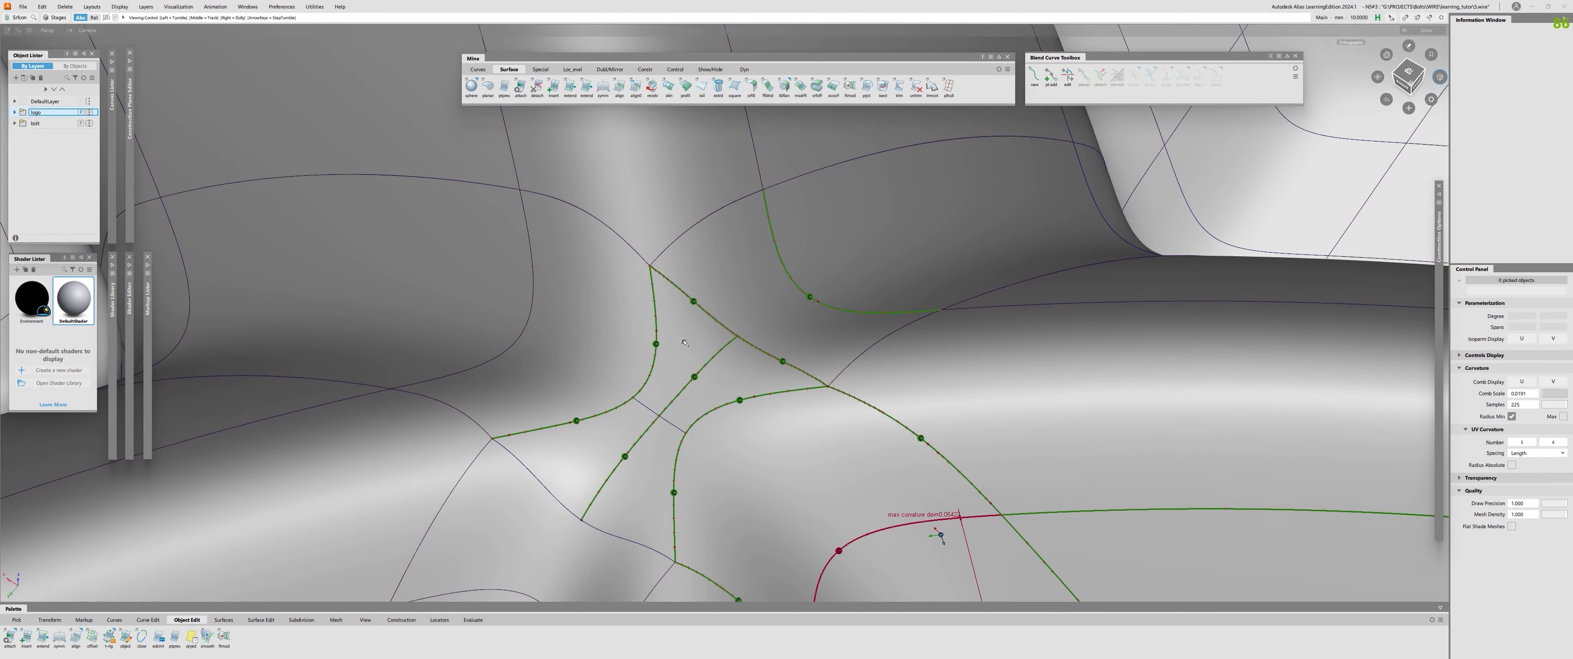
click(850, 368)
alt+shift+middle_drag(687, 232, 747, 256)
alt+shift+middle_drag(651, 384, 712, 285)
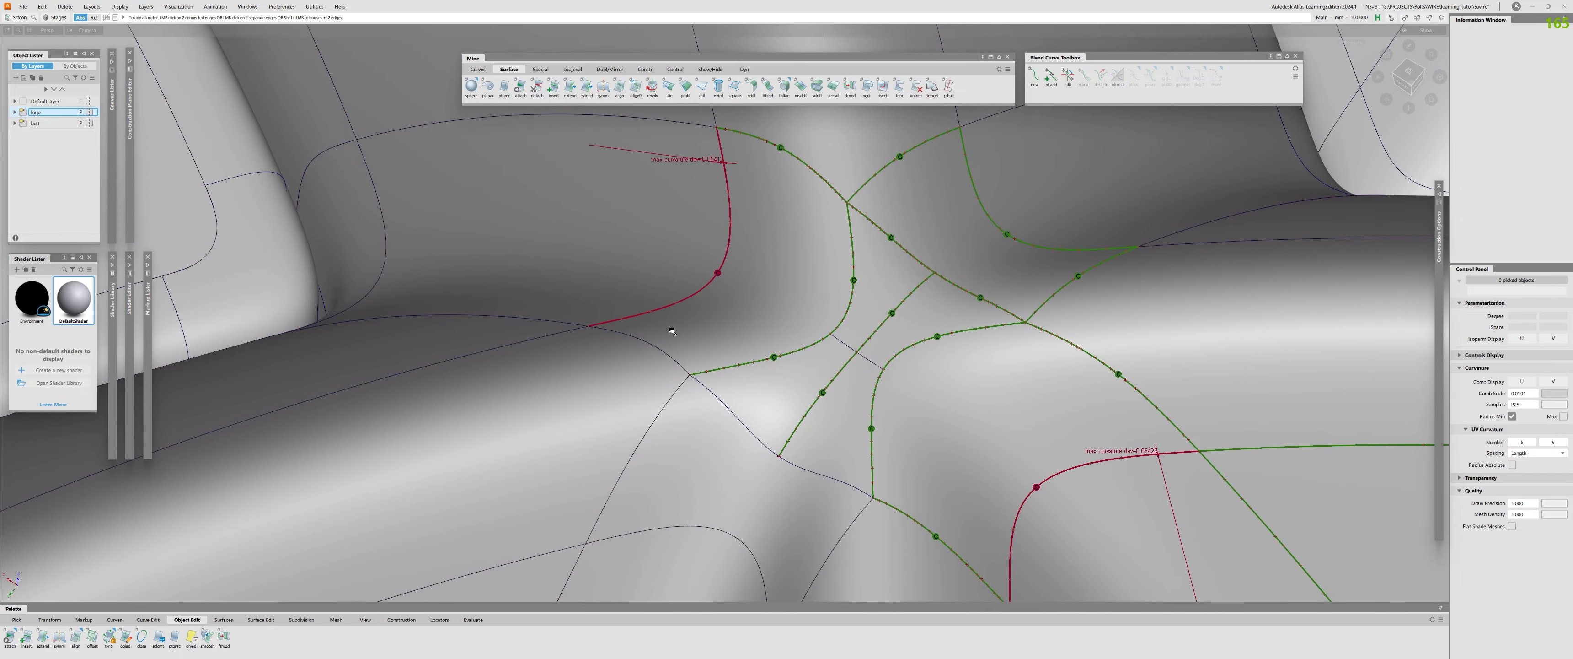
alt+shift+drag(672, 331, 703, 318)
alt+shift+right_drag(703, 318, 574, 324)
alt+shift+drag(574, 324, 635, 397)
alt+shift+right_drag(636, 397, 416, 455)
Examine the checked crossing at a distance and in the context of the whole logo on the bolt head
alt+shift+drag(903, 366, 825, 241)
alt+shift+drag(538, 330, 549, 531)
alt+shift+right_drag(550, 532, 720, 501)
alt+shift+drag(721, 501, 568, 318)
alt+shift+right_drag(568, 318, 617, 310)
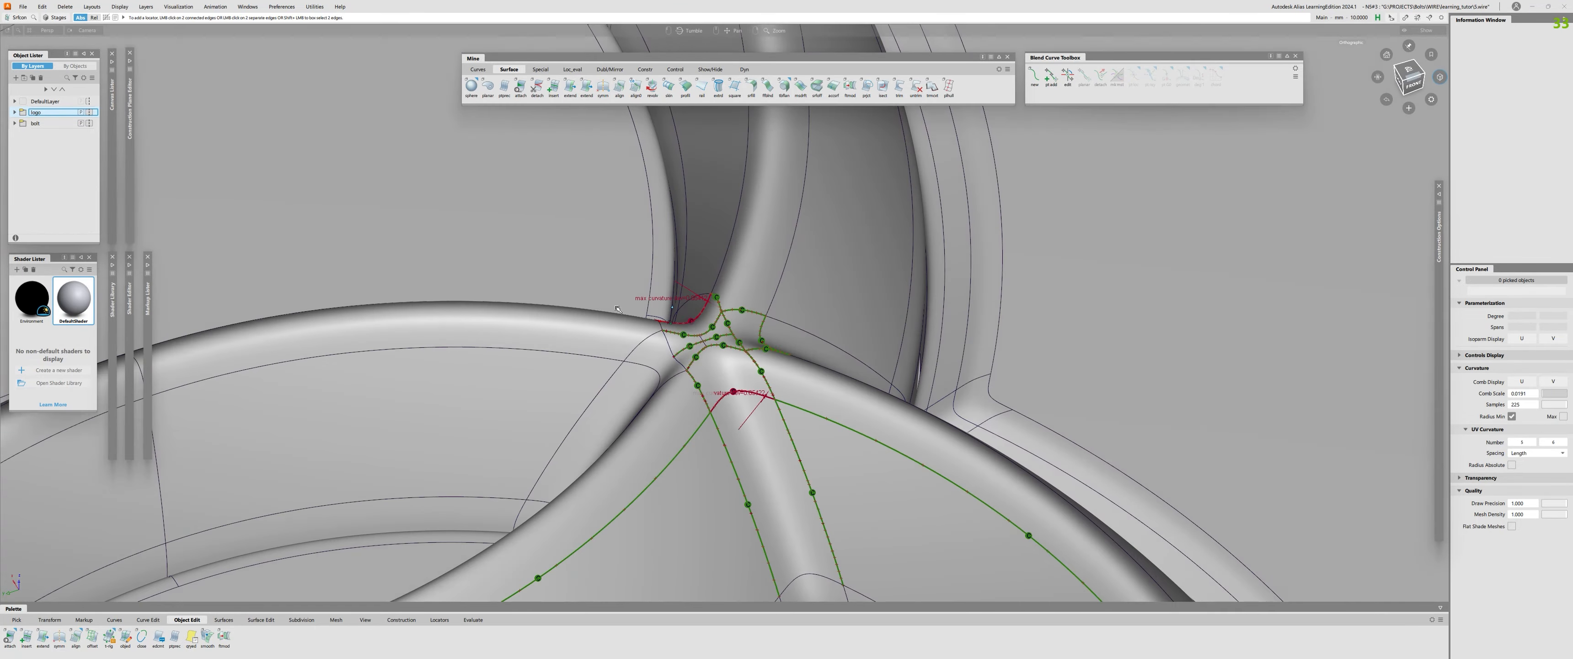
alt+shift+drag(521, 327, 721, 372)
alt+shift+right_drag(806, 379, 668, 389)
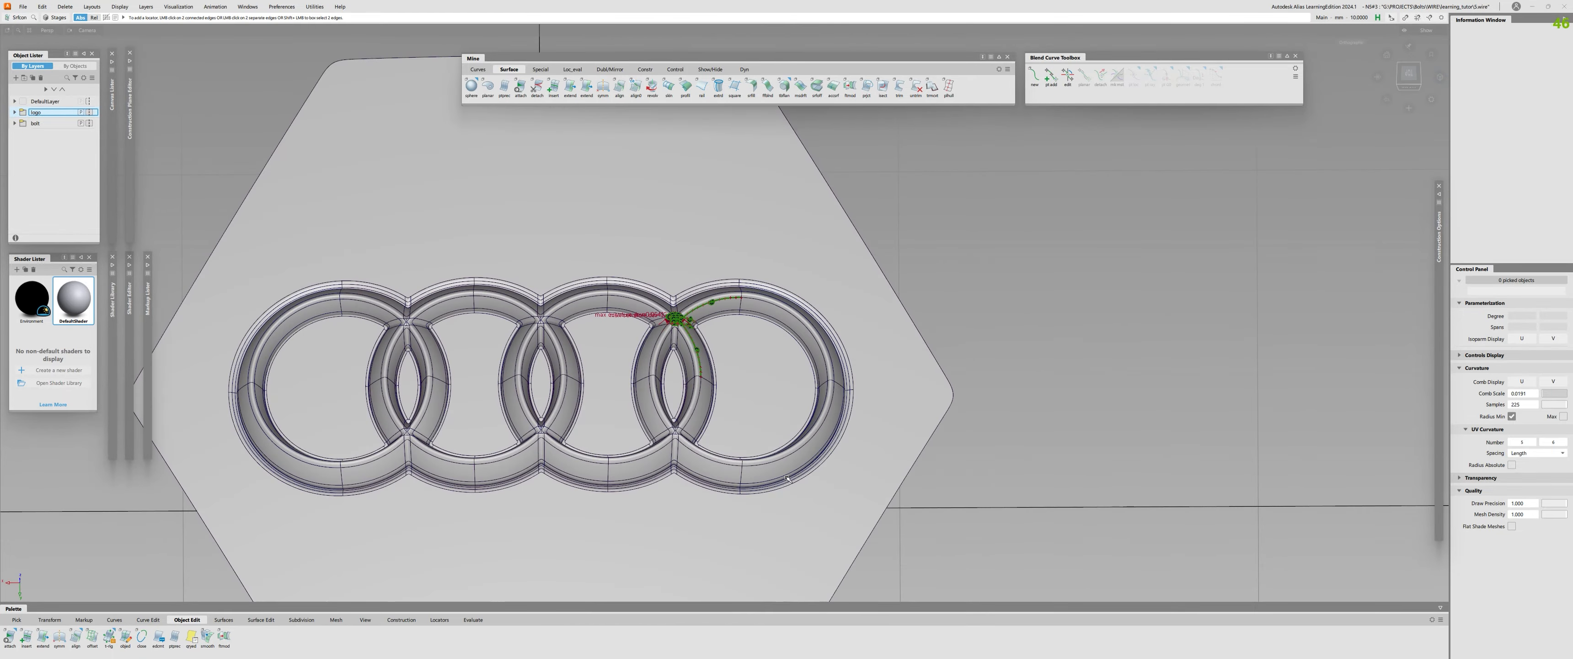
alt+shift+middle_drag(506, 332, 745, 345)
alt+shift+drag(944, 380, 825, 335)
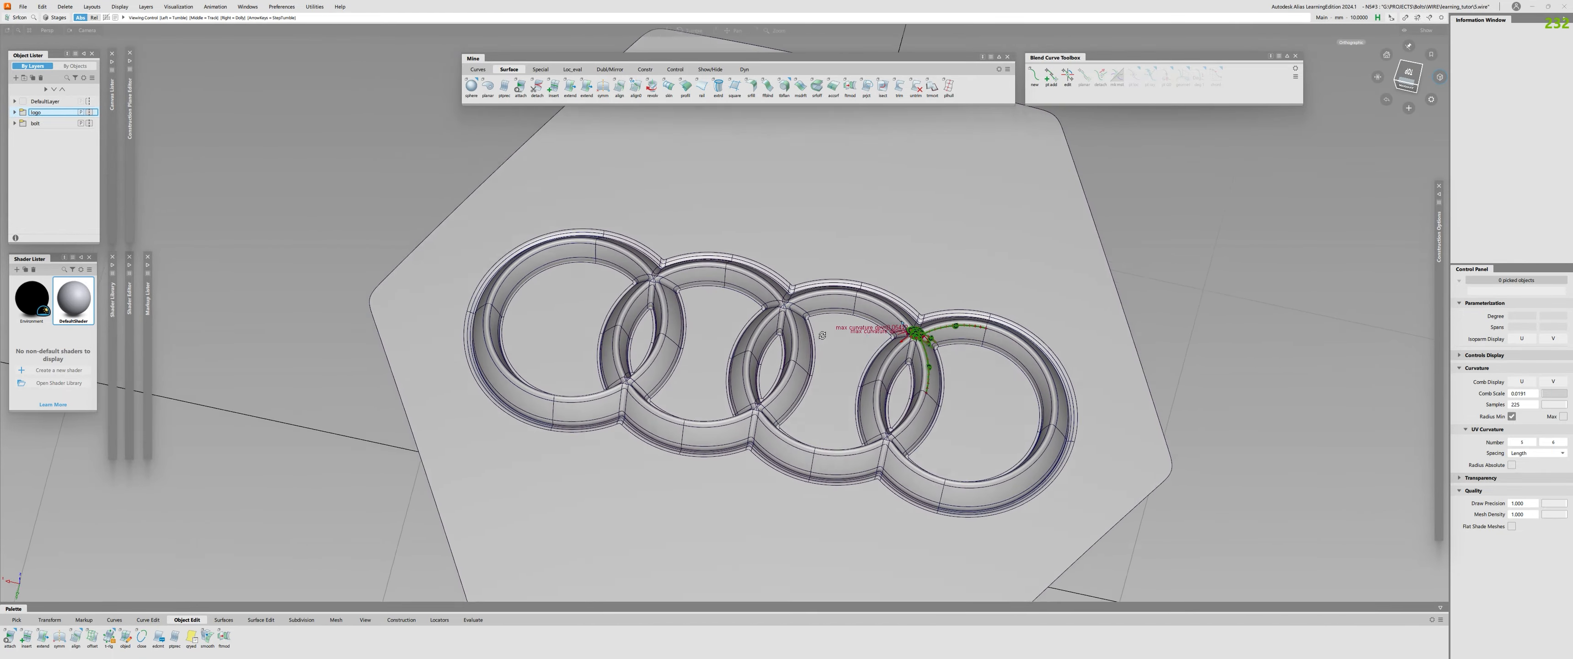
Check surface continuity along the short centre seam and lower patch edges of the upper ring crossing
alt+shift+right_drag(782, 340, 822, 341)
alt+shift+drag(822, 341, 849, 306)
alt+shift+right_drag(849, 306, 923, 238)
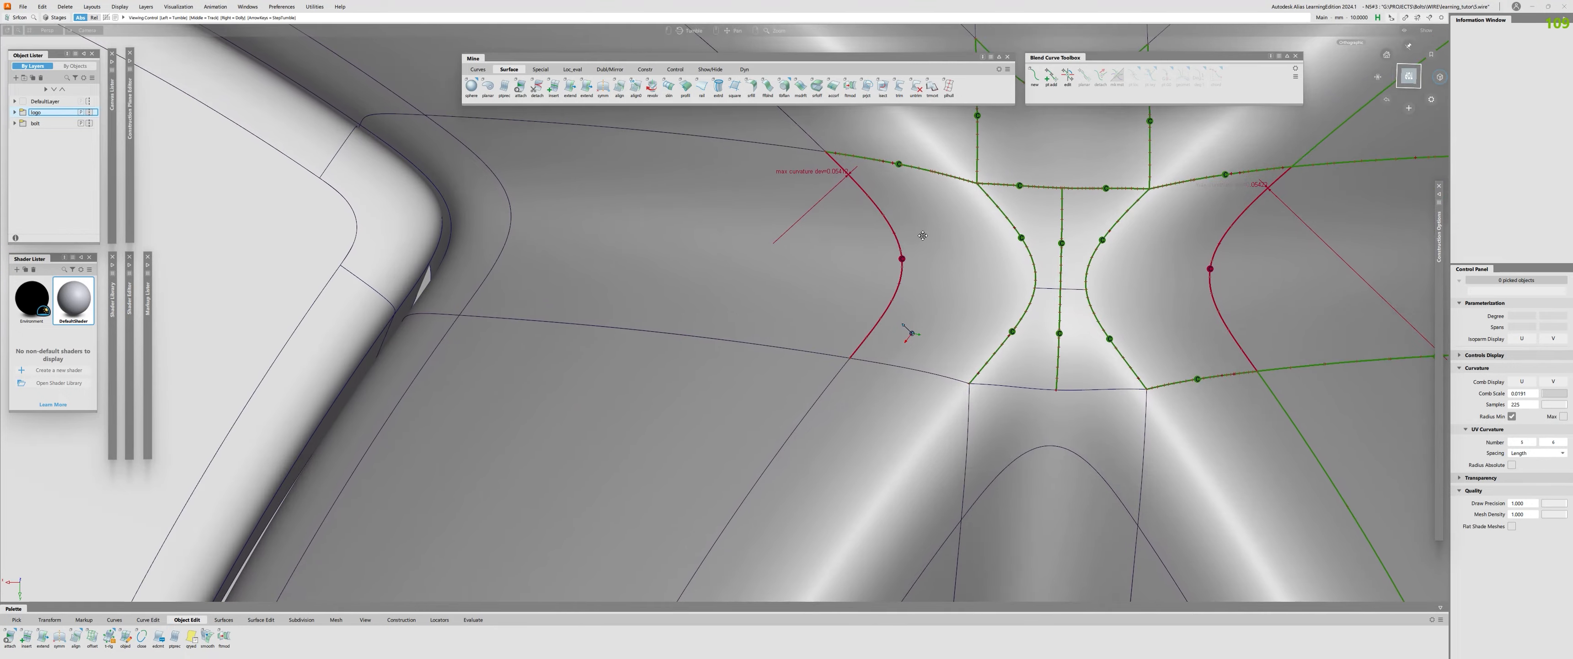
alt+shift+middle_drag(924, 239, 860, 372)
alt+shift+drag(860, 372, 875, 493)
click(874, 493)
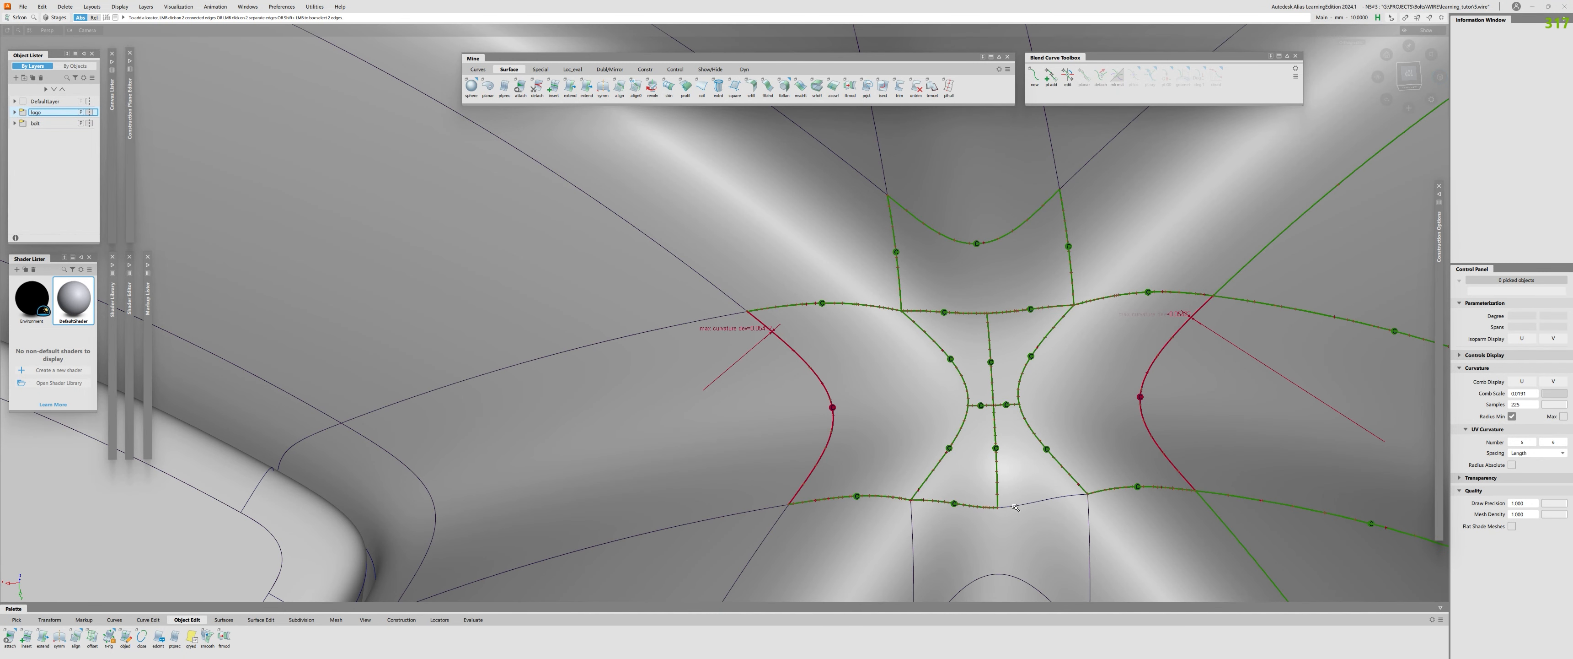
alt+shift+middle_drag(1029, 510, 933, 385)
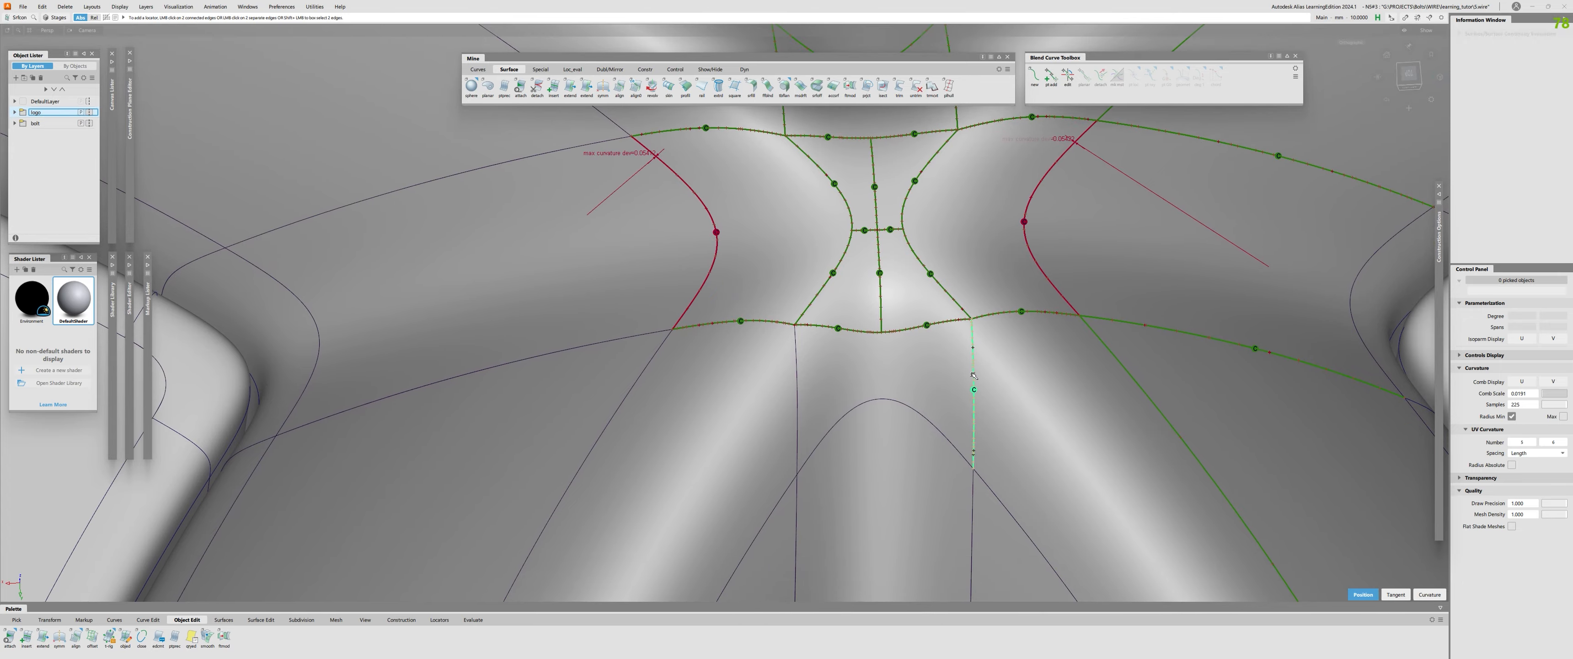
Check surface continuity along the lower ridge blend's sides, its curved end and the adjoining ring wall edges
alt+shift+drag(974, 375, 756, 360)
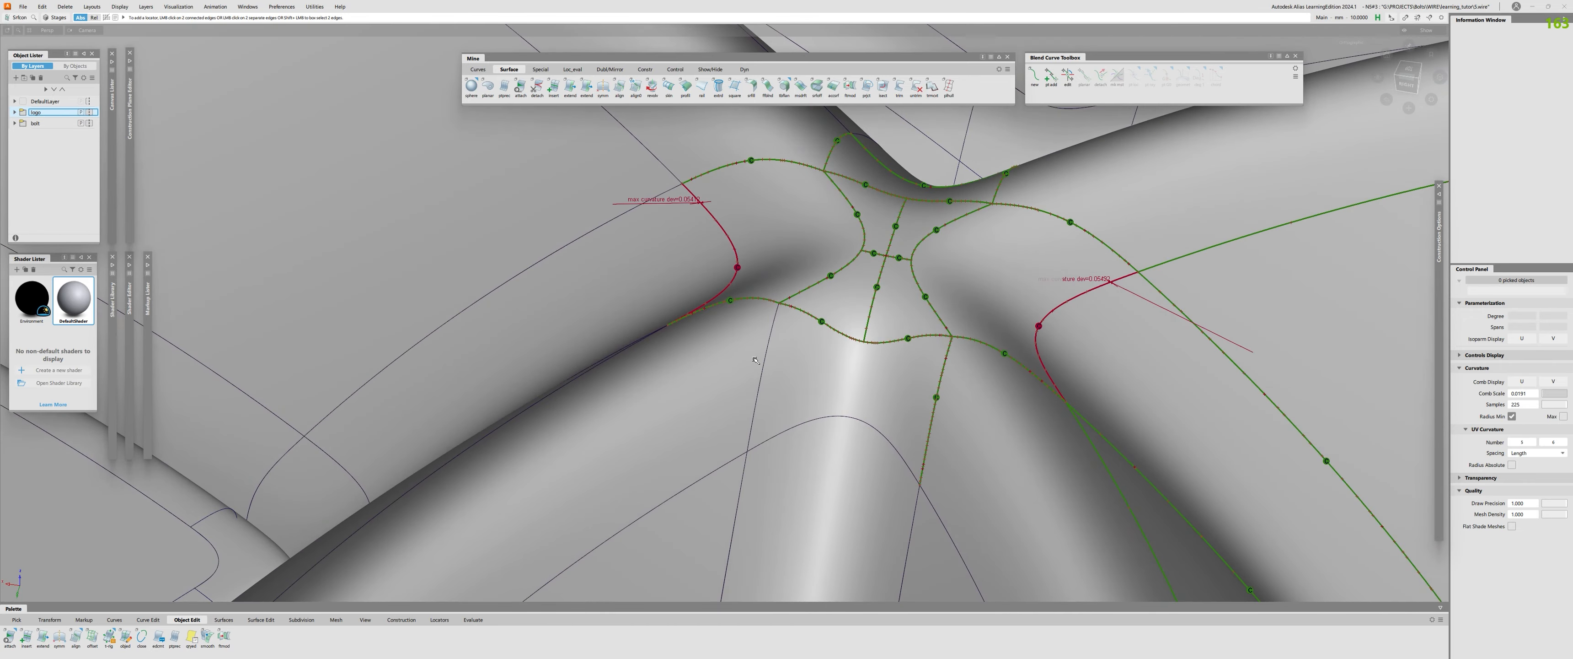
click(837, 418)
alt+shift+drag(797, 418, 769, 335)
alt+shift+right_drag(726, 333, 782, 329)
alt+shift+drag(778, 329, 752, 332)
alt+shift+right_drag(752, 332, 727, 335)
alt+shift+drag(727, 334, 711, 383)
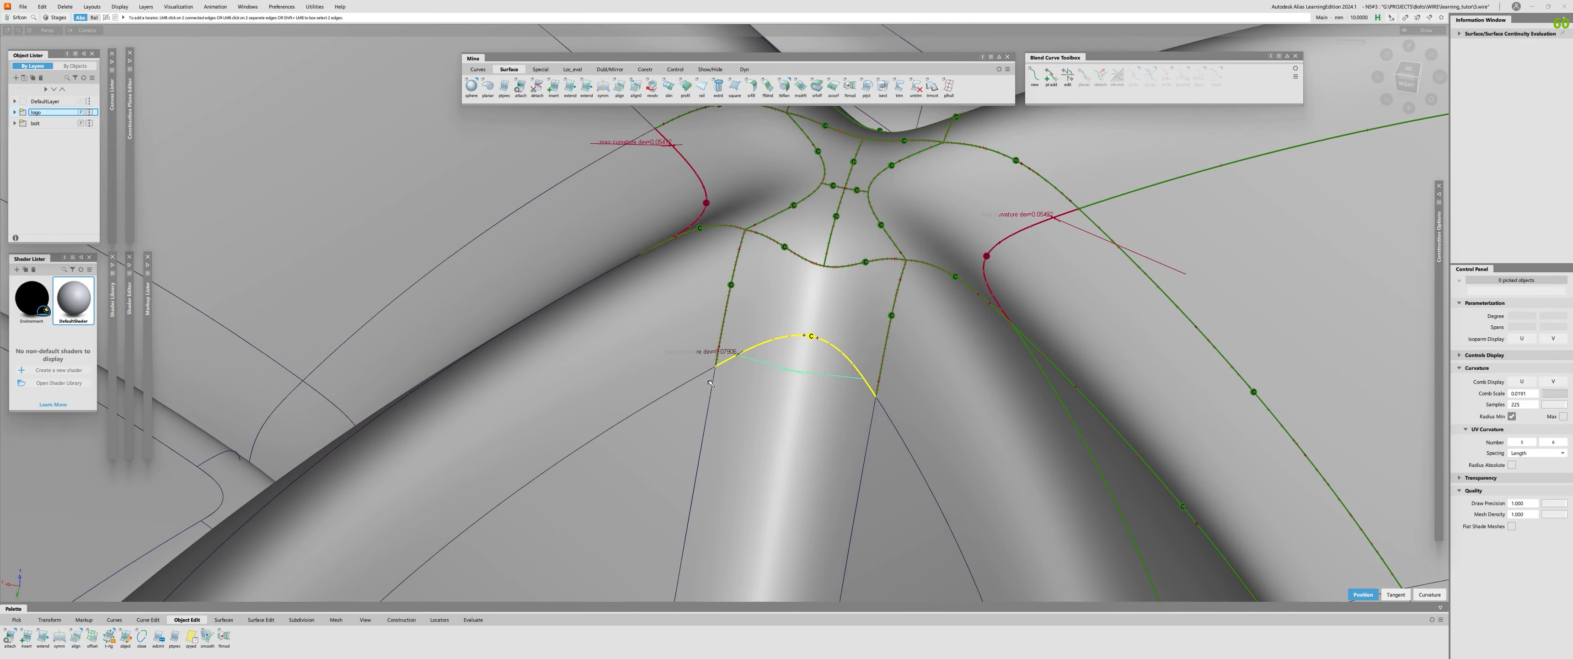
click(710, 383)
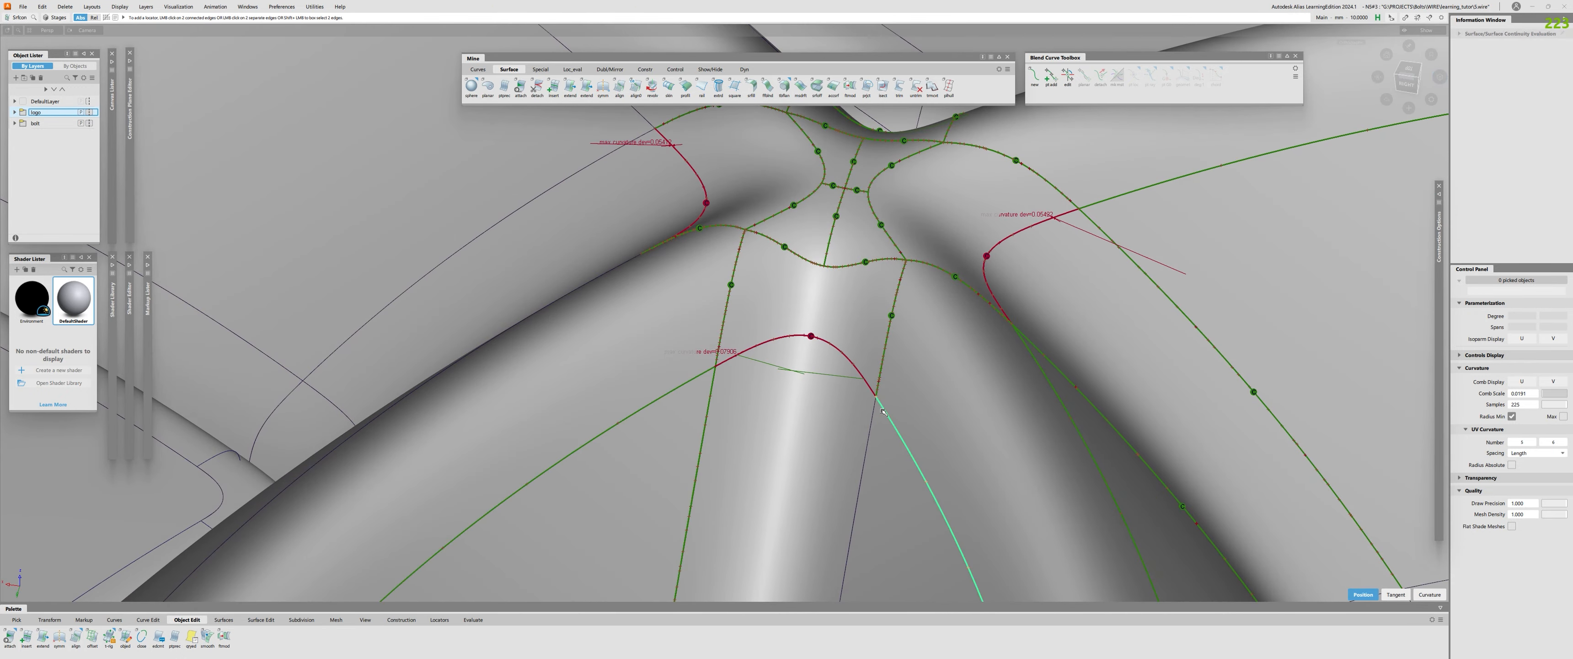
Check surface continuity along all patch and blend edges of the neighbouring upper ring crossing
alt+shift+right_drag(813, 333, 779, 330)
alt+shift+drag(780, 330, 727, 351)
alt+shift+right_drag(727, 352, 551, 338)
alt+shift+middle_drag(552, 337, 1047, 337)
alt+shift+right_drag(486, 314, 572, 242)
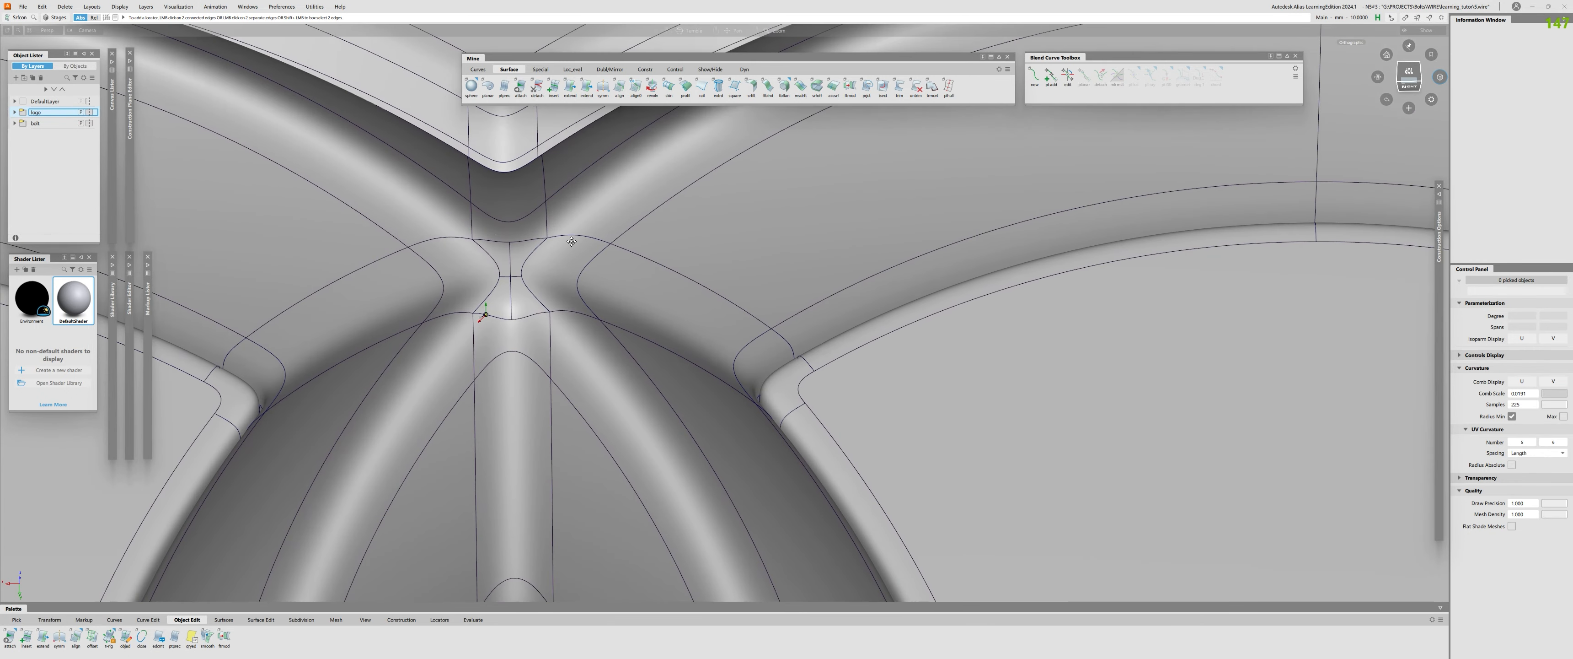
alt+shift+middle_drag(572, 242, 845, 253)
alt+shift+right_drag(845, 253, 821, 296)
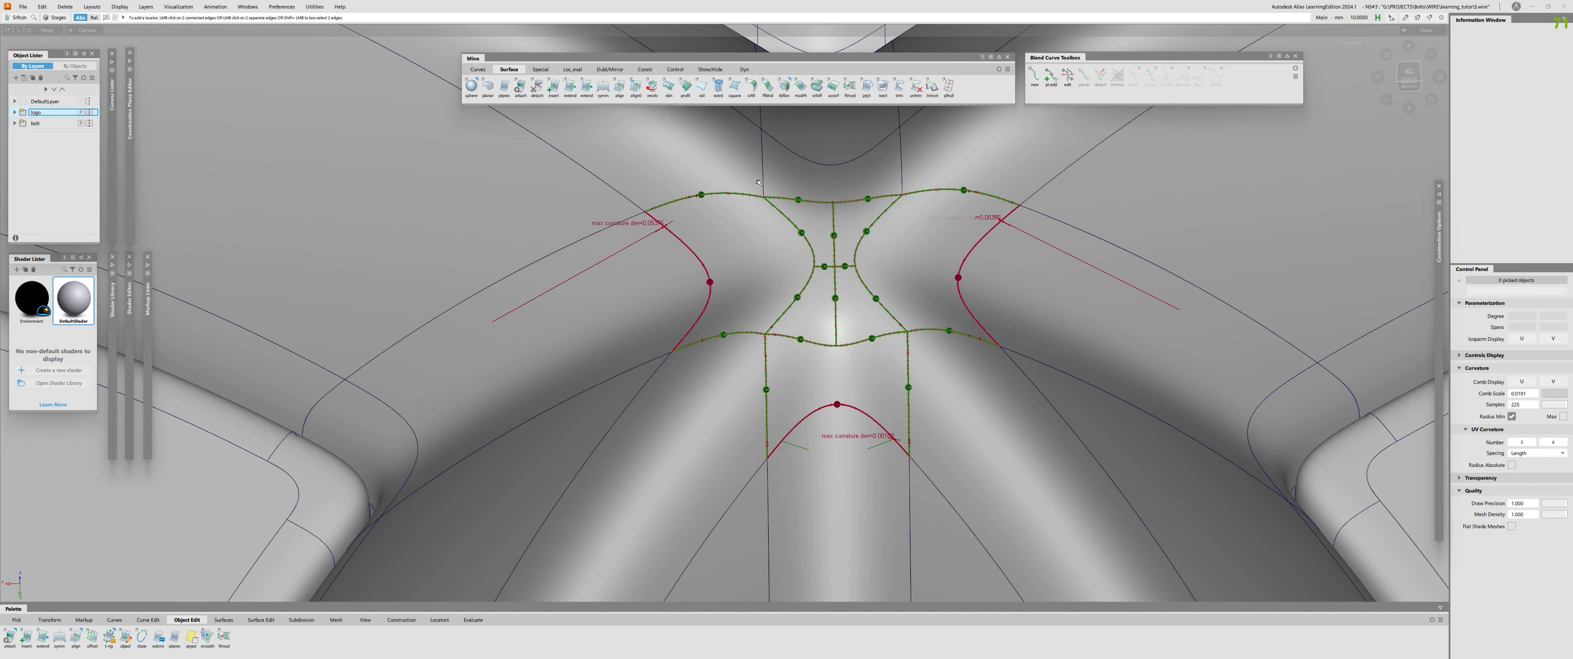
alt+shift+middle_drag(763, 175, 793, 315)
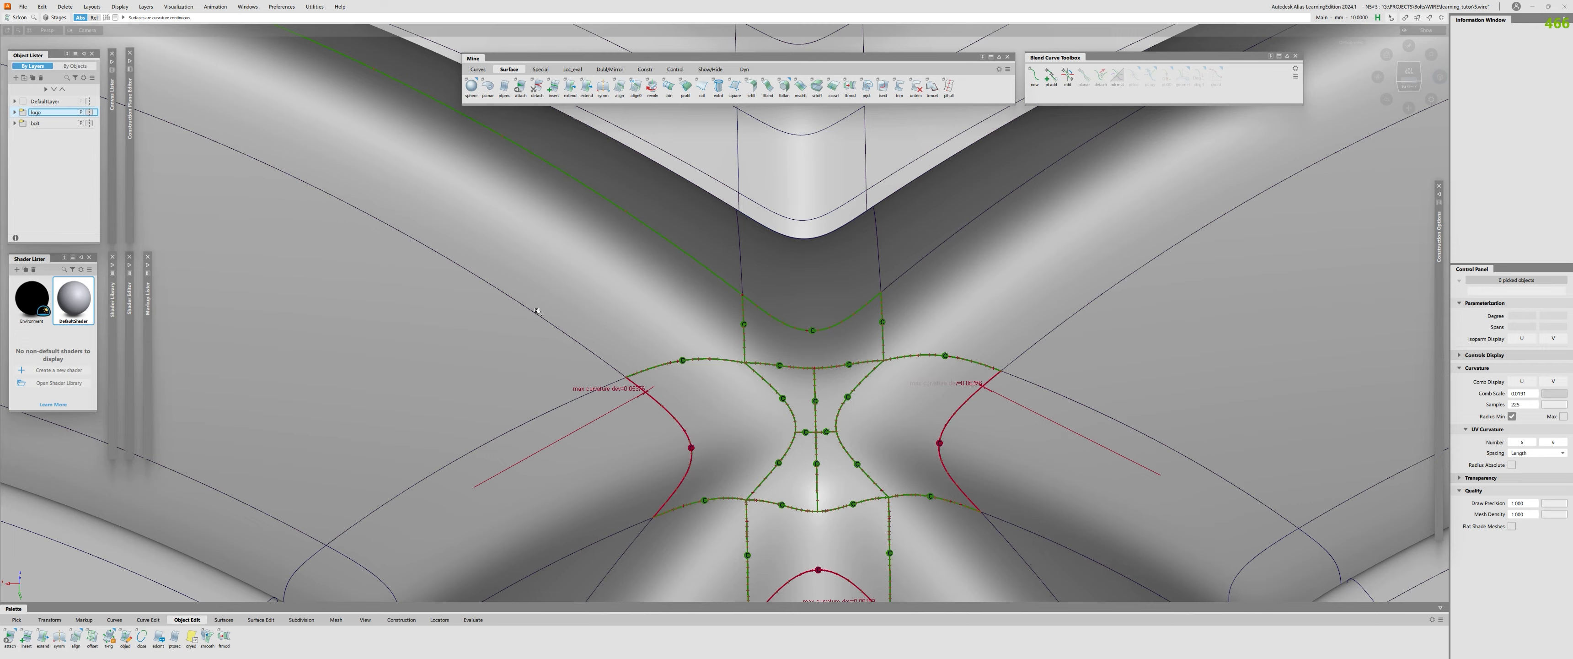
Check surface continuity along the long flange blend edge of the ring's inner opening next to the crossing
alt+shift+right_drag(536, 312, 464, 324)
alt+shift+middle_drag(465, 324, 731, 273)
click(442, 233)
click(731, 274)
click(767, 423)
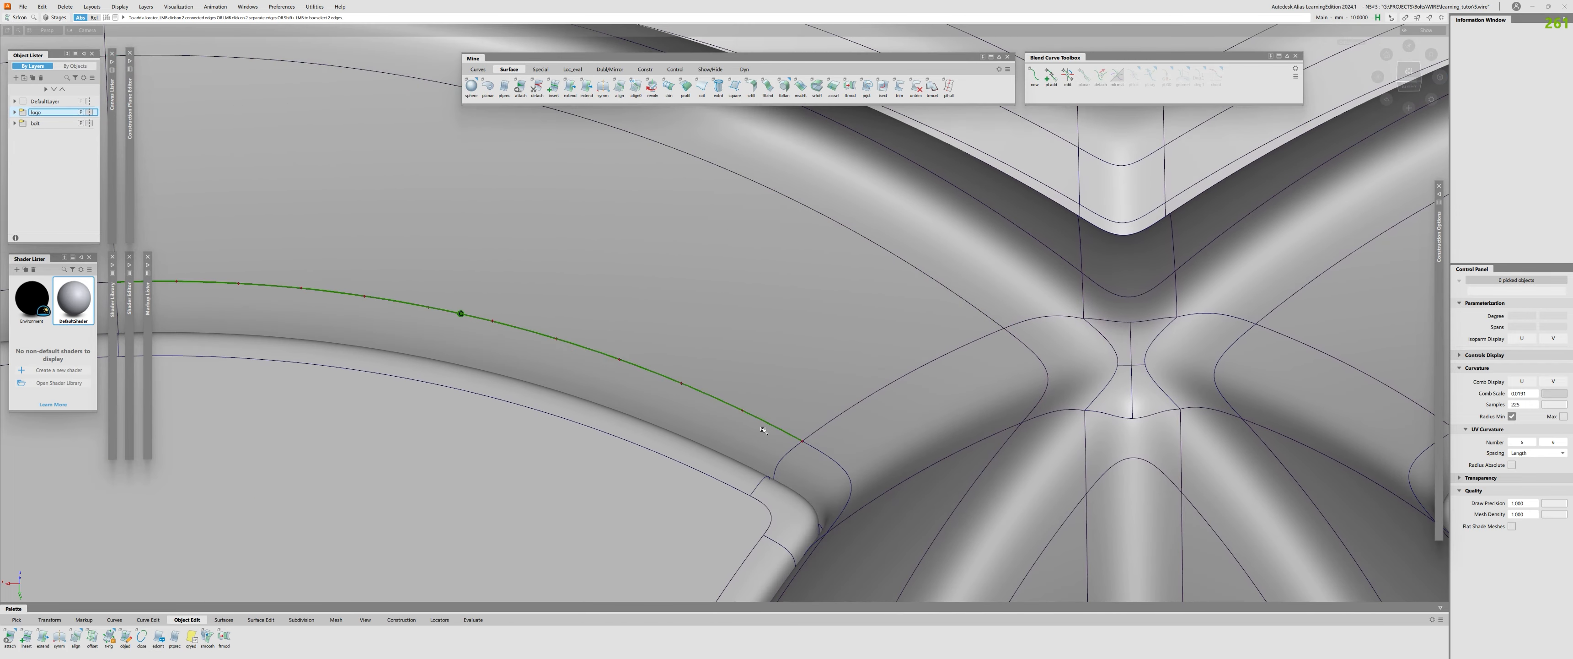
alt+shift+drag(763, 430, 842, 384)
alt+shift+right_drag(835, 383, 550, 391)
click(769, 411)
Inspect the inner wall and flange blends between the ring crossings at close range
alt+shift+middle_drag(913, 372, 559, 322)
alt+shift+drag(559, 321, 635, 262)
alt+shift+middle_drag(831, 334, 528, 281)
alt+shift+right_drag(529, 280, 748, 296)
alt+shift+middle_drag(749, 296, 384, 151)
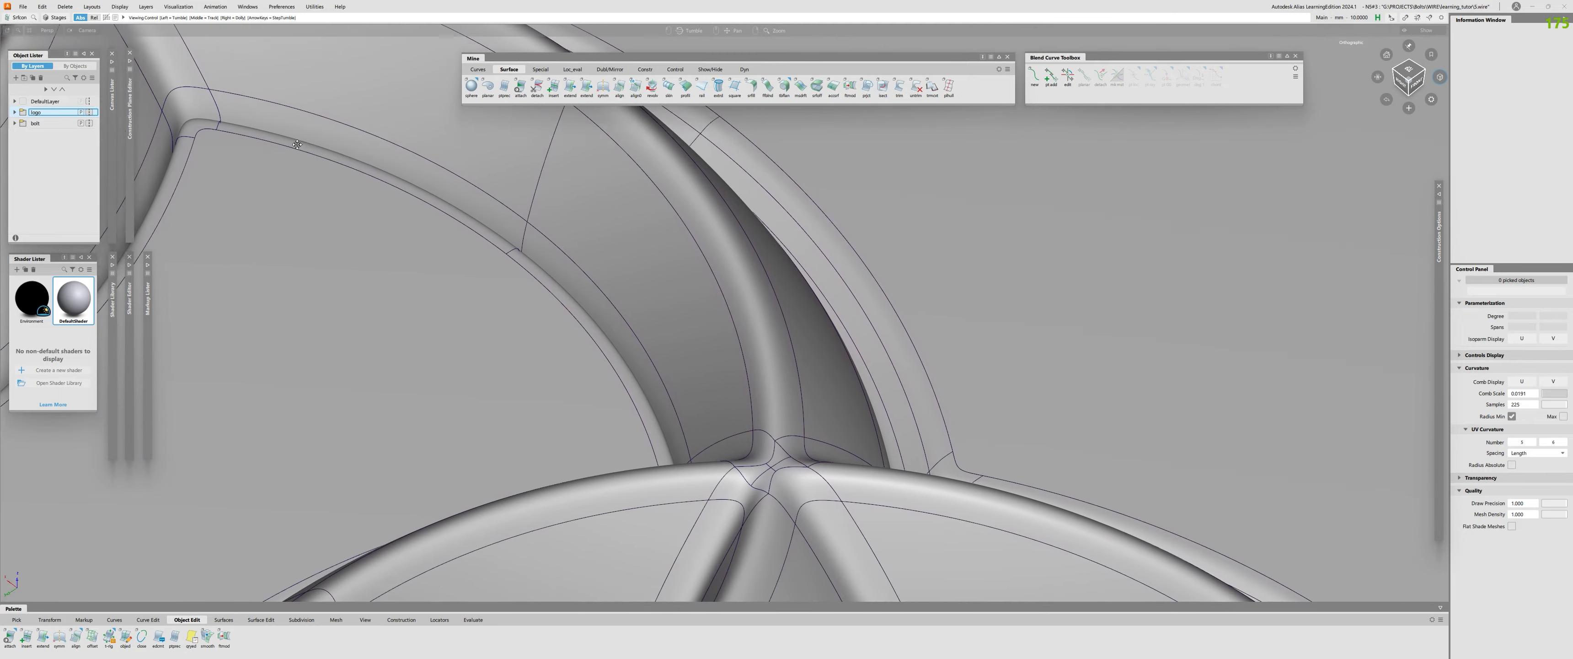
alt+shift+right_drag(385, 152, 286, 119)
alt+shift+middle_drag(286, 119, 492, 199)
alt+shift+middle_drag(792, 387, 414, 119)
Examine the four-ring logo at low angles, focusing on how the ring walls meet the bolt head
alt+shift+drag(379, 251, 604, 271)
alt+shift+right_drag(604, 271, 443, 428)
alt+shift+drag(443, 427, 282, 307)
alt+shift+right_drag(282, 307, 575, 247)
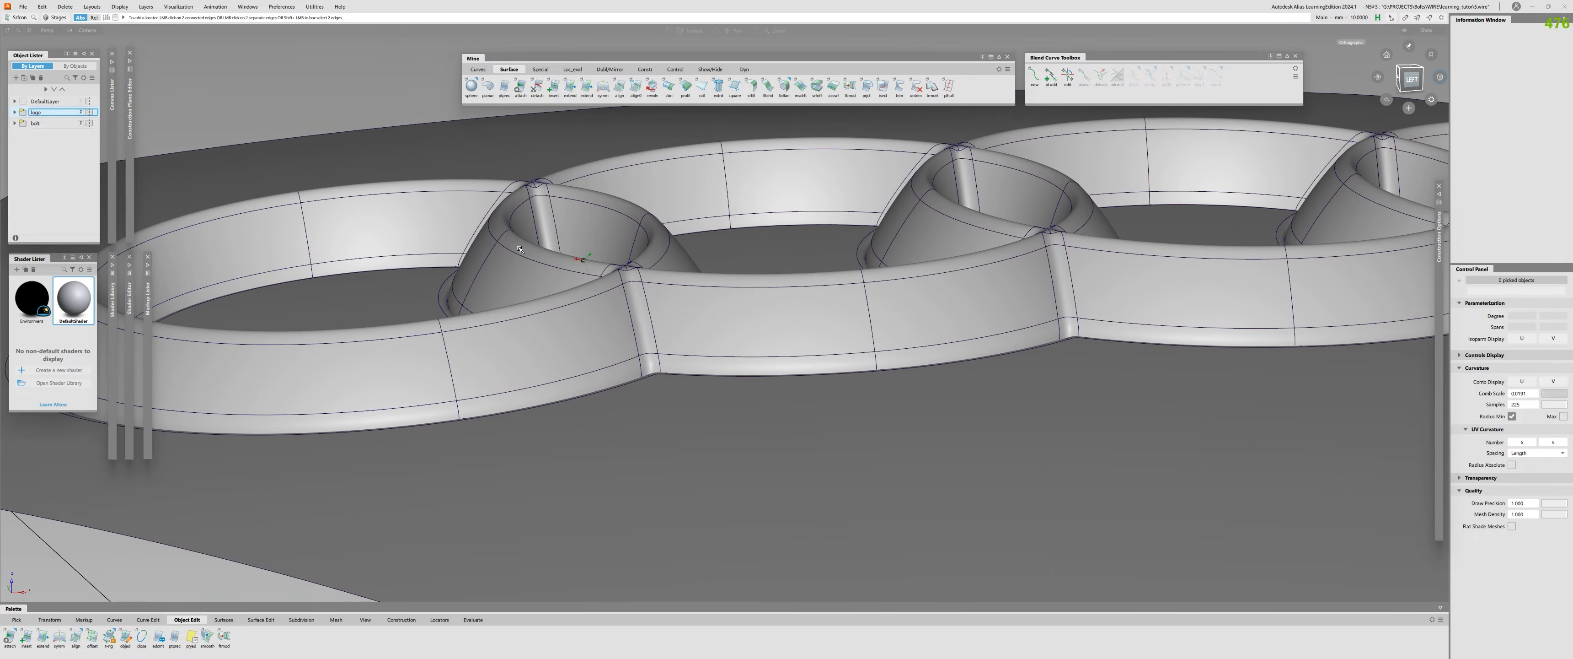
alt+shift+drag(574, 248, 743, 351)
alt+shift+right_drag(743, 351, 620, 349)
alt+shift+drag(620, 349, 601, 422)
alt+shift+right_drag(601, 422, 379, 379)
alt+shift+drag(378, 379, 227, 235)
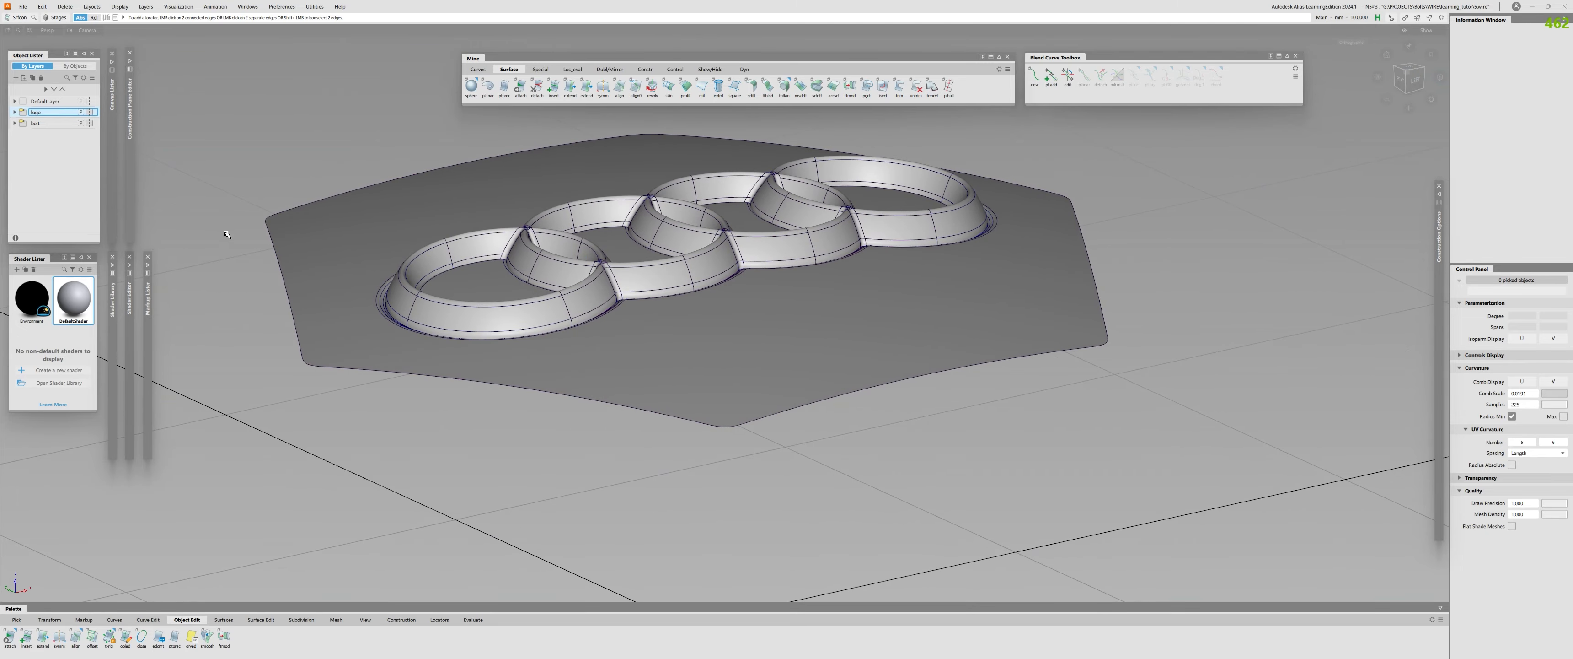
alt+shift+right_drag(475, 163, 620, 183)
alt+shift+drag(620, 183, 882, 330)
Inspect the control point layout of the corner patch surface at the upper ring crossing
alt+shift+right_drag(342, 263, 549, 256)
alt+shift+middle_drag(549, 256, 732, 225)
alt+shift+drag(733, 226, 648, 195)
ctrl+shift+drag(657, 257, 657, 285)
click(660, 291)
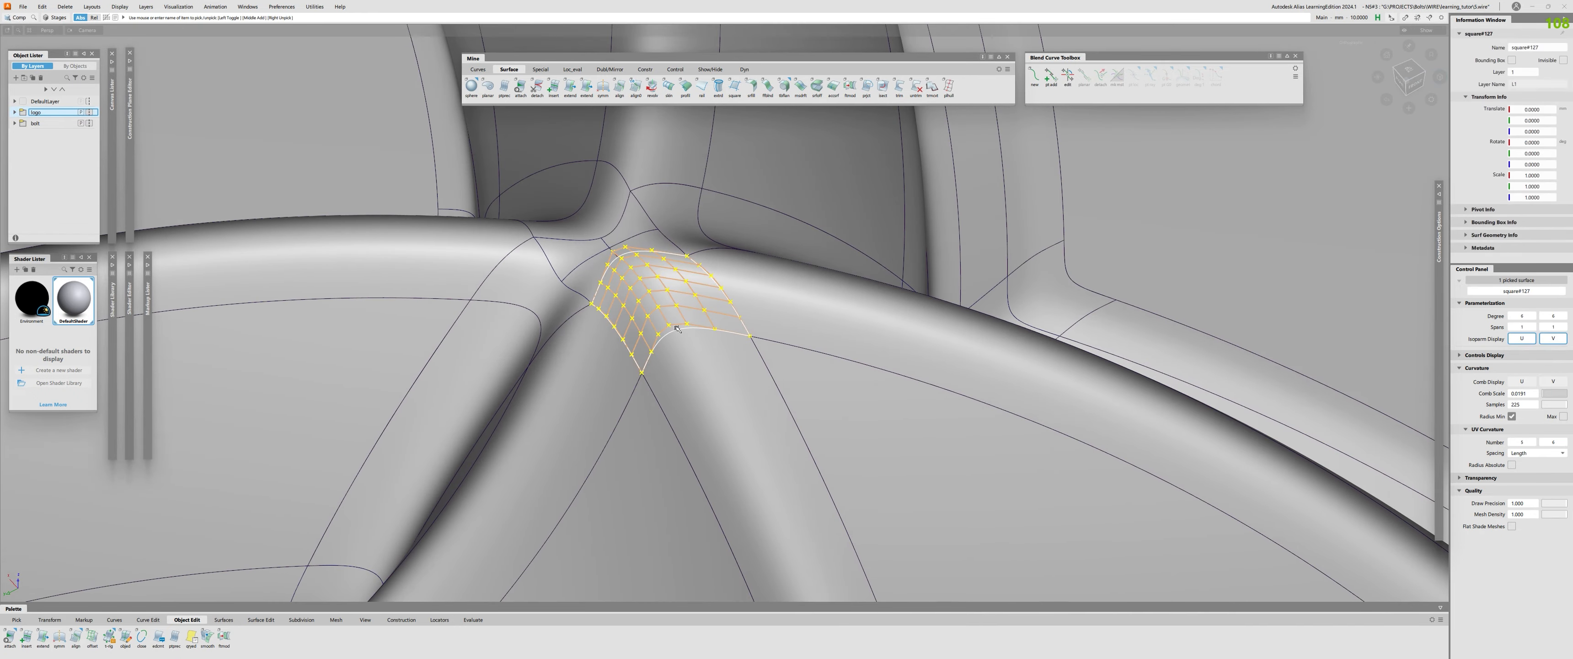
alt+shift+right_drag(647, 327, 702, 322)
ctrl+shift+middle_drag(703, 322, 654, 336)
Recheck surface continuity at the curved upper end of the ridge blend below the crossing
alt+shift+drag(520, 390, 544, 375)
key(ctrl+z)
alt+shift+right_drag(557, 386, 519, 391)
alt+shift+drag(519, 391, 615, 391)
click(615, 391)
click(615, 391)
alt+shift+middle_drag(613, 386, 586, 321)
alt+shift+right_drag(586, 320, 546, 434)
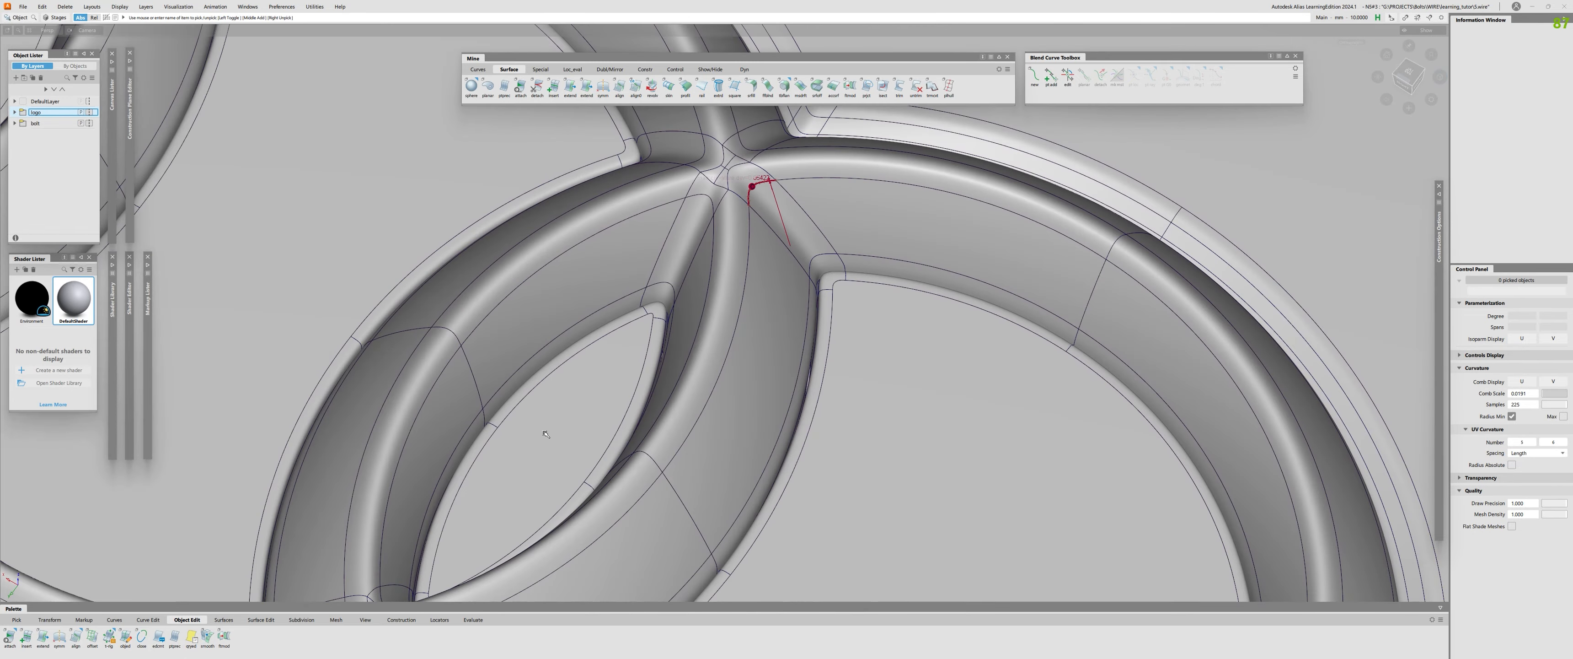
Review the complete logo on the bolt head from steep, oblique and near-top angles
alt+shift+right_drag(714, 318, 696, 361)
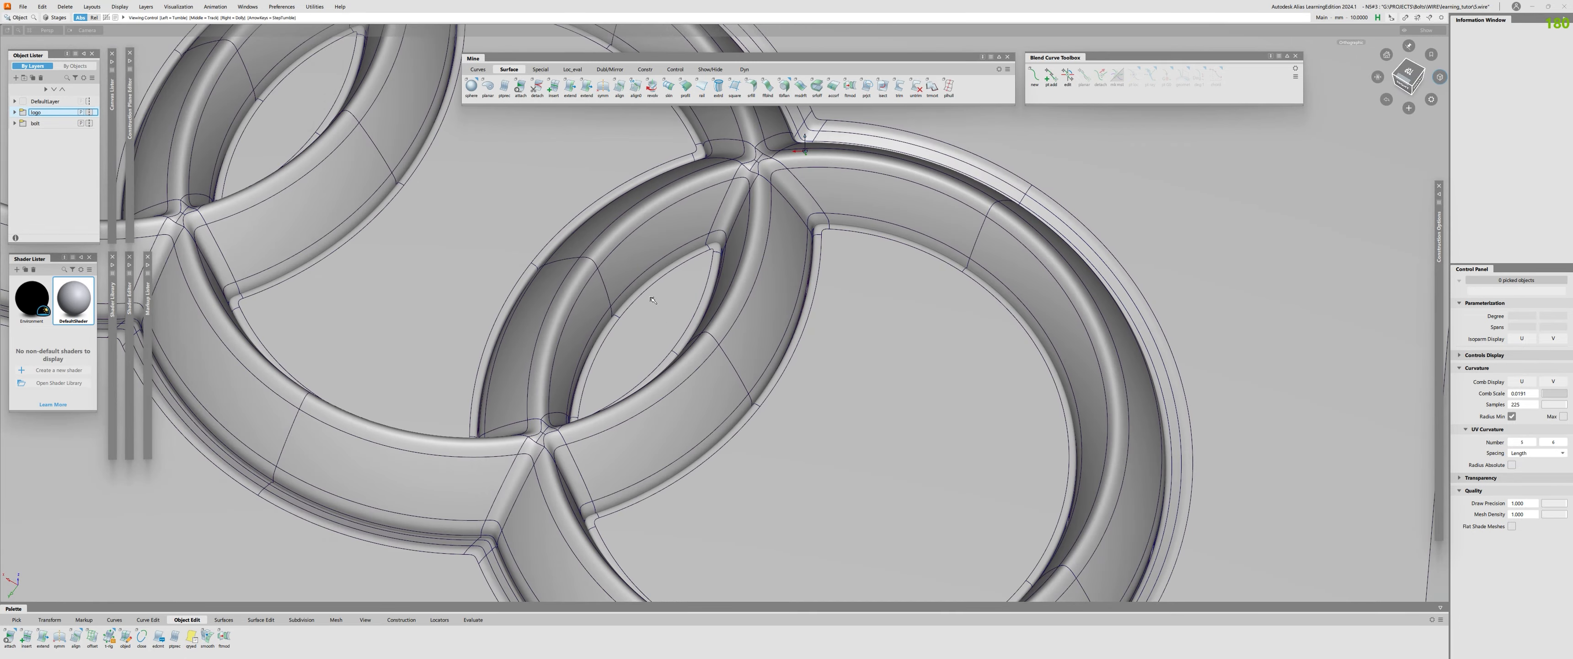
alt+shift+right_drag(652, 300, 391, 360)
alt+shift+drag(391, 360, 239, 298)
alt+shift+middle_drag(514, 272, 446, 446)
alt+shift+right_drag(446, 446, 588, 300)
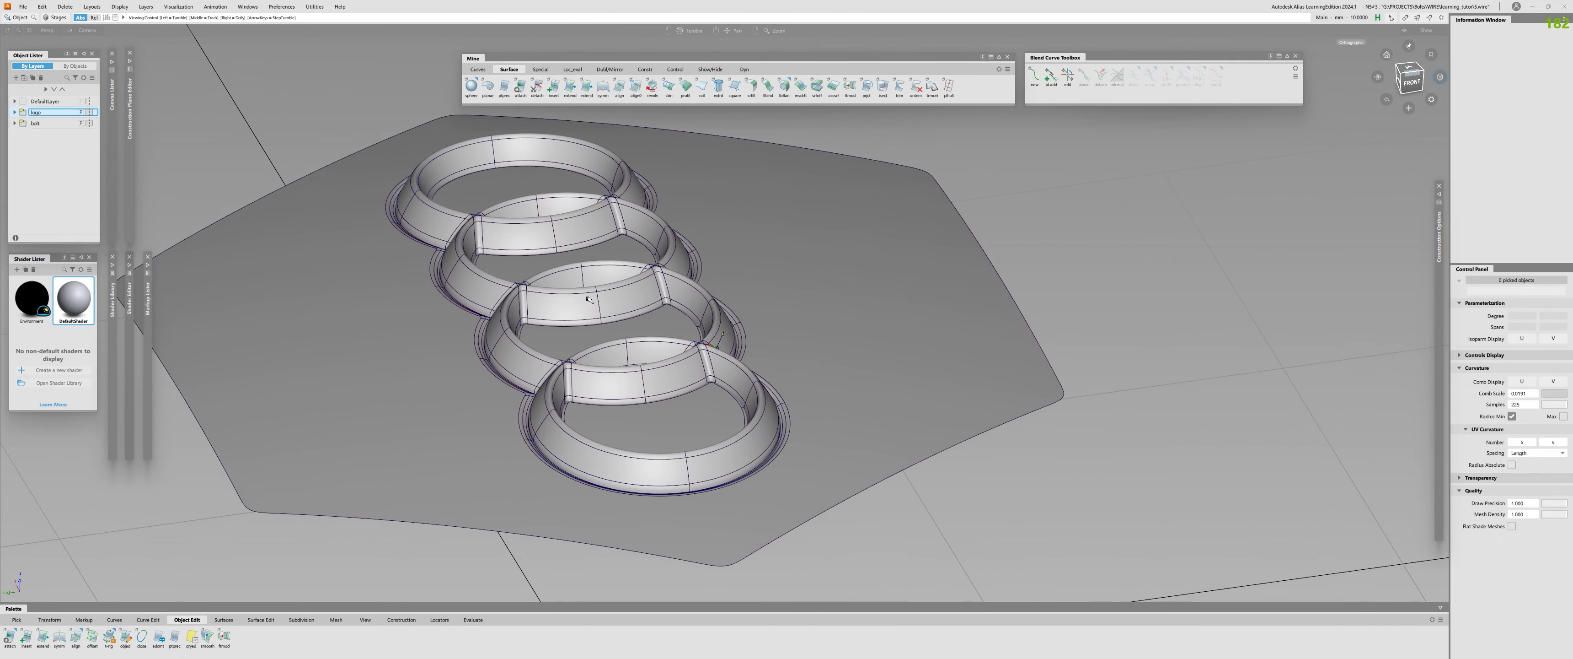
alt+shift+drag(589, 300, 548, 364)
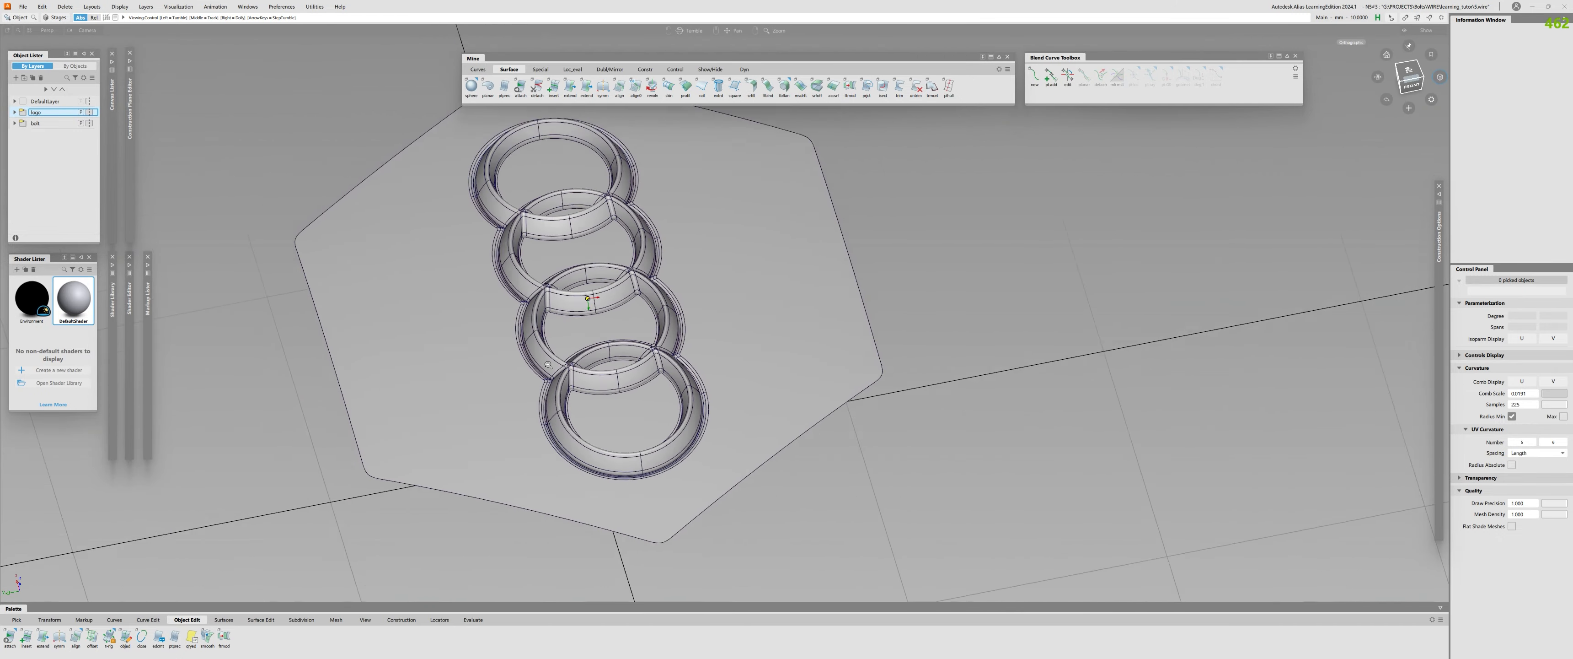
alt+shift+right_drag(548, 365, 330, 360)
alt+shift+drag(330, 360, 439, 342)
alt+shift+right_drag(439, 342, 1002, 312)
alt+shift+drag(1002, 312, 825, 334)
alt+shift+middle_drag(826, 334, 825, 411)
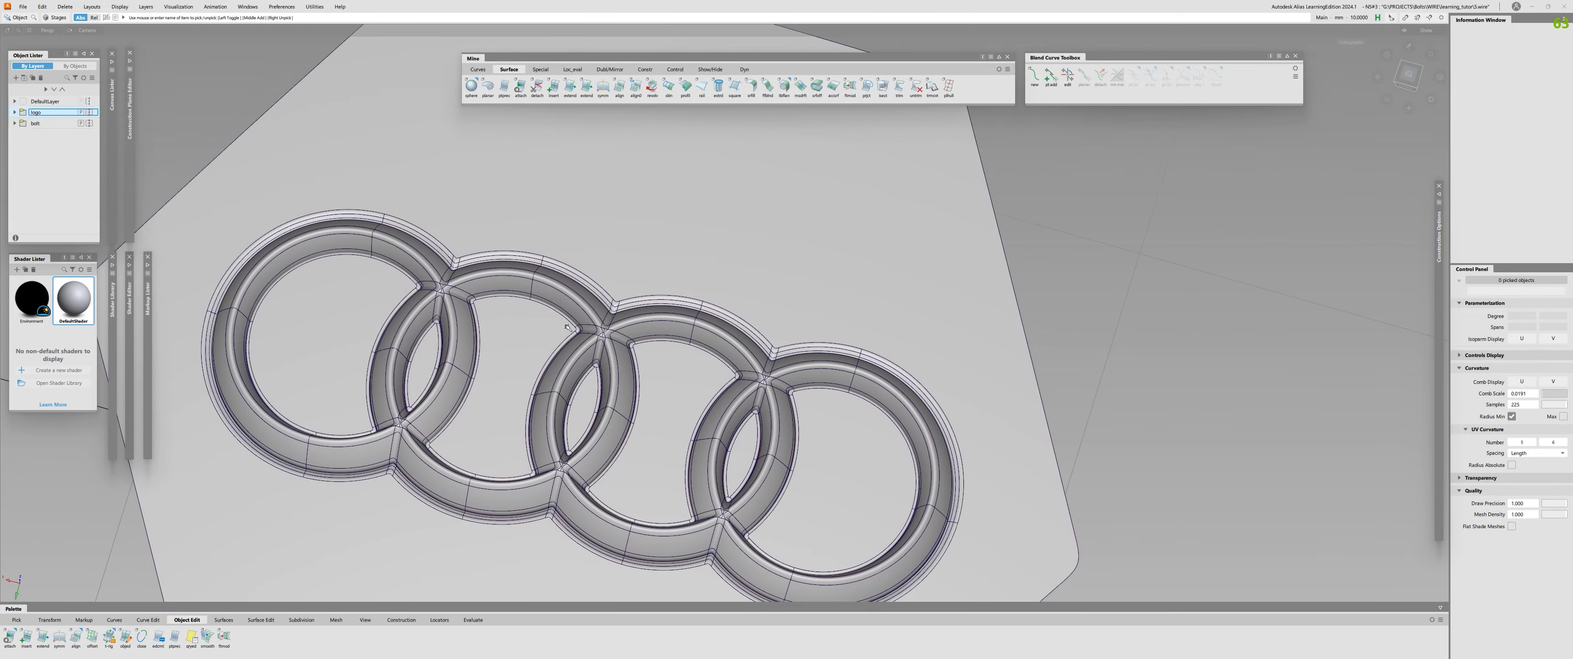
Examine the four-ring logo from directly above and up close around an upper ring crossing
alt+shift+middle_drag(725, 419, 685, 352)
alt+shift+drag(686, 352, 779, 379)
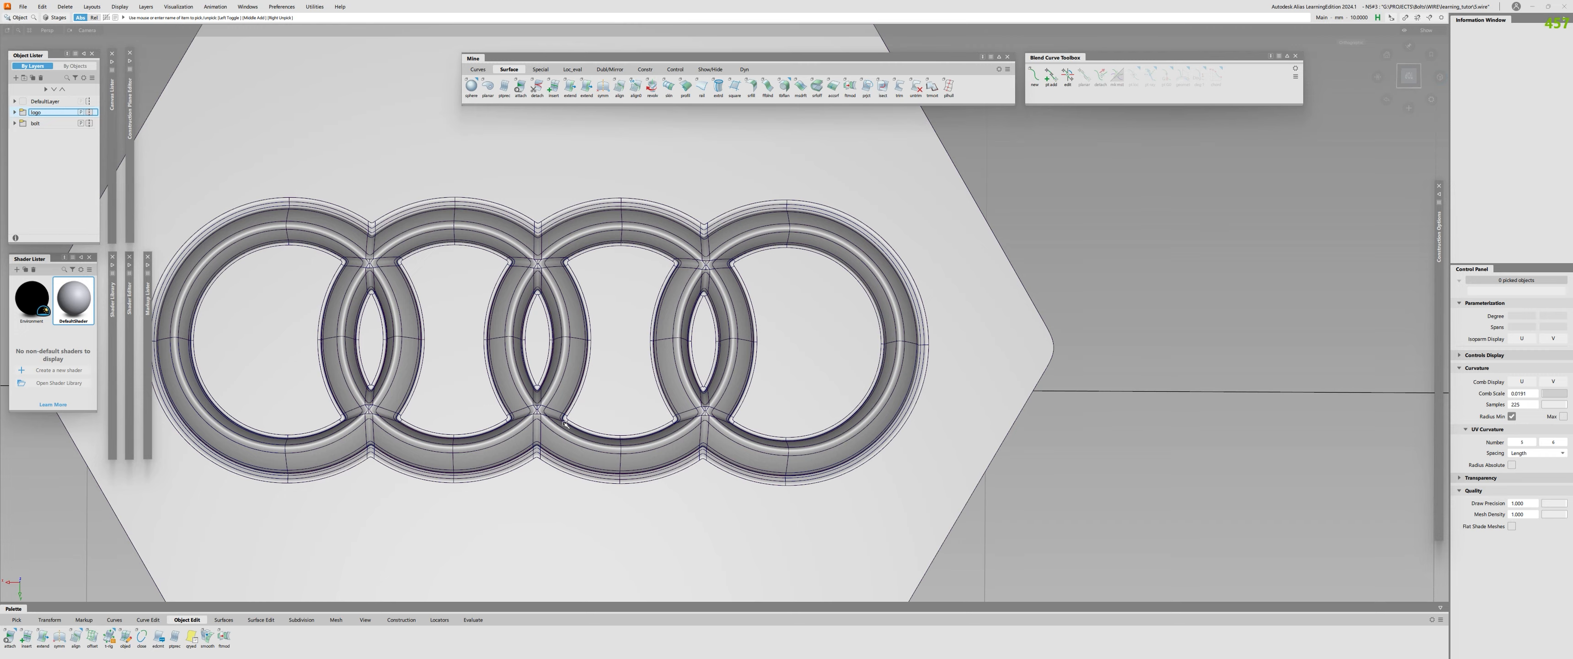
alt+shift+drag(574, 346, 501, 312)
alt+shift+right_drag(501, 311, 666, 354)
alt+shift+middle_drag(666, 354, 422, 150)
alt+shift+right_drag(422, 150, 666, 288)
alt+shift+middle_drag(666, 287, 379, 161)
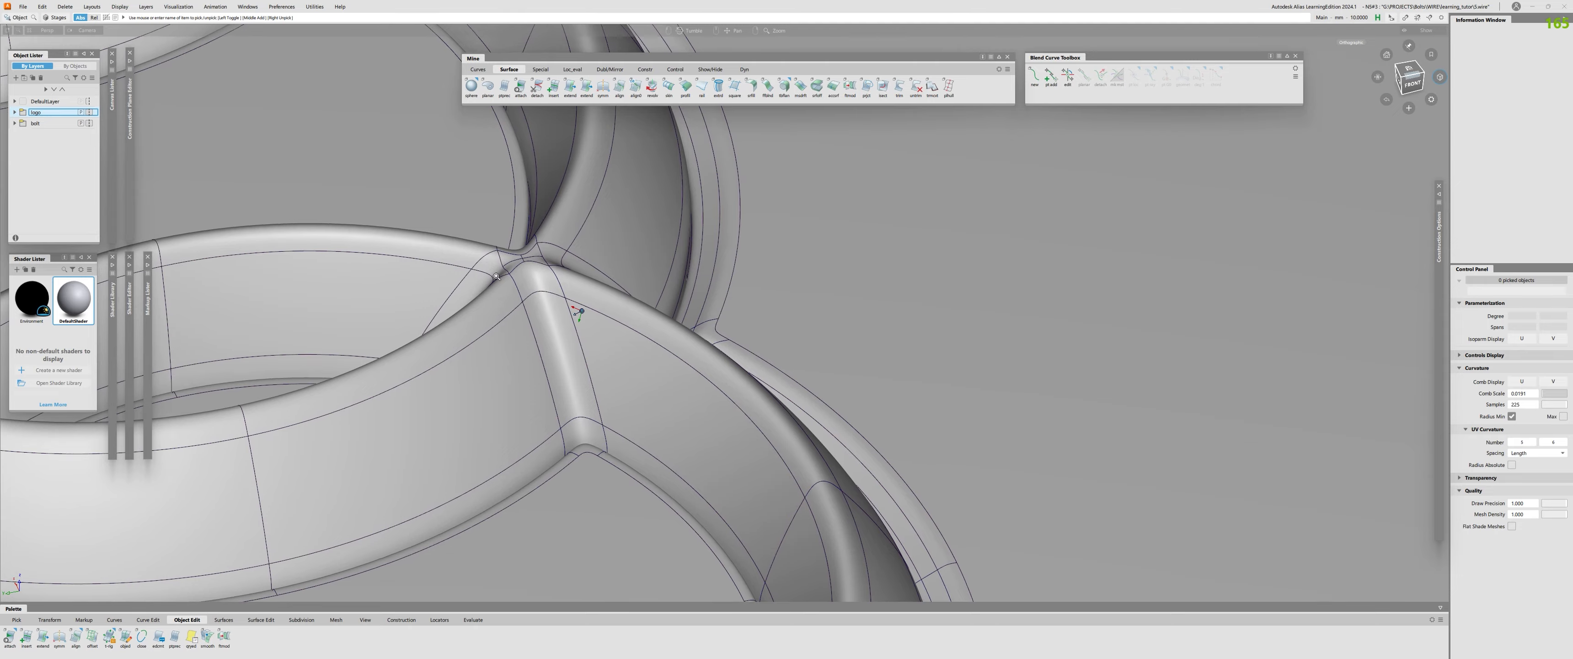
alt+shift+right_drag(580, 309, 488, 235)
alt+shift+drag(488, 236, 593, 275)
alt+shift+middle_drag(593, 275, 744, 352)
Evaluate curvature continuity along the edges of the corner patch at the upper crossing with its control points shown
alt+shift+right_drag(745, 351, 565, 286)
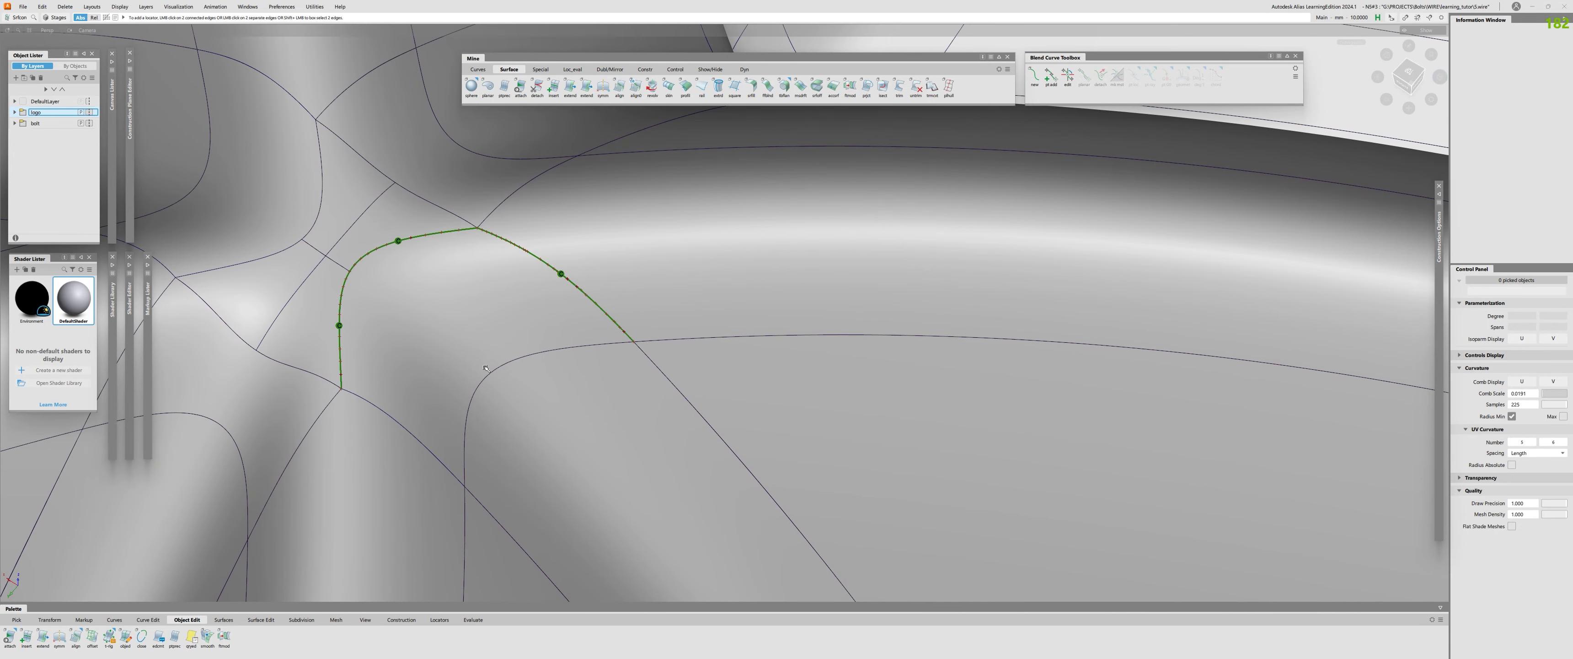
click(455, 341)
alt+shift+right_drag(455, 340, 757, 404)
alt+shift+middle_drag(757, 404, 744, 366)
alt+shift+drag(745, 366, 429, 358)
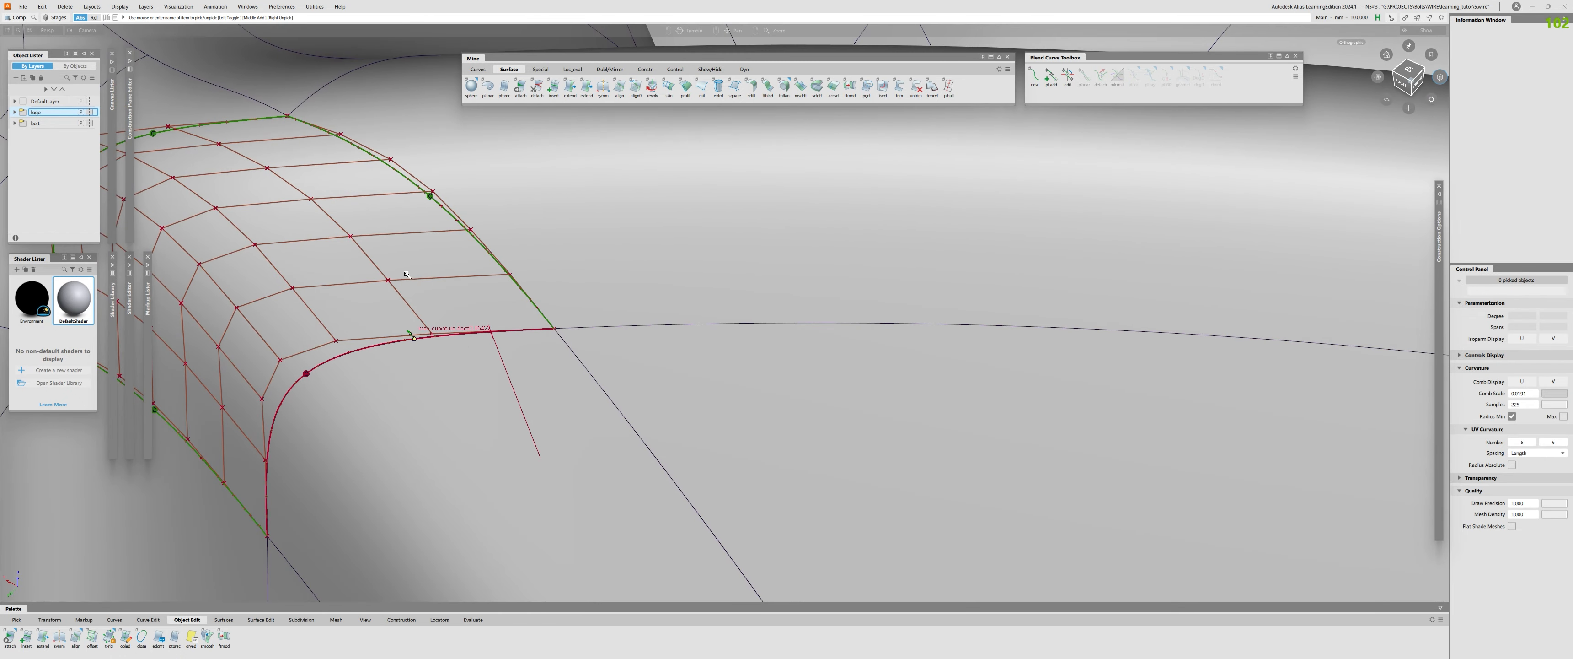
alt+shift+middle_drag(439, 322, 565, 365)
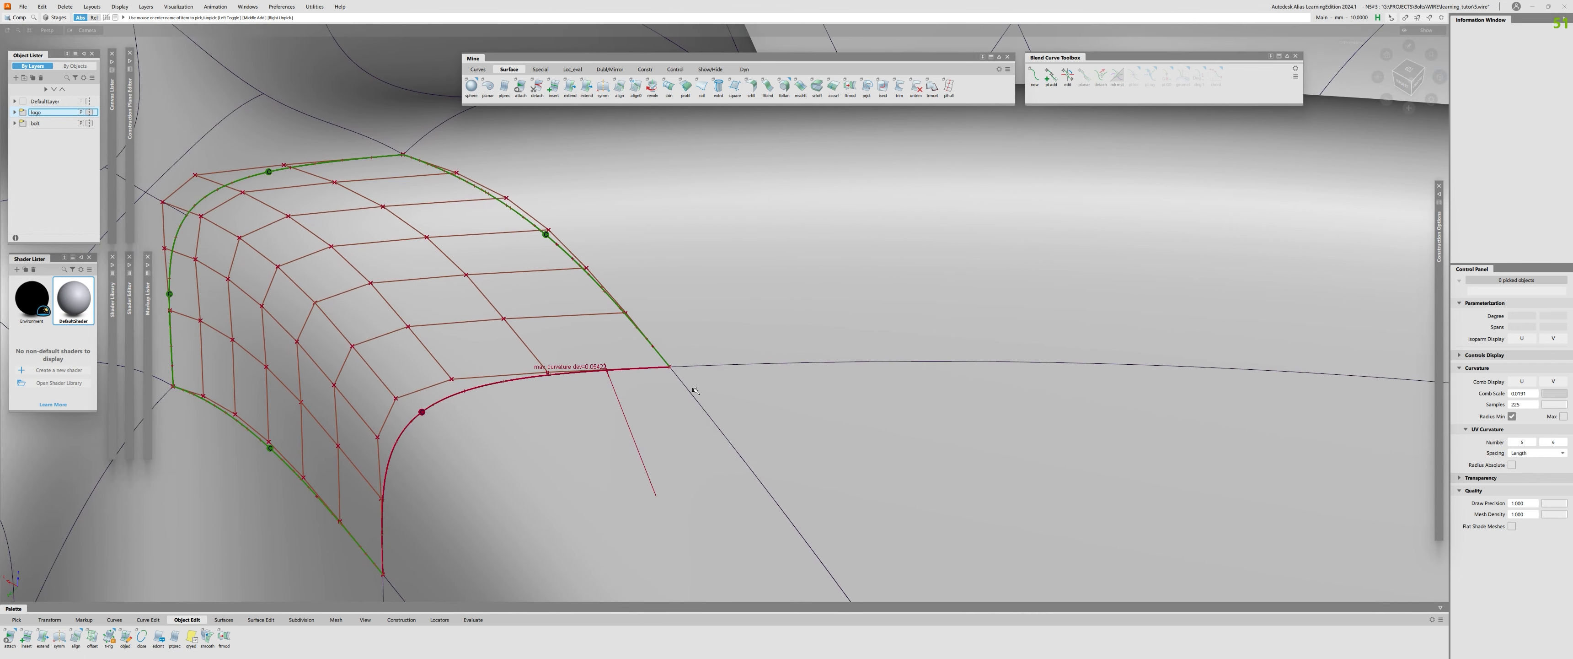
Adjust the corner patch's control points near its open curved edge to reduce the curvature deviation
click(682, 369)
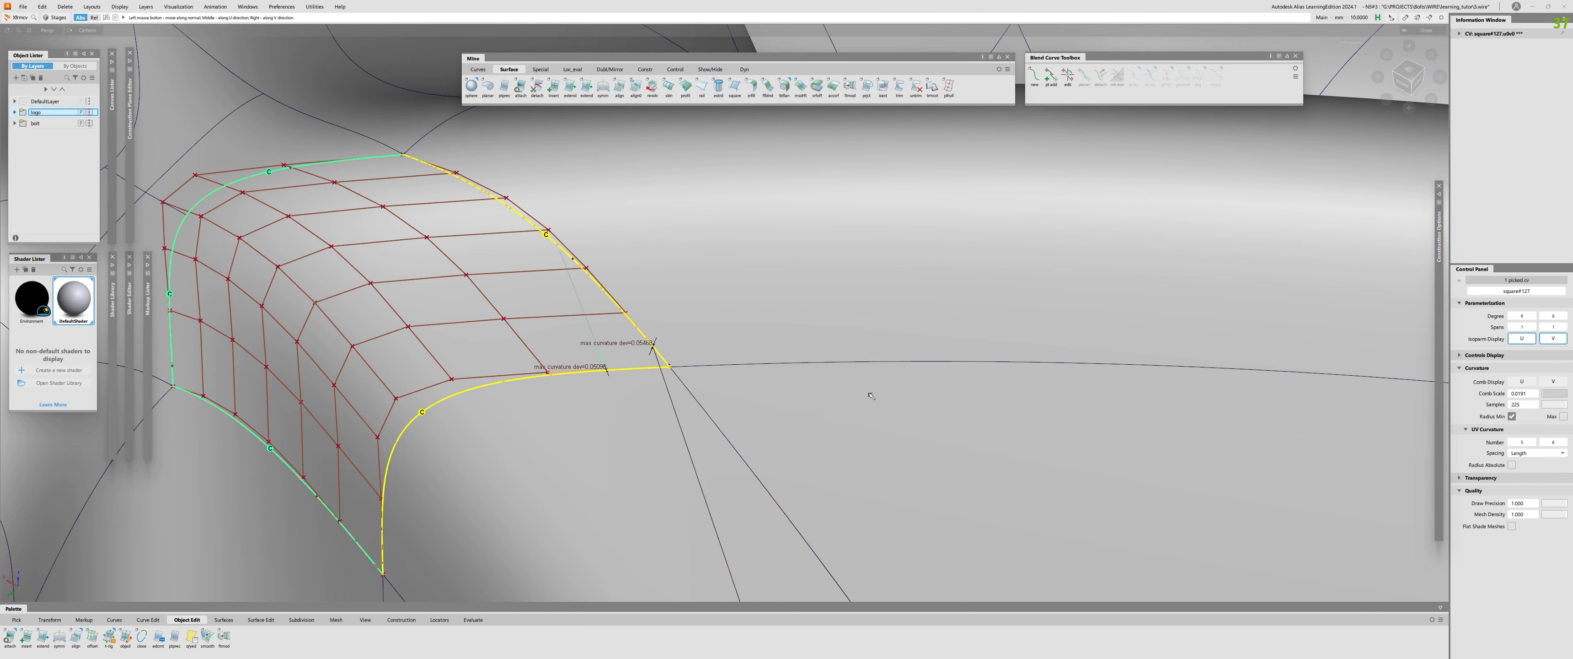
alt+shift+drag(538, 368, 788, 391)
drag(612, 365, 601, 365)
alt+shift+drag(602, 365, 492, 363)
click(550, 373)
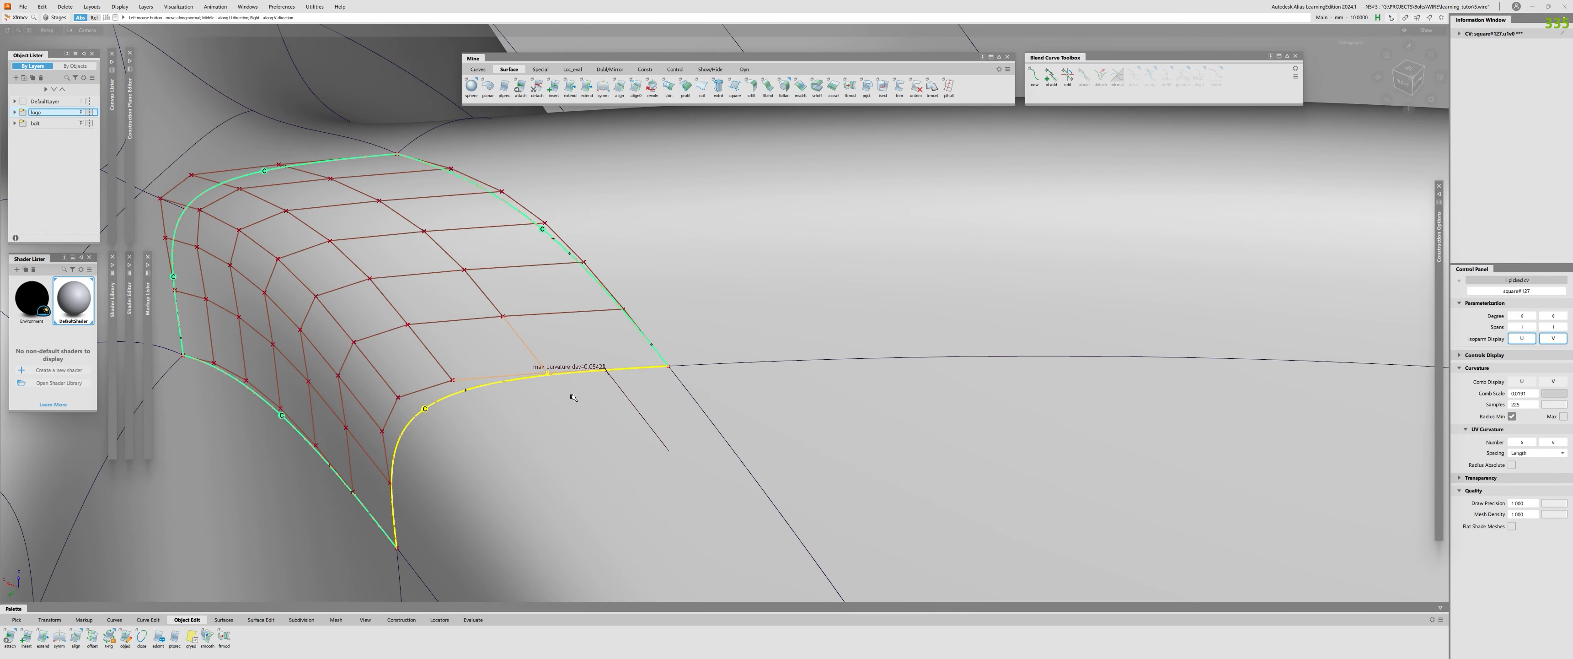
Evaluate surface continuity on all edges of the ridge patch directly below the upper crossing
scroll(530, 377, up, 3)
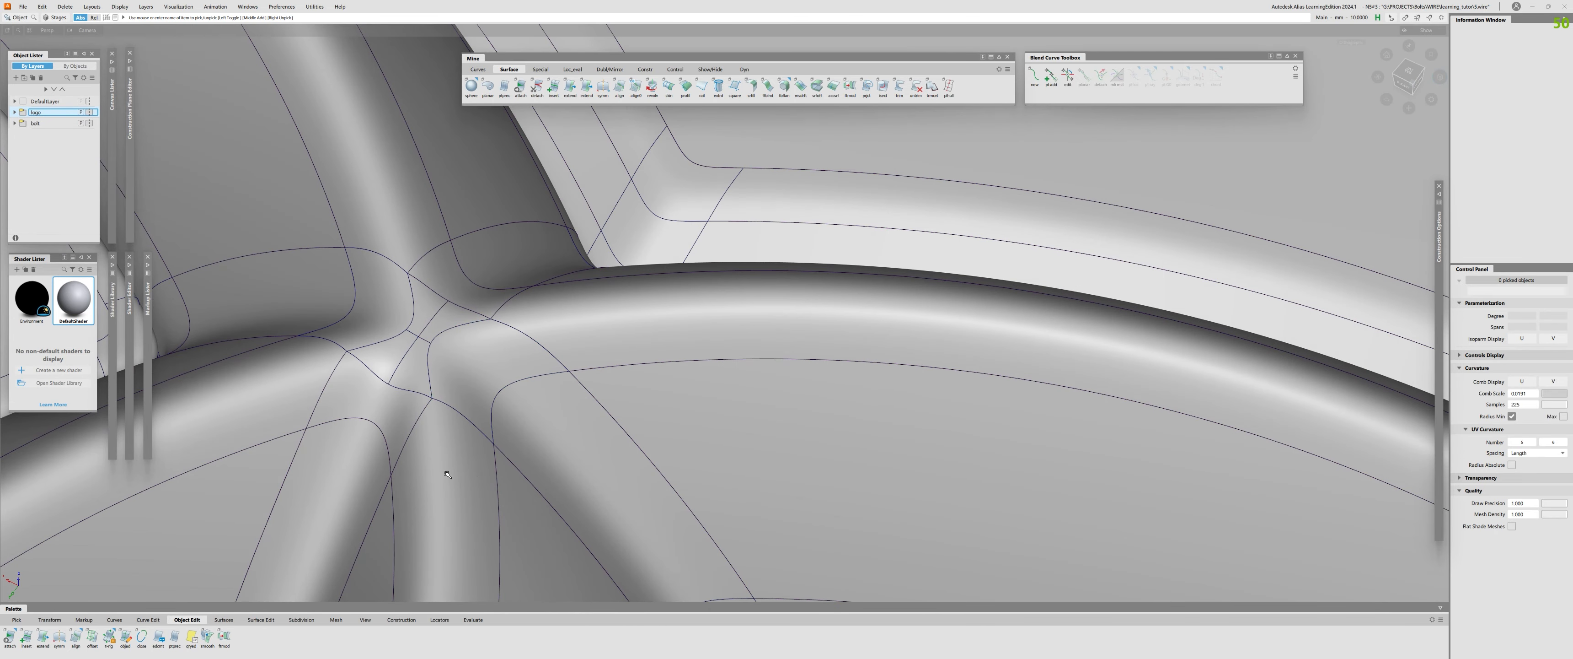
alt+shift+right_drag(448, 474, 665, 347)
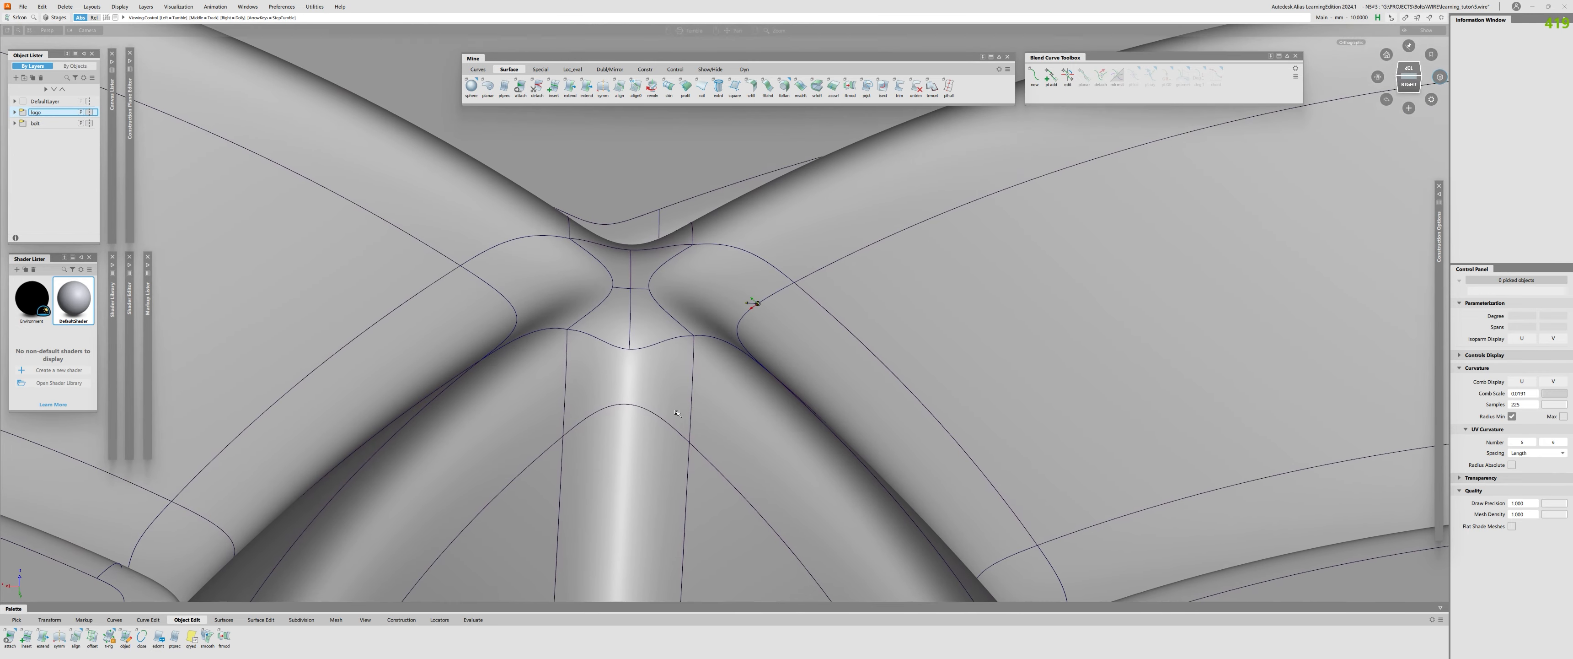
click(643, 344)
alt+shift+right_drag(643, 344, 683, 385)
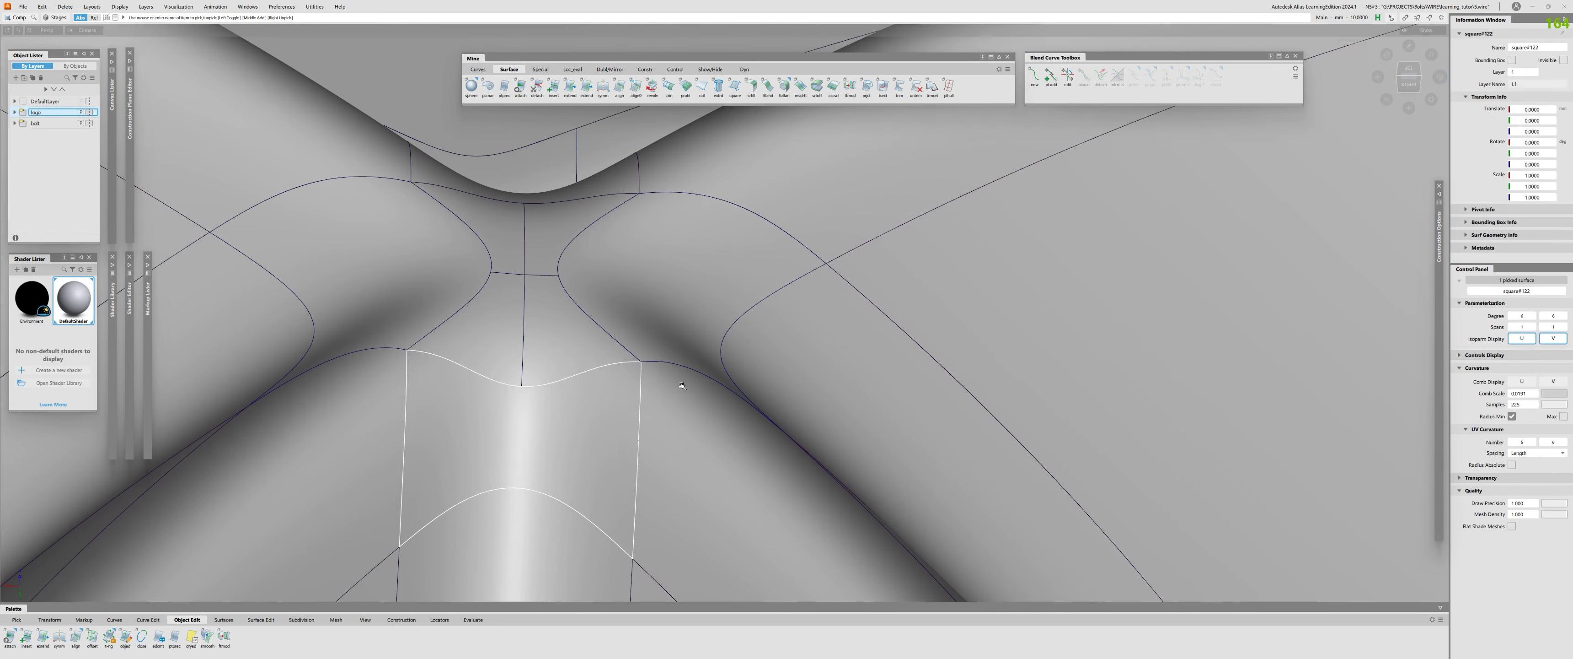
key(ctrl+shift+c)
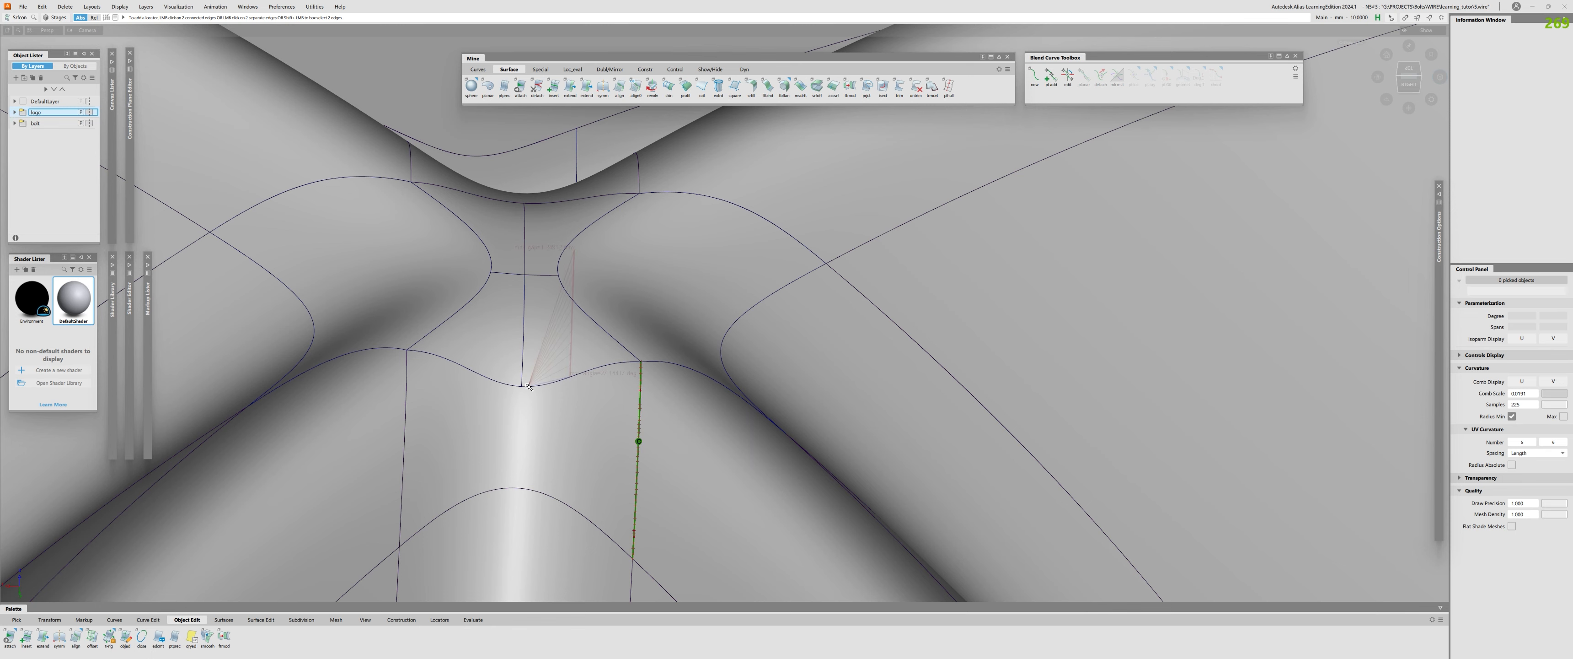
click(407, 397)
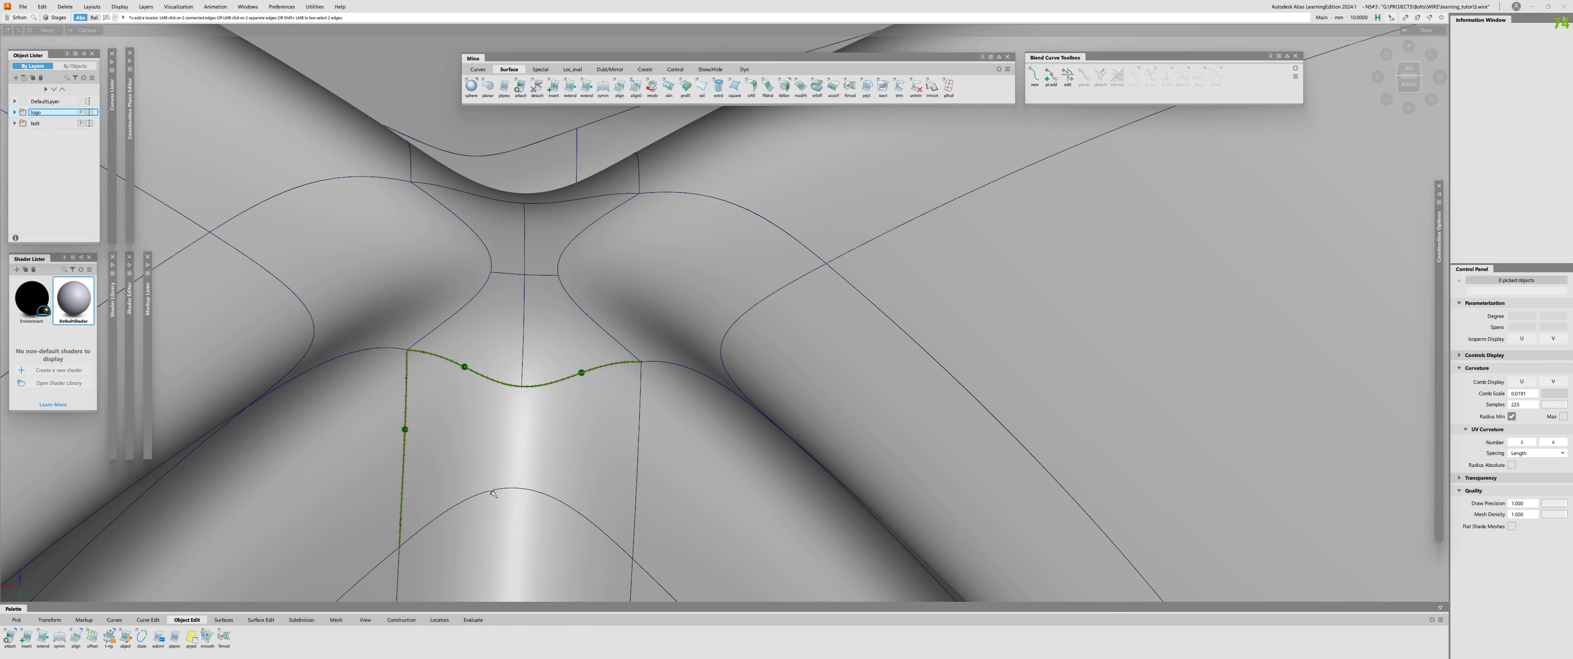
click(639, 455)
alt+shift+middle_drag(752, 300, 849, 169)
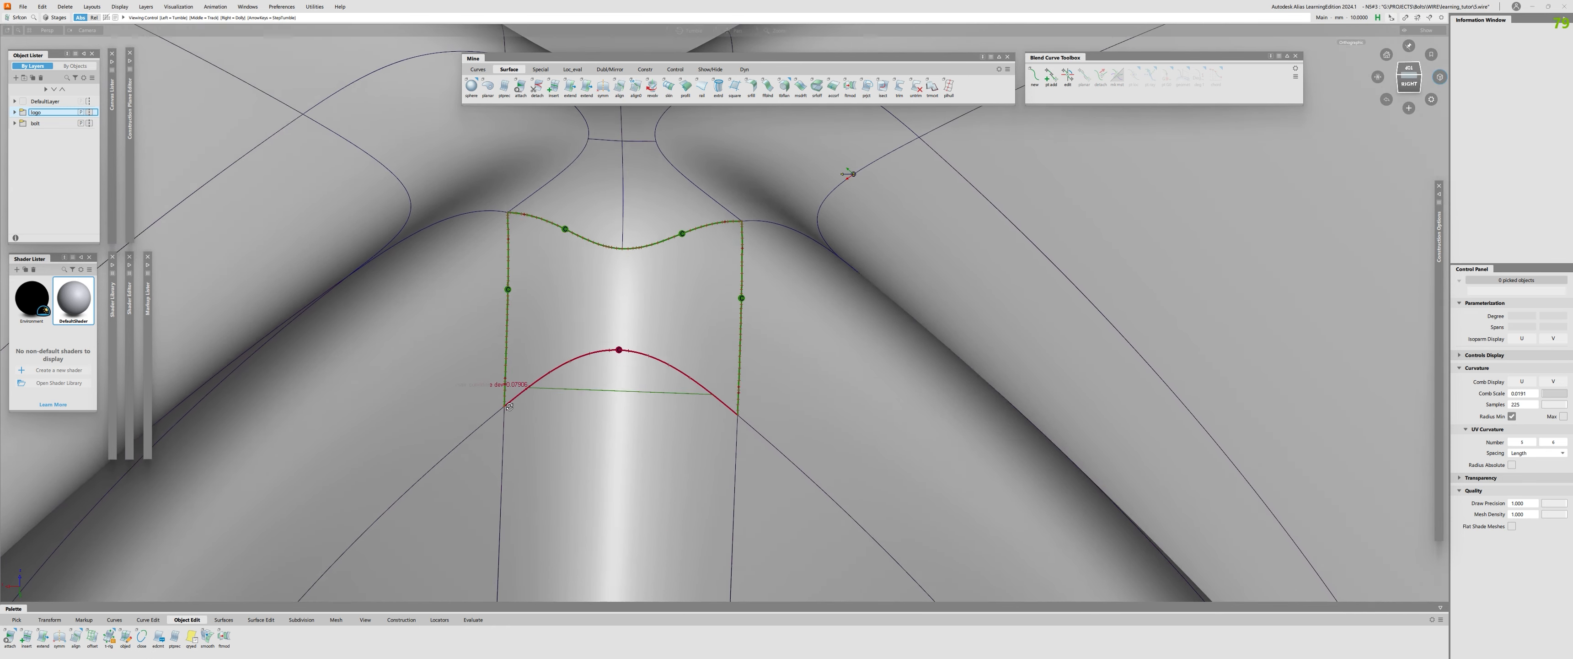
Display the ridge patch's control points and inspect the curvature deviation along its curved end
alt+shift+drag(849, 170, 889, 172)
key(ctrl+shift+c)
click(603, 355)
click(603, 356)
alt+shift+drag(604, 355, 489, 359)
alt+shift+right_drag(490, 359, 588, 362)
alt+shift+drag(588, 362, 630, 370)
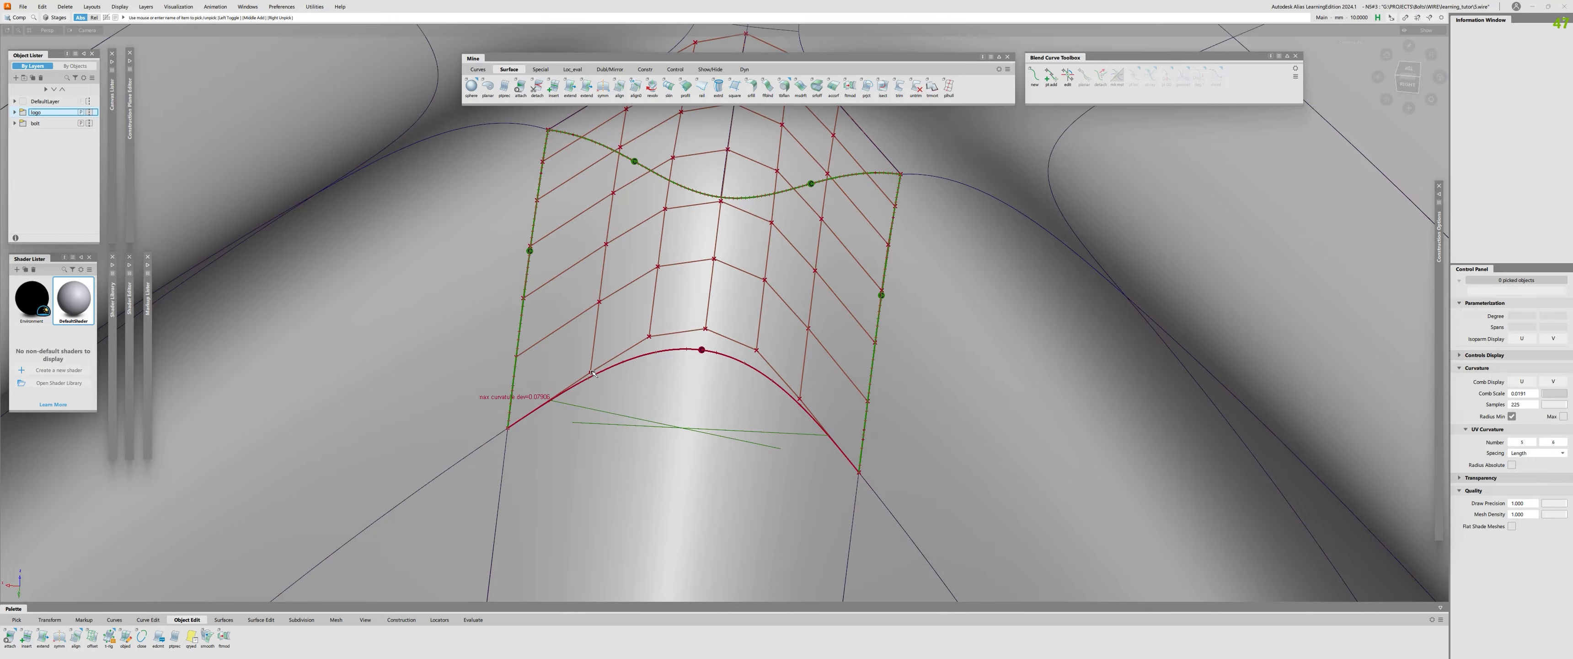
Fine-tune the control points on both sides of the ridge patch's curved end to improve curvature continuity
alt+shift+right_drag(661, 363, 628, 369)
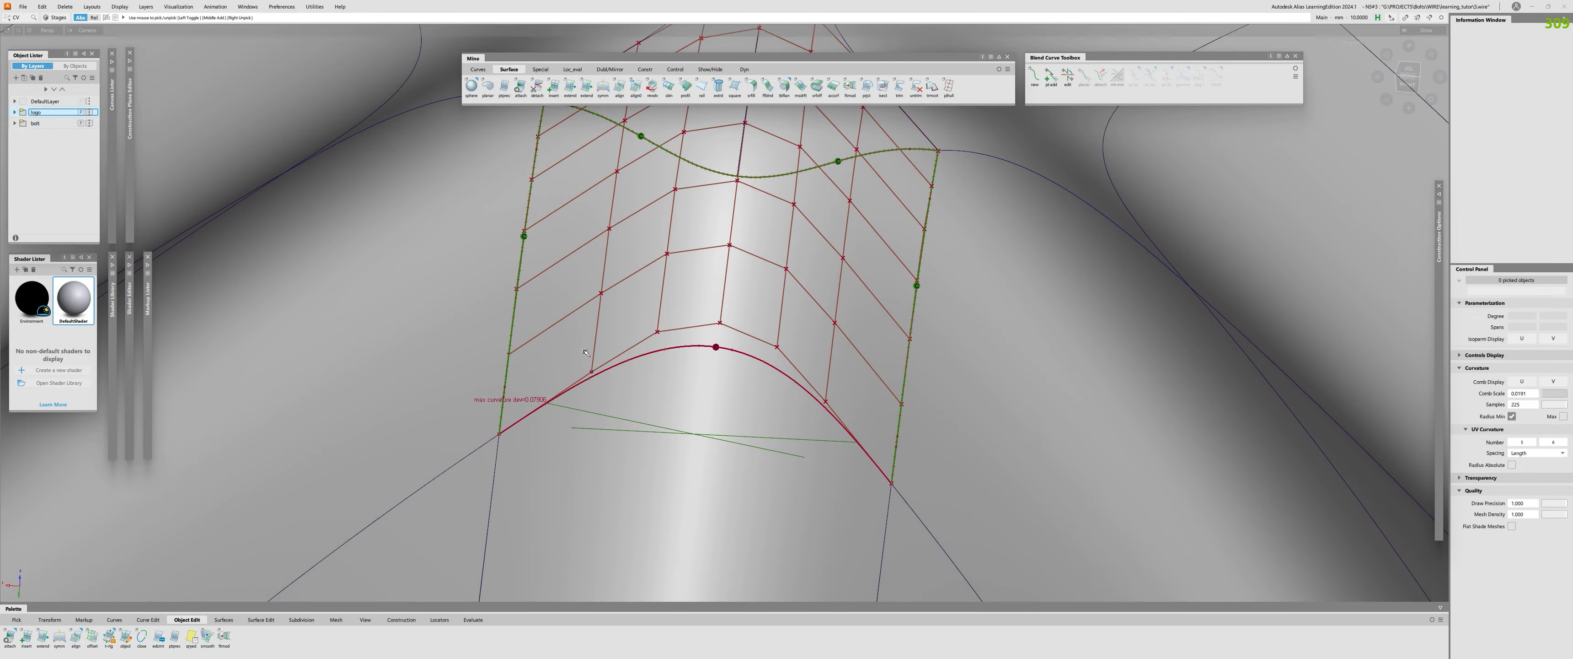
mouse_move(617, 369)
alt+shift+mouse_down()
mouse_move(606, 393)
mouse_move(636, 583)
mouse_move(439, 470)
mouse_move(540, 348)
mouse_move(449, 273)
mouse_move(471, 202)
mouse_move(558, 333)
mouse_move(613, 348)
alt+shift+mouse_up()
click(592, 373)
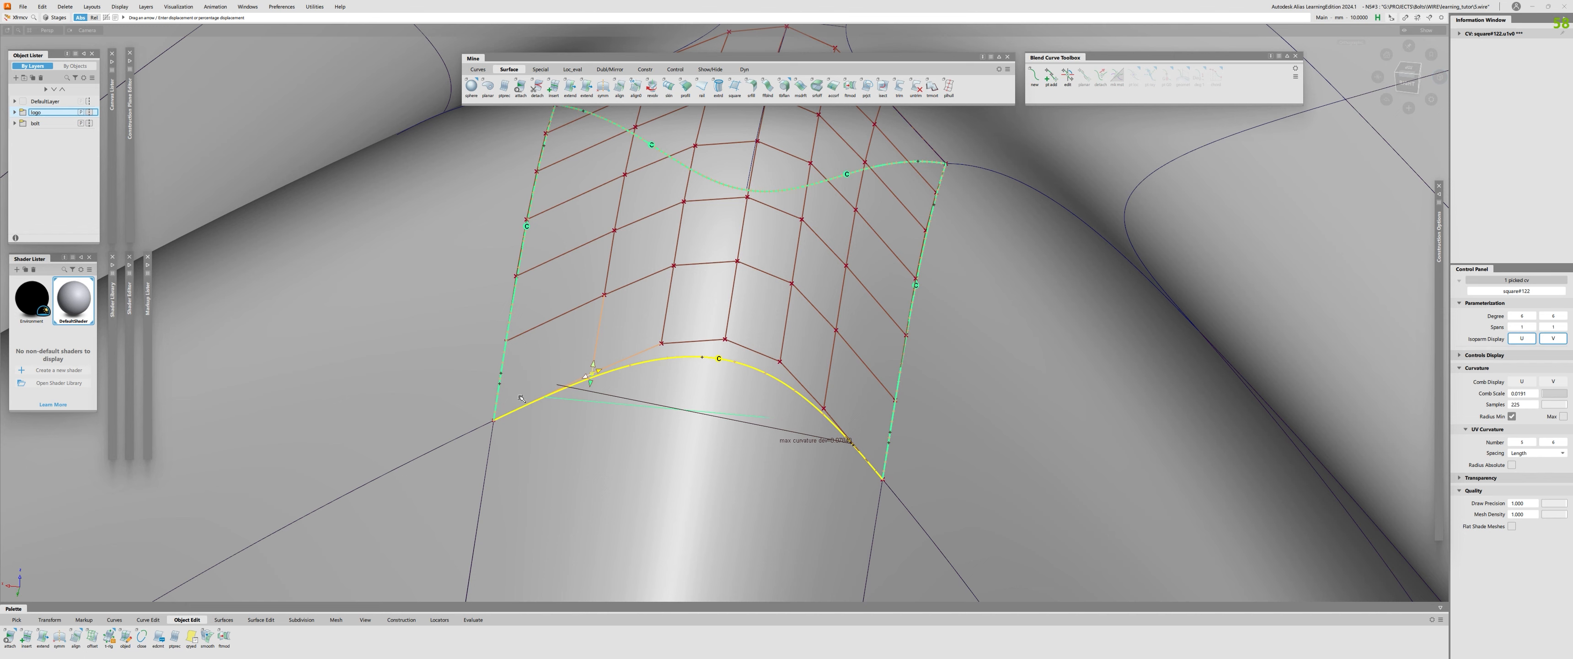
alt+shift+drag(553, 411, 870, 400)
click(822, 365)
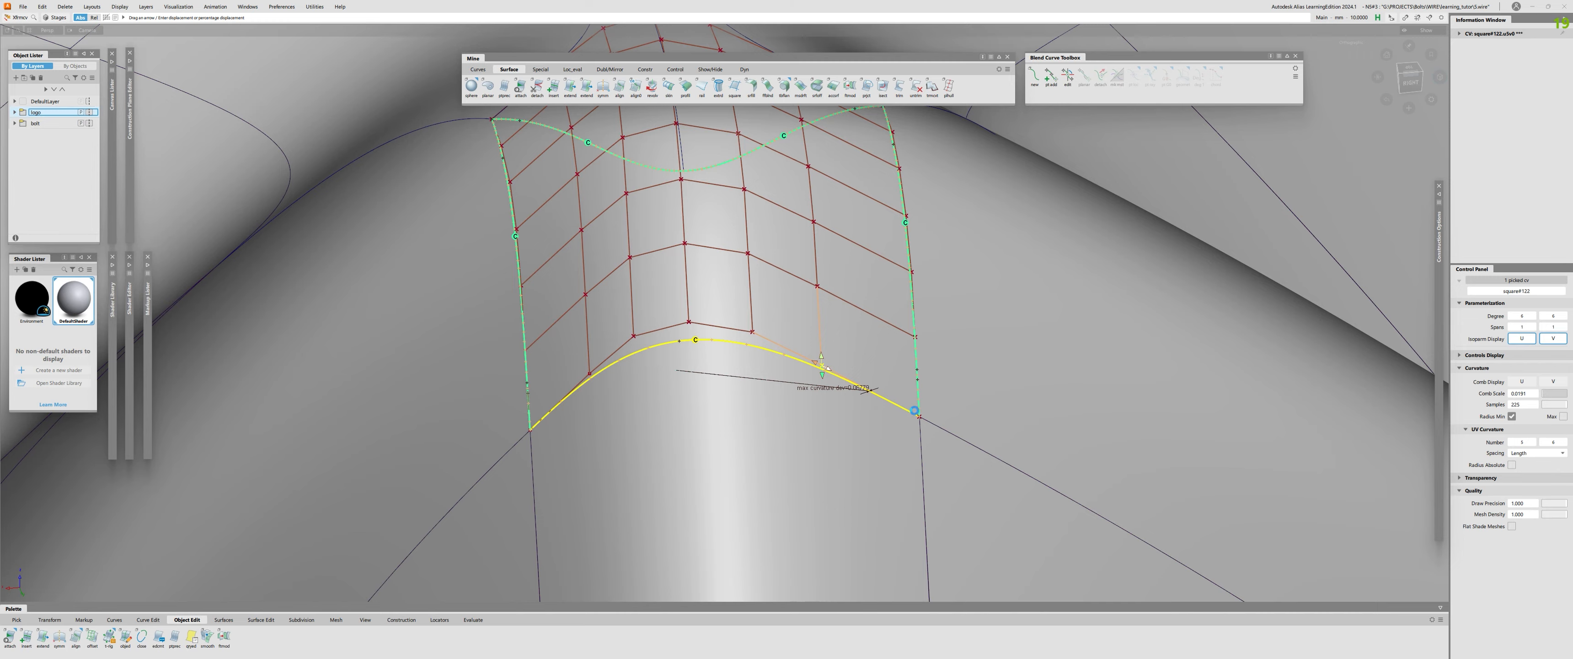
Look over the surfaces around the upper crossing and check continuity on the edge beside the ridge blend
alt+shift+right_drag(1111, 471, 607, 443)
alt+shift+drag(608, 442, 745, 391)
alt+shift+drag(745, 391, 885, 379)
alt+shift+right_drag(885, 379, 649, 382)
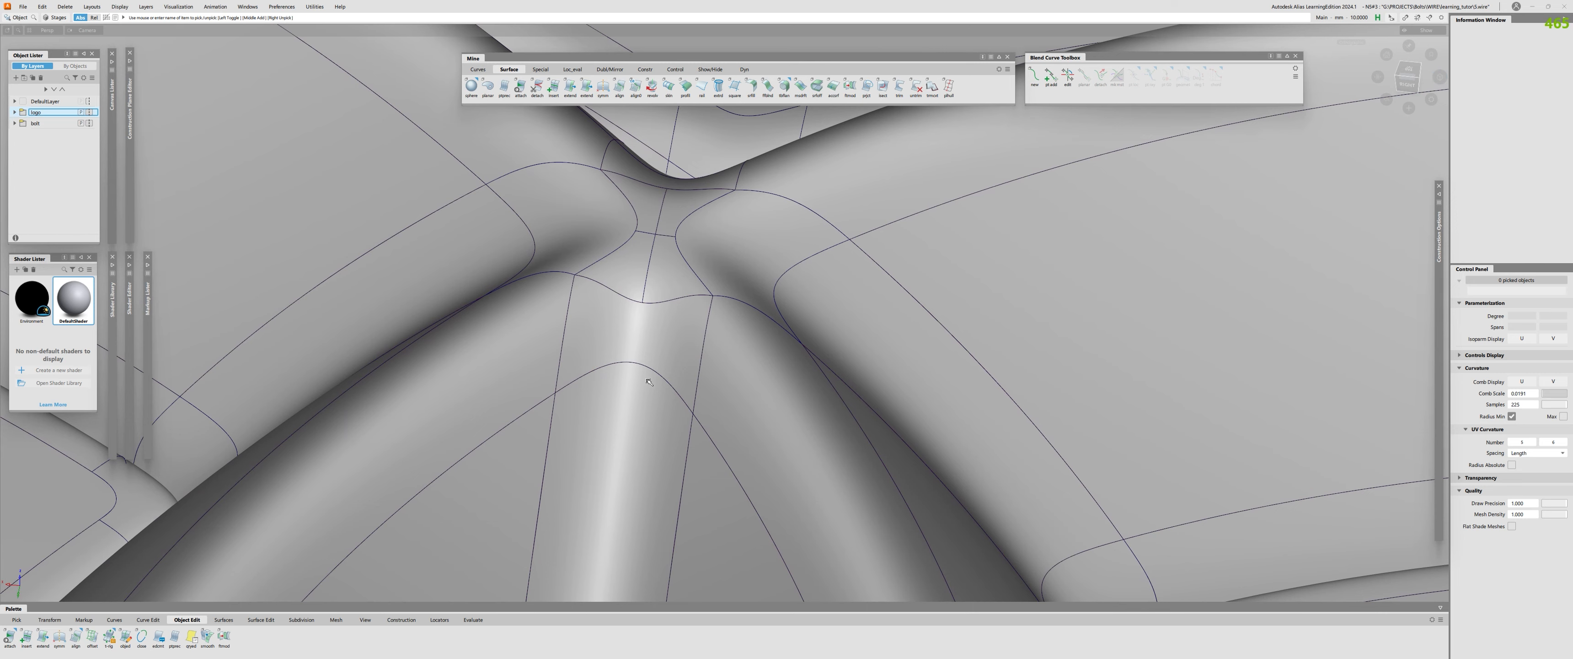
alt+shift+drag(611, 324, 592, 428)
click(533, 273)
key(alt+z)
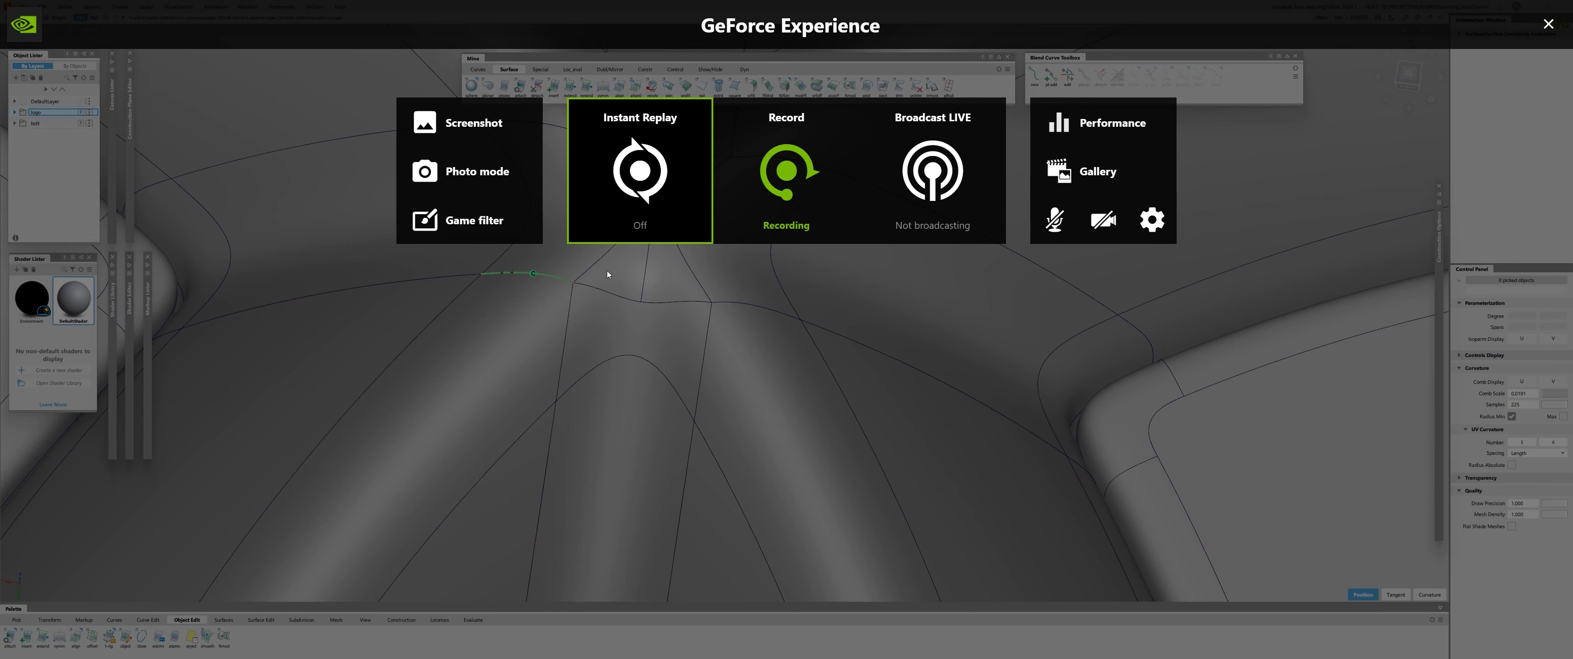
key(alt+z)
Check surface continuity on the small patch edges at the center of a ring crossing, then clear the checks
alt+shift+drag(600, 254, 605, 312)
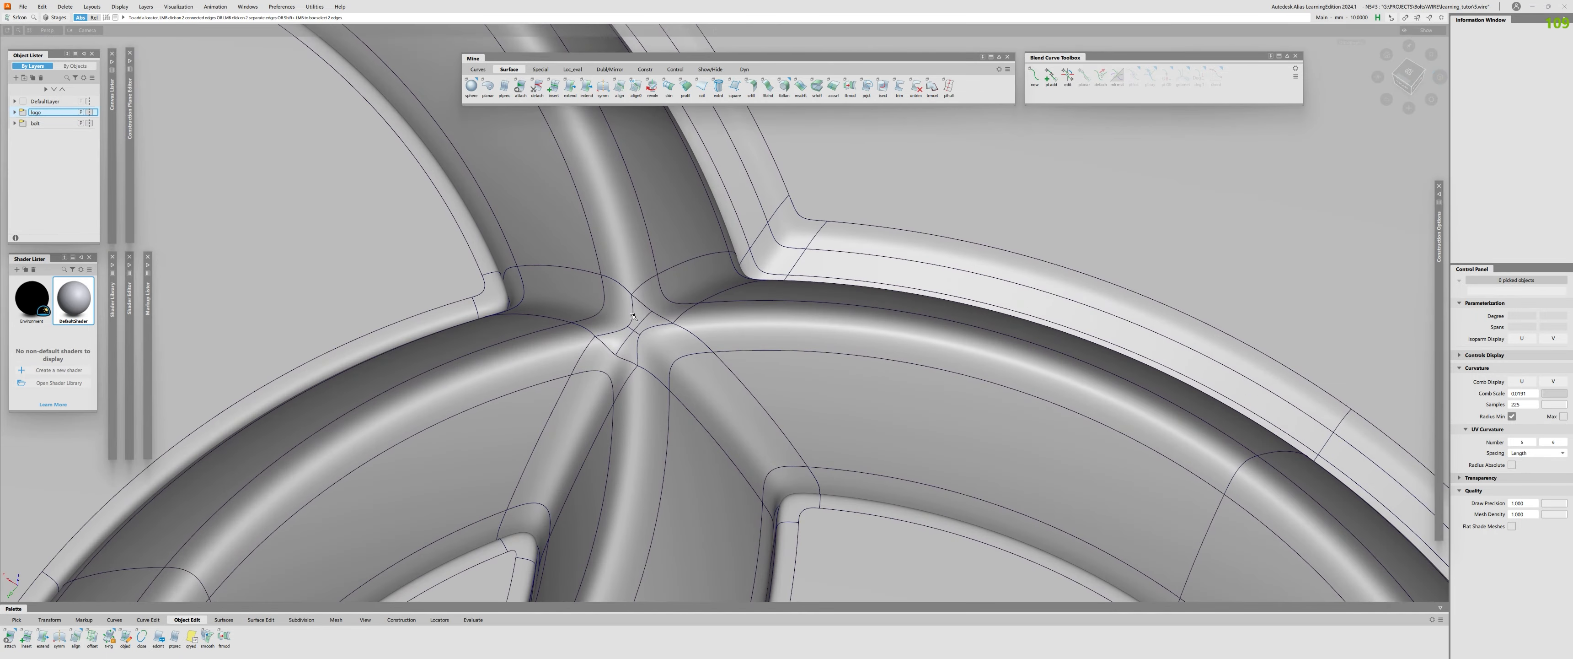
alt+shift+right_drag(466, 483, 306, 403)
alt+shift+right_drag(550, 318, 781, 266)
click(767, 259)
alt+shift+drag(767, 259, 614, 300)
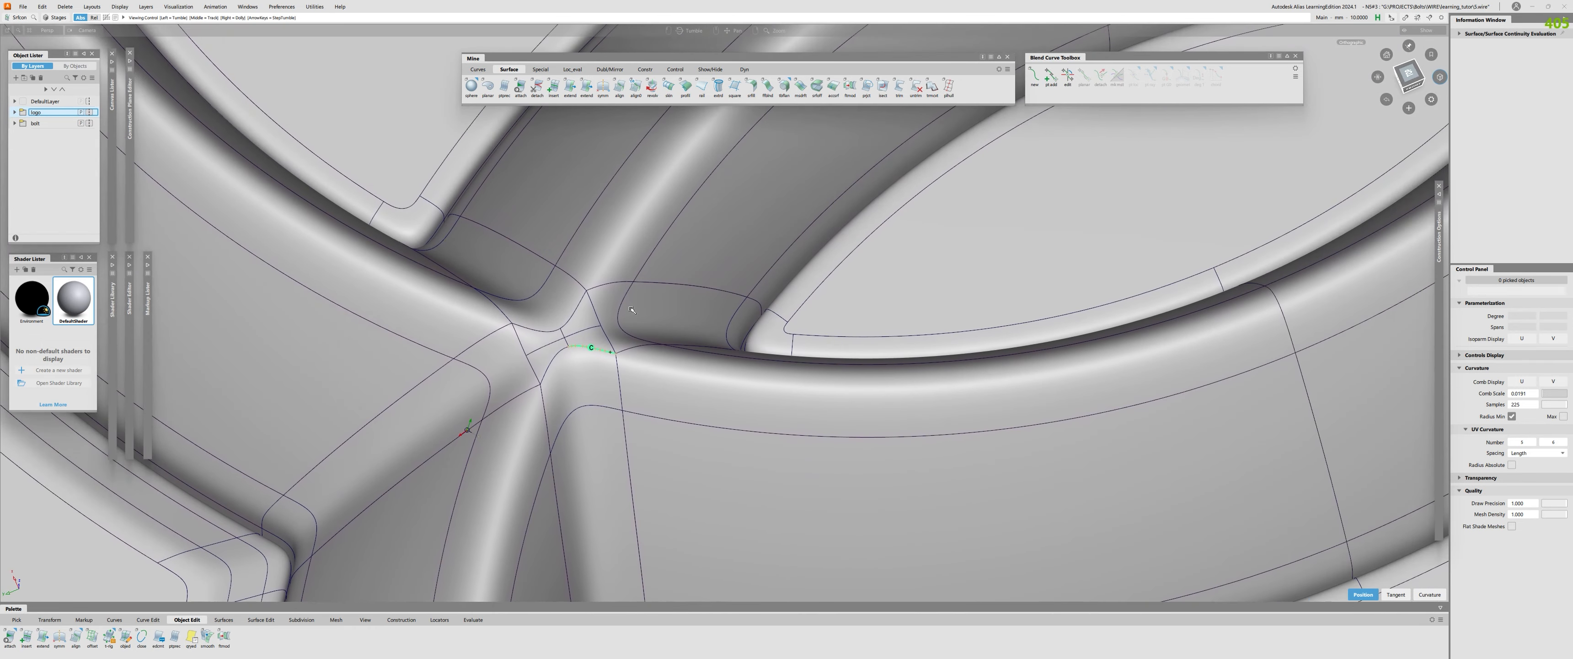
click(608, 285)
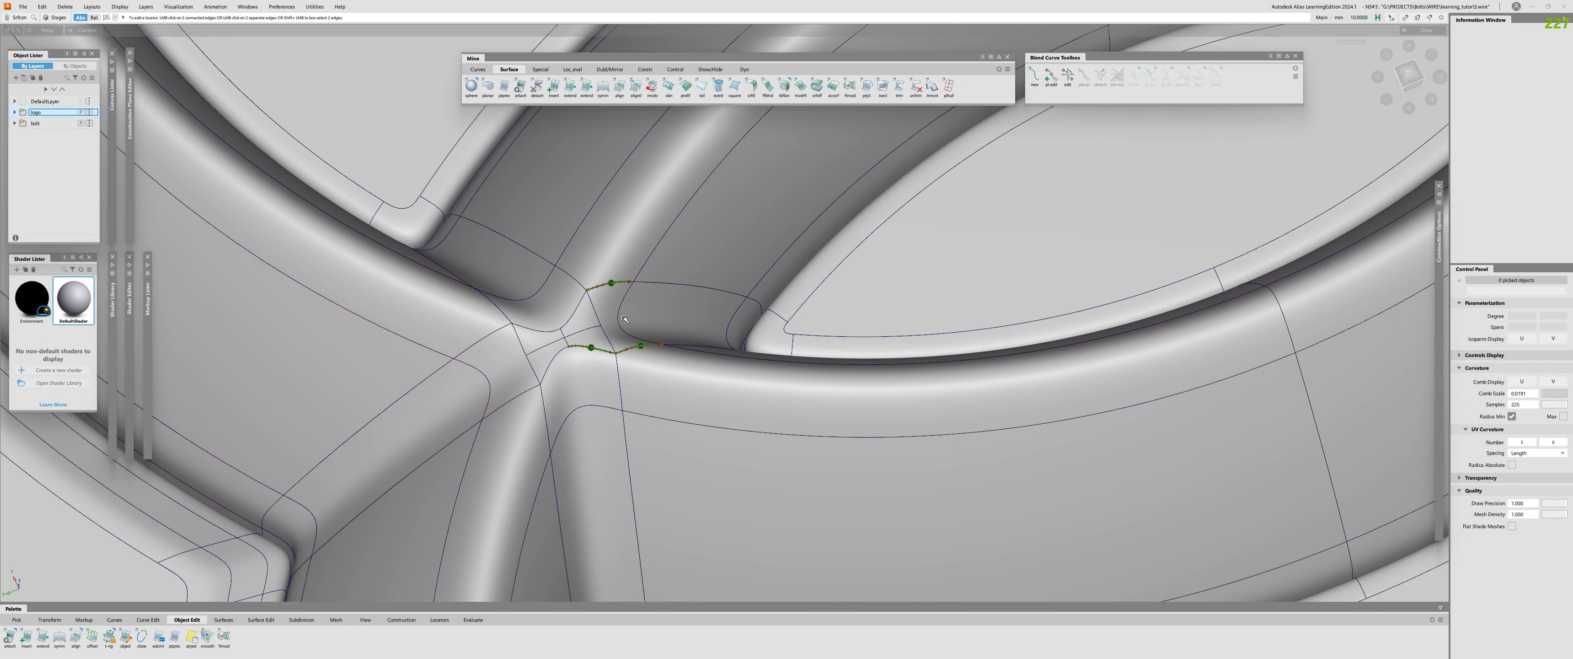
alt+shift+drag(636, 324, 537, 366)
key(Delete)
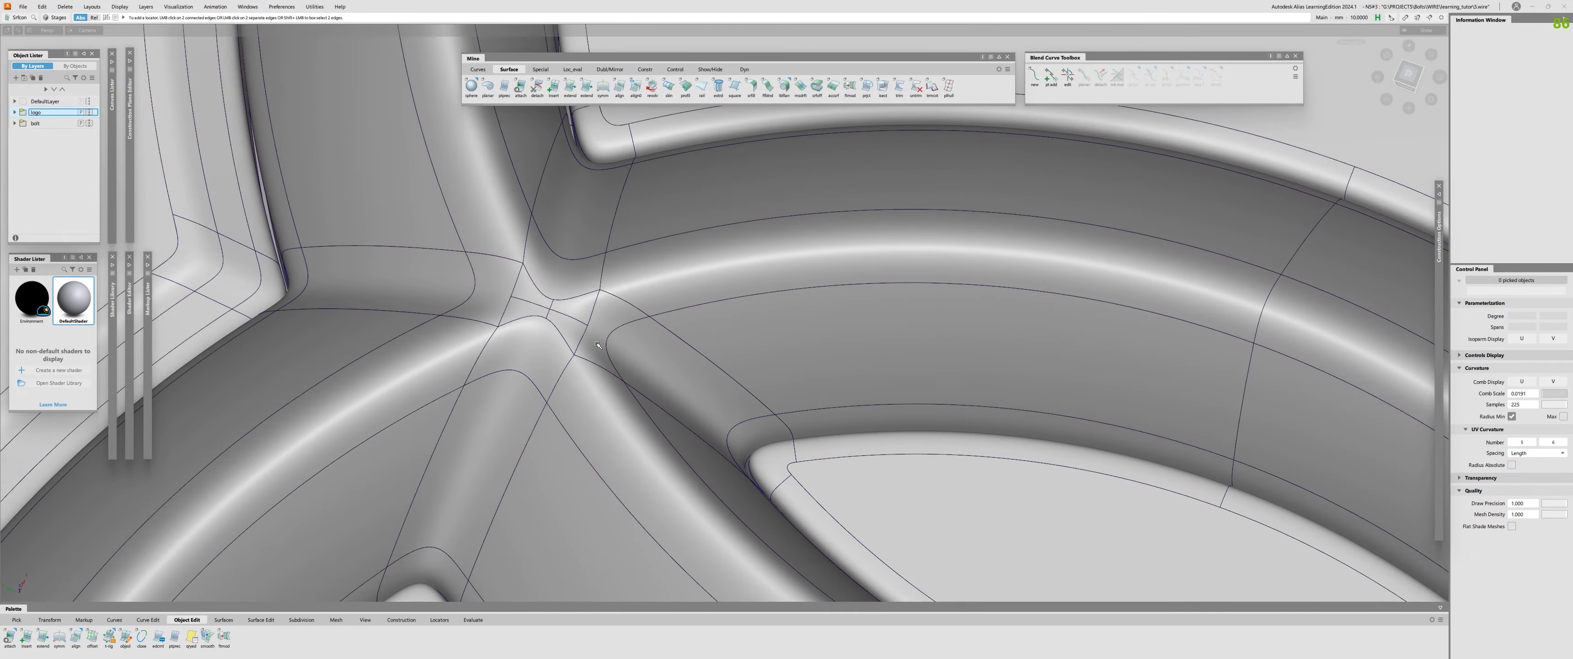
Recheck curvature continuity at the curved end of a ridge patch below the crossing with its control points shown
alt+shift+right_drag(715, 352, 628, 377)
alt+shift+drag(628, 377, 672, 355)
alt+shift+right_drag(672, 354, 776, 329)
alt+shift+drag(610, 327, 373, 310)
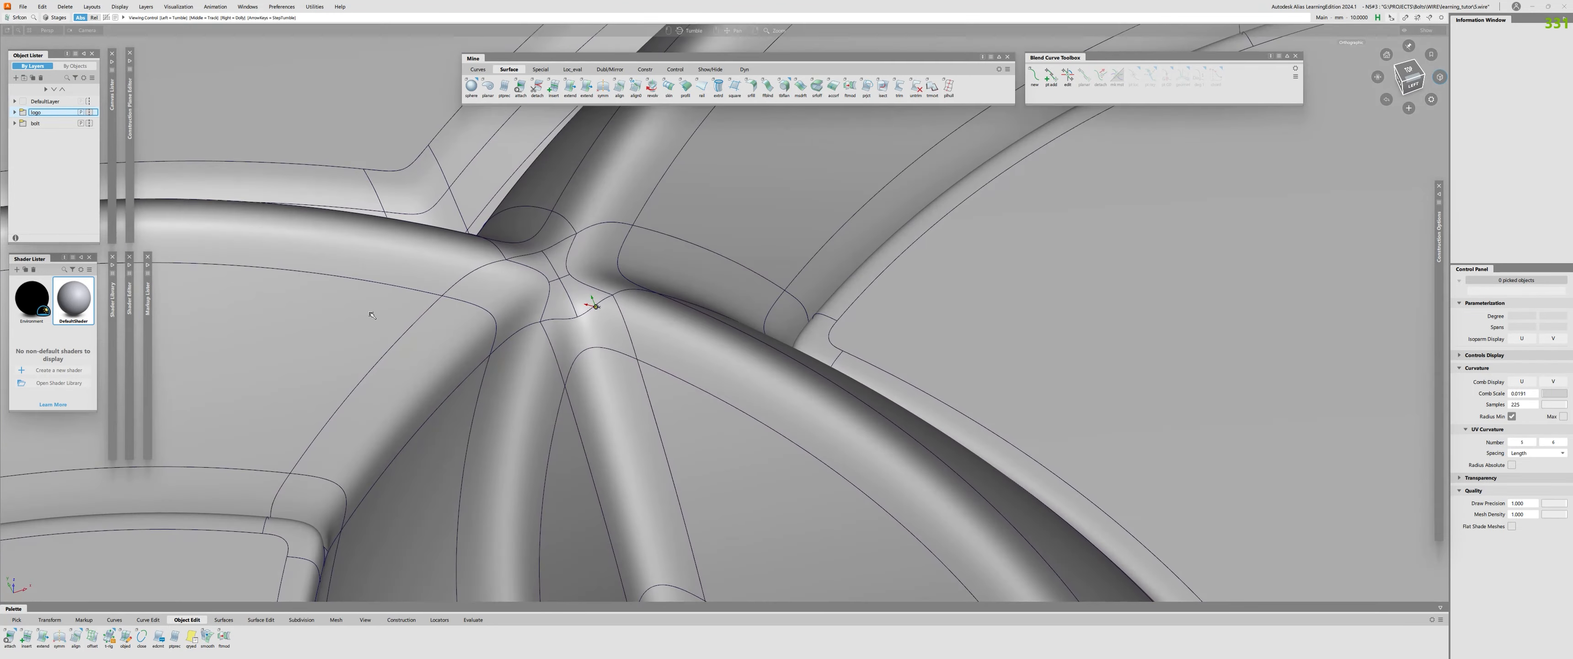
alt+shift+right_drag(373, 311, 610, 343)
click(608, 380)
alt+shift+drag(607, 386, 451, 358)
click(551, 344)
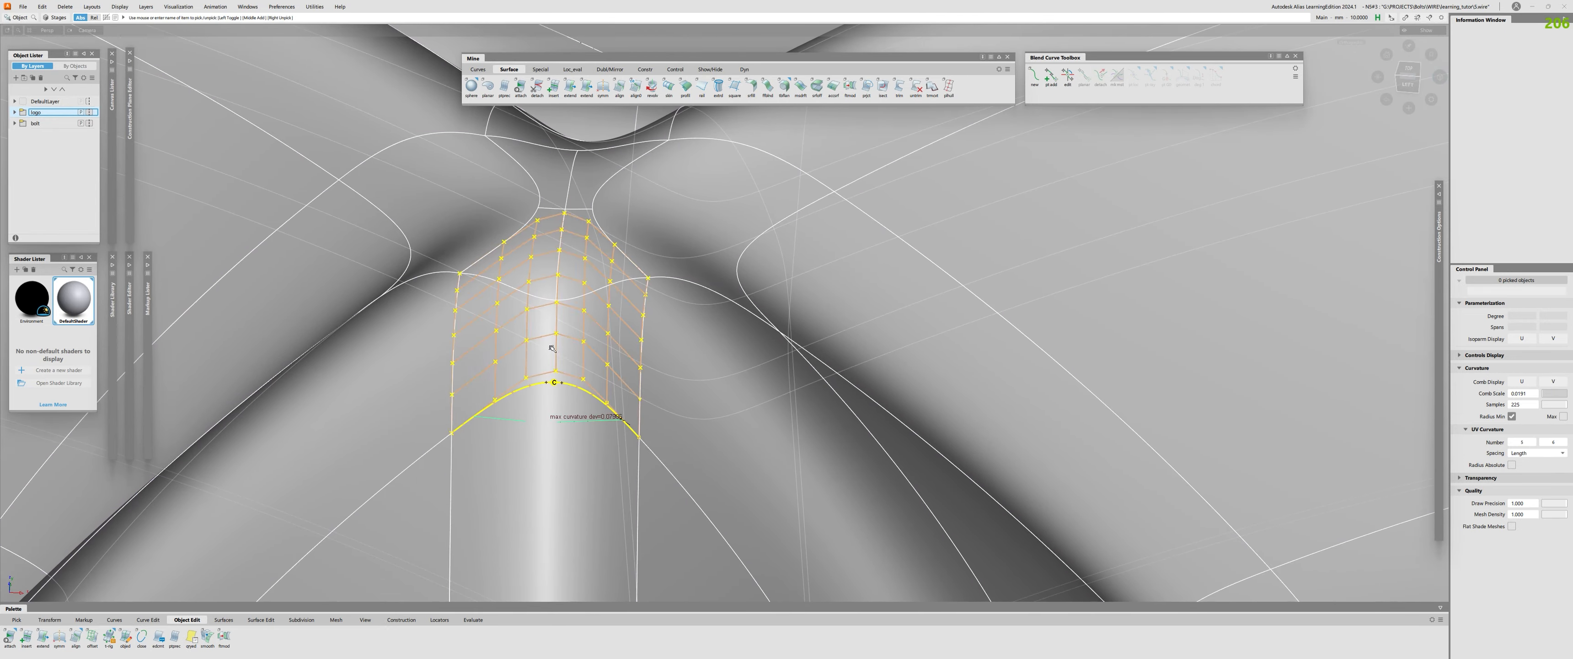
alt+shift+right_drag(552, 345, 391, 336)
Evaluate continuity on the inner edges of the crossing and display the control points of its corner patch
alt+shift+drag(672, 342, 927, 376)
mouse_move(927, 376)
alt+shift+right_down()
mouse_move(772, 340)
mouse_move(488, 520)
mouse_move(811, 249)
alt+shift+right_up()
alt+shift+middle_drag(811, 249, 779, 443)
alt+shift+click(822, 413)
mouse_move(822, 414)
alt+shift+mouse_down()
mouse_move(1055, 463)
mouse_move(1176, 455)
alt+shift+mouse_up()
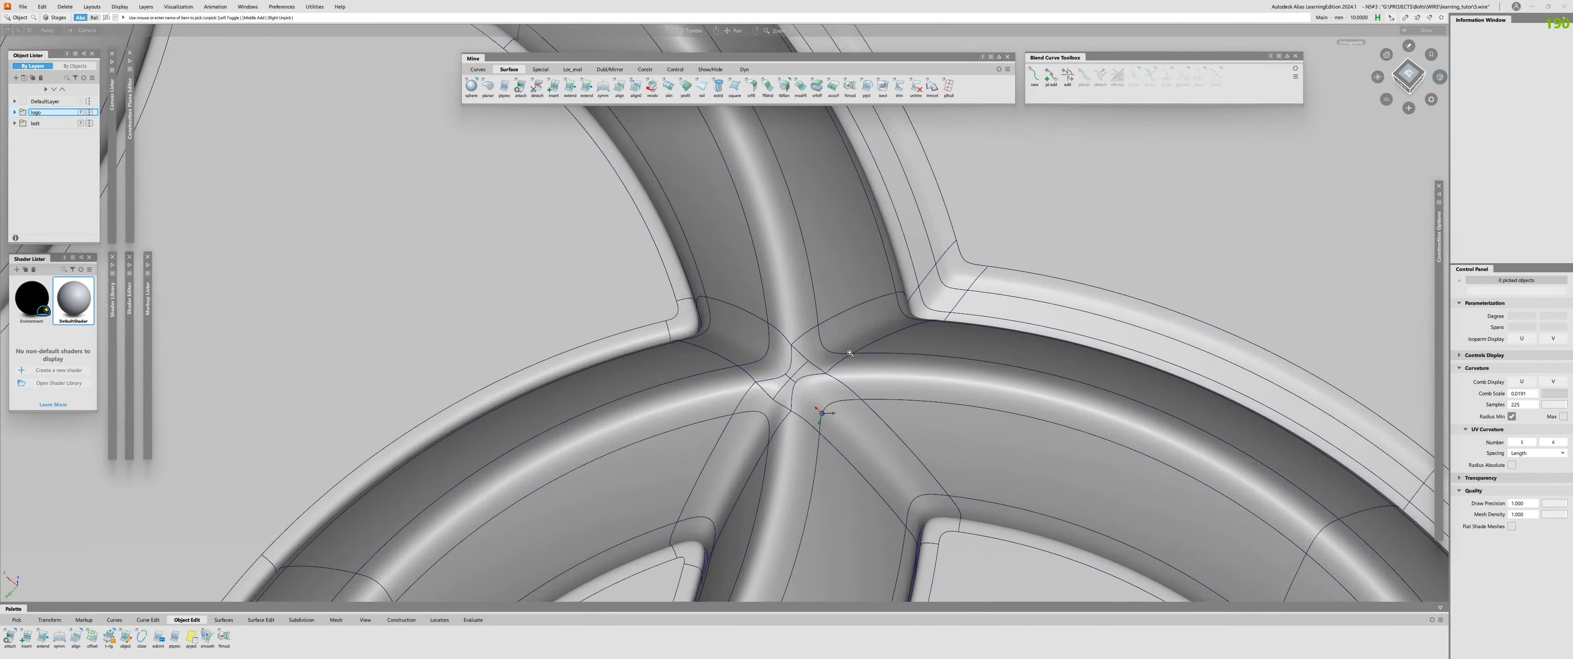
alt+shift+right_drag(568, 391, 773, 317)
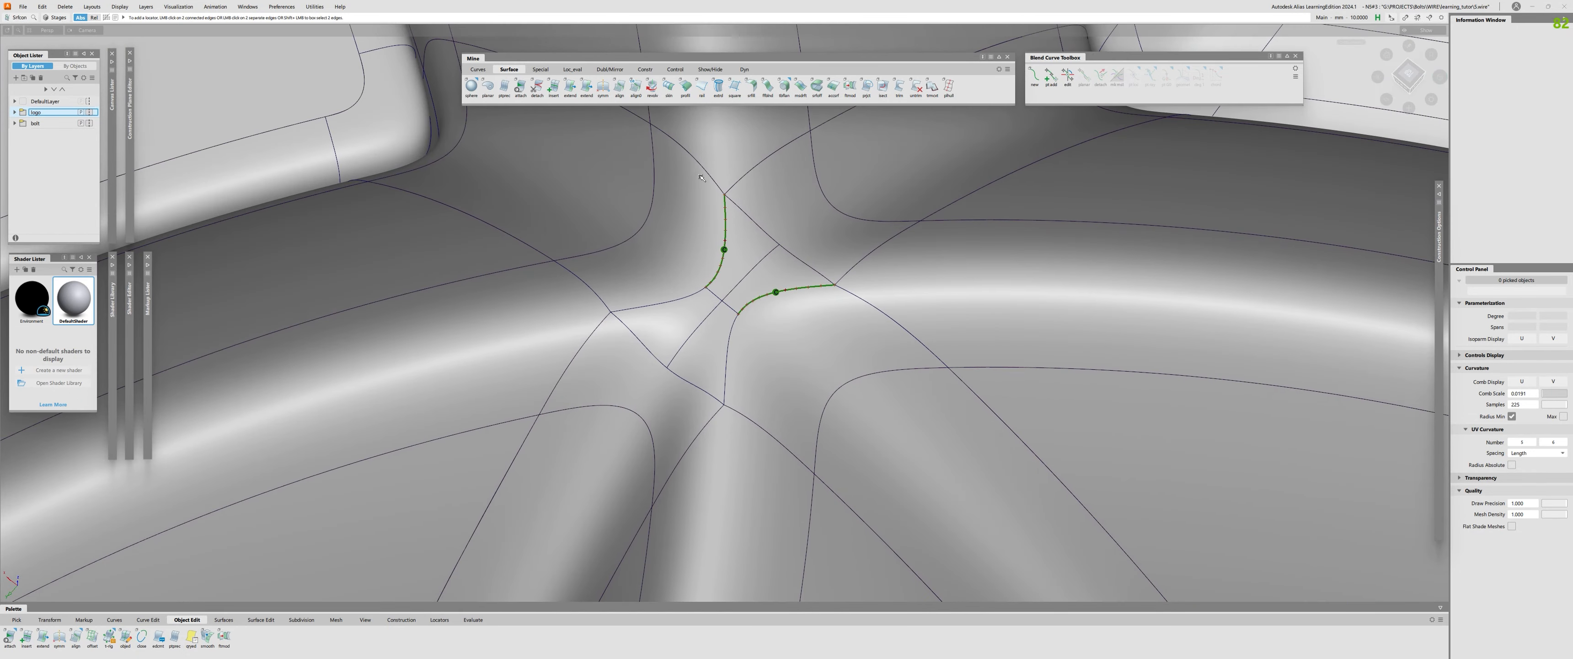
alt+shift+drag(800, 252, 966, 250)
alt+shift+middle_drag(661, 369, 855, 299)
ctrl+shift+drag(854, 299, 750, 318)
alt+shift+right_drag(694, 331, 794, 318)
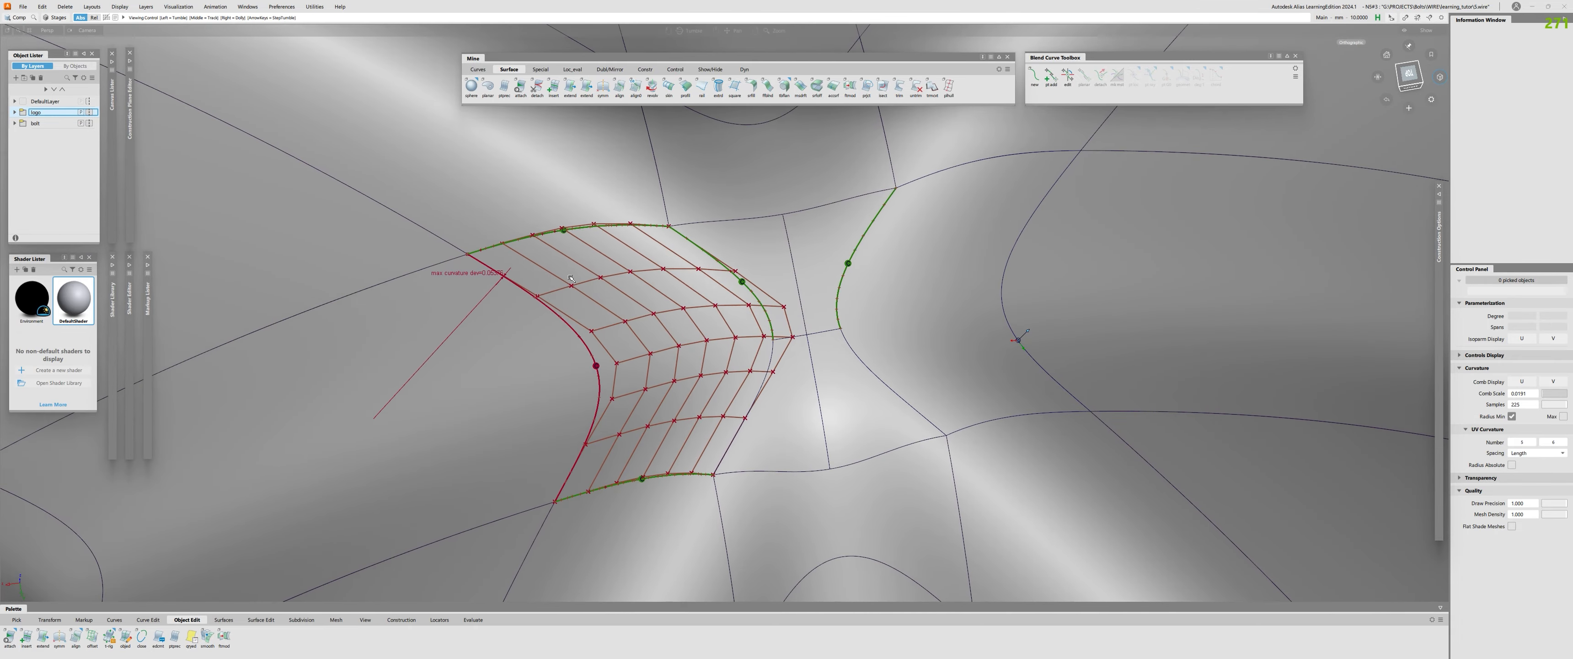
Shift the control point beside the corner patch's open curved edge to reduce the curvature deviation
alt+shift+drag(794, 318, 953, 226)
alt+shift+middle_drag(672, 428, 721, 294)
alt+shift+right_drag(611, 342, 666, 329)
ctrl+shift+drag(636, 342, 577, 353)
mouse_move(575, 351)
mouse_down()
mouse_move(600, 378)
mouse_move(583, 366)
mouse_up()
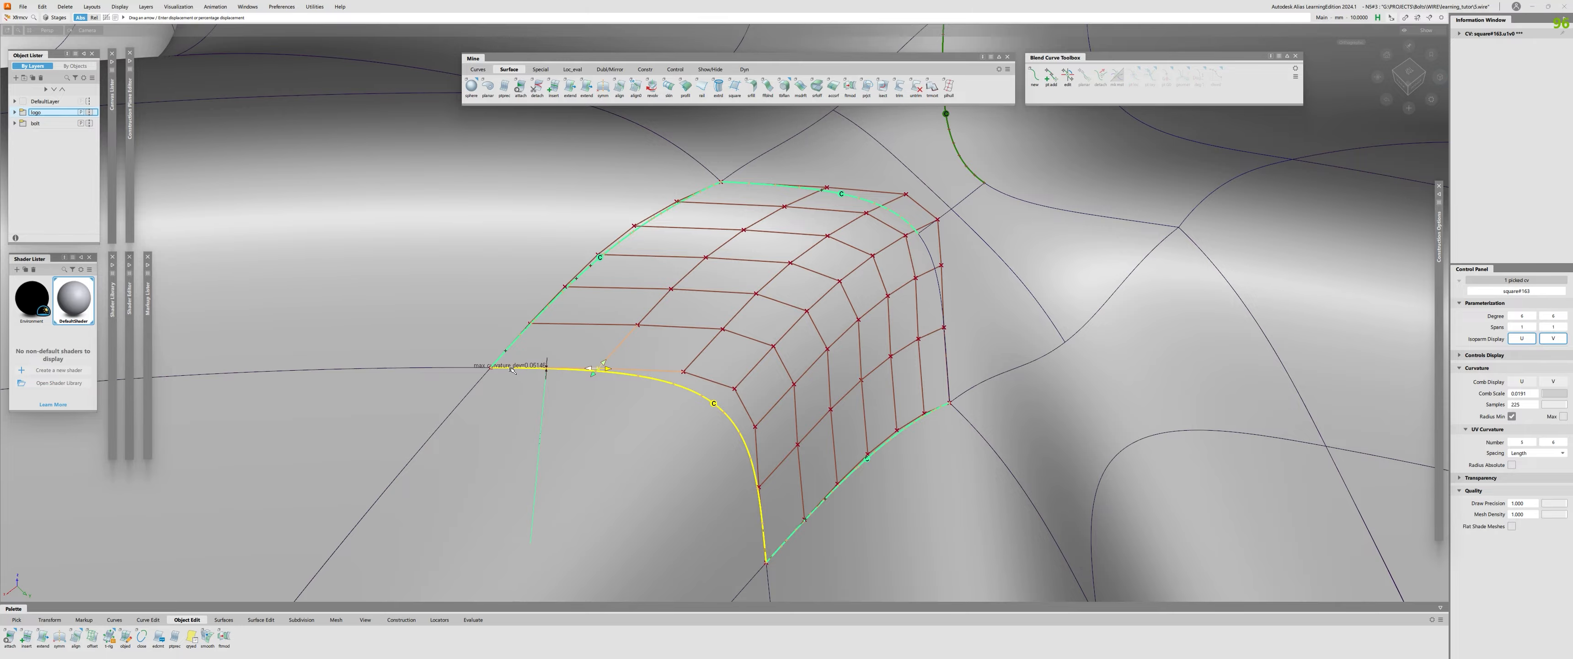
alt+shift+right_drag(514, 359, 440, 391)
alt+shift+middle_drag(614, 428, 843, 355)
click(843, 342)
ctrl+shift+drag(843, 355, 721, 421)
Review the ring crossings and blends across the logo from oblique angles
alt+shift+right_drag(721, 422, 573, 422)
alt+shift+middle_drag(1099, 352, 492, 334)
alt+shift+right_drag(491, 334, 391, 361)
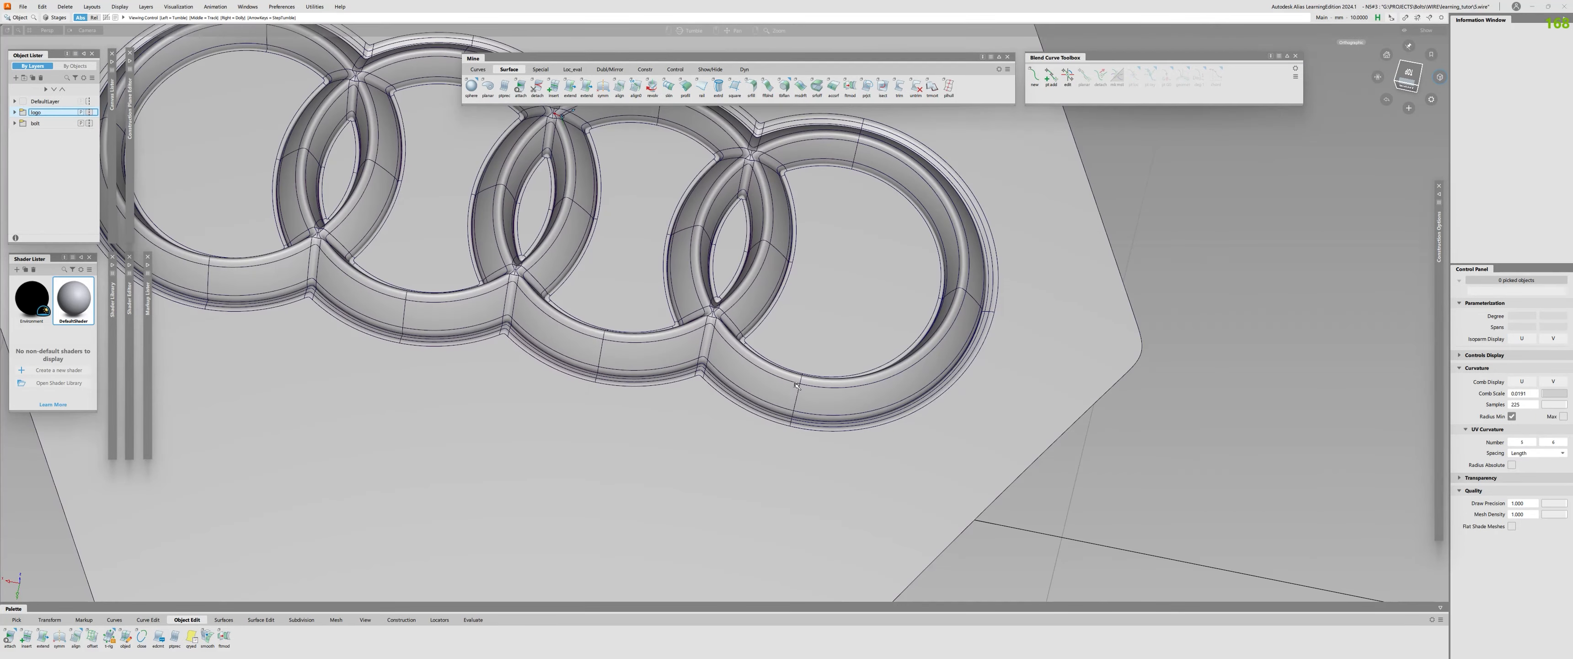
alt+shift+drag(792, 377, 423, 348)
alt+shift+right_drag(423, 348, 635, 244)
alt+shift+middle_drag(659, 147, 568, 378)
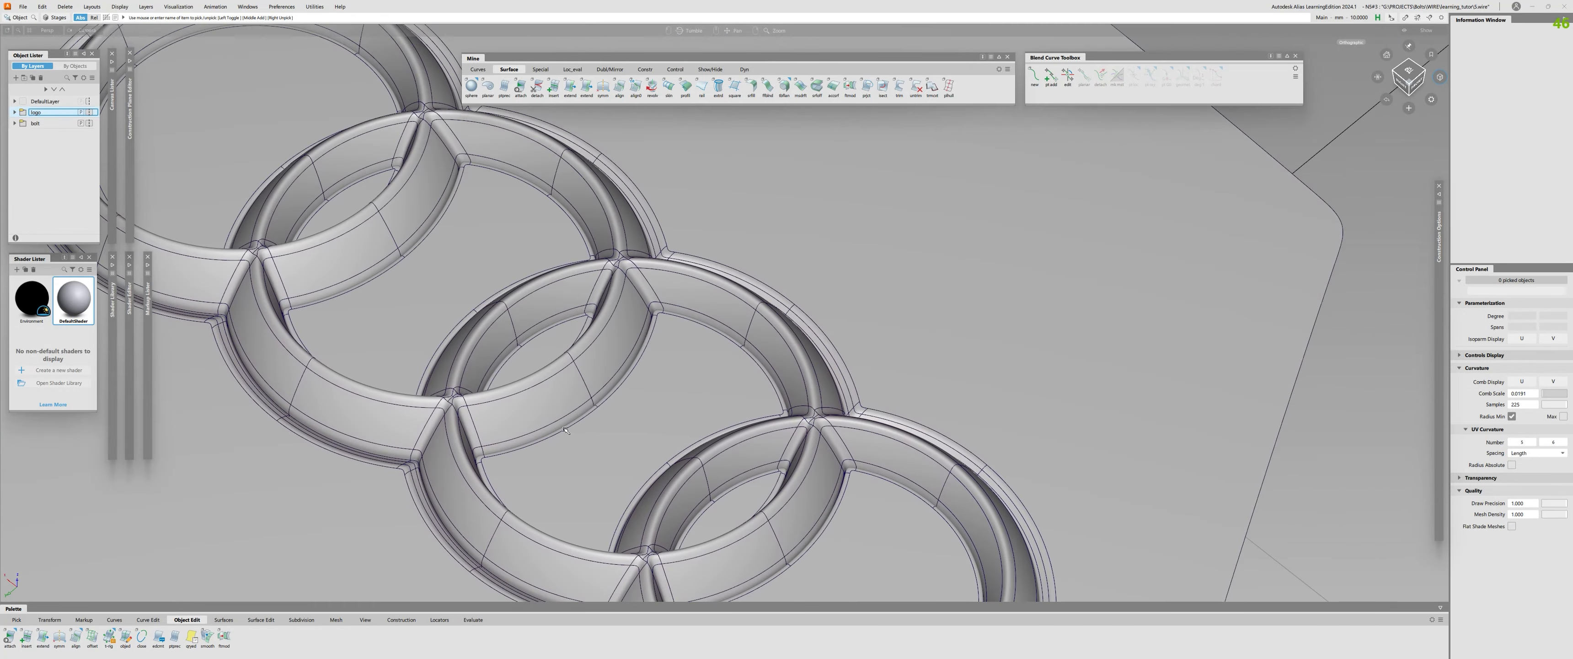
alt+shift+drag(566, 381, 625, 388)
key(ctrl+m)
key(ctrl+m)
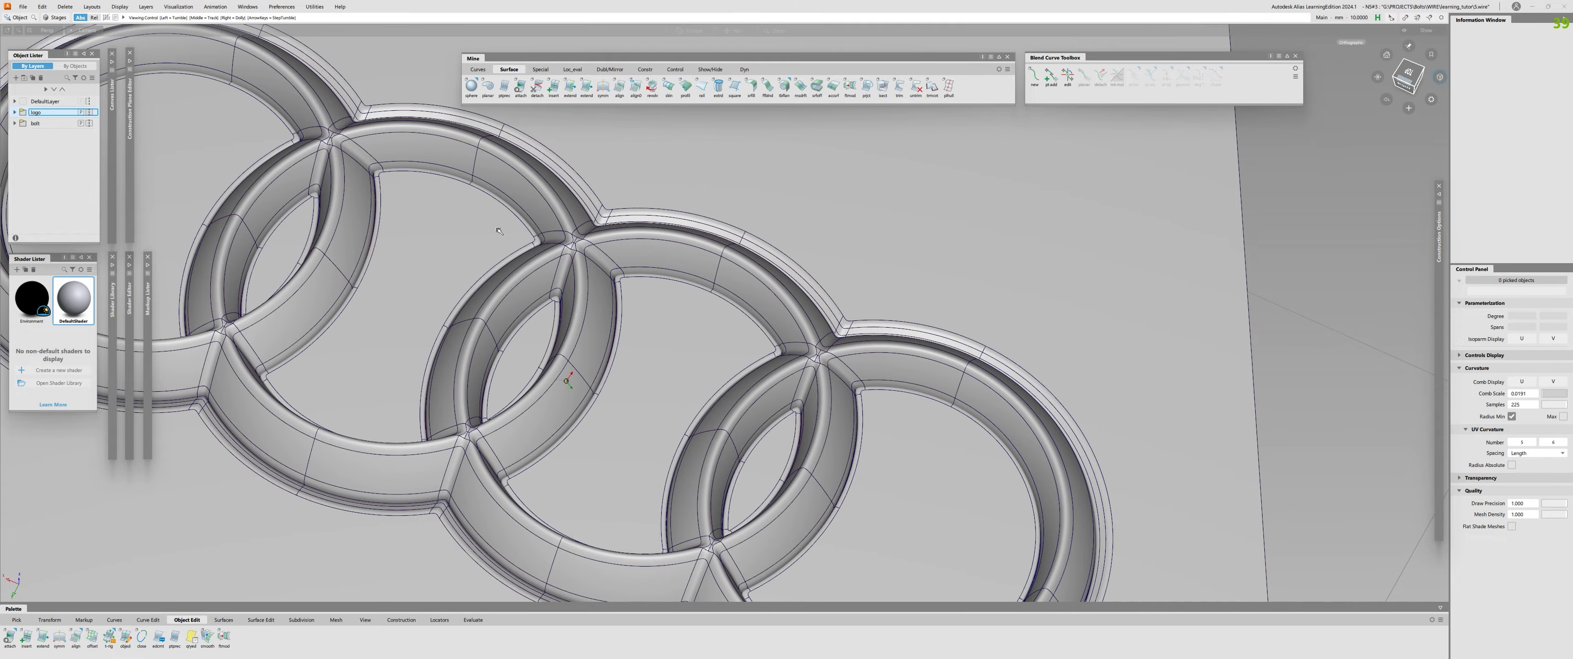
Review the complete logo on the hexagonal bolt head from a distance, orbiting around it on all sides
alt+shift+right_drag(499, 229, 440, 306)
alt+shift+drag(533, 373, 596, 431)
alt+shift+right_drag(595, 431, 597, 439)
alt+shift+drag(596, 440, 256, 343)
alt+shift+right_drag(257, 342, 569, 376)
alt+shift+drag(568, 376, 720, 400)
alt+shift+right_drag(751, 372, 602, 422)
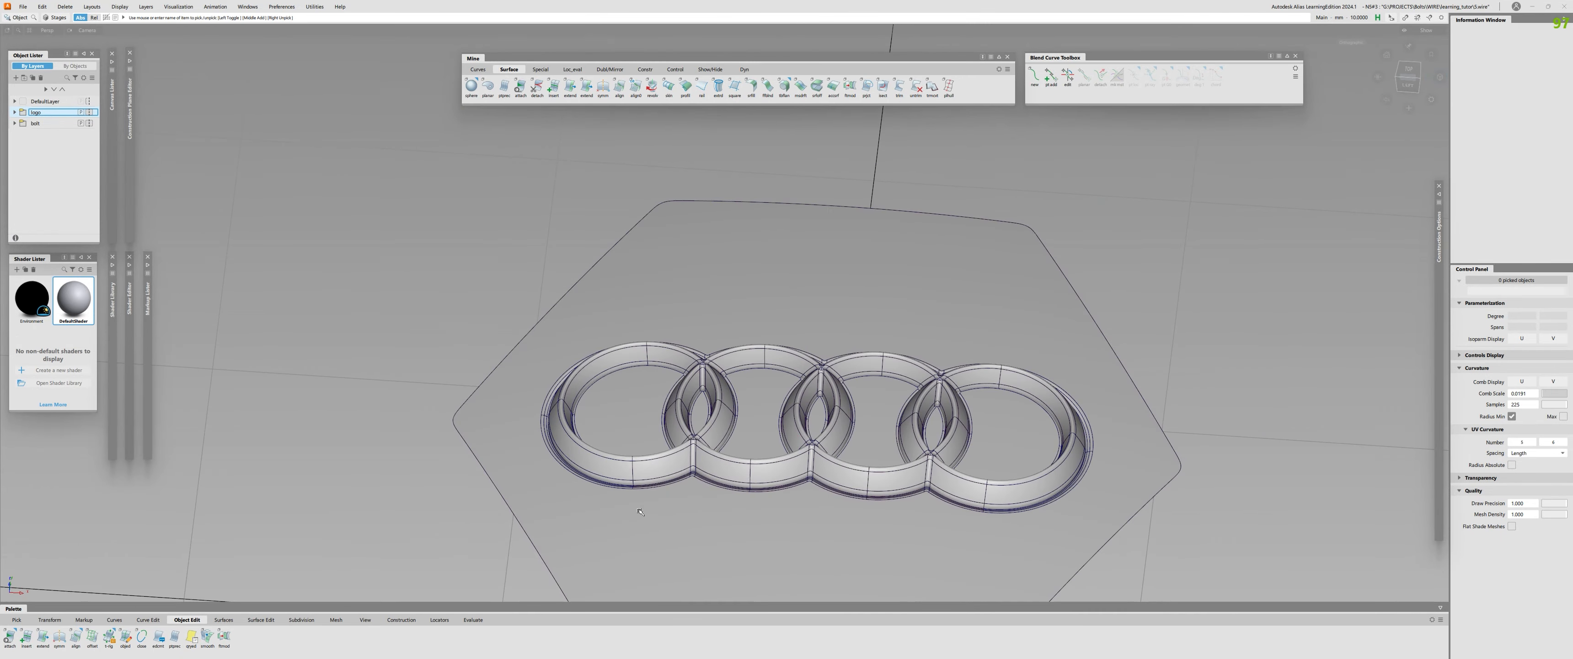
alt+shift+drag(601, 421, 703, 439)
alt+shift+right_drag(702, 438, 566, 440)
alt+shift+drag(566, 440, 604, 482)
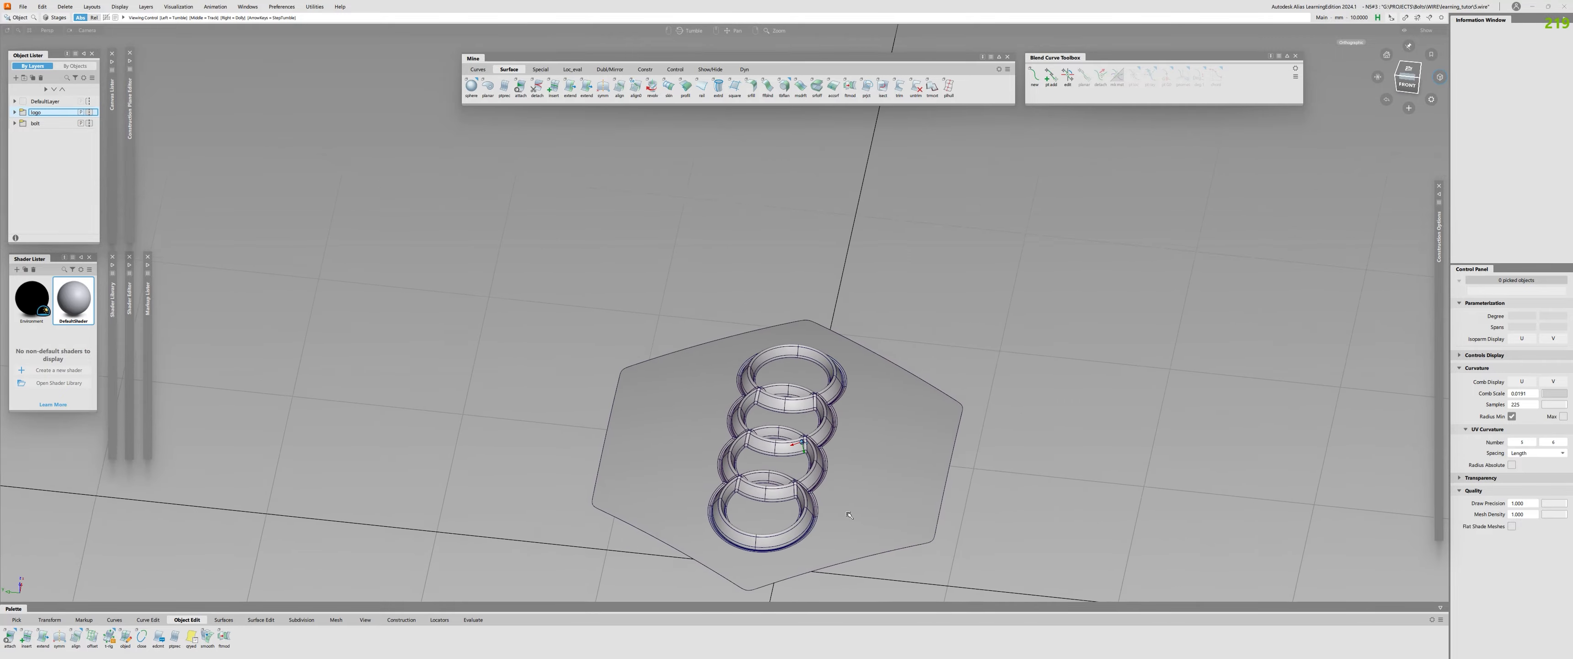
alt+shift+middle_drag(605, 482, 640, 361)
alt+shift+drag(640, 362, 666, 349)
alt+shift+right_drag(666, 348, 738, 360)
alt+shift+drag(738, 360, 882, 378)
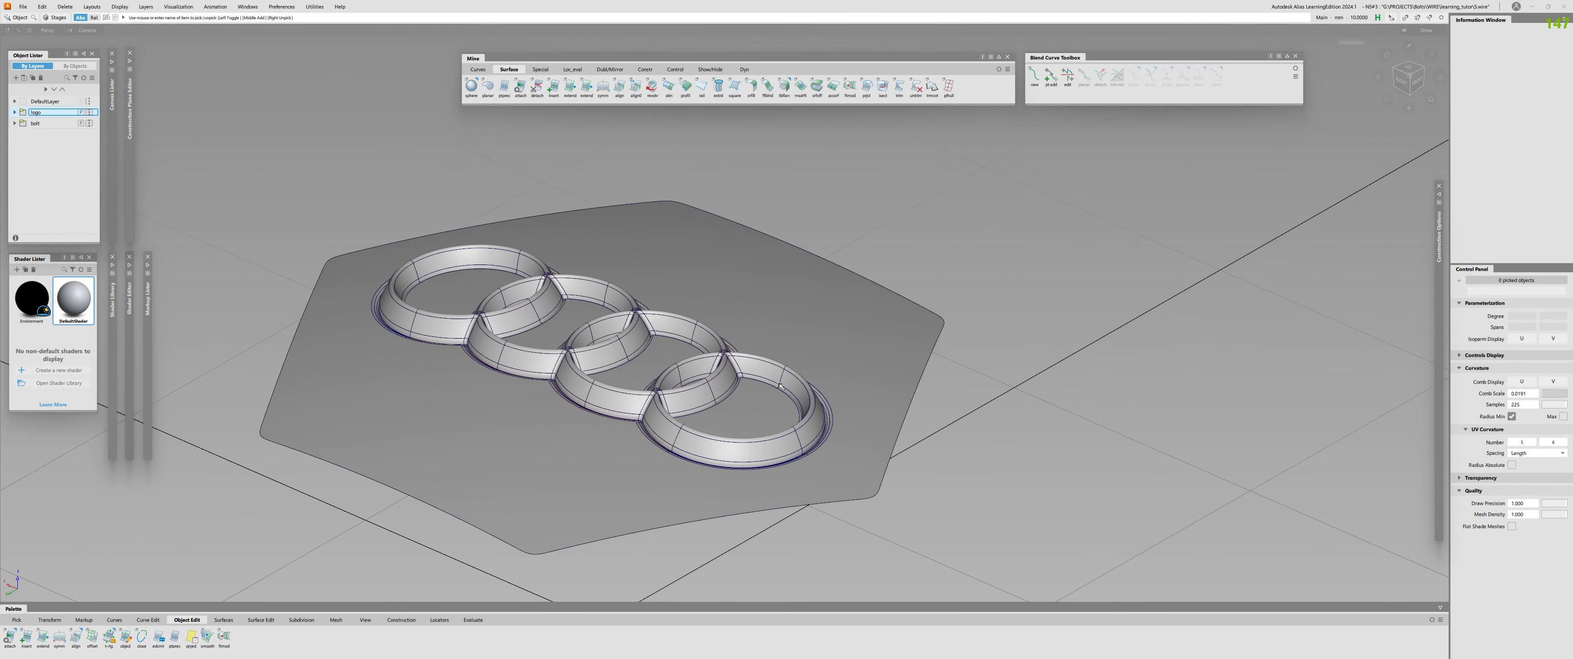
Bring the hidden geometry back into view and toggle the logo folder's visibility to check which ring surfaces it contains
key(alt+v)
alt+shift+right_drag(802, 353, 544, 450)
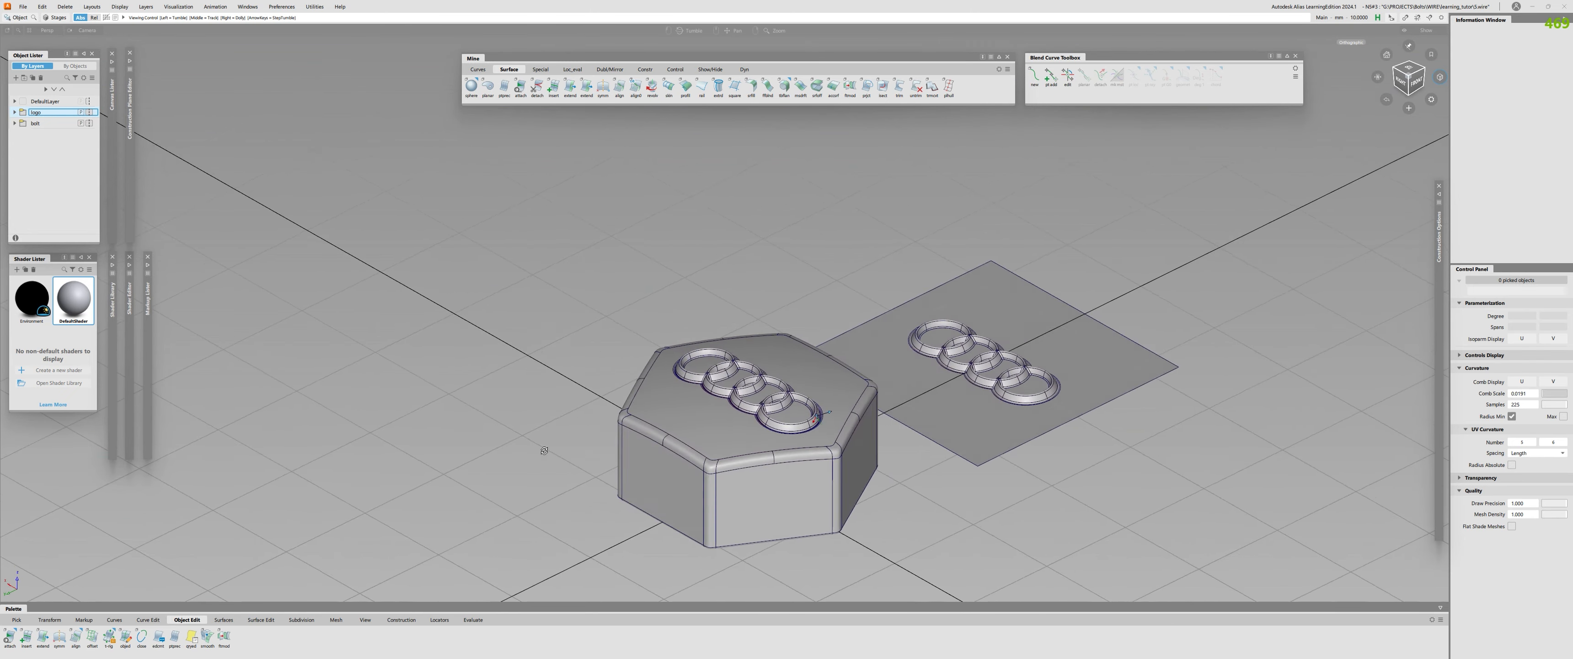
alt+shift+drag(544, 450, 381, 430)
click(21, 111)
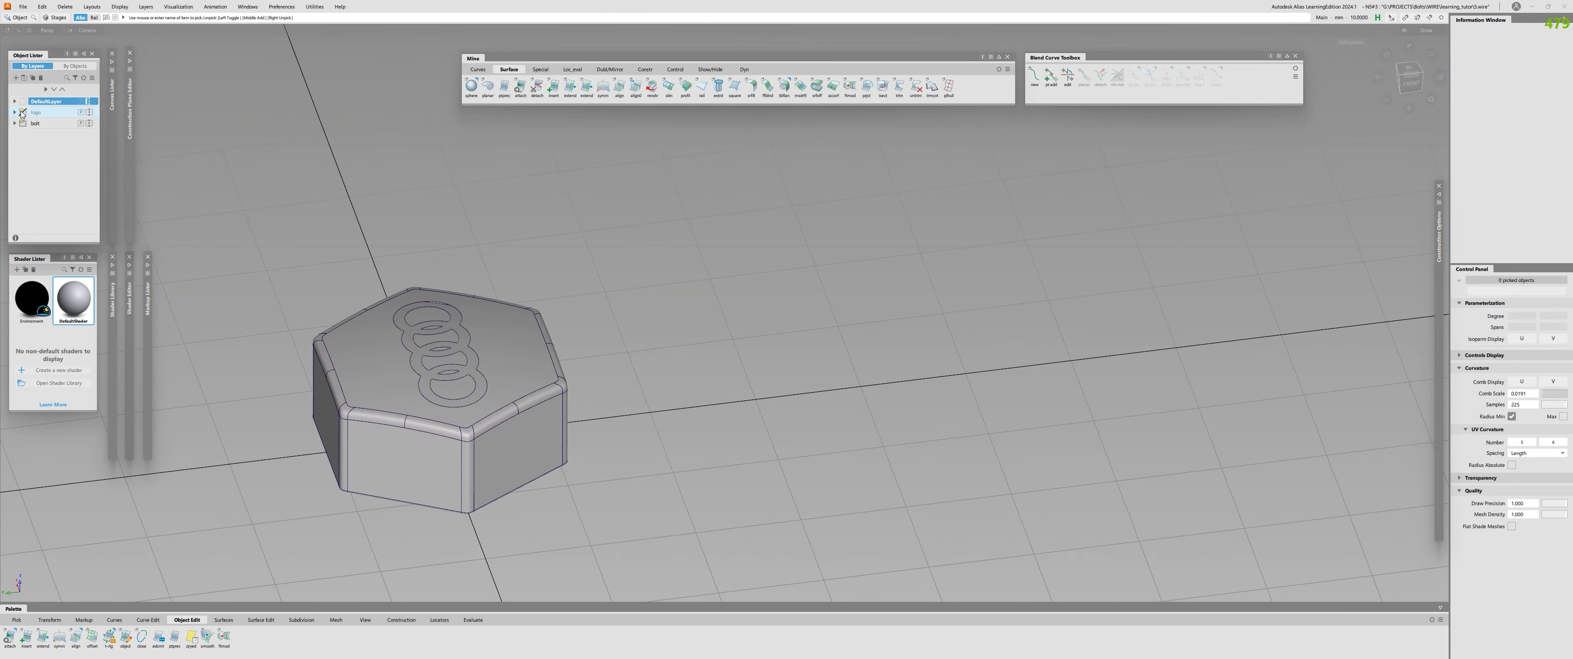
click(21, 112)
alt+shift+right_drag(138, 195, 172, 216)
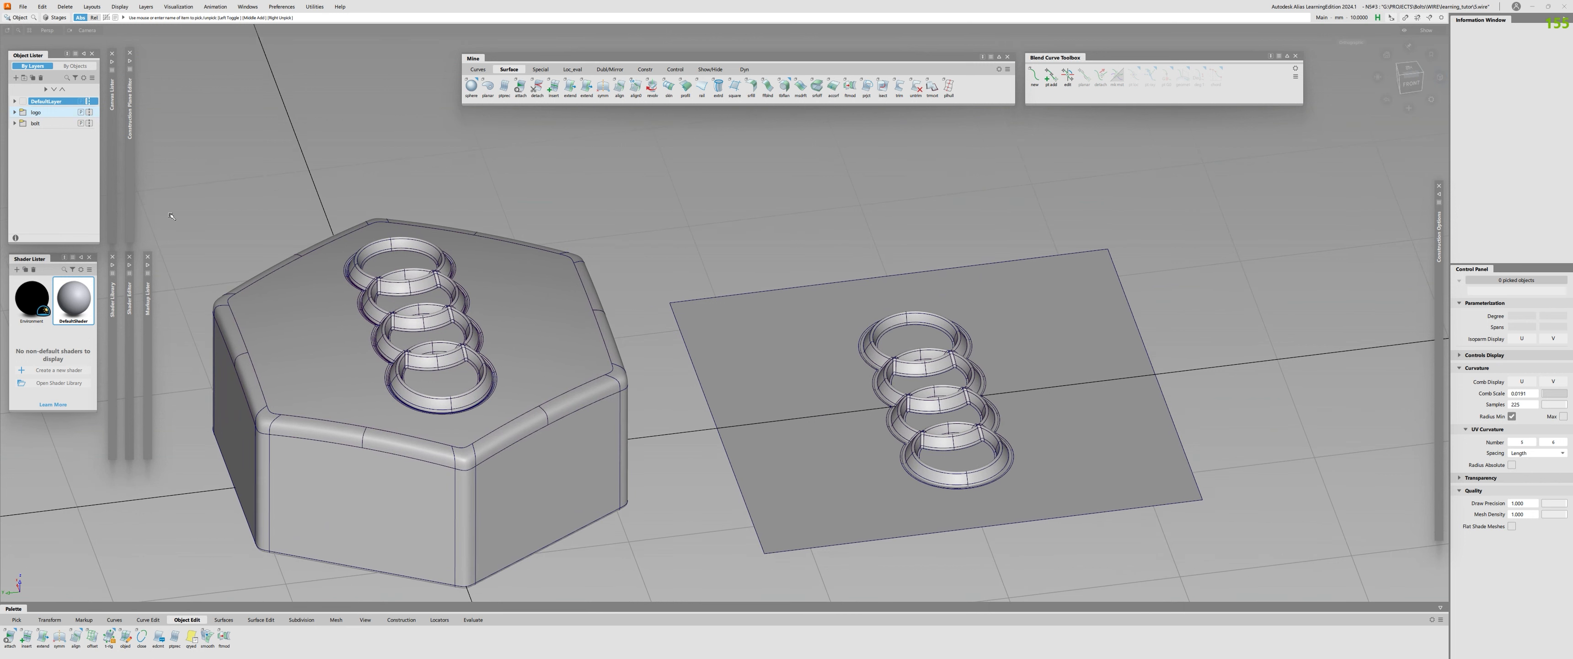
Assign the four-ring logo surfaces on the bolt head to the visible layer inside the bolt folder and hide the logo folder
click(31, 146)
click(31, 146)
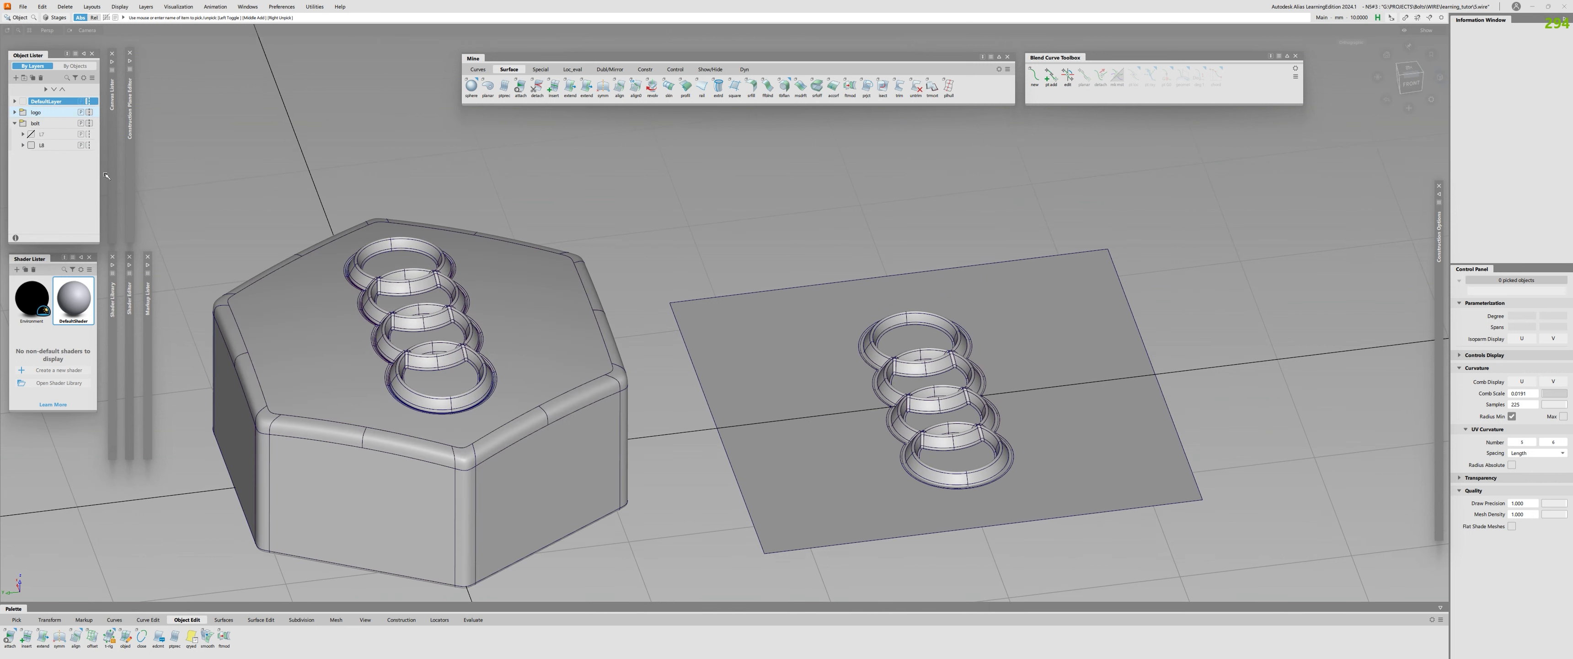
click(409, 277)
right_click(39, 147)
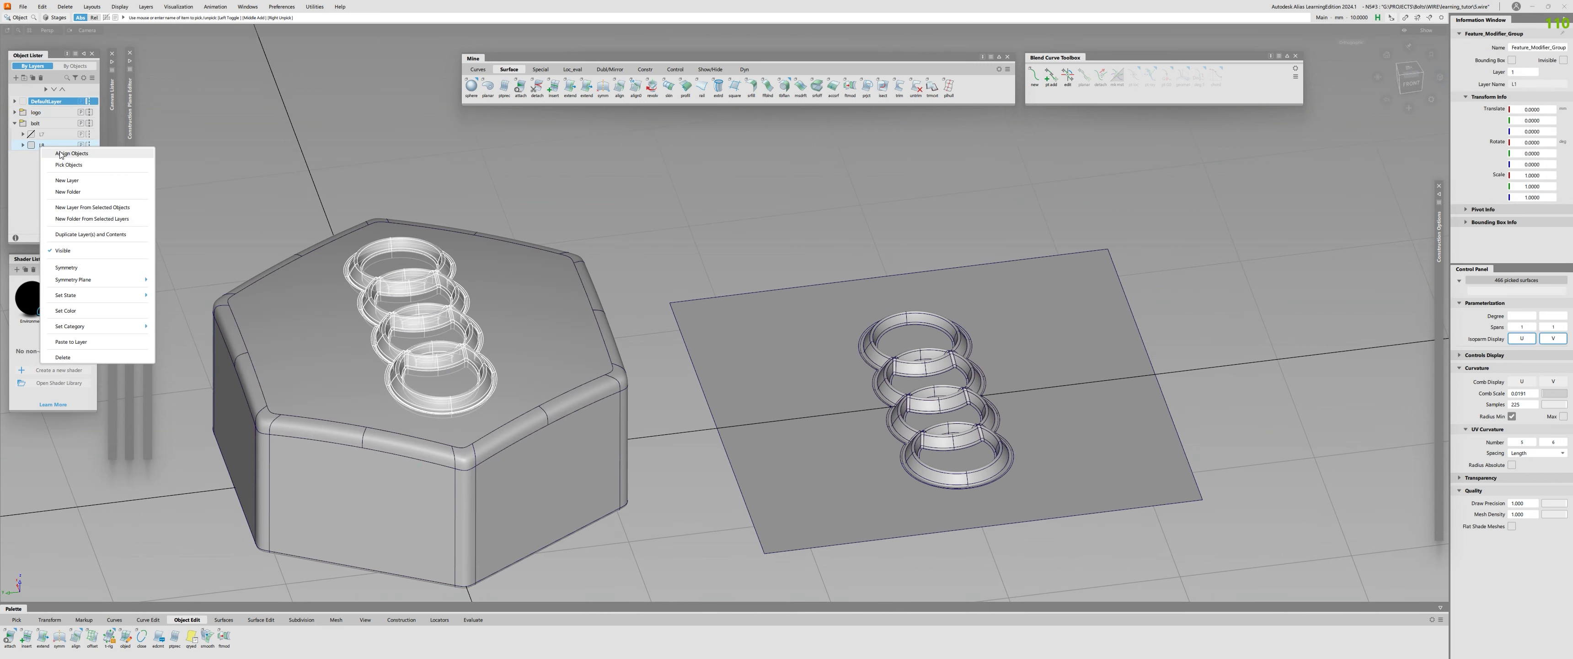
click(61, 154)
click(22, 113)
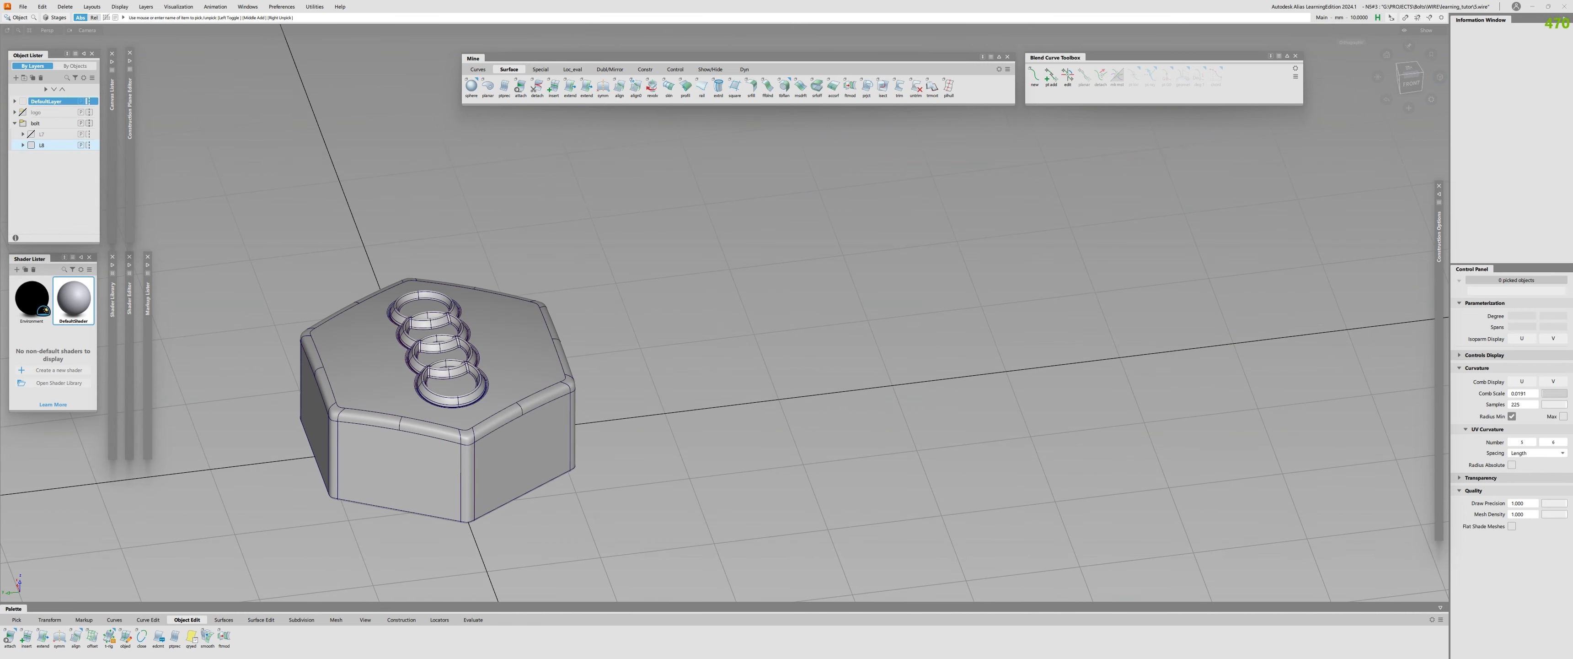
Hide the model's edge and isoparm lines and examine the shaded bolt with its ring logo from an oblique angle
alt+shift+right_drag(432, 313, 534, 369)
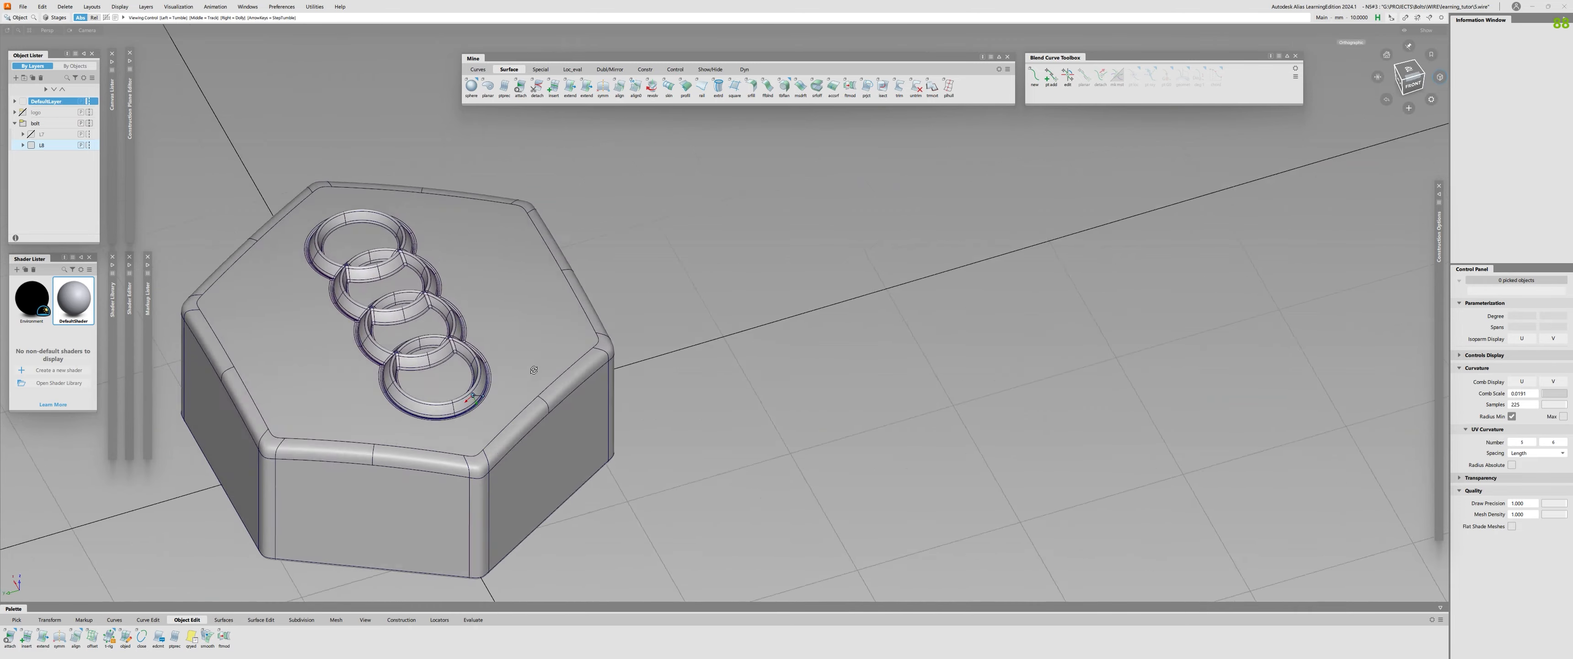
alt+shift+drag(534, 370, 559, 428)
key(alt+m)
alt+shift+drag(421, 384, 705, 431)
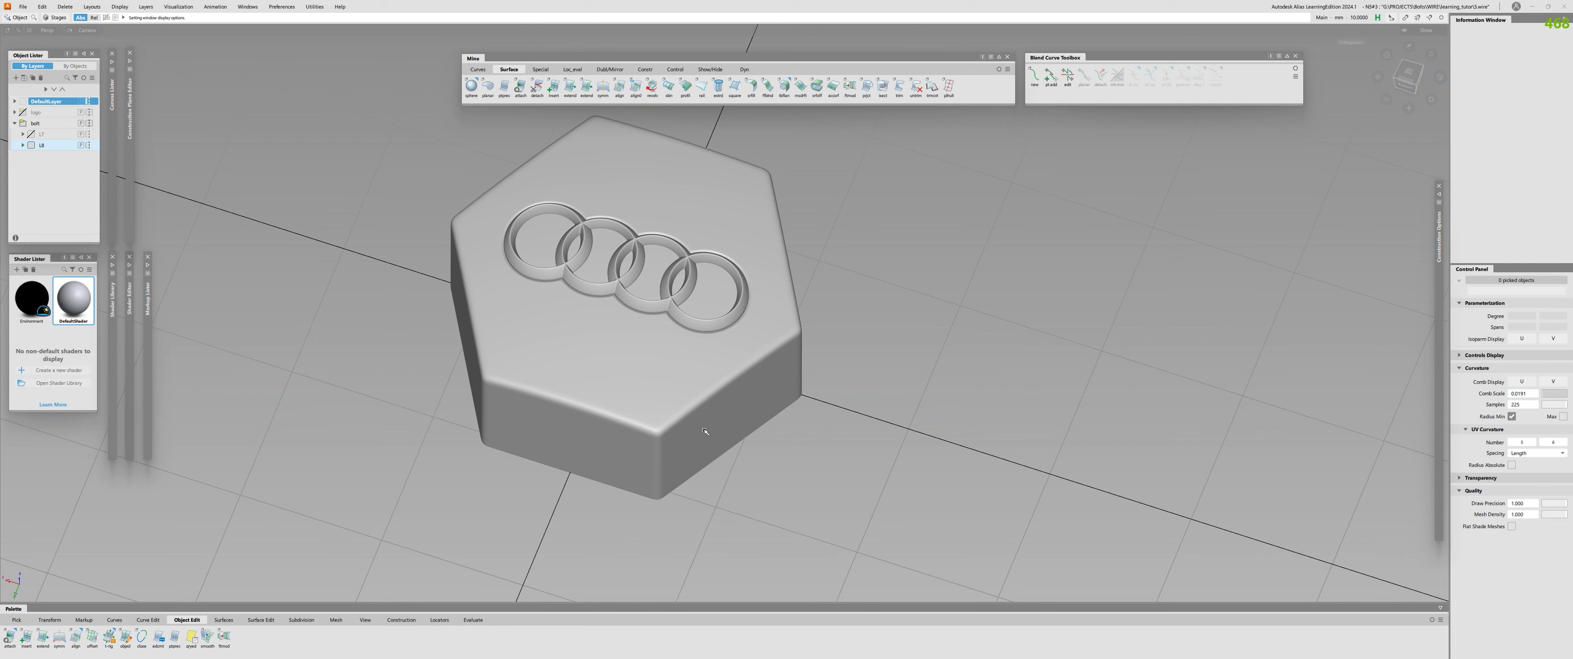